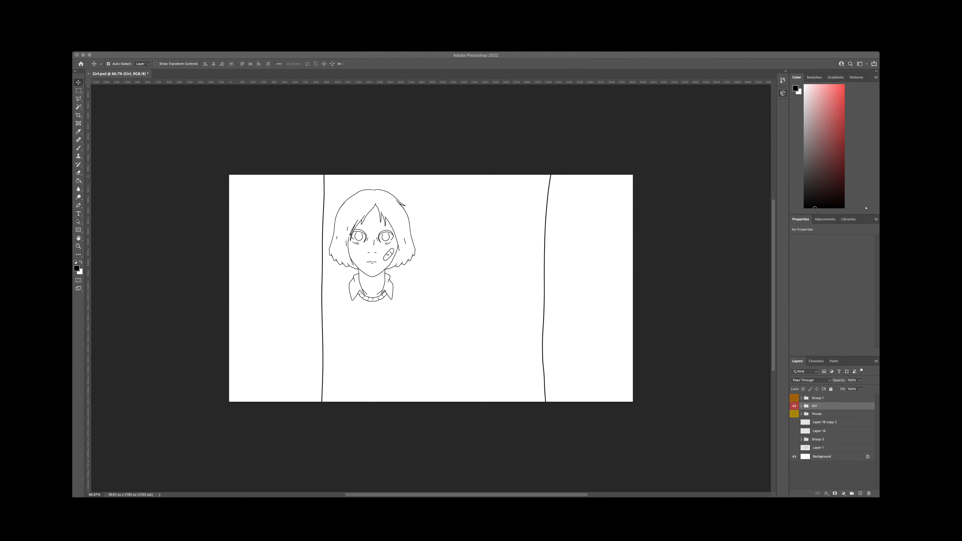
Step: Create a new white 3840 x 2160 px document at 2160 ppi and place the Music_Box_Shot_1_0010 render in it
left_click(417, 331)
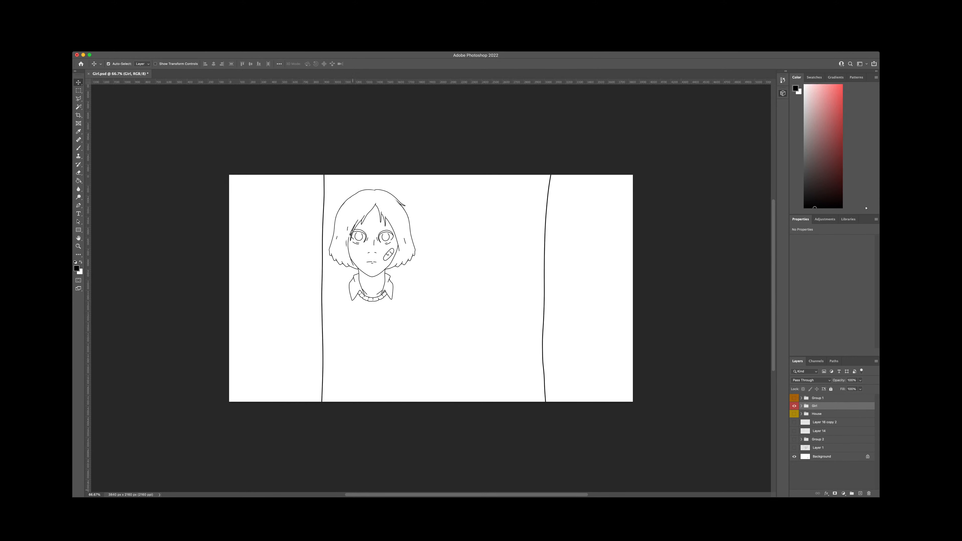
key("super+Tab")
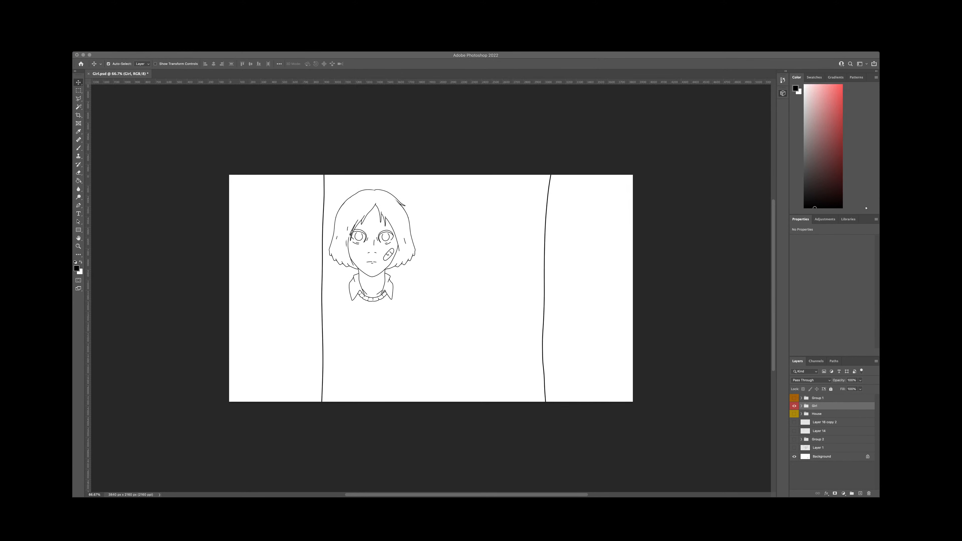
left_click(127, 292)
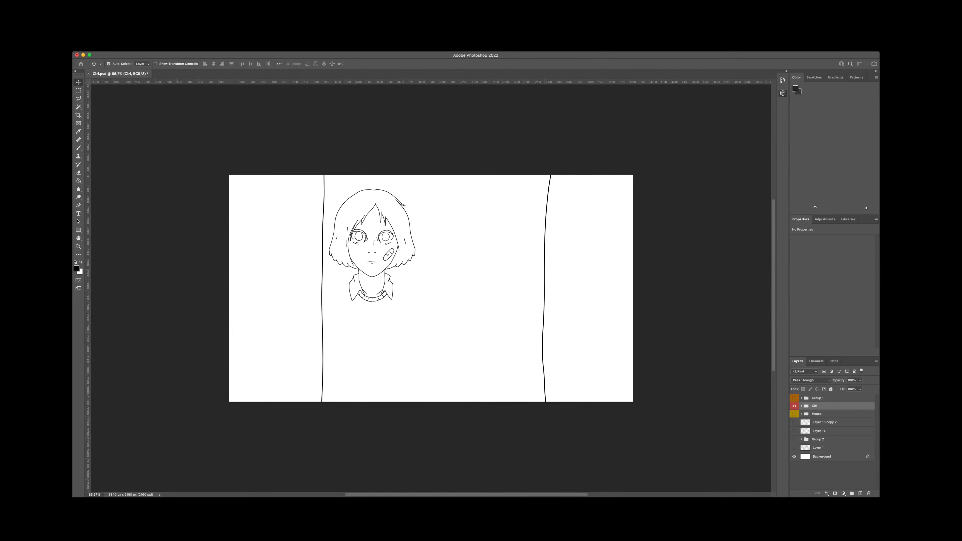
key("Return")
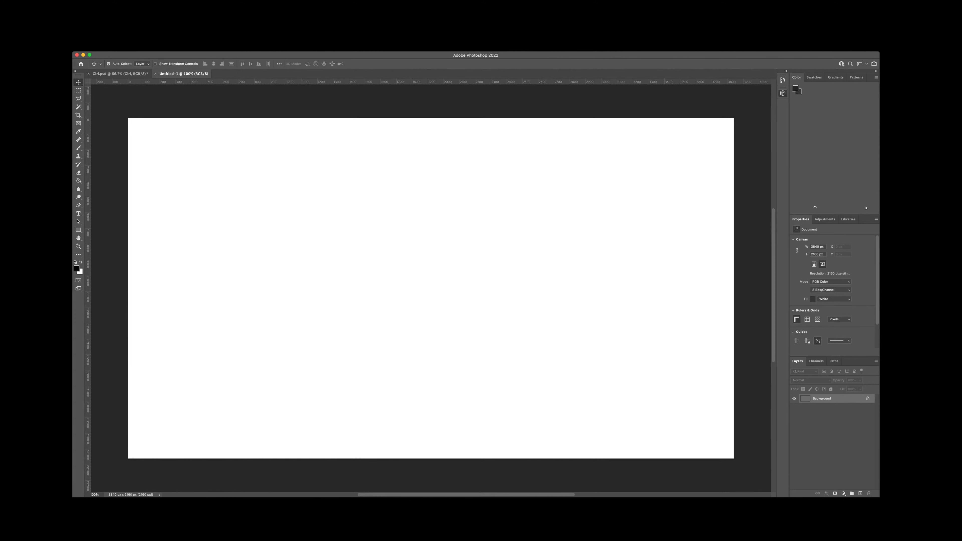
key("super+Tab")
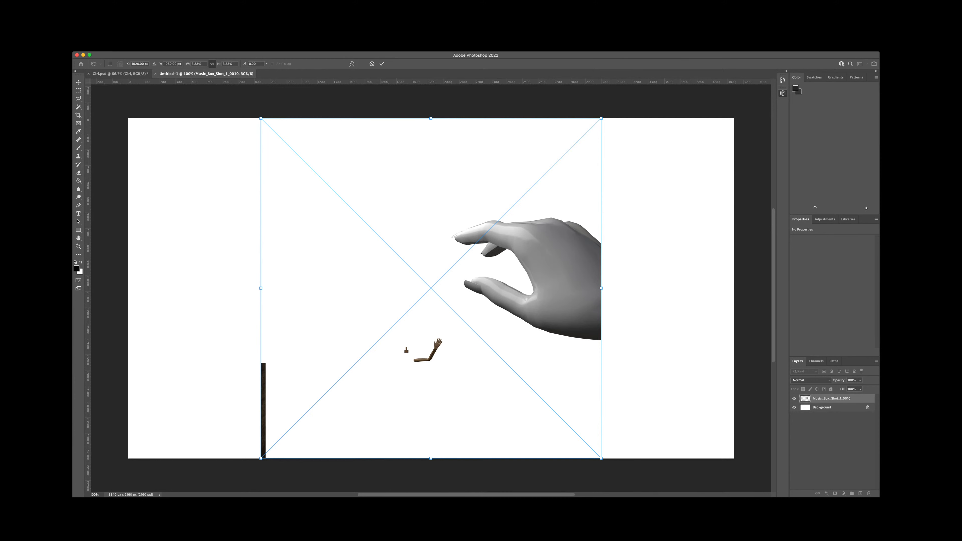
key("Return")
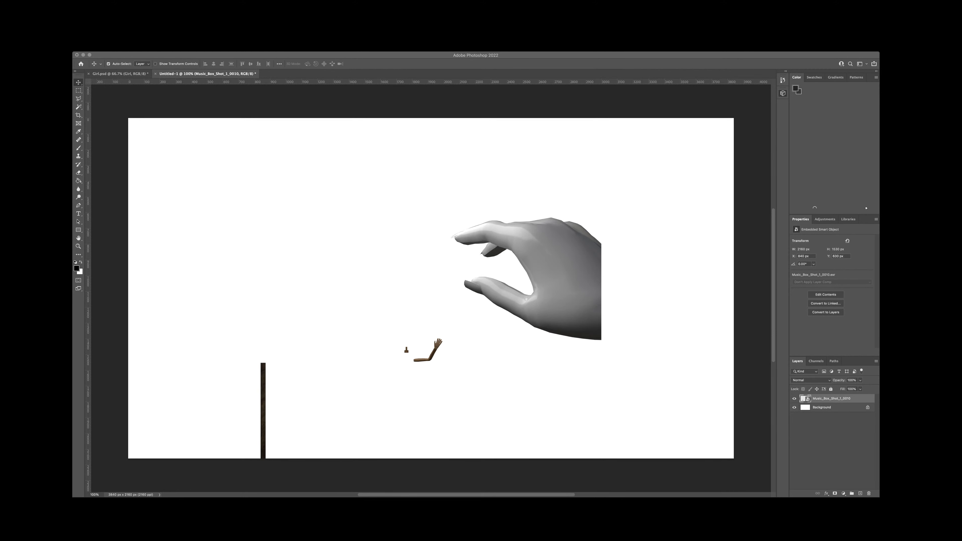
Step: Bring two reference photos of a real hand into the document as separate layers above the render
left_click_drag(524, 173, 524, 172)
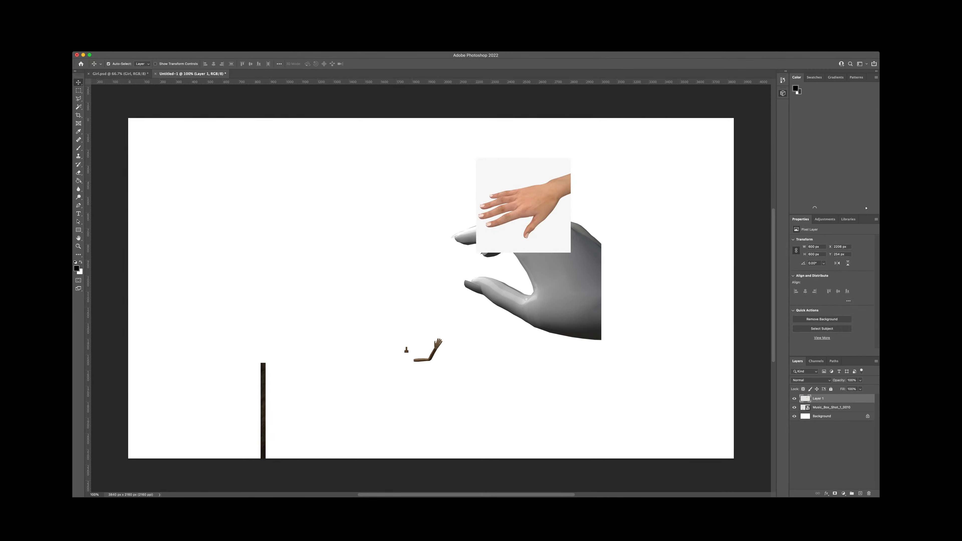
key("super+Tab")
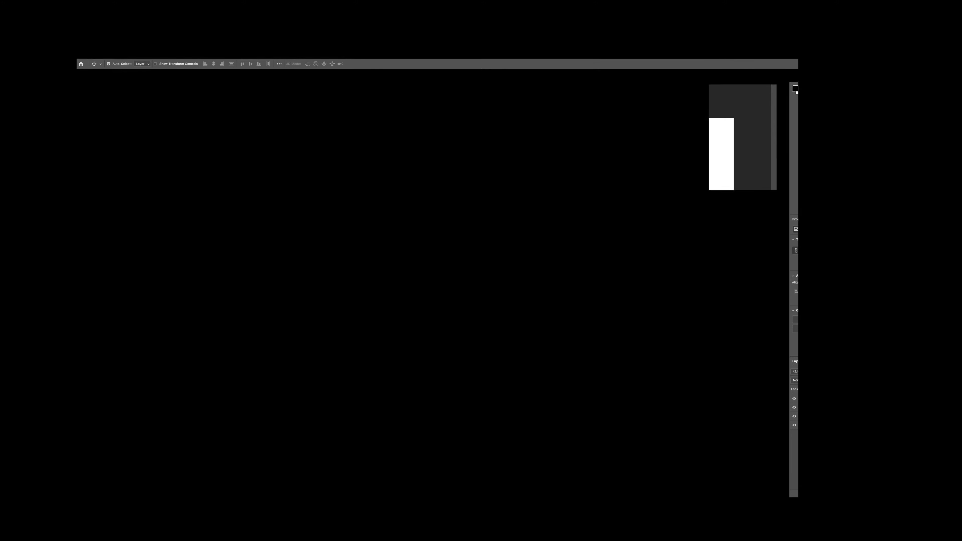
left_click_drag(708, 152, 514, 209)
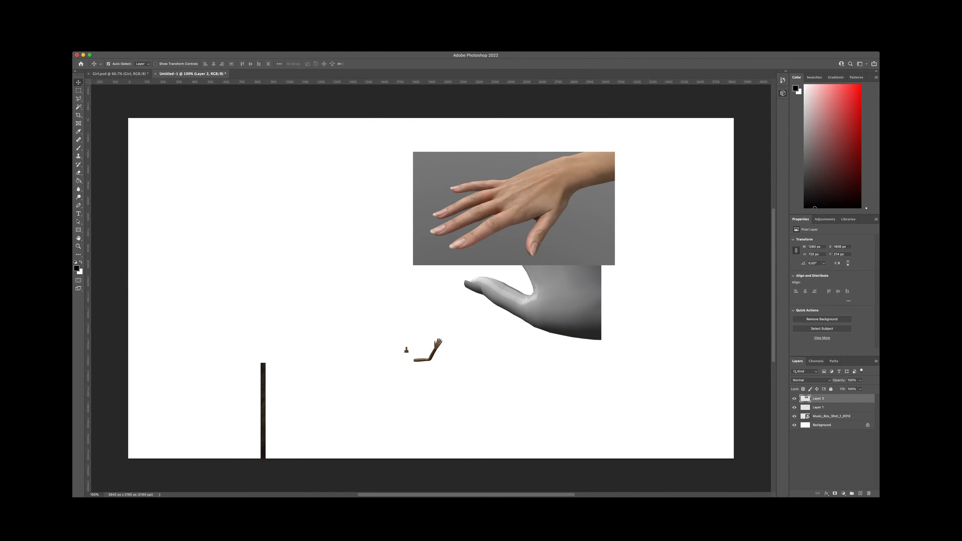
key("super+Tab")
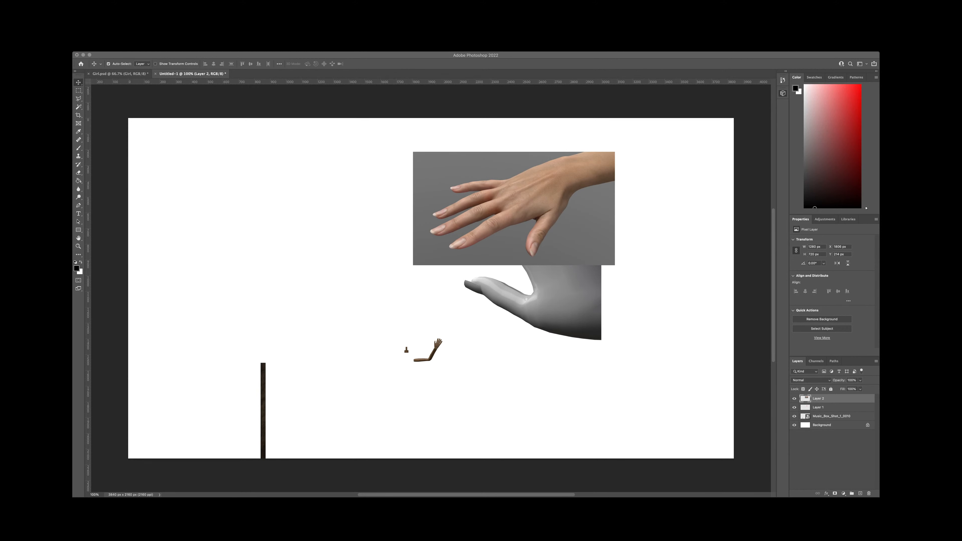
key("super+Tab")
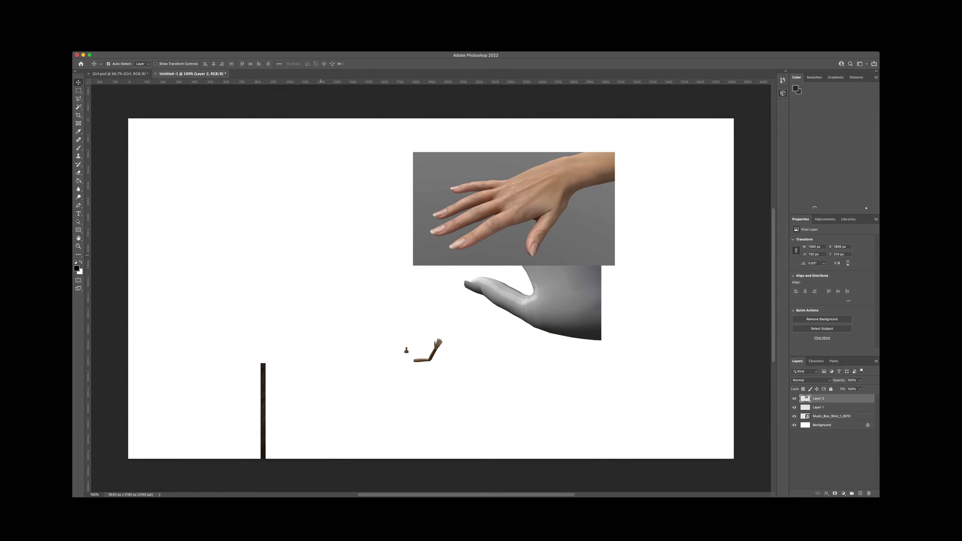
Step: Hide the smaller hand photo on Layer 1 and move the larger one into the empty area left of the grey hand
key("super")
left_click_drag(539, 222, 525, 270)
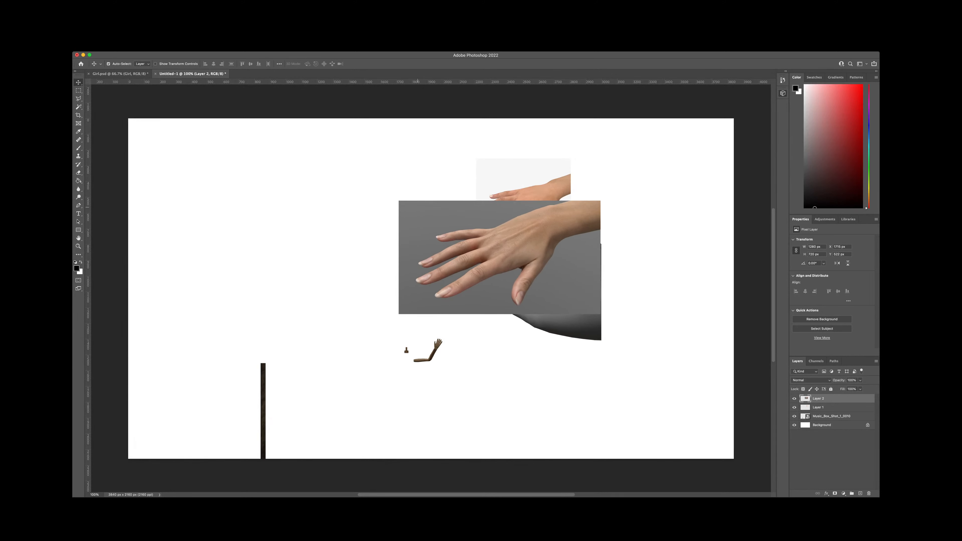
left_click(794, 407)
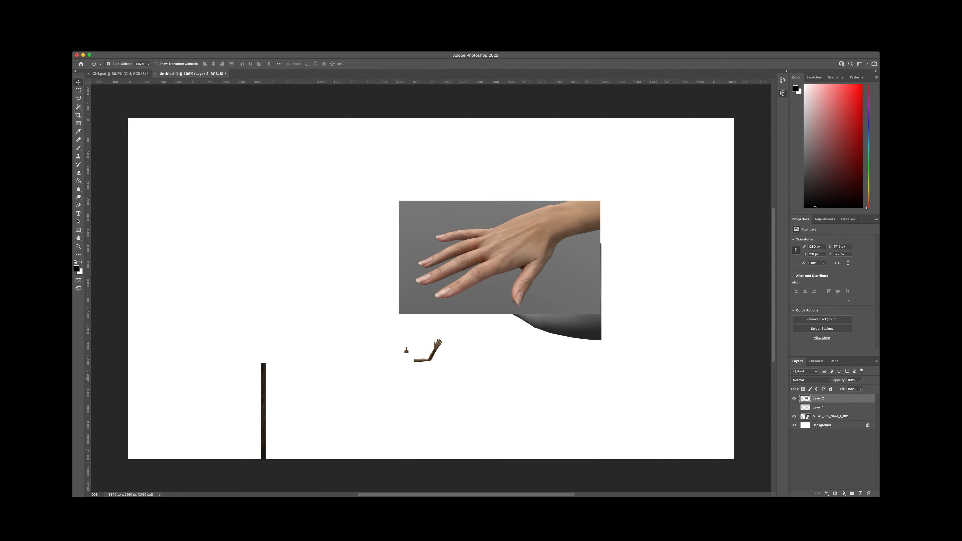
left_click_drag(531, 258, 321, 255)
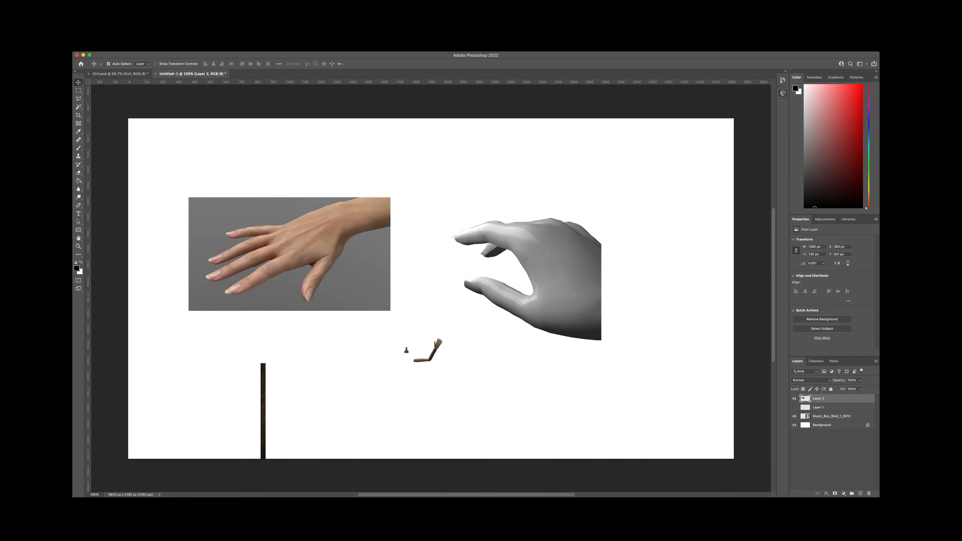
Step: Enlarge the Layer 2 hand photo and rotate it clockwise so the hand lies roughly horizontal with fingers facing left
key("super+t")
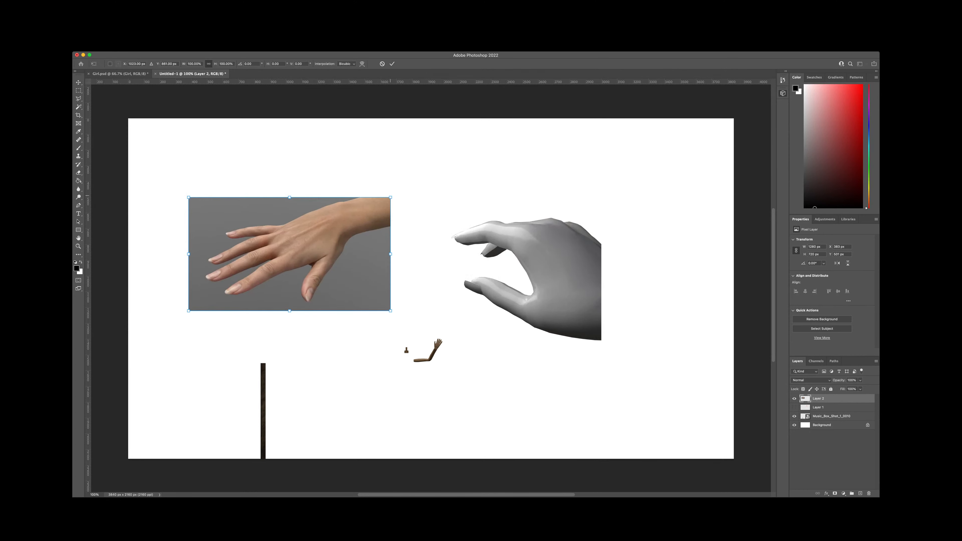
left_click_drag(391, 197, 506, 248)
left_click_drag(432, 235, 427, 281)
key("Return")
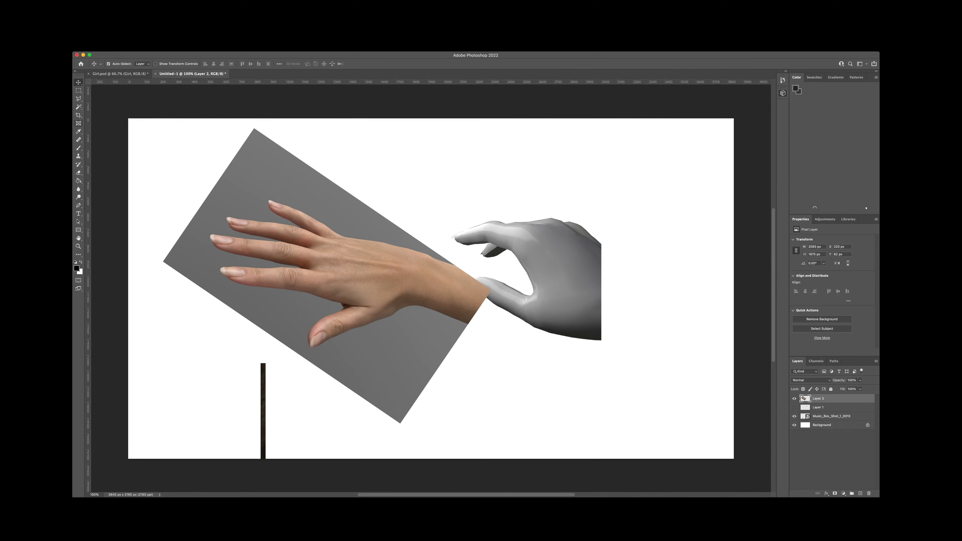
Step: Delete the grey background around the photographed hand with the Magic Wand and move the cutout over the grey rendered hand
left_click(78, 107)
left_click(251, 175)
key("Delete")
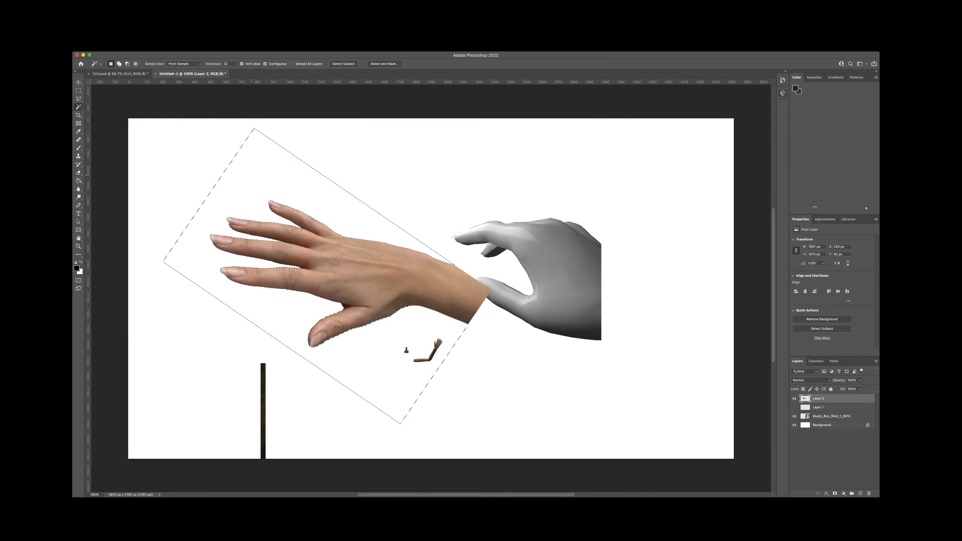
key("super+d")
key("v")
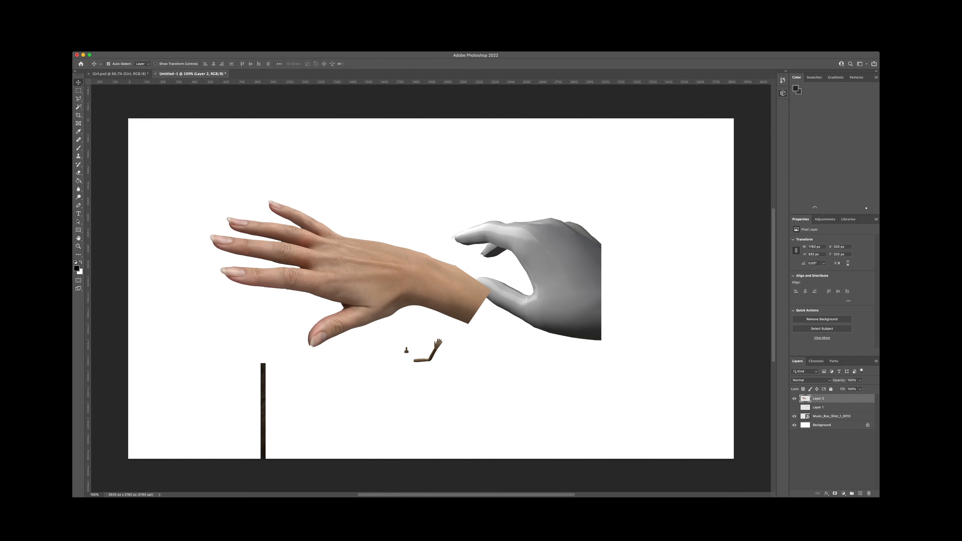
left_click_drag(315, 267, 485, 263)
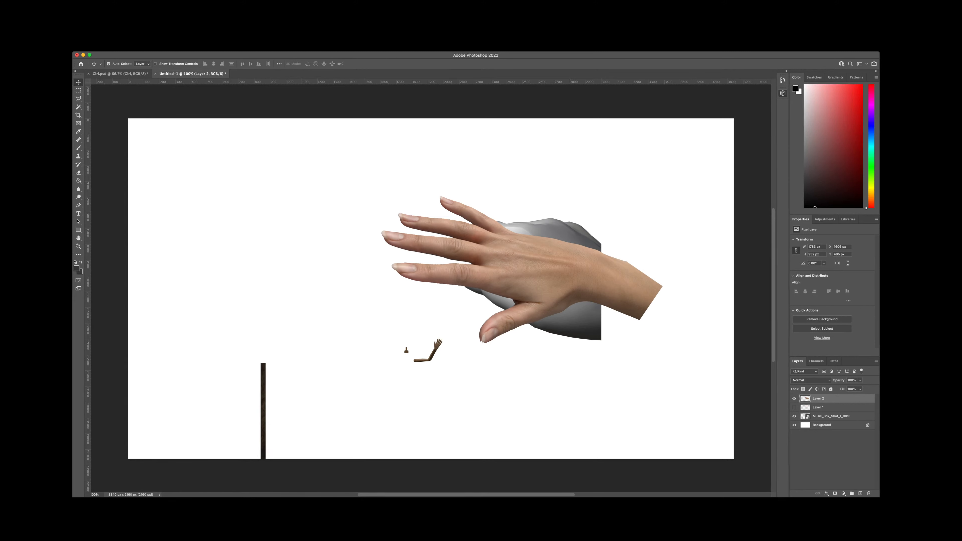
Step: Narrow the application window and rasterize the Music_Box_Shot_1_0010 layer
key("super+Tab")
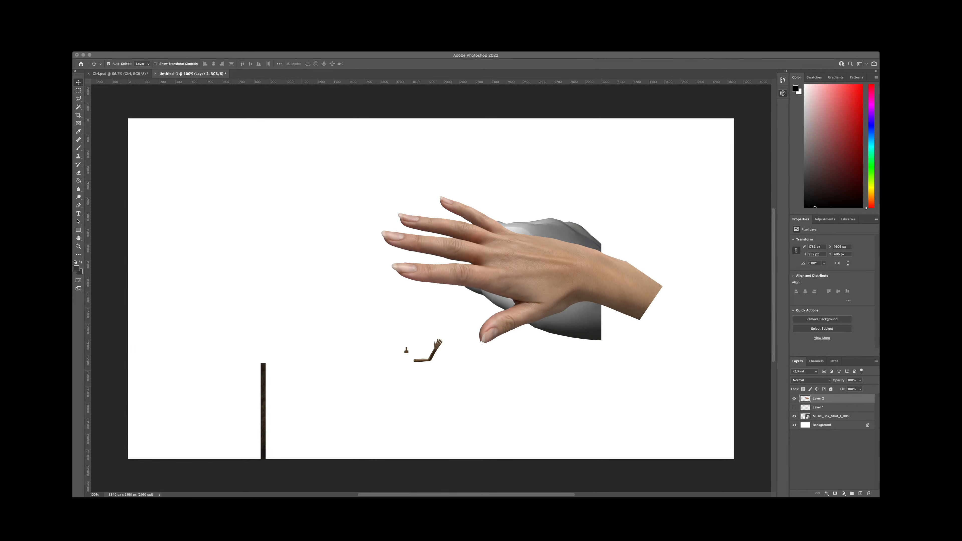
left_click_drag(880, 273, 659, 273)
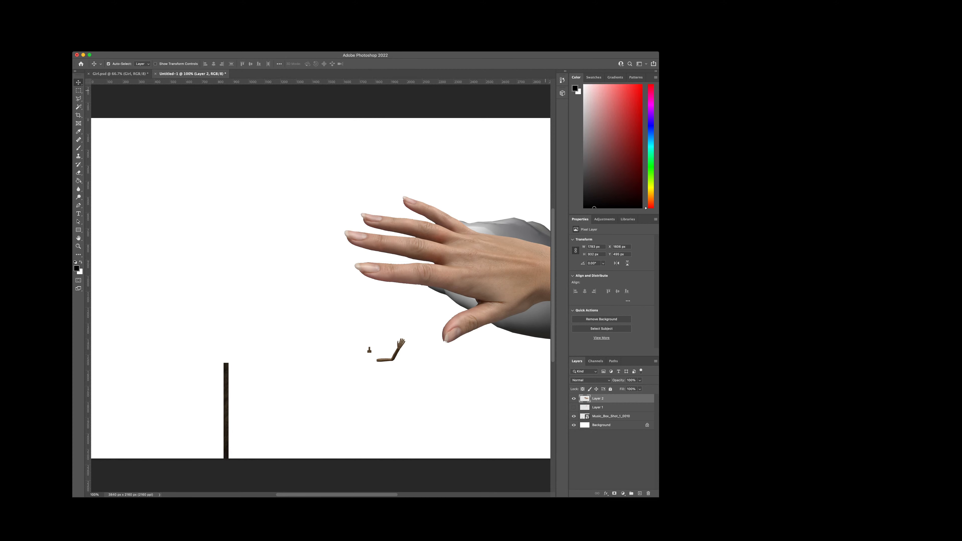
scroll(379, 300, "down", 2)
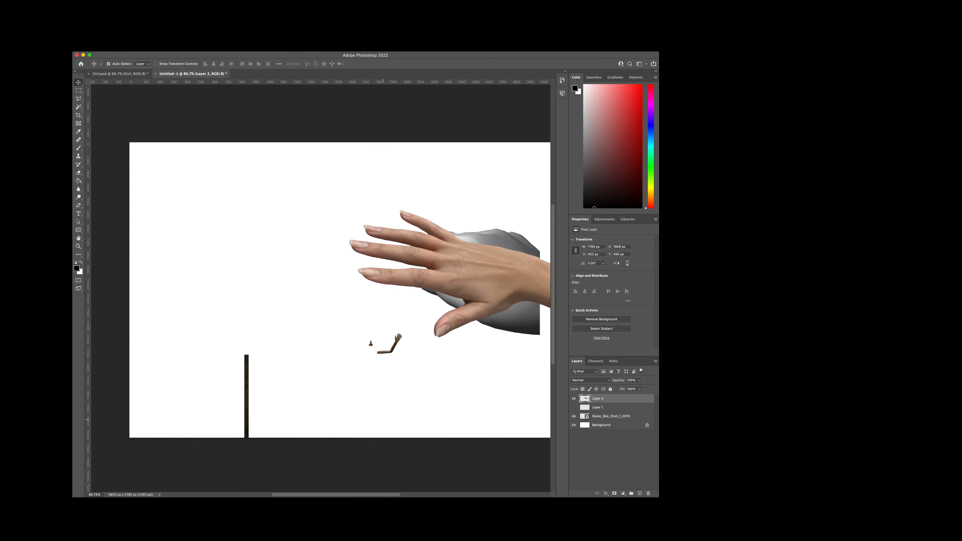
scroll(321, 290, "right", 5)
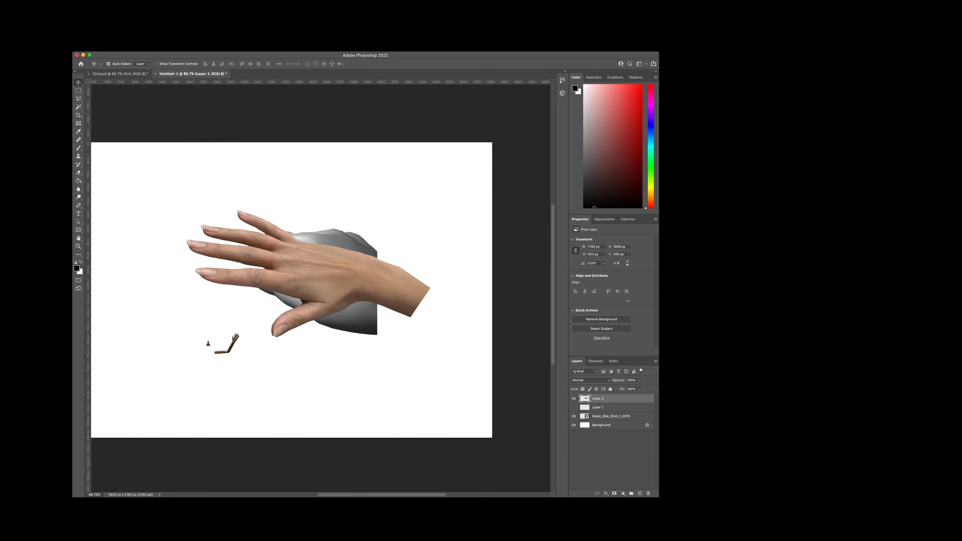
left_click(611, 417)
left_click(435, 490)
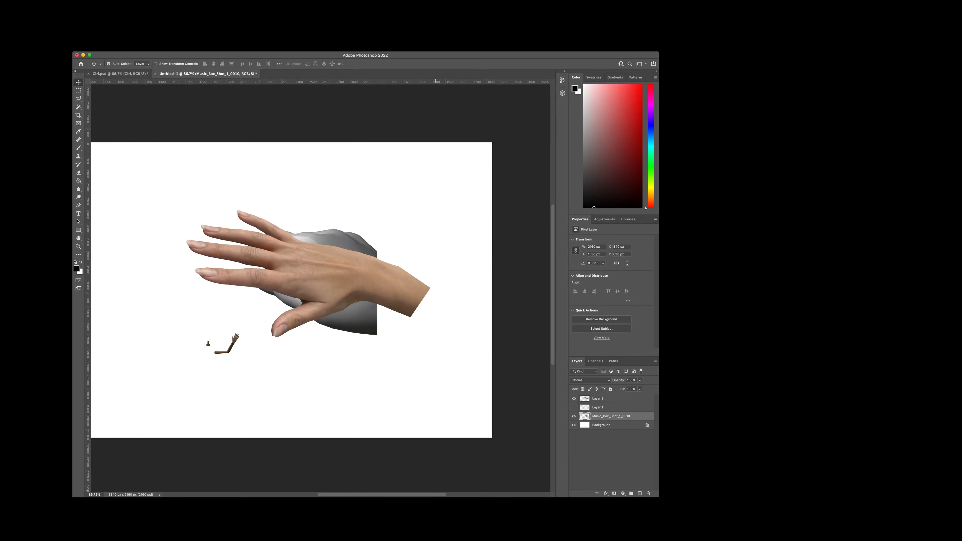
scroll(320, 290, "left", 2)
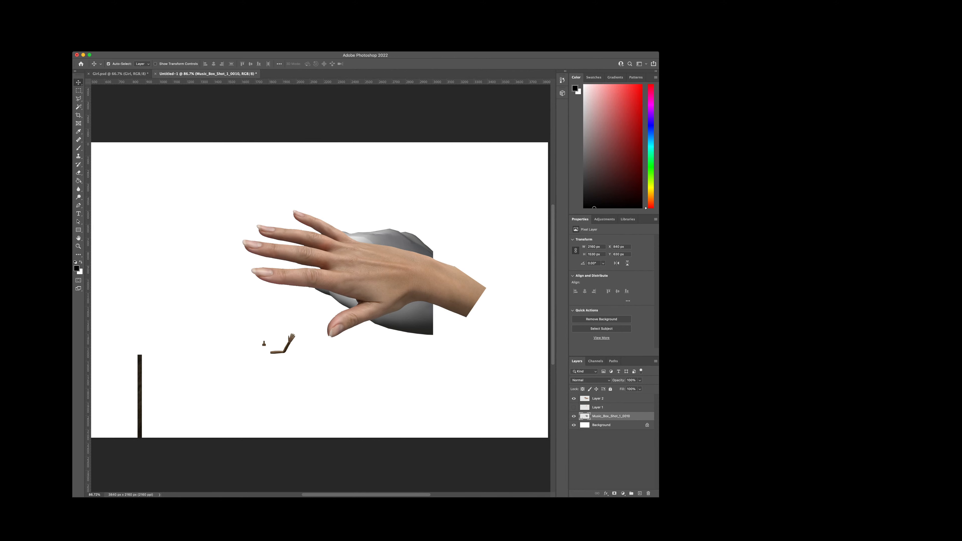
Step: Place the open music box render, move its layer below Music_Box_Shot_1_0010 and lock it
key("super+Tab")
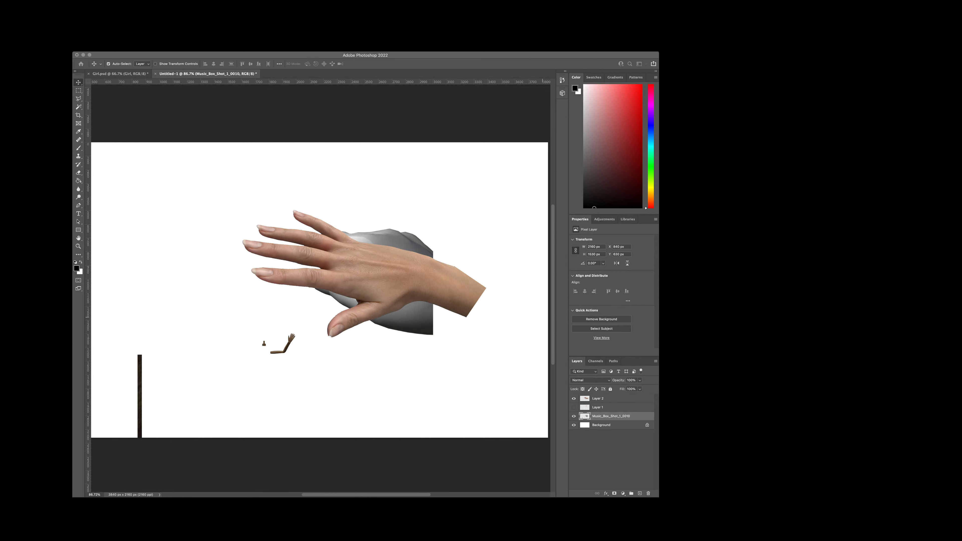
left_click_drag(541, 316, 423, 301)
key("Return")
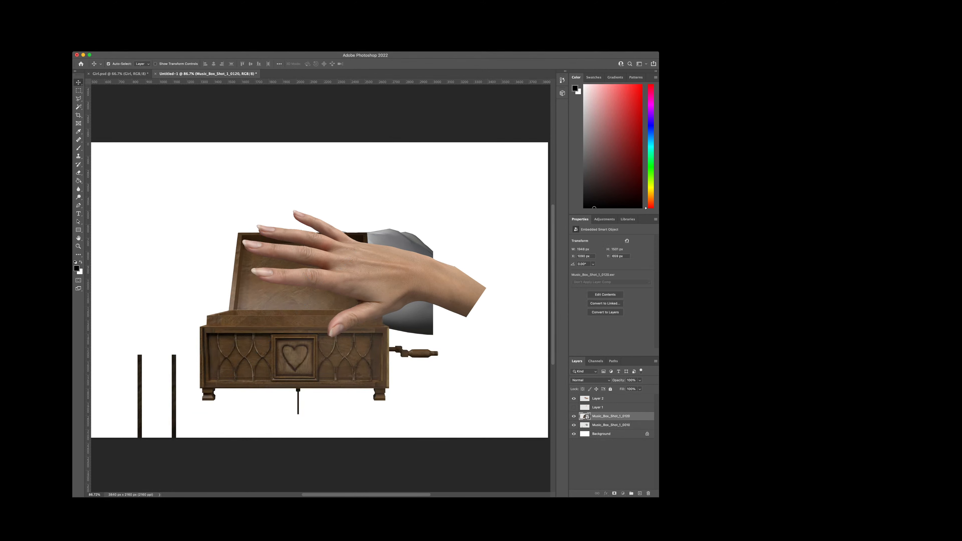
key("super+bracketleft")
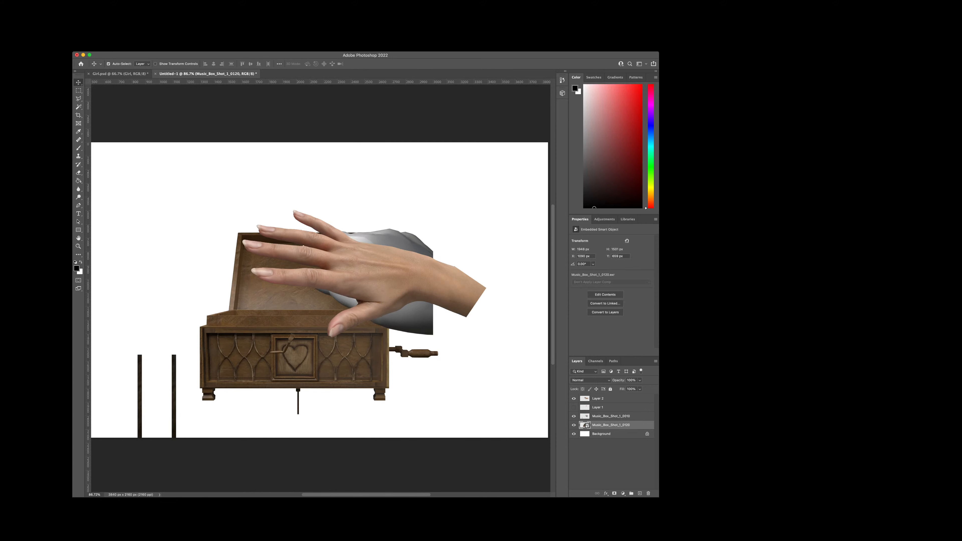
key("super+comma")
Step: Toggle the visibility of the Music_Box_Shot_1_0010 layer to compare it with the music box beneath
key("super+comma")
key("super+slash")
left_click(611, 416)
key("super+comma")
key("super+comma")
key("super+comma")
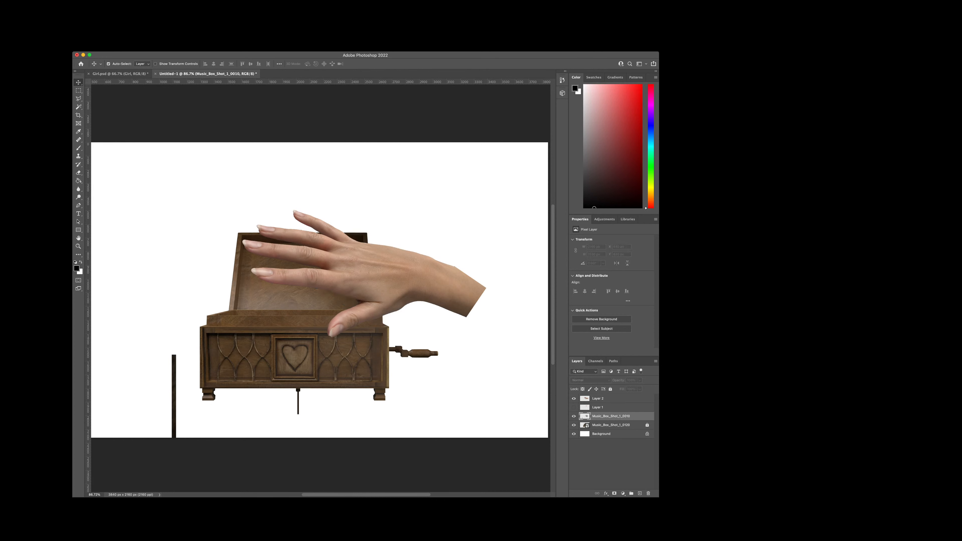
key("super+comma")
key("super+comma")
key("super+comma")
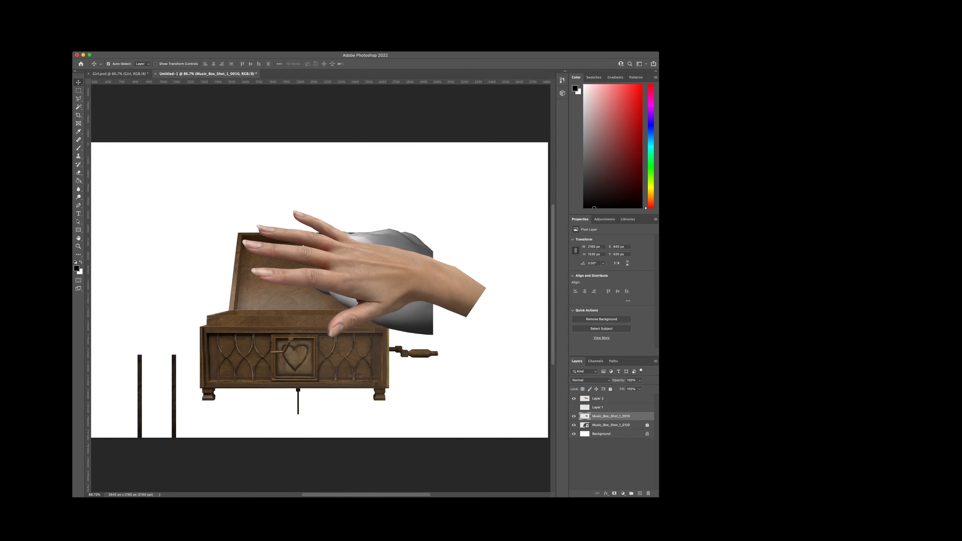
Step: With the photographed hand hidden, lasso the stray post and small arm parts on the Music_Box_Shot_1_0010 layer and delete them, keeping the grey hand
key("l")
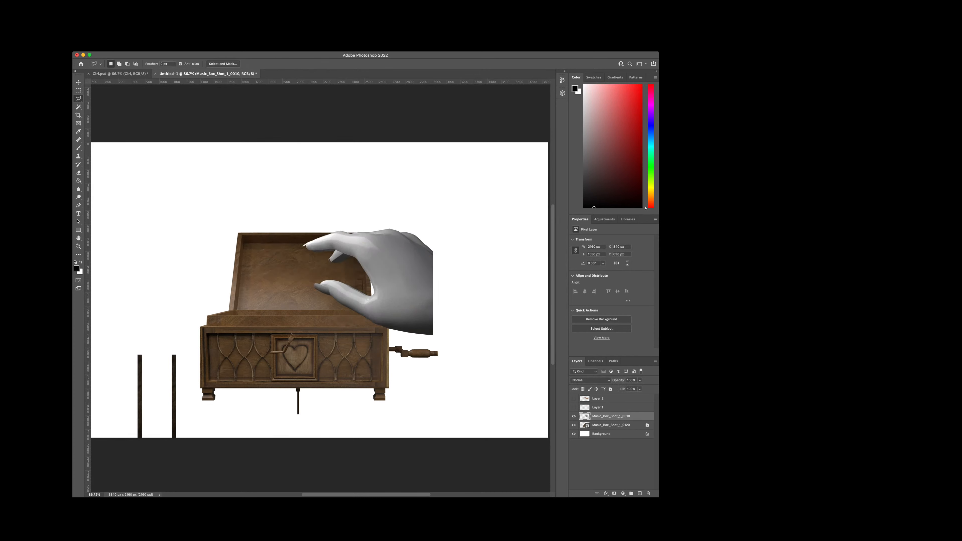
left_click(446, 343)
left_click(391, 344)
left_click(306, 328)
left_click(270, 298)
left_click(247, 210)
left_click(137, 218)
left_click(92, 409)
left_click(112, 458)
left_click(467, 447)
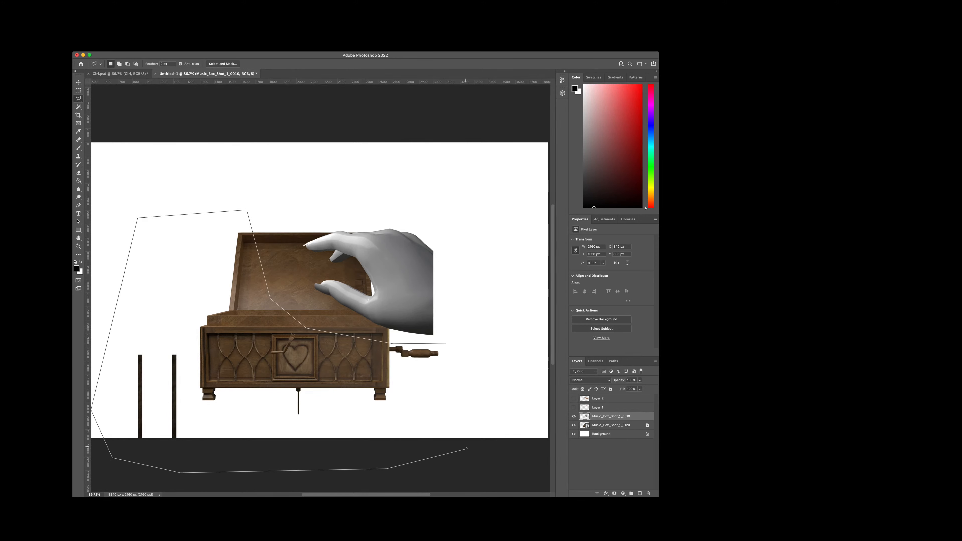
double_click(485, 411)
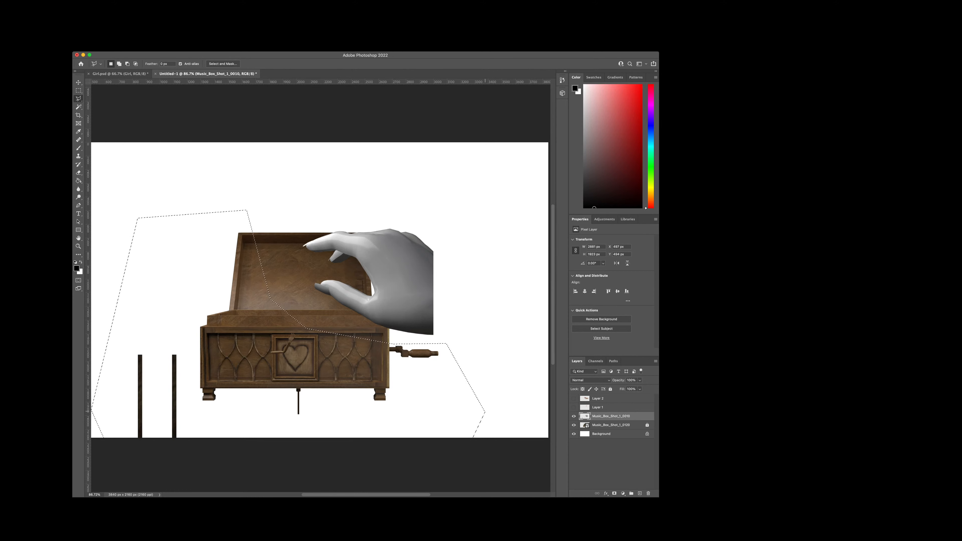
key("Delete")
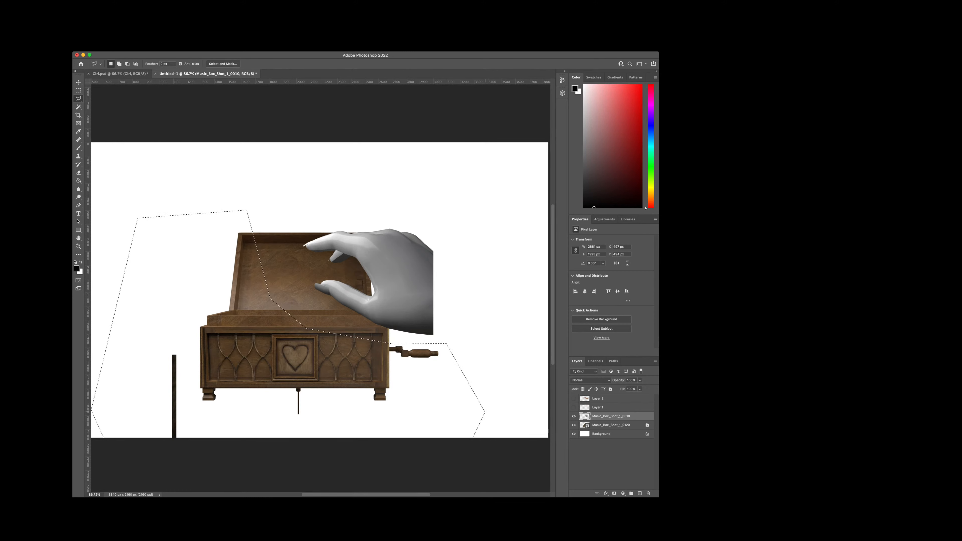
key("super+d")
scroll(346, 352, "up", 2)
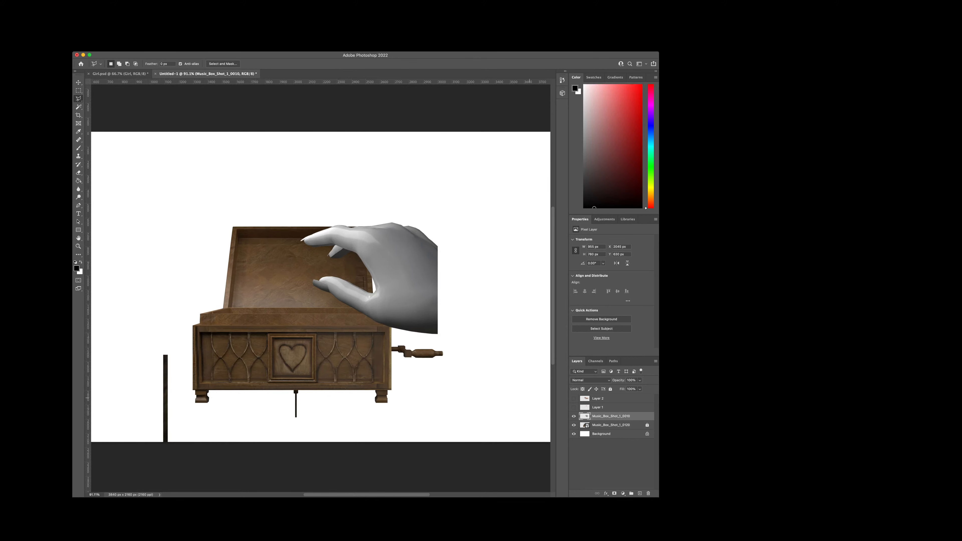
Step: Show Layer 2, move it directly above Music_Box_Shot_1_0010 and clip the hand photo to the grey hand with a clipping mask
left_click_drag(603, 398, 602, 412)
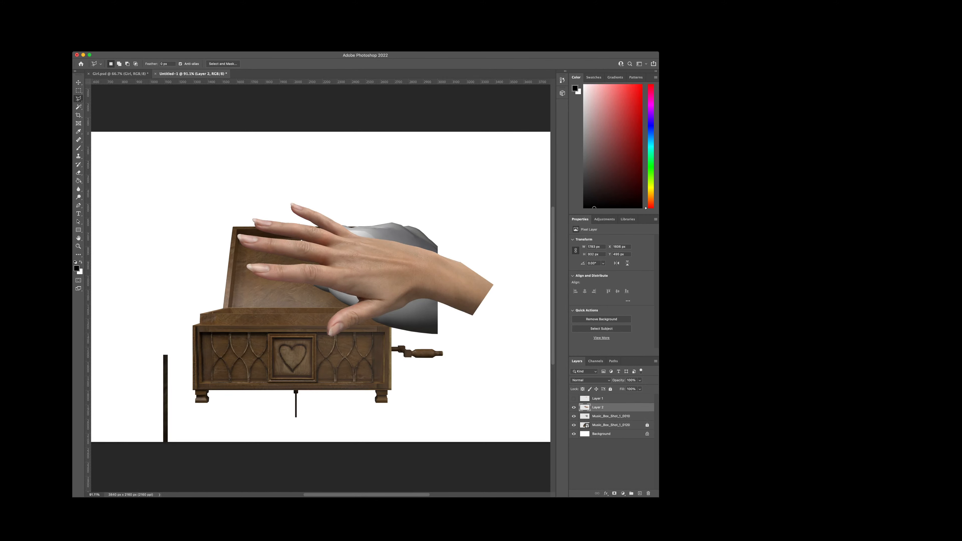
left_click(610, 416)
scroll(389, 274, "up", 10)
scroll(362, 273, "down", 6)
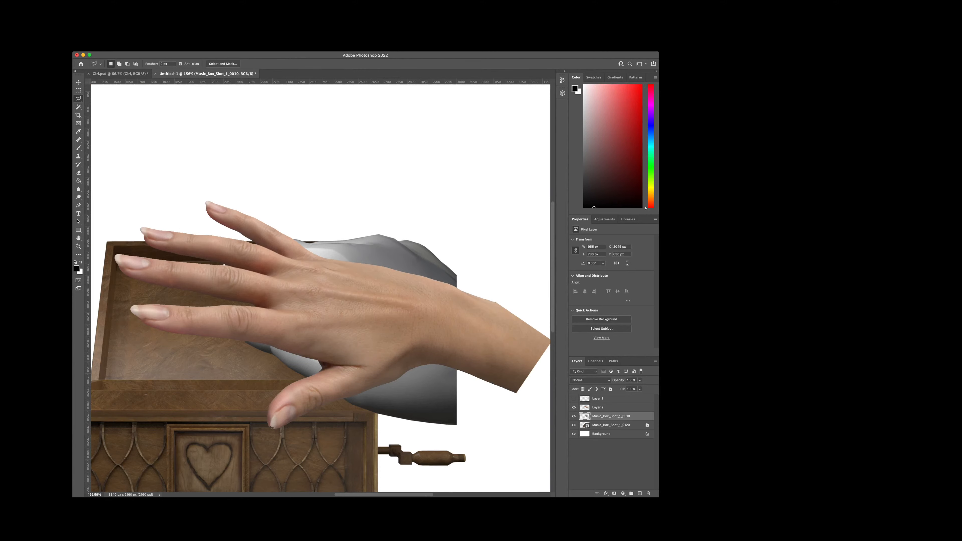
key("super+alt+g")
scroll(369, 295, "down", 1)
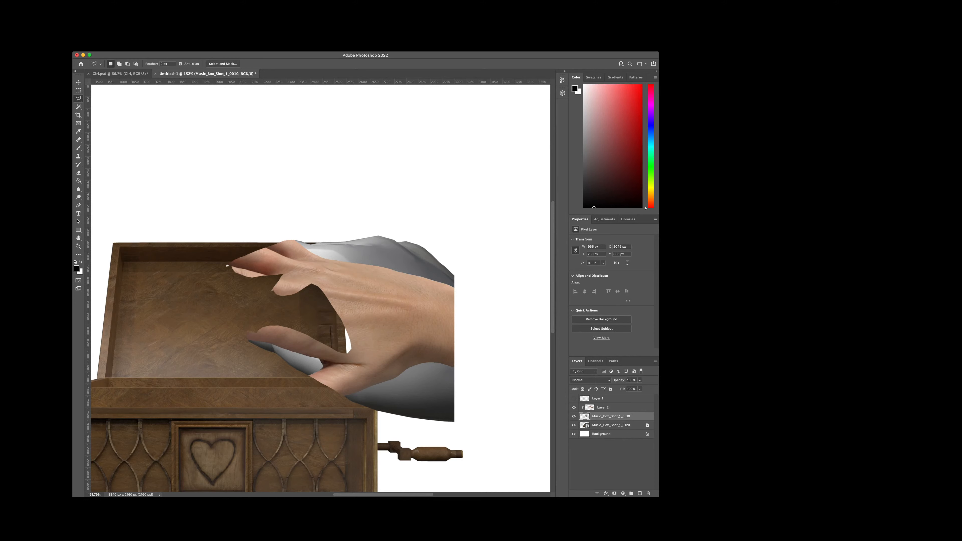
key("super+t")
left_click_drag(370, 296, 386, 283)
key("super+z")
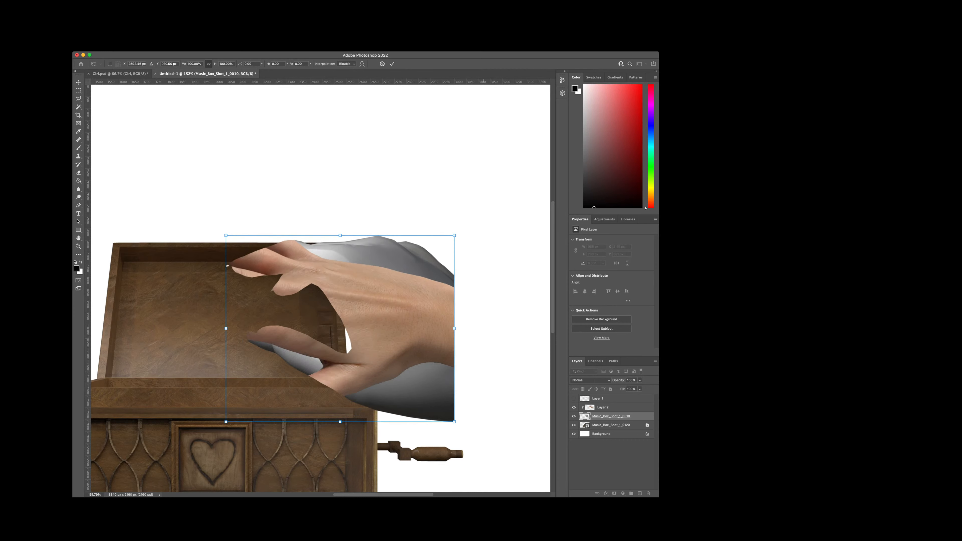
key("l")
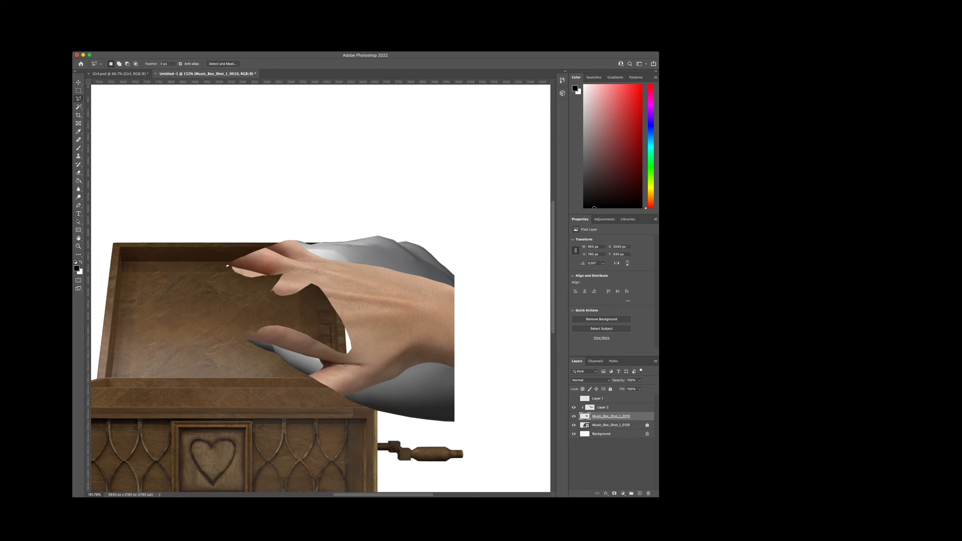
Step: Lock the Music_Box_Shot_1_0010 layer and shift the hand photo on Layer 2 slightly up and left over the grey hand
left_click(610, 389)
left_click(603, 407)
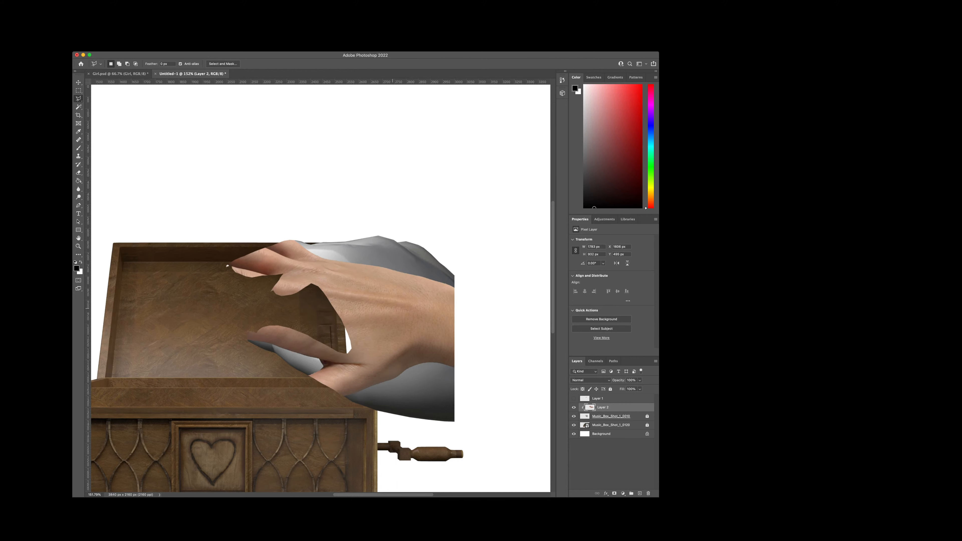
key("v")
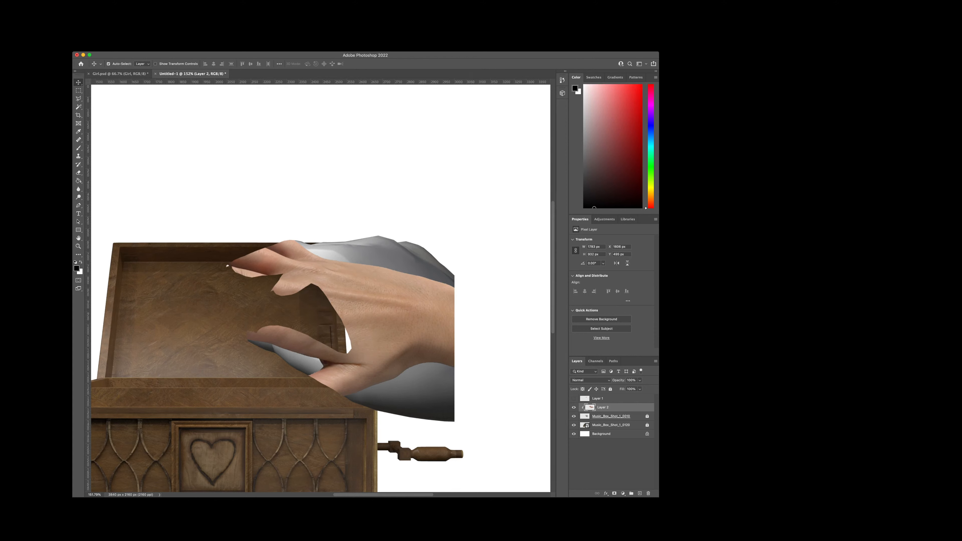
left_click(573, 407)
left_click(574, 407)
key("super+t")
scroll(354, 282, "down", 3)
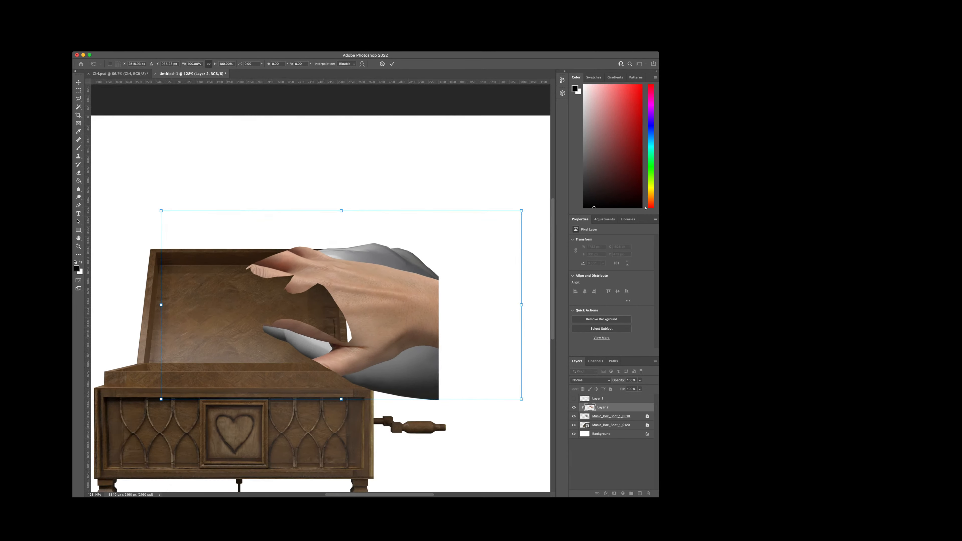
key("Return")
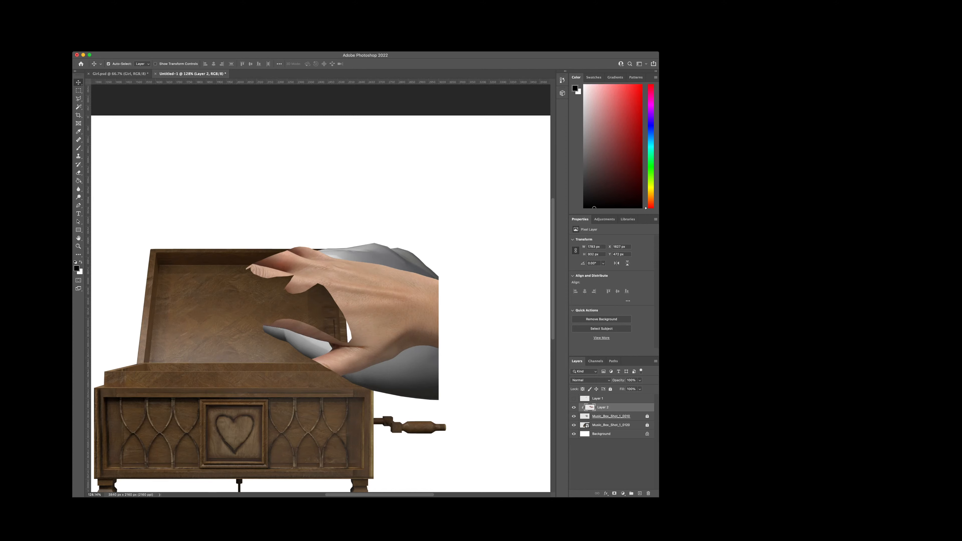
key("super+t")
left_click_drag(299, 264, 347, 257)
left_click_drag(431, 346, 421, 365)
left_click_drag(338, 254, 364, 244)
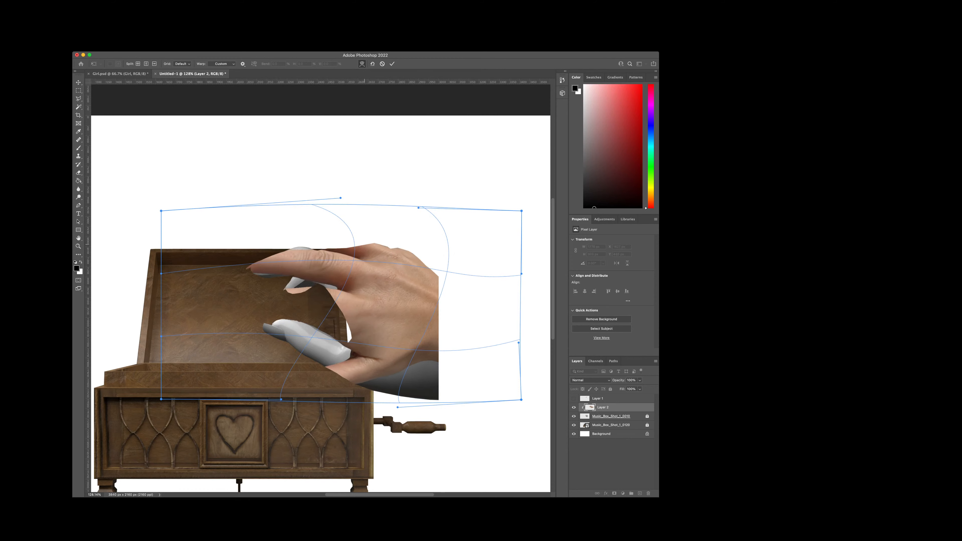
key("Return")
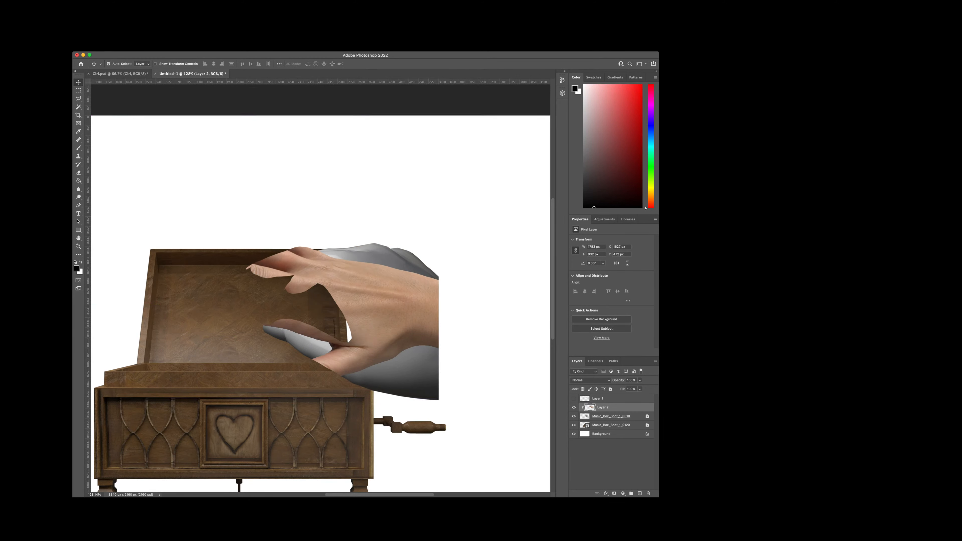
Step: Distort the hand photo on Layer 2, slanting its finger side inward and raising its lower edge to approximate the grey hand's pose
key("super+t")
scroll(330, 233, "down", 2)
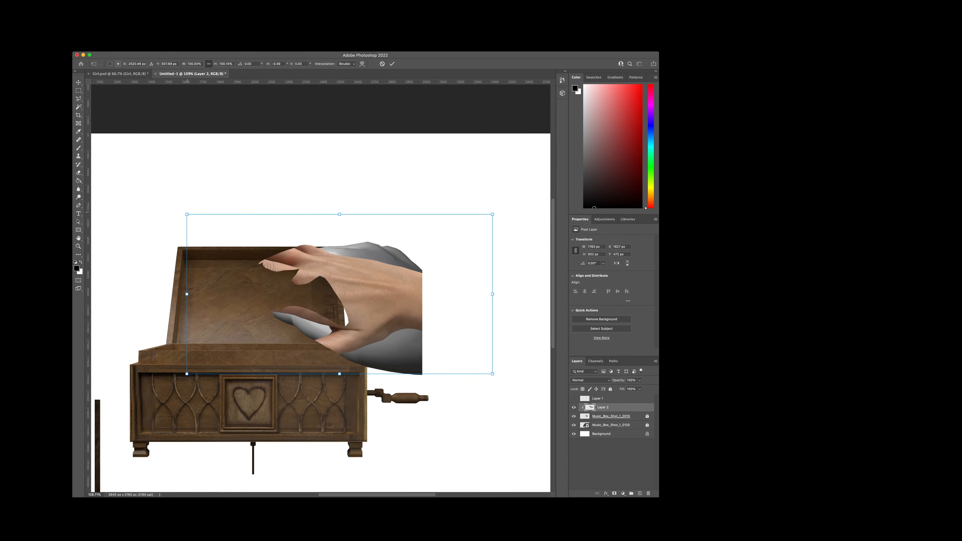
left_click_drag(187, 215, 272, 202)
left_click_drag(492, 374, 477, 415)
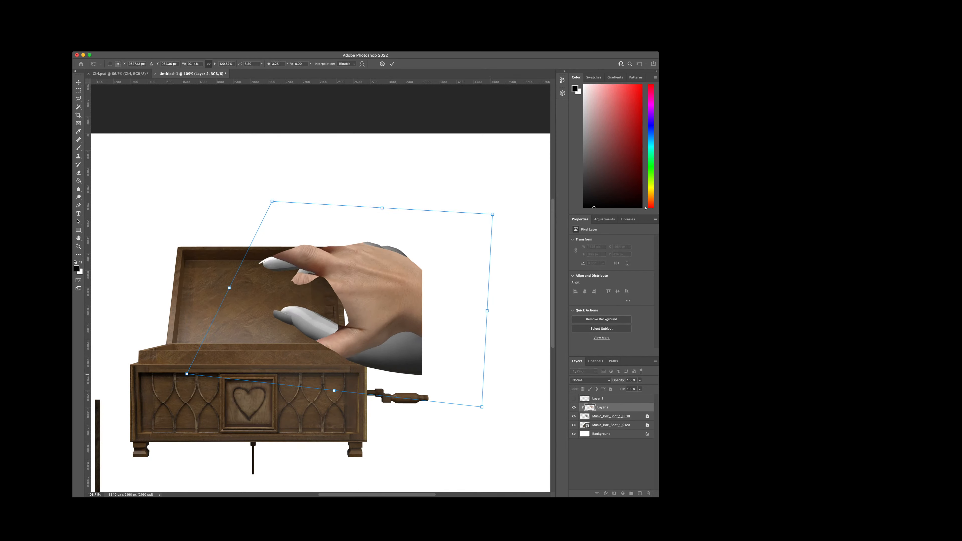
left_click_drag(283, 206, 317, 201)
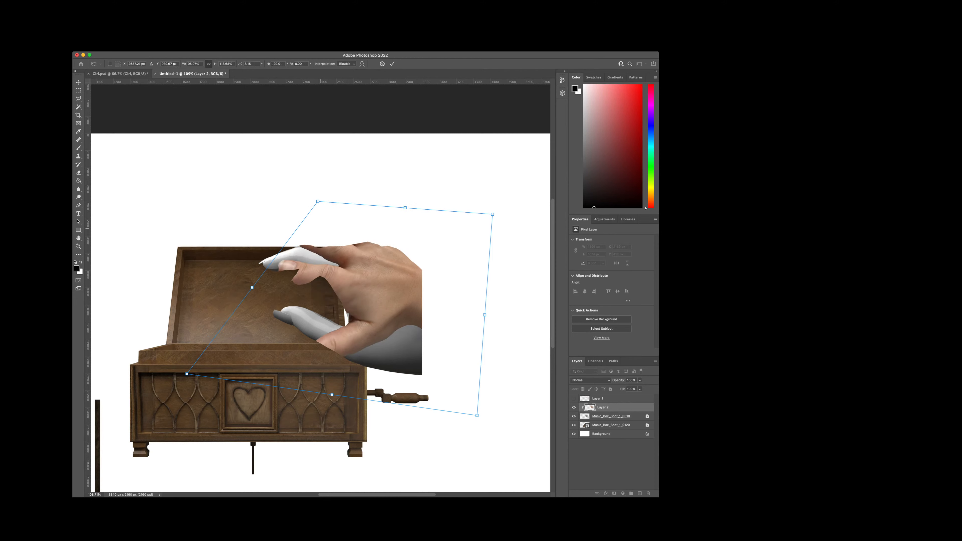
left_click_drag(332, 395, 332, 355)
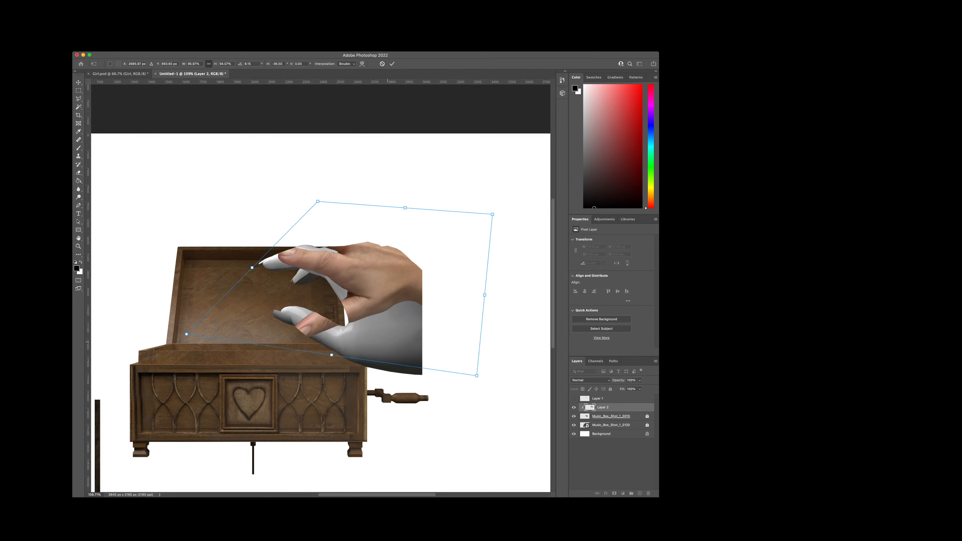
left_click_drag(484, 295, 477, 348)
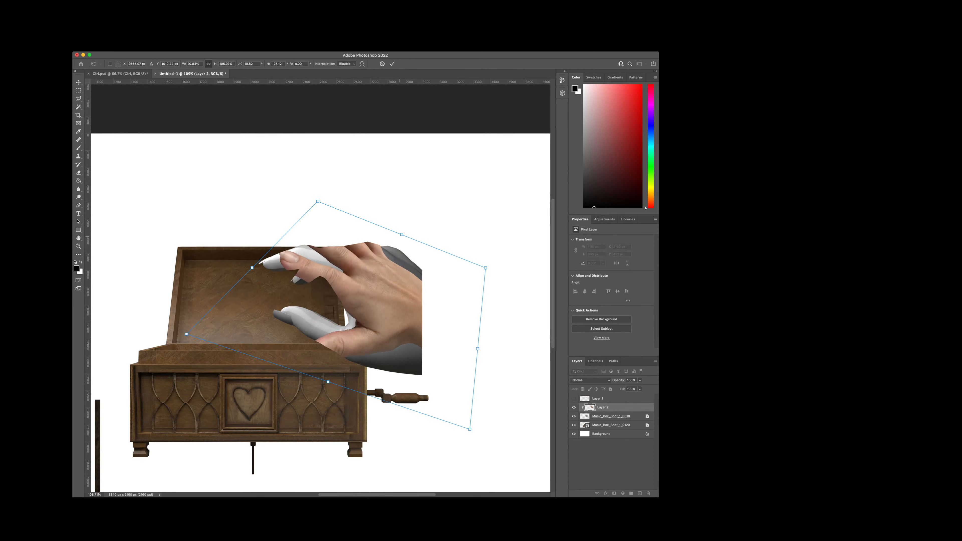
left_click_drag(317, 201, 314, 214)
left_click_drag(378, 275, 382, 267)
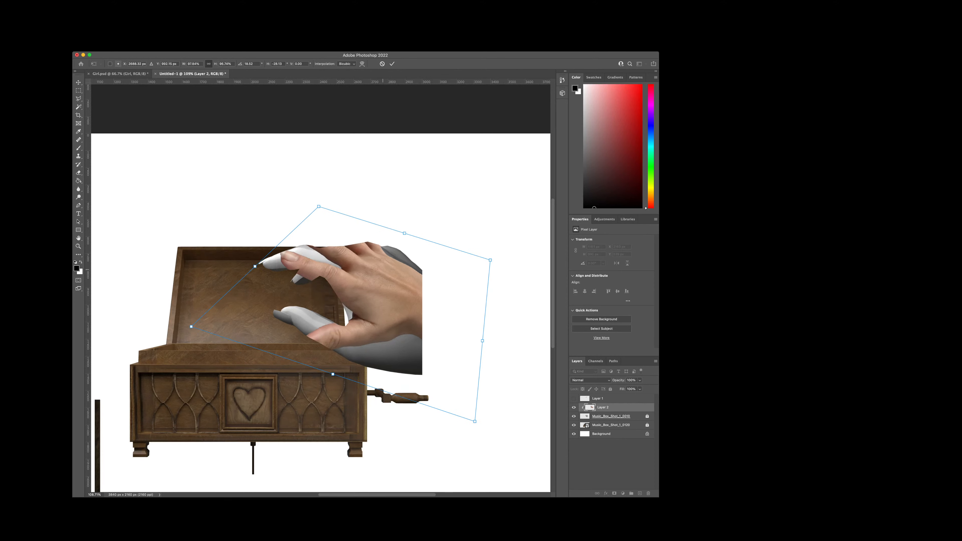
key("super+z")
key("super+z")
key("super+z")
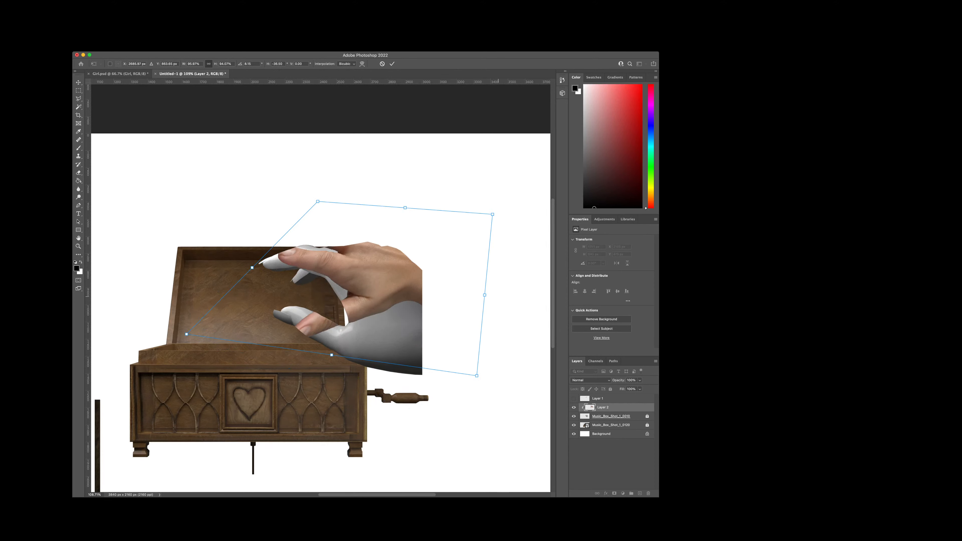
Step: Skew the wrist side of the hand photo downward and reposition the photo over the grey hand
left_click_drag(485, 295, 467, 338)
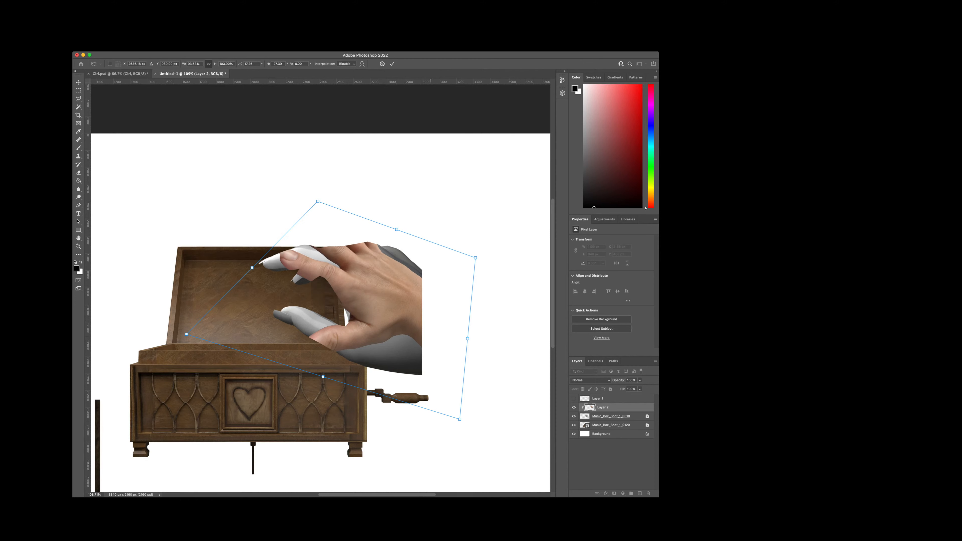
left_click_drag(402, 304, 404, 301)
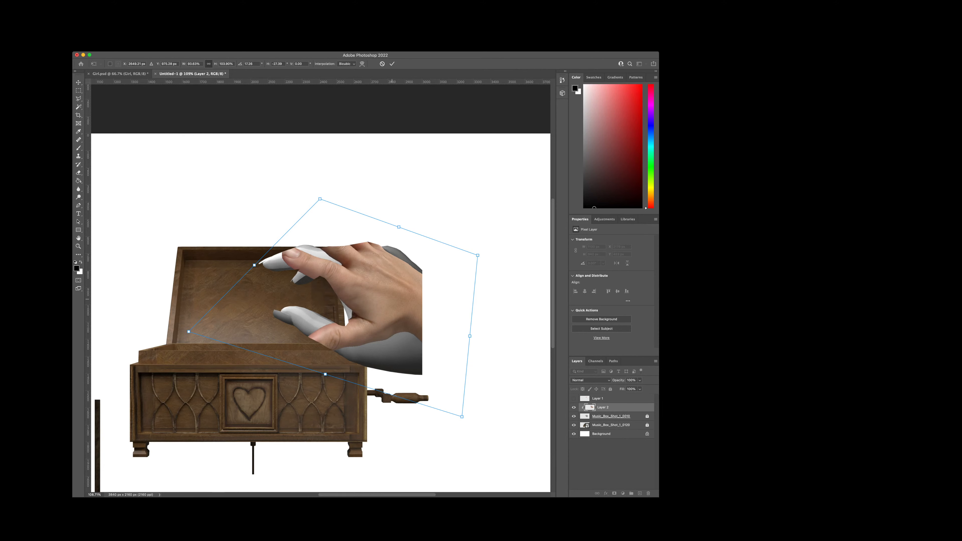
left_click_drag(386, 296, 389, 288)
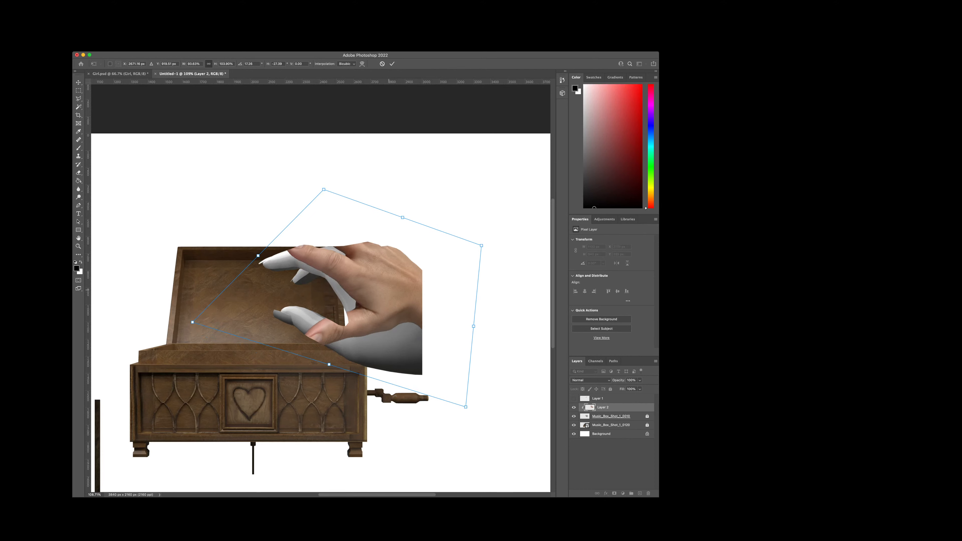
left_click_drag(470, 327, 472, 317)
left_click_drag(402, 284, 389, 308)
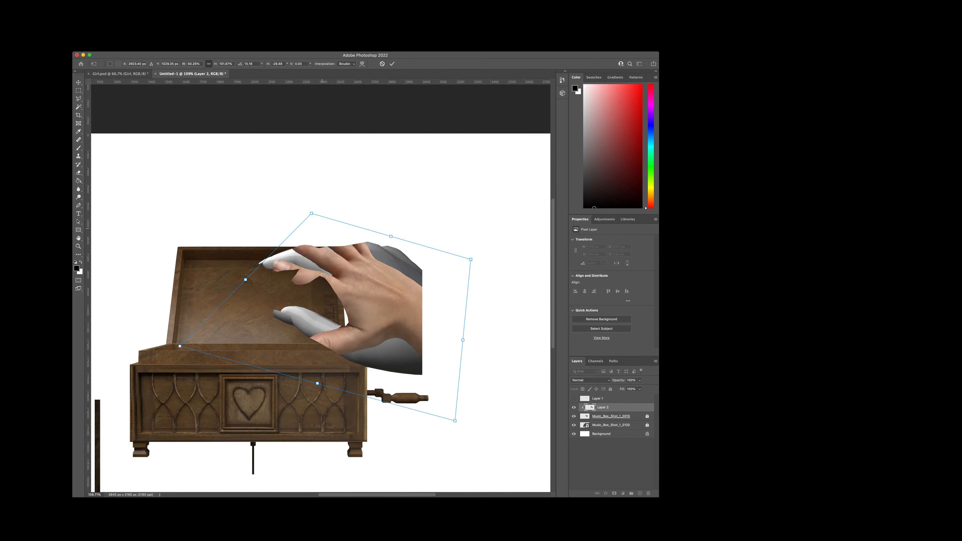
Step: Pull in the corners of the hand photo until its thumb tip and knuckles meet the grey hand, and apply the transform
left_click_drag(180, 346, 207, 314)
left_click_drag(311, 213, 331, 222)
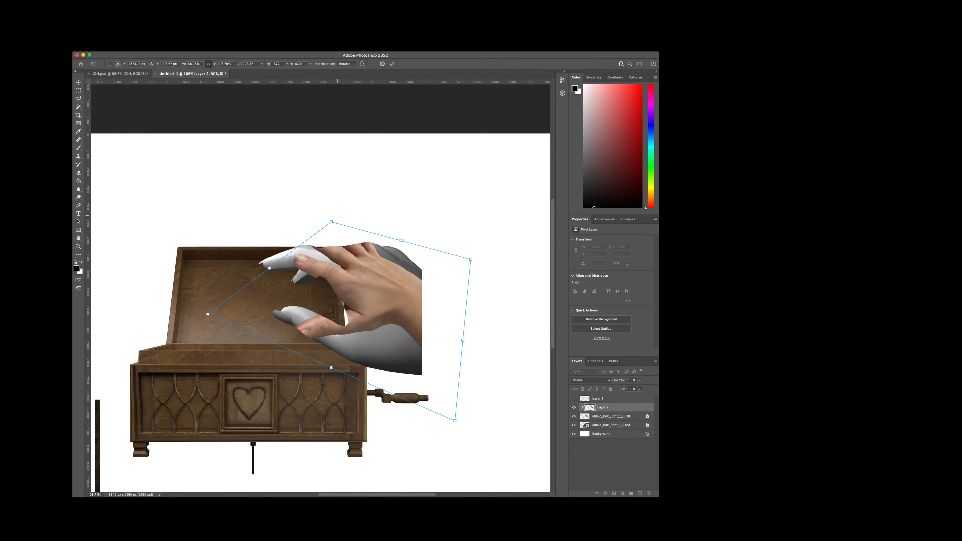
left_click_drag(455, 422, 389, 417)
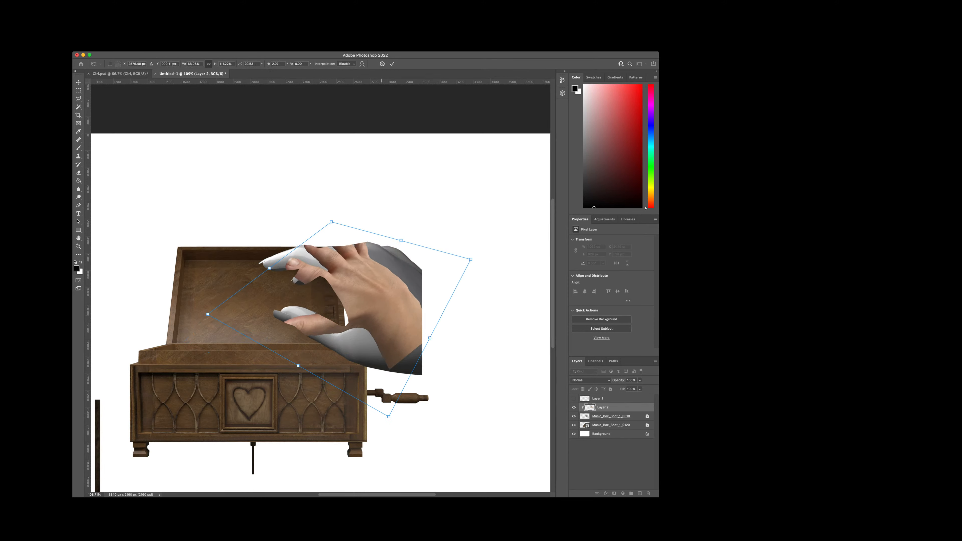
left_click_drag(383, 277, 400, 269)
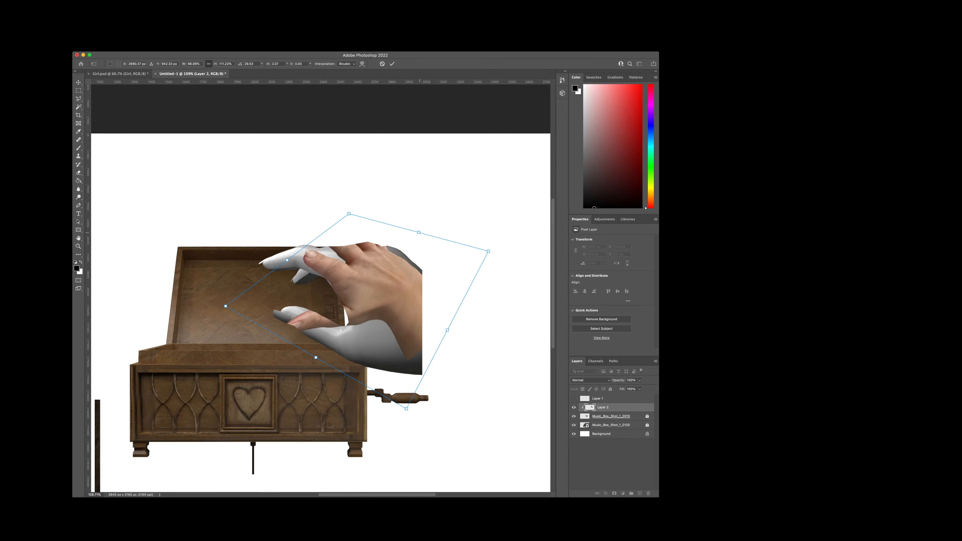
left_click_drag(418, 232, 438, 227)
left_click_drag(297, 258, 264, 247)
key("Return")
scroll(414, 313, "up", 2)
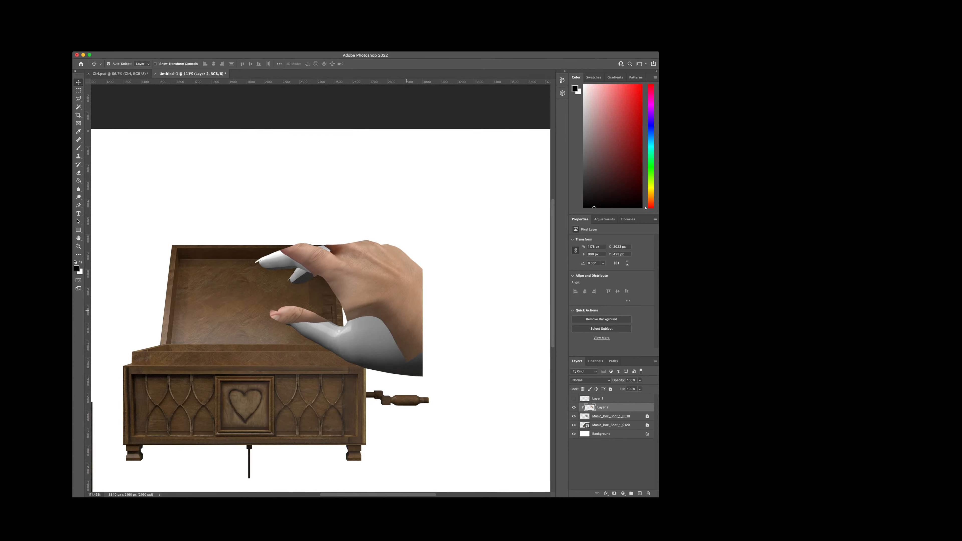
Step: With the Clone Stamp, paint sampled skin over the grey lower palm, wrist and thumb on Layer 2
key("s")
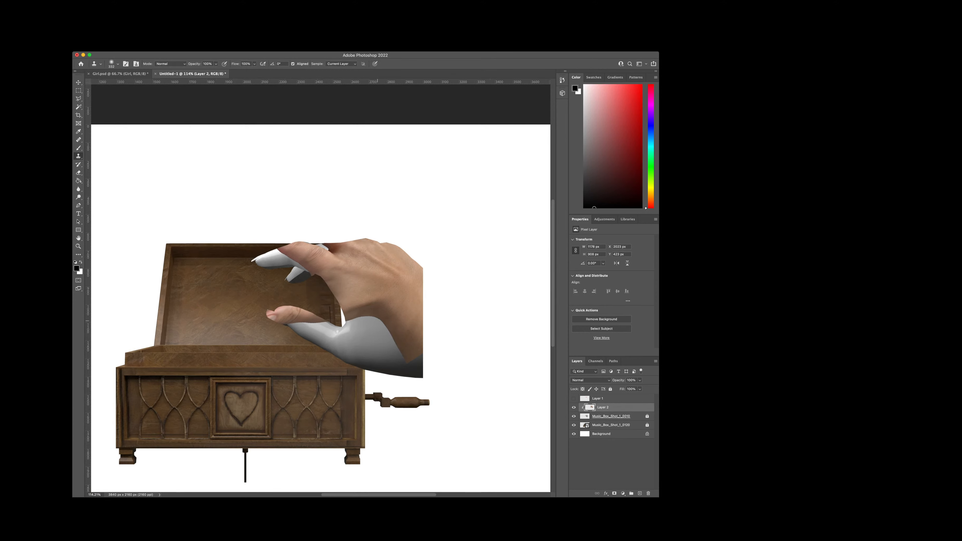
mouse_move(366, 356)
left_mouse_down()
mouse_move(401, 352)
mouse_move(367, 323)
mouse_move(387, 339)
mouse_move(376, 355)
mouse_move(396, 355)
mouse_move(321, 350)
left_mouse_up()
key("super+z")
left_click(395, 326, "alt")
left_click_drag(386, 326, 353, 322)
mouse_move(360, 357)
left_mouse_down()
mouse_move(370, 355)
mouse_move(304, 354)
mouse_move(312, 330)
left_mouse_up()
key("super+z")
left_click(368, 336, "alt")
key("super+z")
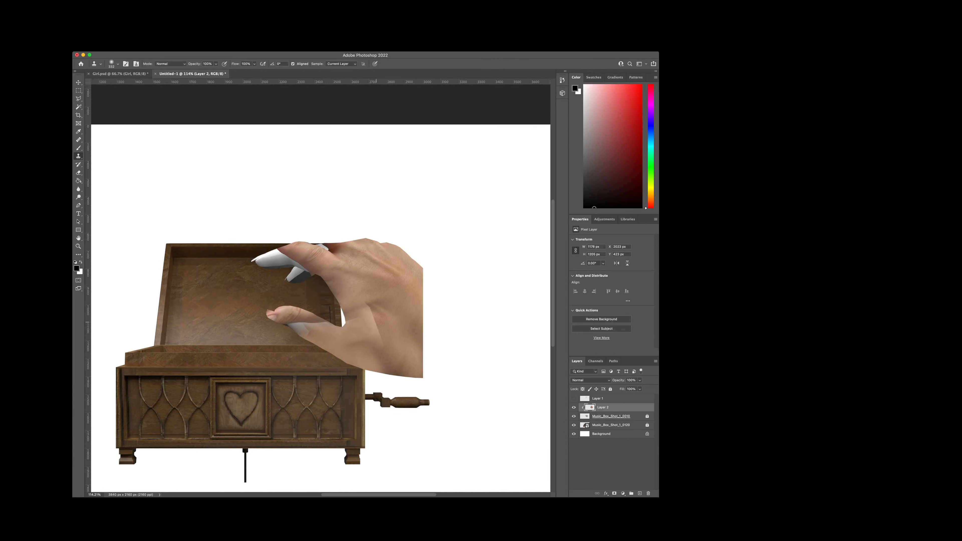
left_click(377, 317, "alt")
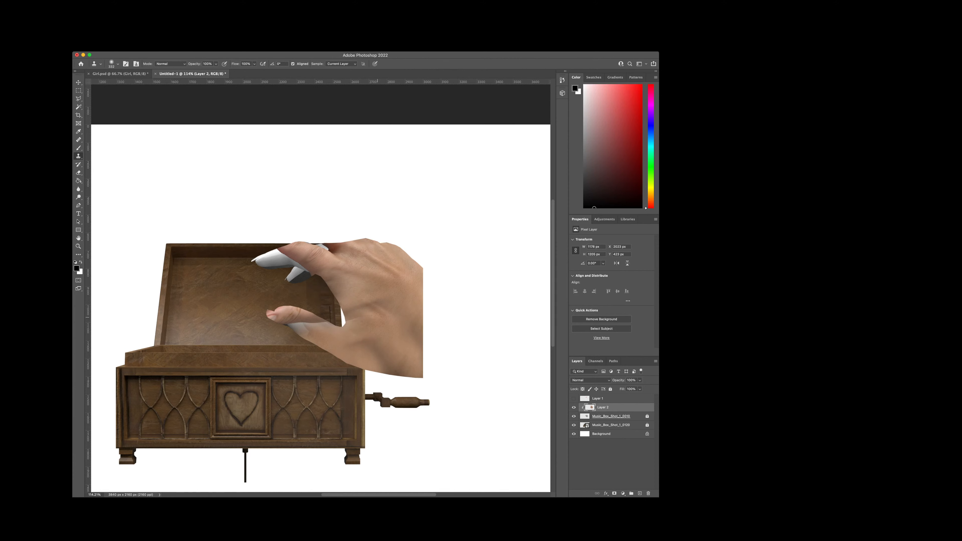
left_click_drag(315, 332, 282, 322)
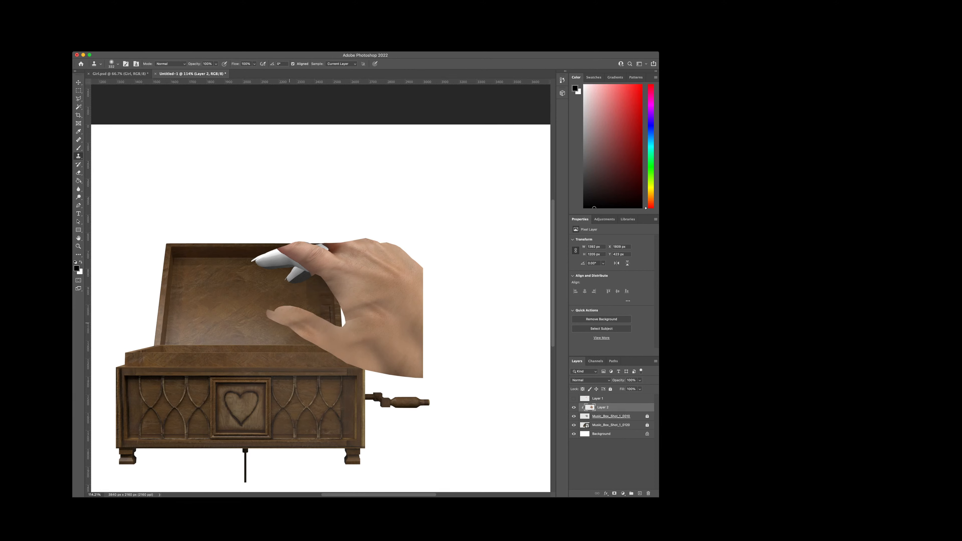
scroll(373, 325, "up", 5)
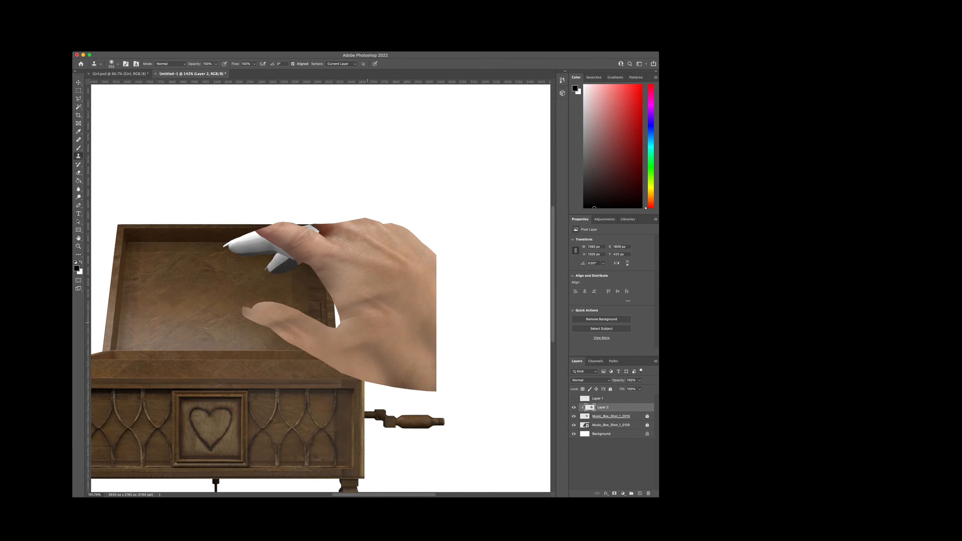
left_click(339, 316, "alt")
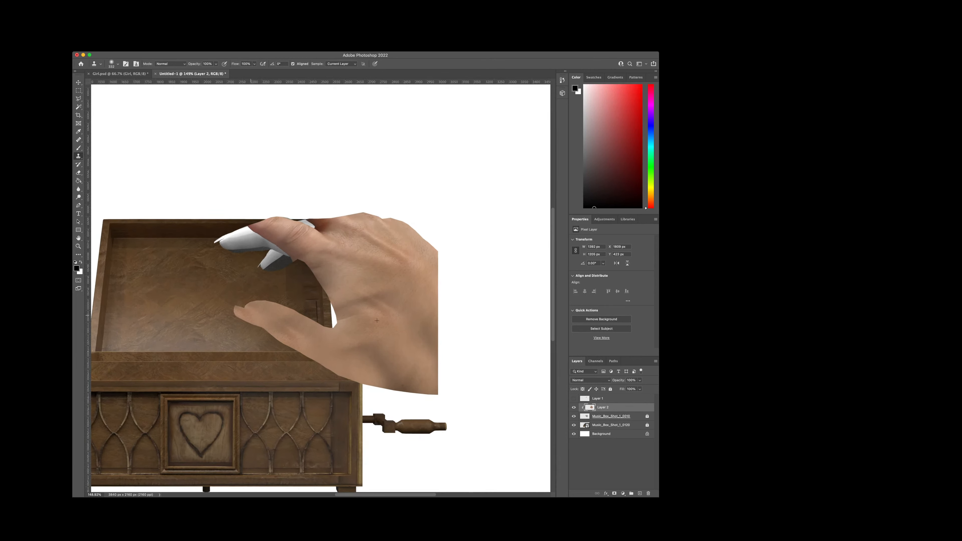
mouse_move(294, 333)
left_mouse_down()
mouse_move(339, 325)
mouse_move(318, 330)
mouse_move(332, 335)
mouse_move(343, 318)
mouse_move(388, 311)
left_mouse_up()
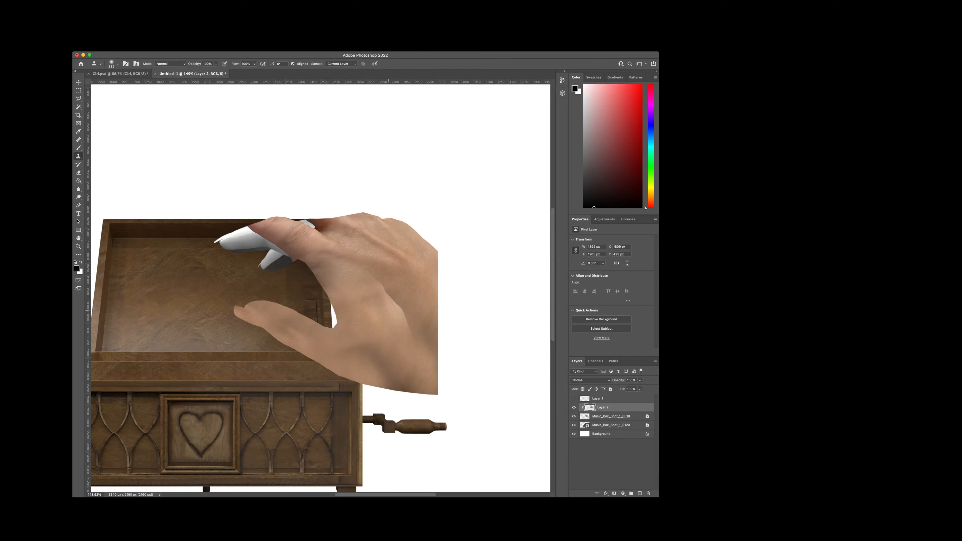
key("super+z")
key("super+z")
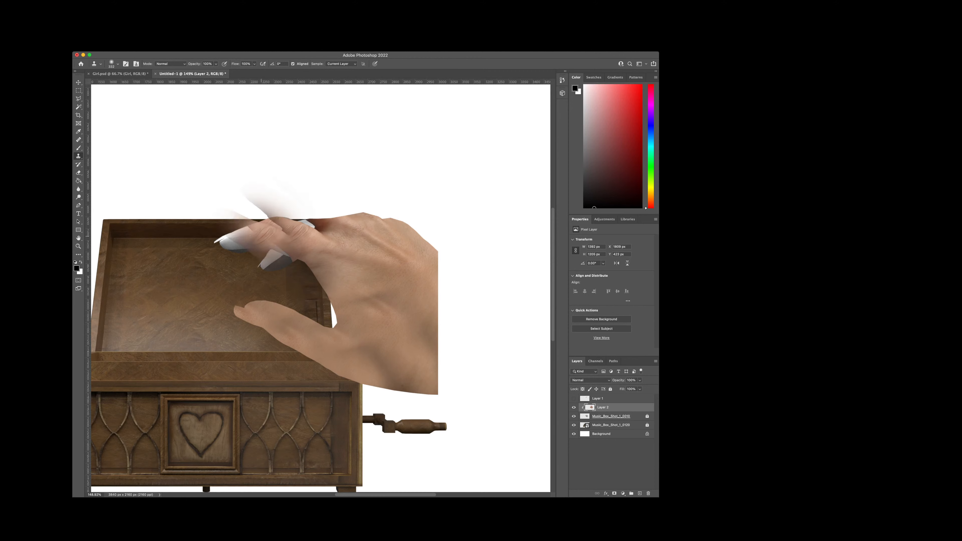
Step: Clone skin over the grey index and middle fingers on Layer 2
left_click_drag(292, 243, 229, 246)
left_click_drag(316, 258, 273, 243)
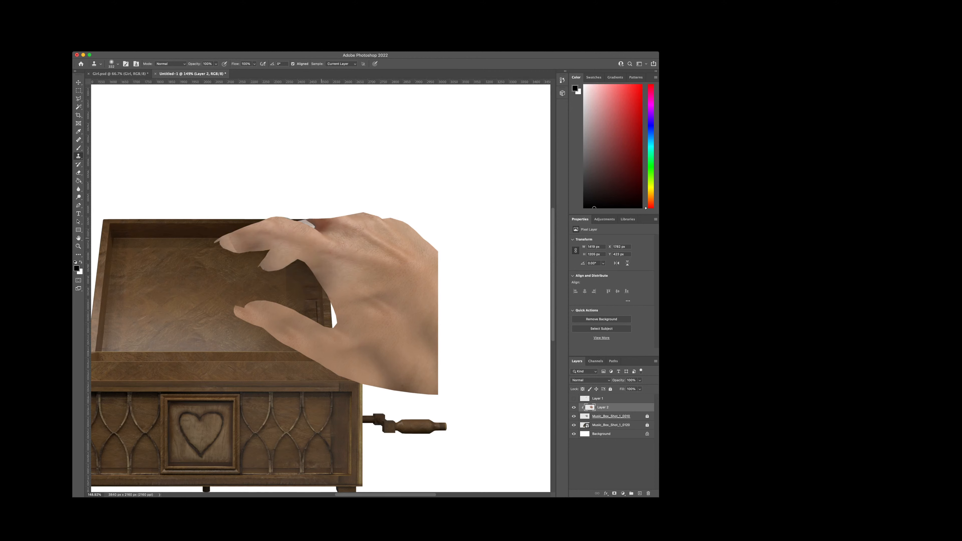
Step: With the Clone Stamp, paint sampled skin over the remaining uneven areas at the index knuckle and lower palm on Layer 2
left_click(304, 235)
left_click(250, 247)
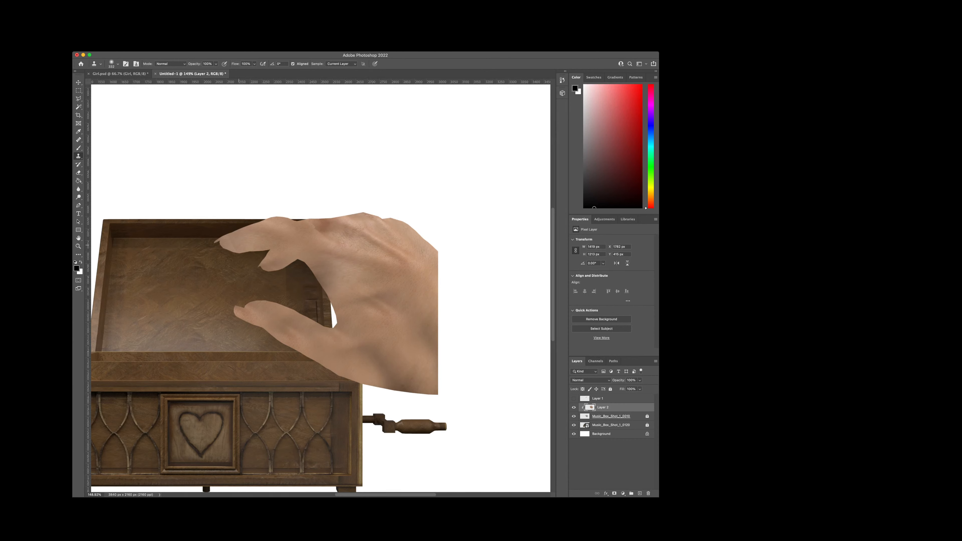
scroll(415, 293, "up", 3)
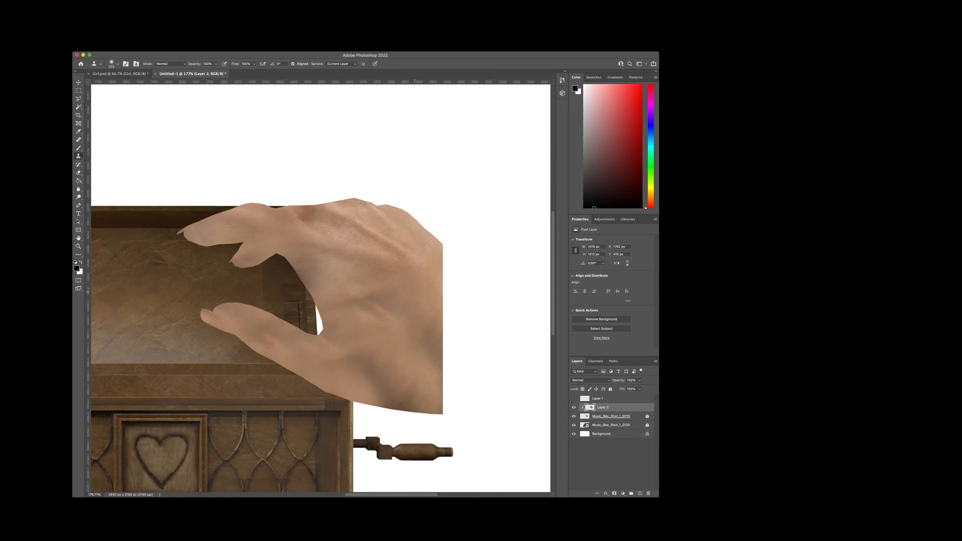
scroll(414, 292, "up", 3)
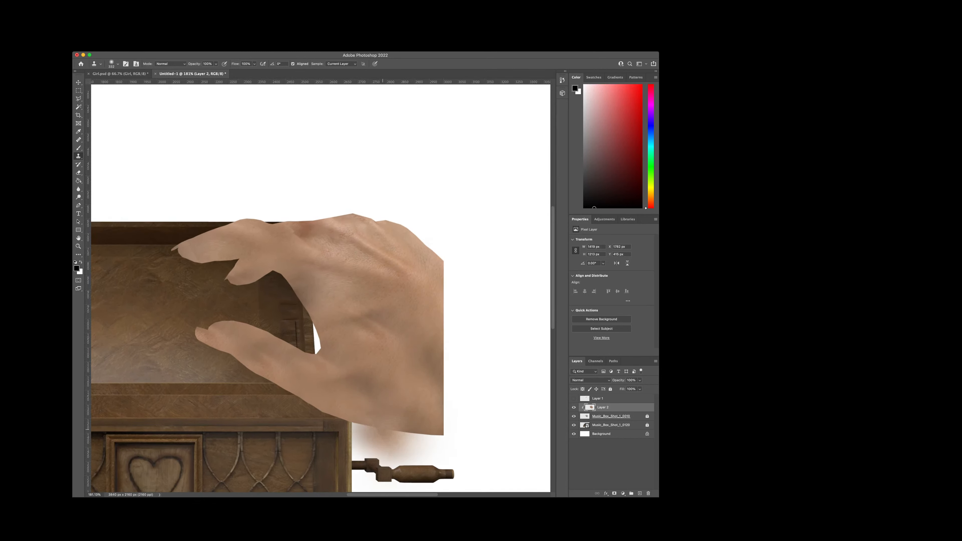
scroll(367, 288, "right", 3)
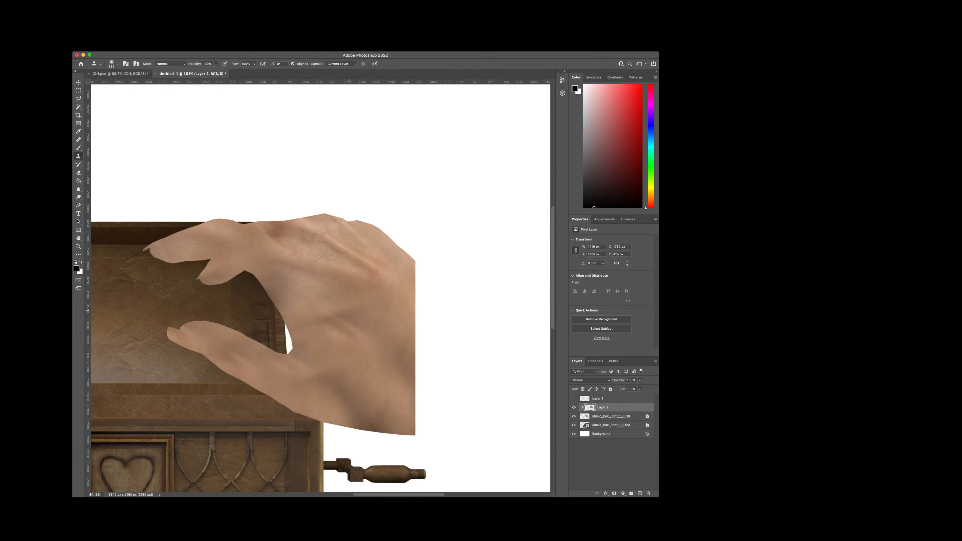
left_click(307, 274, "alt")
Step: Unlock the rendered hand layer Music_Box_Shot_1_0010 and cut off its pointed thumbnail along the fingertip's curve using a lasso selection
left_click(612, 416)
scroll(185, 353, "up", 5)
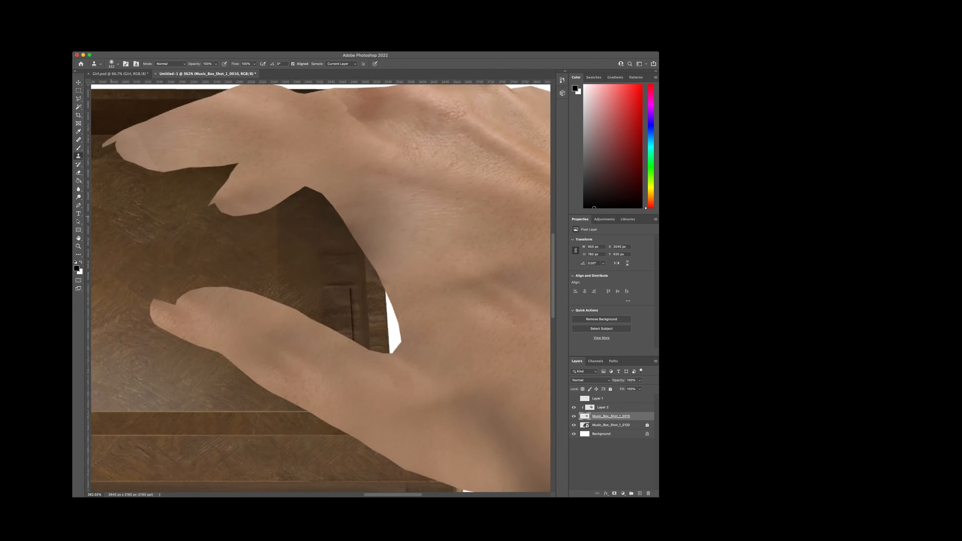
left_click(79, 99)
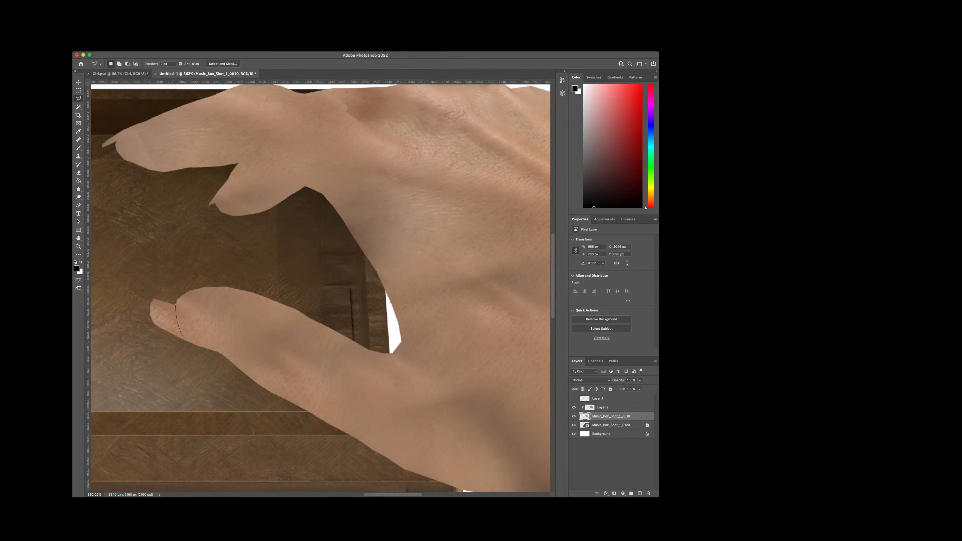
left_click(188, 345)
left_click(168, 352)
left_click(128, 322)
left_click(136, 264)
left_click(176, 304)
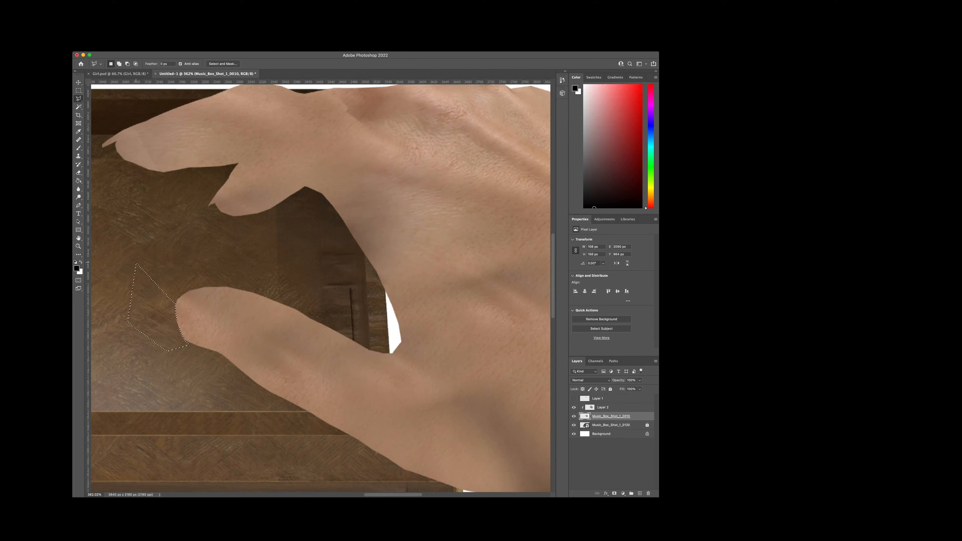
key("super+d")
Step: Lasso the pointed nail on the index finger and delete it from the rendered hand layer
scroll(136, 263, "up", 3)
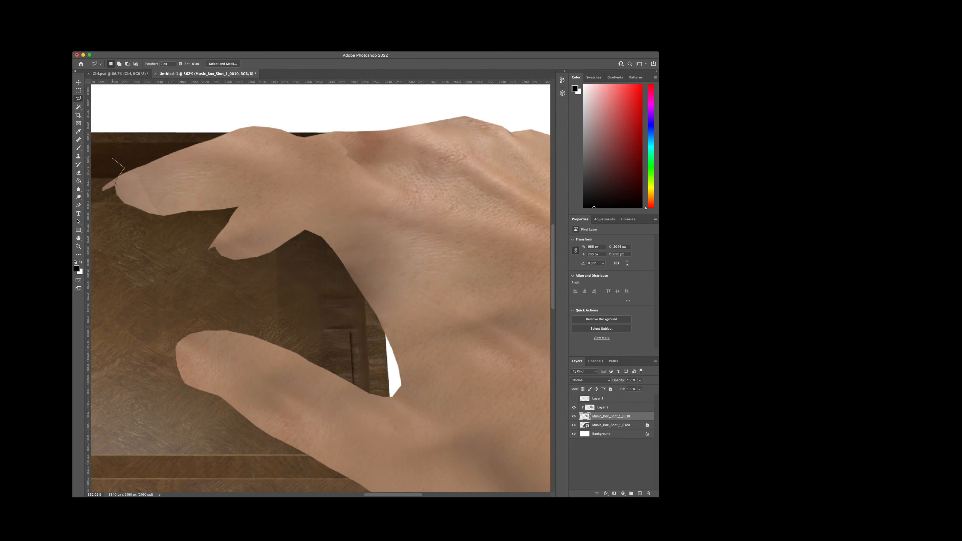
key("Escape")
left_click(96, 197)
left_click(96, 182)
left_click(117, 159)
double_click(133, 166)
key("Delete")
key("super+d")
Step: Trim the angular underside of the thumb tip into a smoother curve with a small lasso cut
scroll(208, 298, "down", 2)
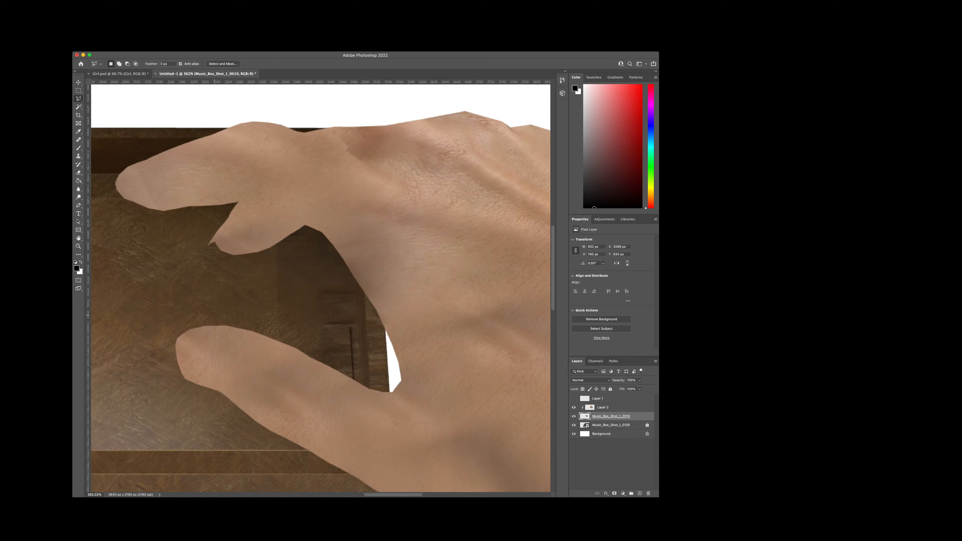
scroll(214, 314, "down", 3)
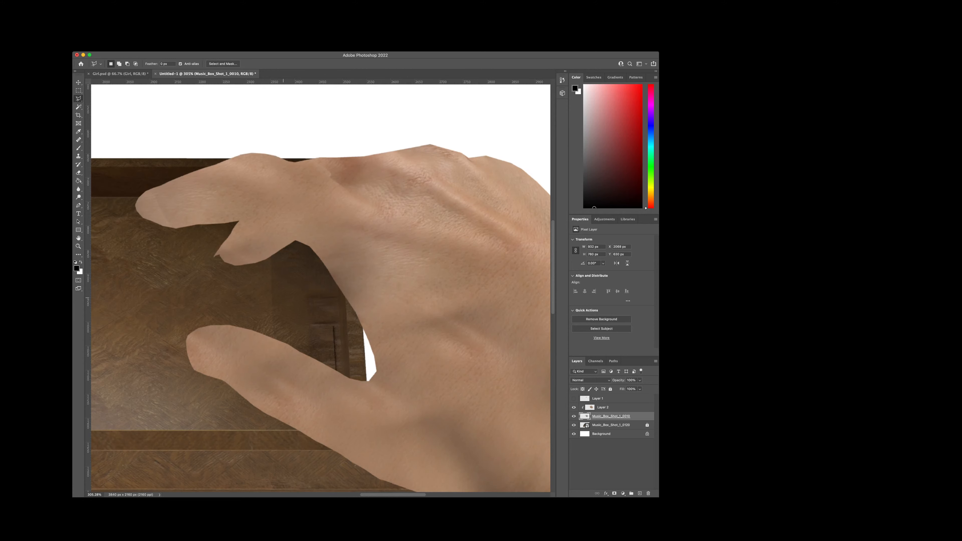
scroll(173, 362, "up", 3)
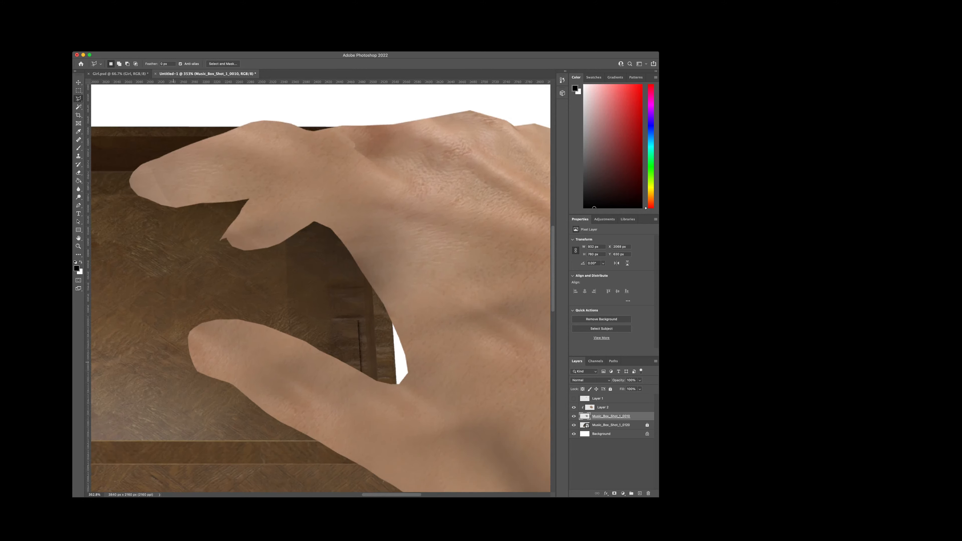
scroll(172, 362, "up", 2)
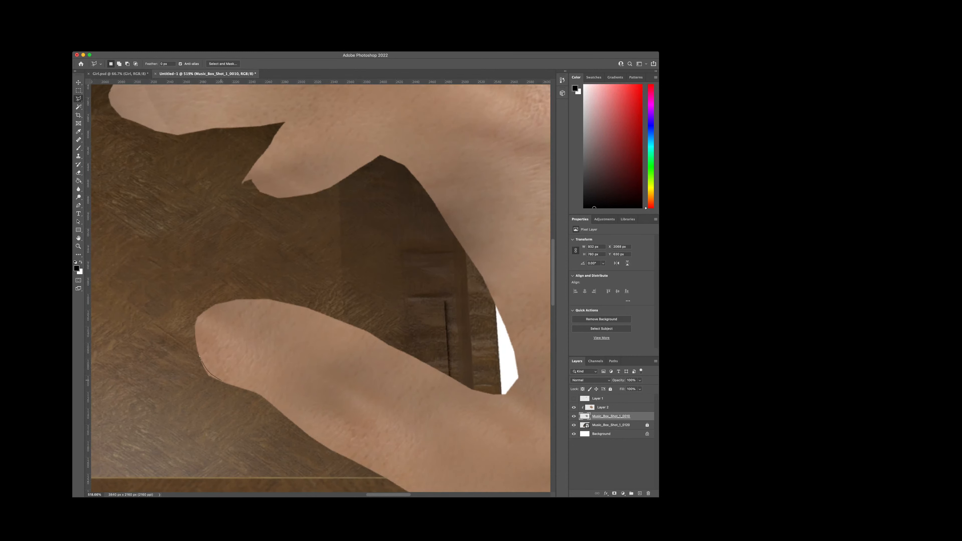
left_click_drag(237, 388, 188, 389)
scroll(187, 388, "down", 4)
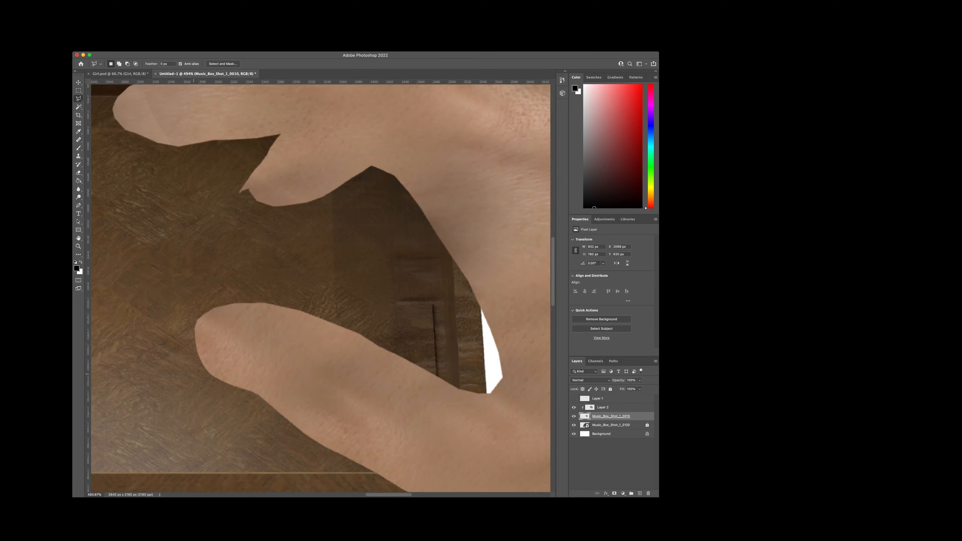
scroll(238, 368, "down", 1)
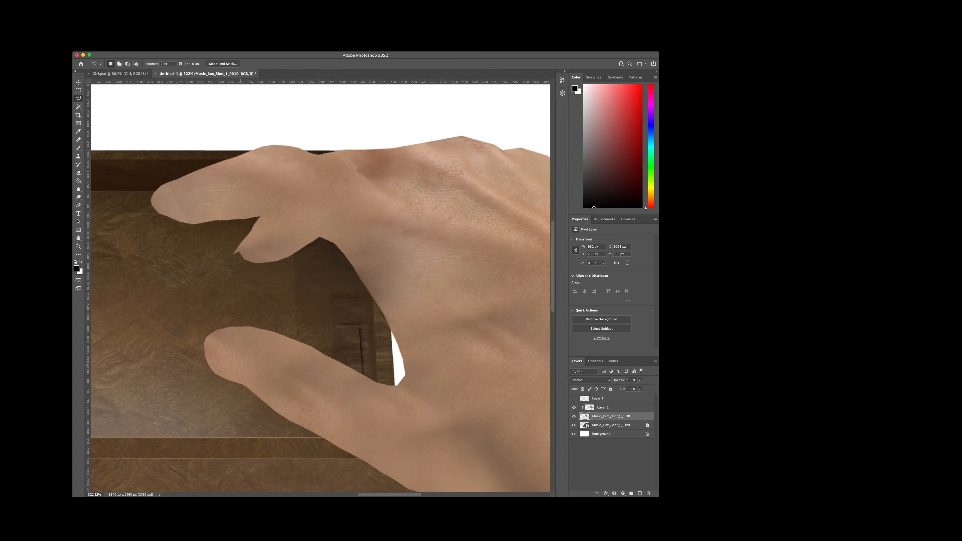
Step: Lasso the pointed nail on the middle finger and delete it, leaving a rounded fingertip
scroll(241, 366, "up", 2)
scroll(232, 271, "up", 5)
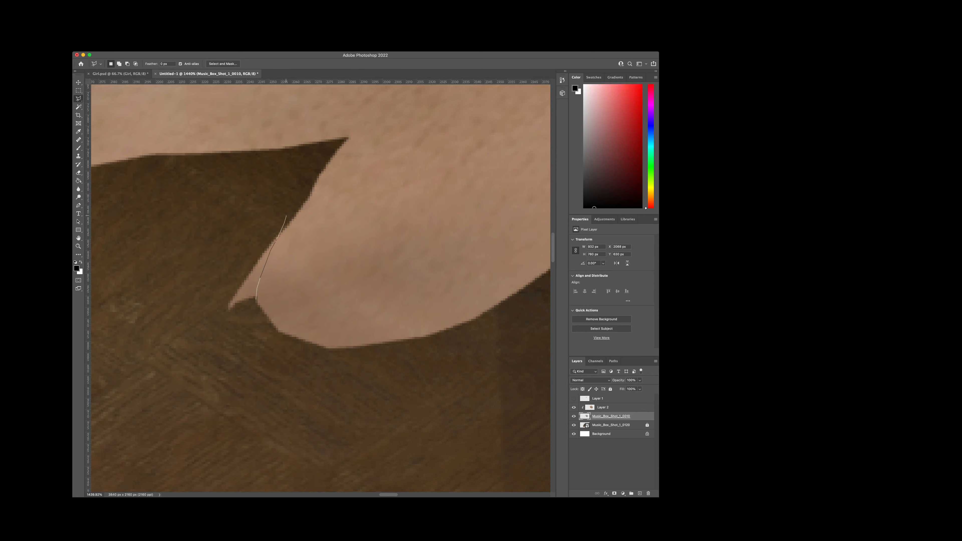
mouse_move(286, 216)
left_mouse_down()
mouse_move(227, 243)
mouse_move(198, 307)
mouse_move(212, 331)
mouse_move(241, 340)
left_mouse_up()
key("Delete")
key("super+d")
scroll(226, 342, "down", 1)
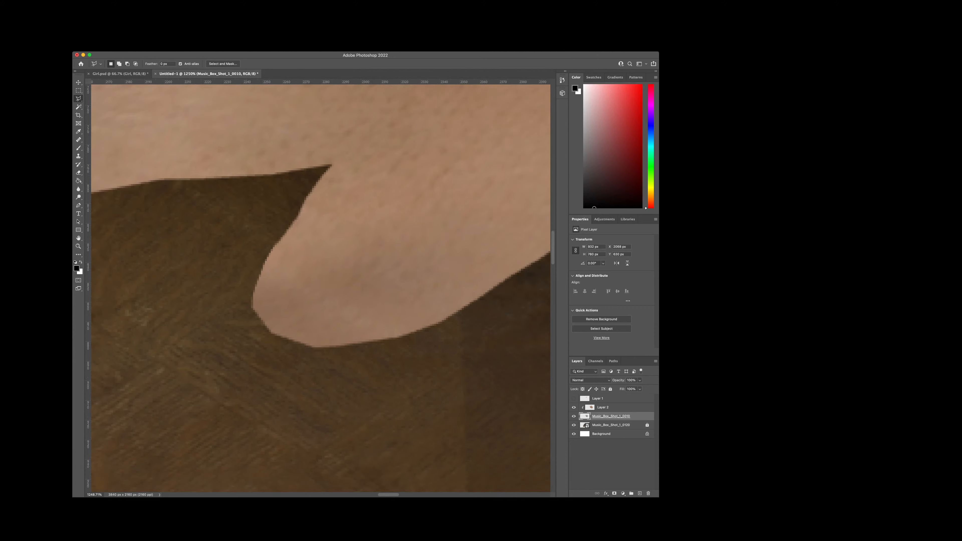
scroll(224, 342, "down", 8)
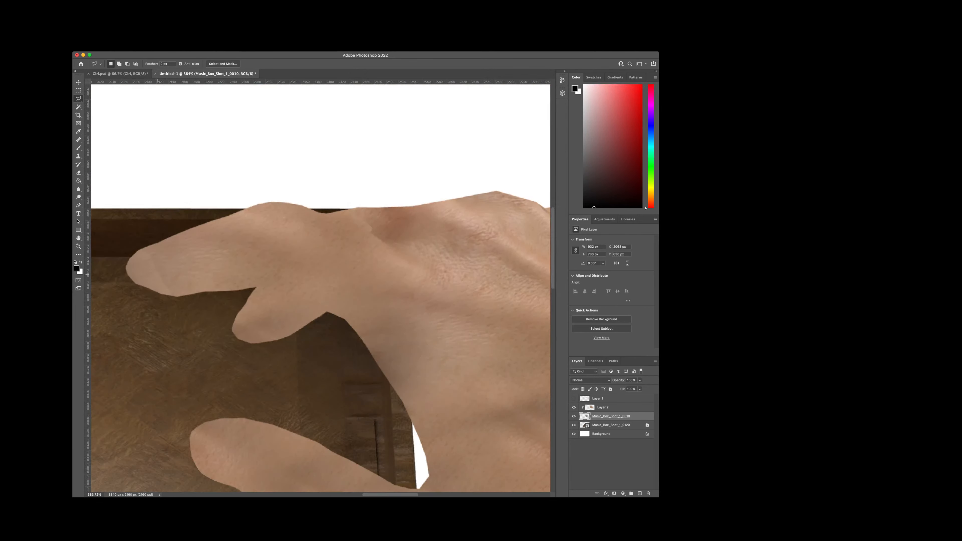
Step: Trim the angular corners along the underside of the index fingertip with small lasso cuts
scroll(152, 272, "up", 4)
scroll(119, 288, "up", 3)
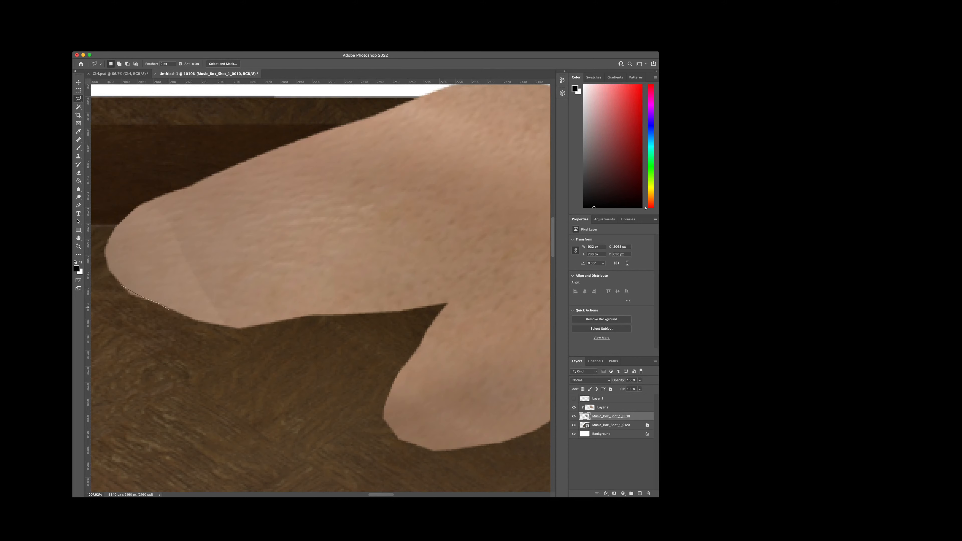
left_click(166, 309)
double_click(122, 305)
key("super+d")
scroll(273, 311, "down", 10)
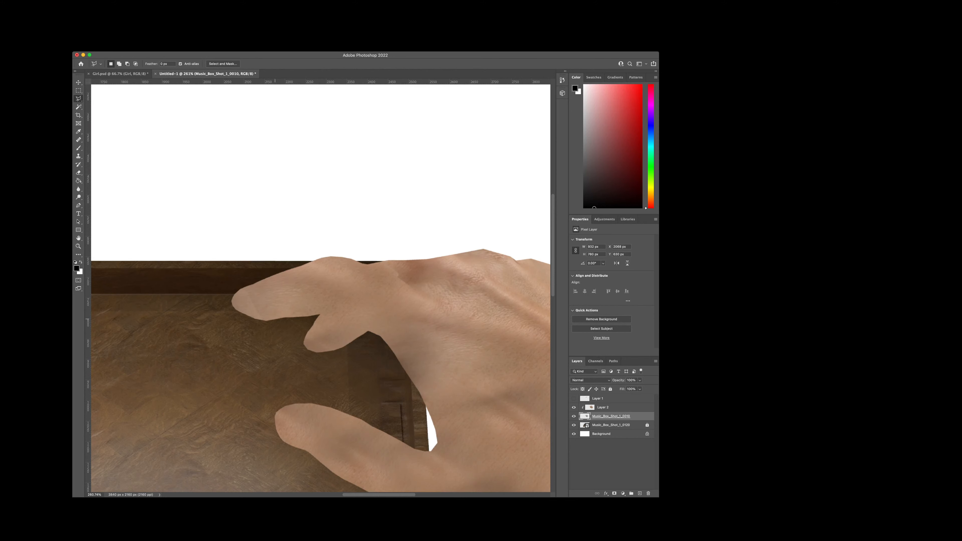
scroll(248, 313, "up", 9)
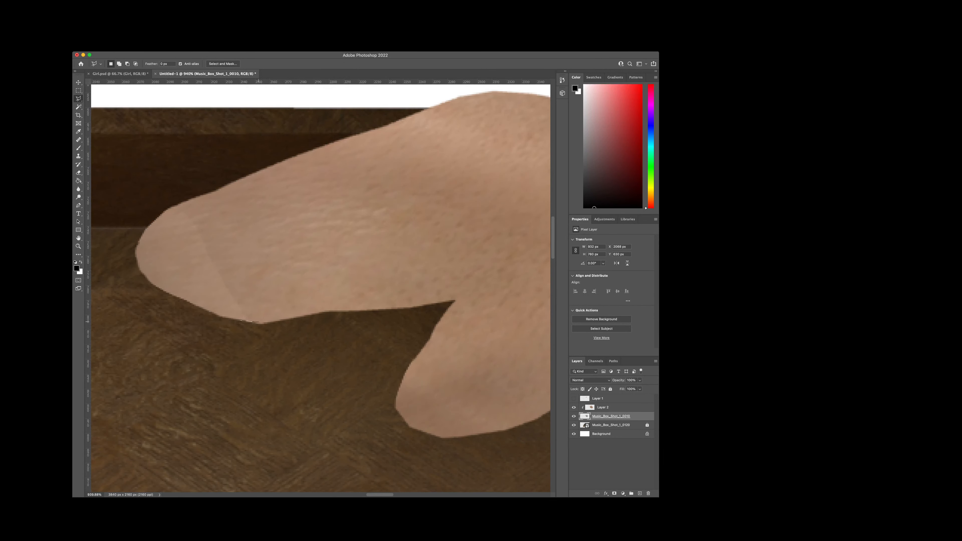
mouse_move(287, 320)
left_mouse_down()
mouse_move(294, 328)
mouse_move(231, 335)
mouse_move(239, 322)
left_mouse_up()
key("super+d")
scroll(230, 333, "down", 5)
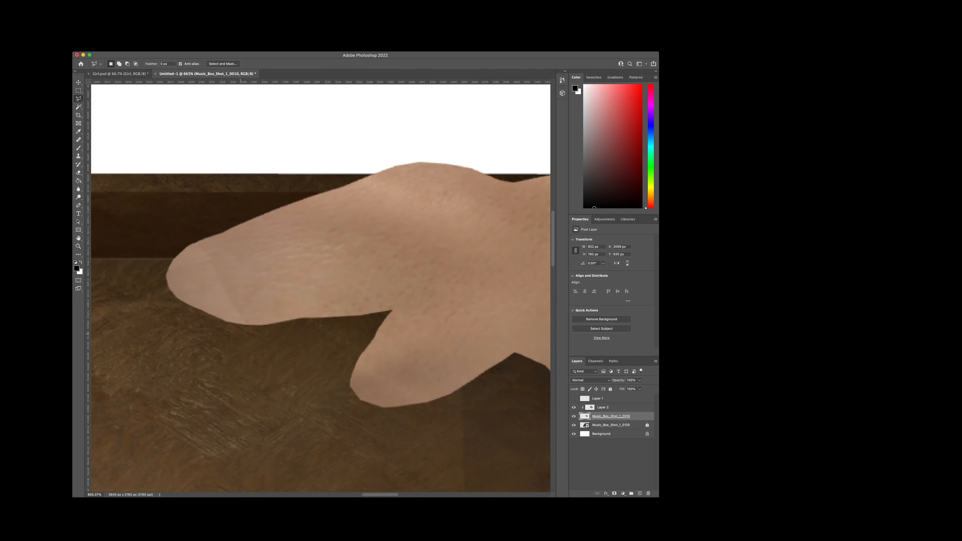
scroll(248, 333, "down", 5)
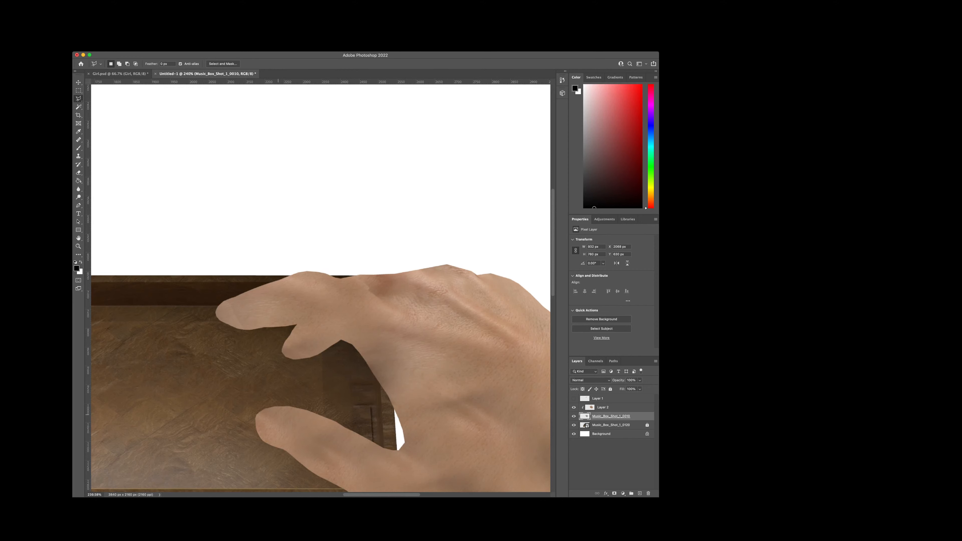
scroll(321, 288, "right", 5)
scroll(321, 289, "down", 3)
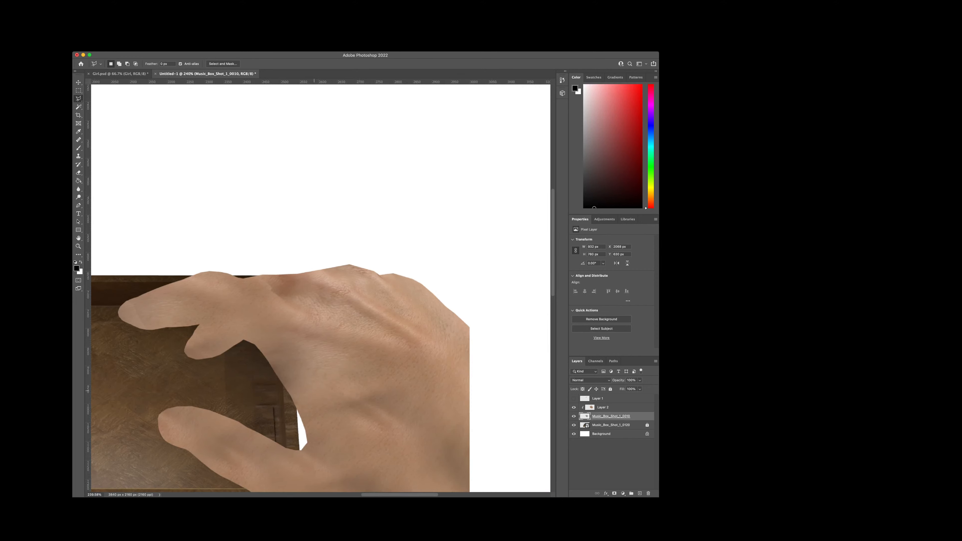
scroll(321, 288, "down", 2)
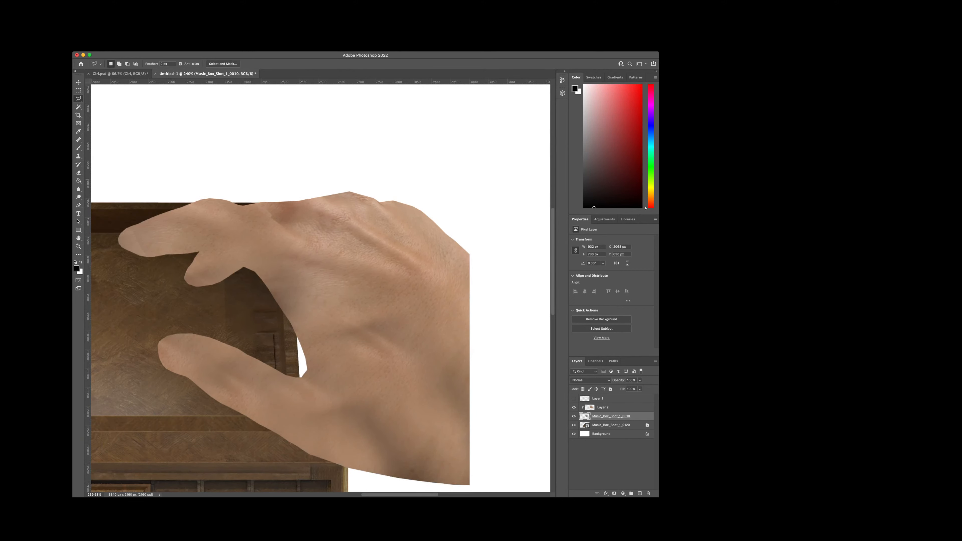
key("e")
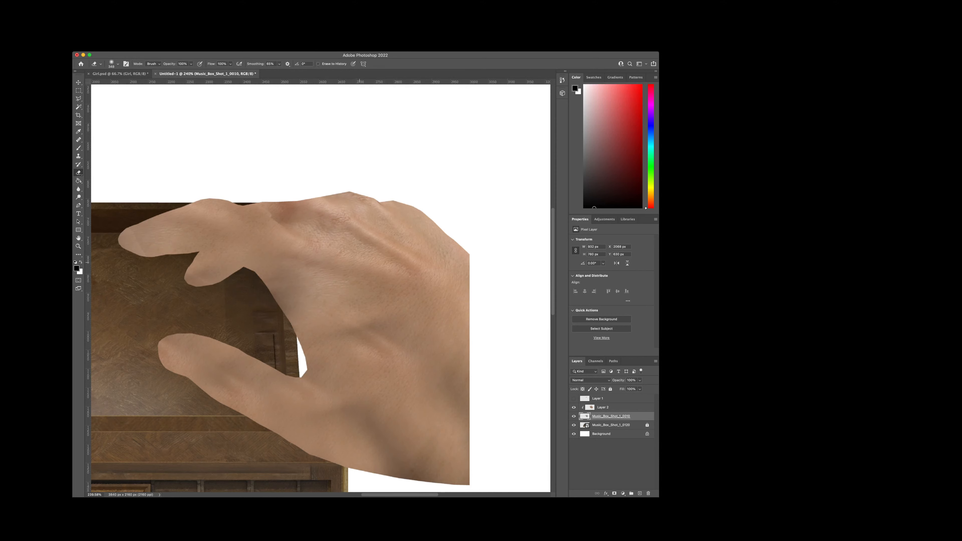
key("s")
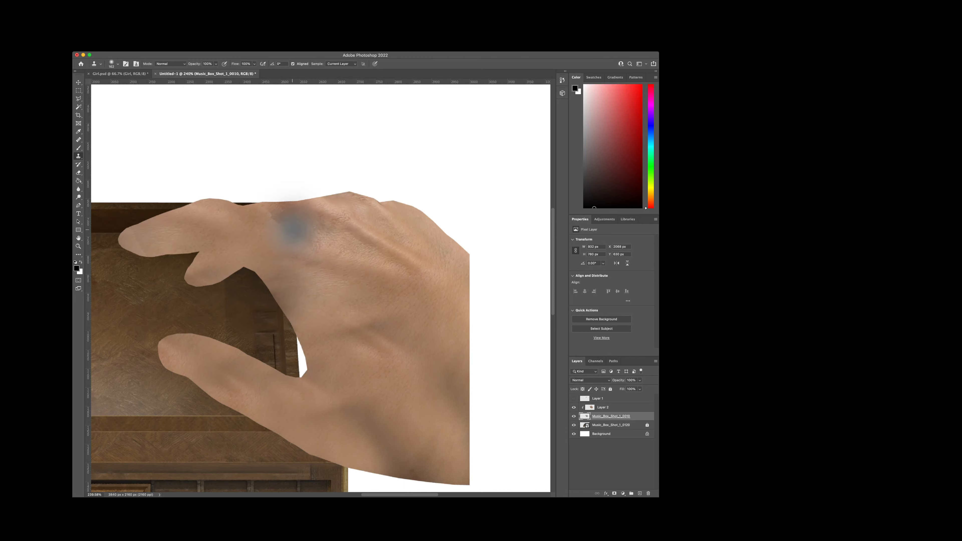
left_click(288, 221)
left_click_drag(287, 226, 256, 198)
key("super+z")
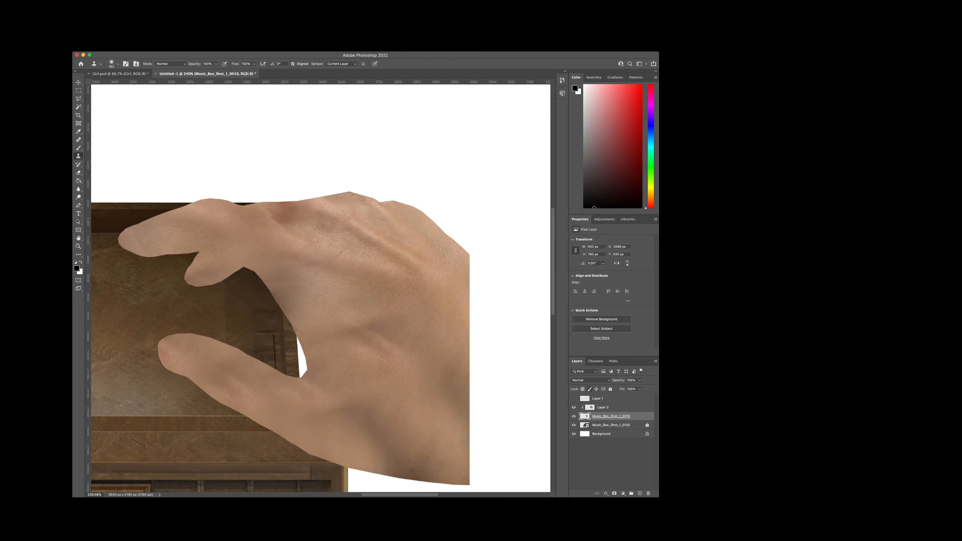
Step: On Layer 2, clone skin over the reddish patch near the index knuckle and clone a second tendon ridge beside it
left_click(603, 408)
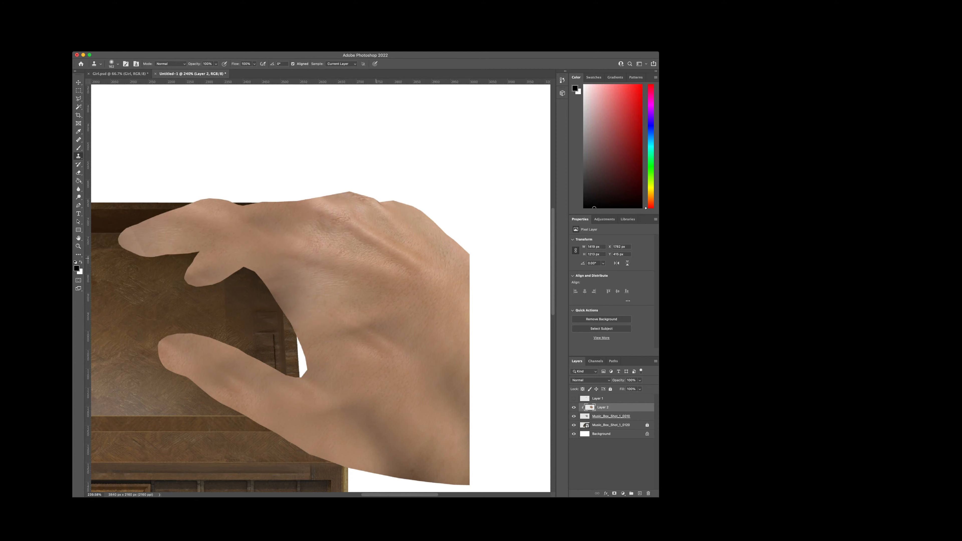
left_click_drag(362, 277, 287, 227)
key("super+z")
mouse_move(387, 262)
left_mouse_down()
mouse_move(354, 275)
mouse_move(291, 241)
mouse_move(376, 286)
mouse_move(299, 235)
left_mouse_up()
key("super+z")
key("super+z")
left_click(410, 262, "alt")
key("super+z")
left_click_drag(378, 289, 306, 246)
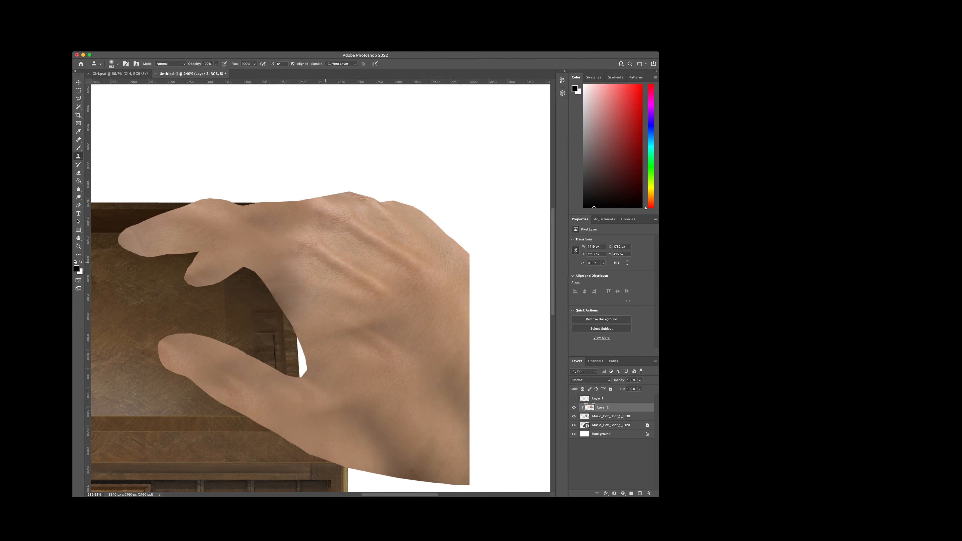
key("super+z")
left_click_drag(359, 287, 319, 260)
Step: Try to clone lighter skin over the dark patches on the lower palm near the wrist
scroll(398, 331, "down", 6)
scroll(404, 324, "up", 3)
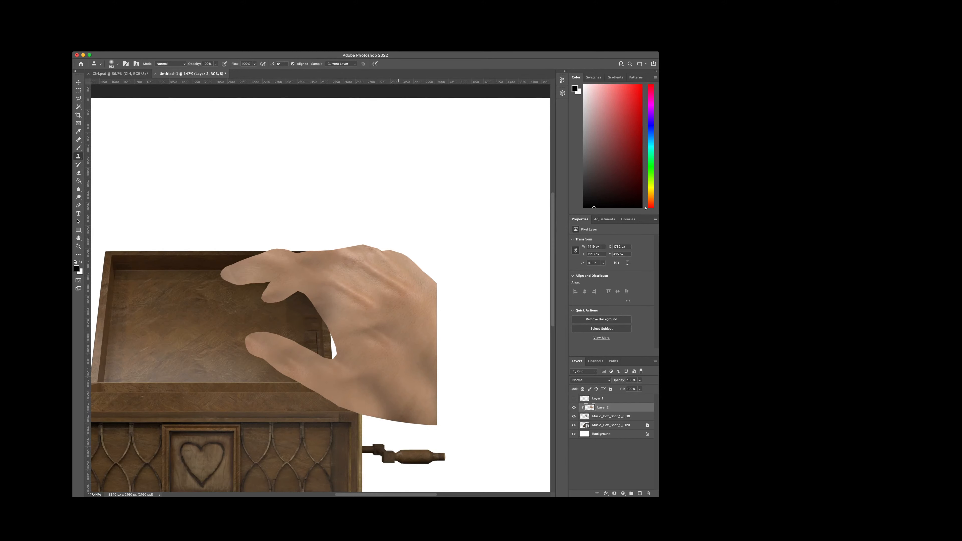
left_click_drag(370, 385, 421, 432)
key("super+z")
left_click(380, 345, "alt")
left_click_drag(372, 386, 397, 422)
key("super+z")
left_click(374, 346, "alt")
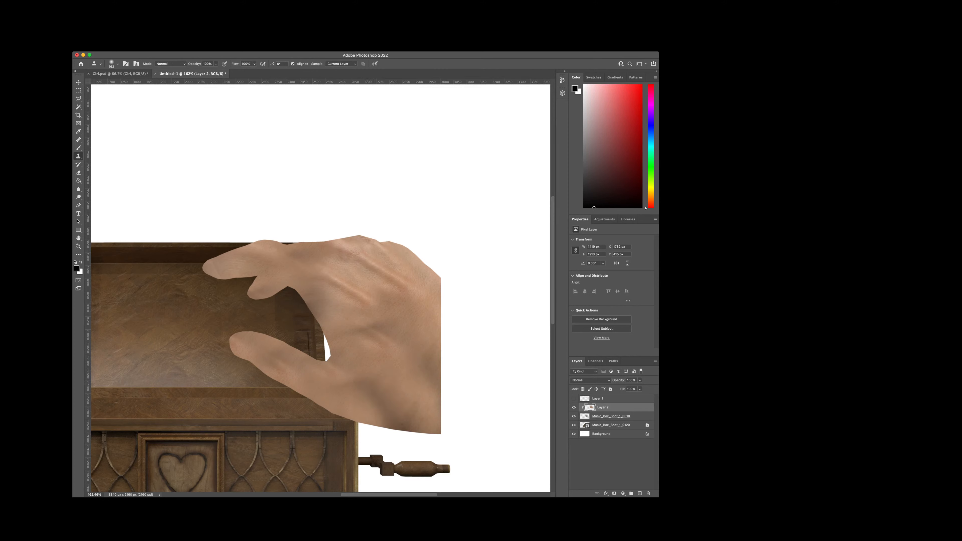
left_click_drag(366, 387, 383, 410)
key("super+z")
scroll(398, 330, "up", 2)
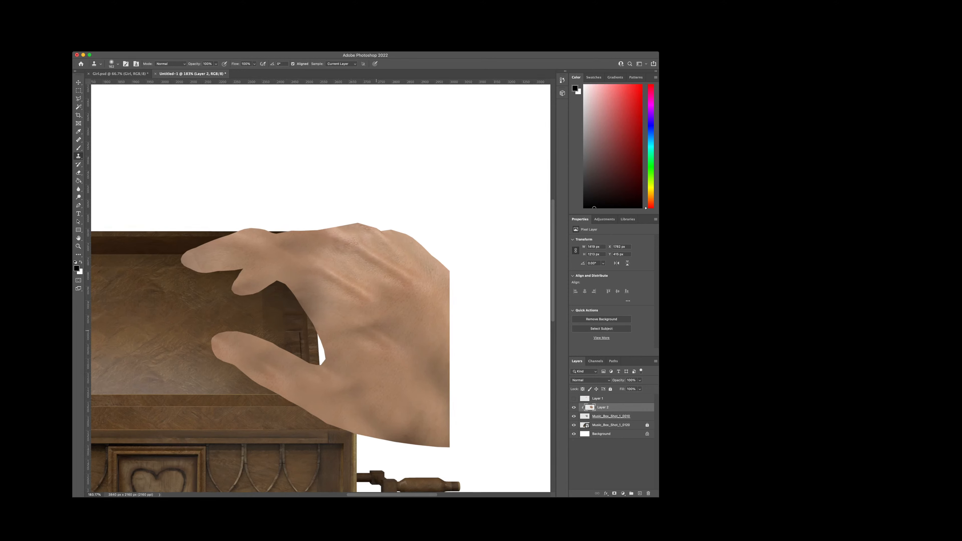
Step: Paste a copied photo of manicured hands as a new layer above the cloned skin layer
key("super+Tab")
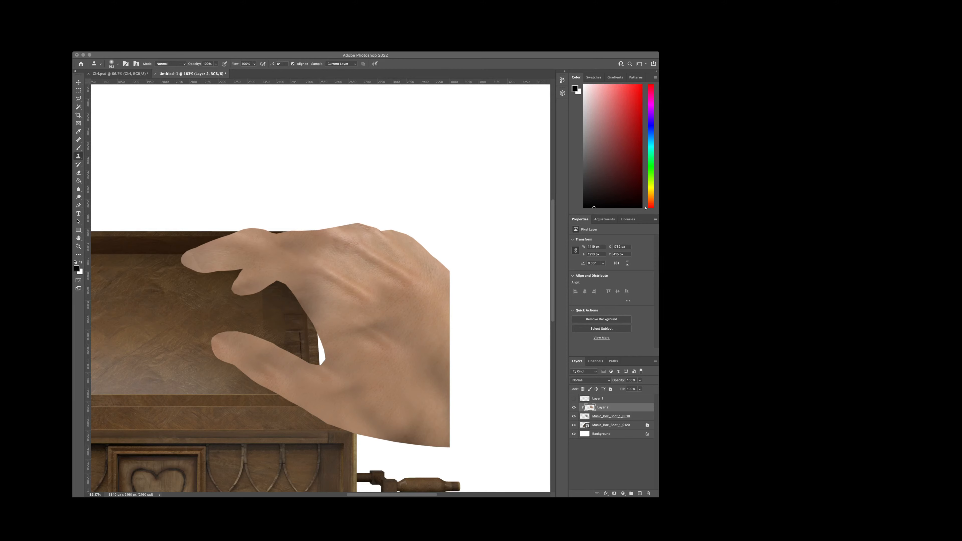
key("super+v")
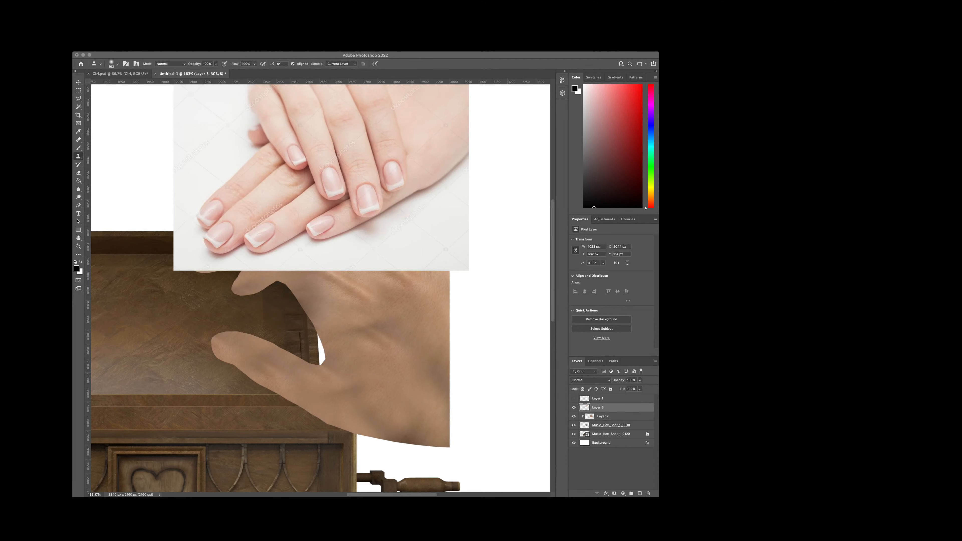
key("super+Tab")
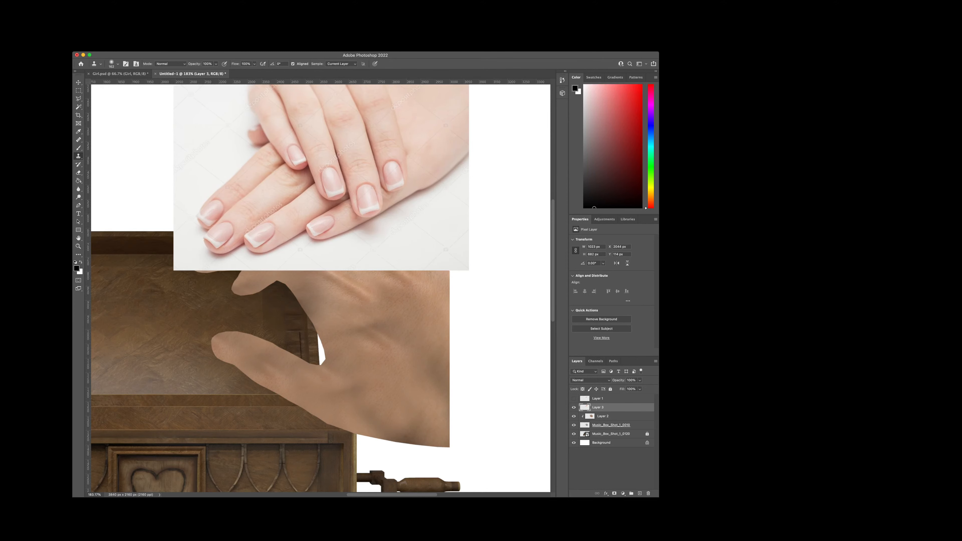
Step: Select around the sides and white tip of the lowest fingernail on the upper hand and delete the enclosed surroundings
scroll(320, 288, "up", 3)
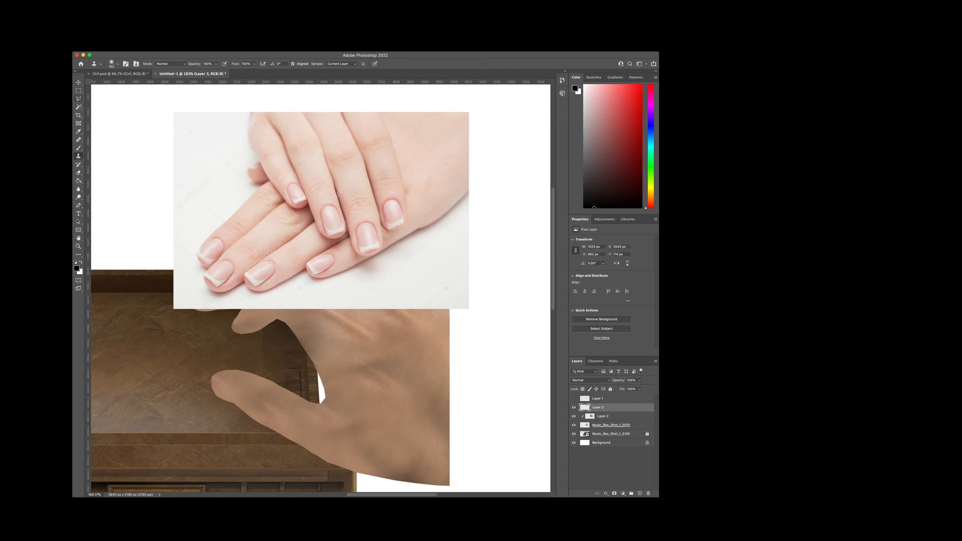
key("l")
scroll(360, 229, "up", 10)
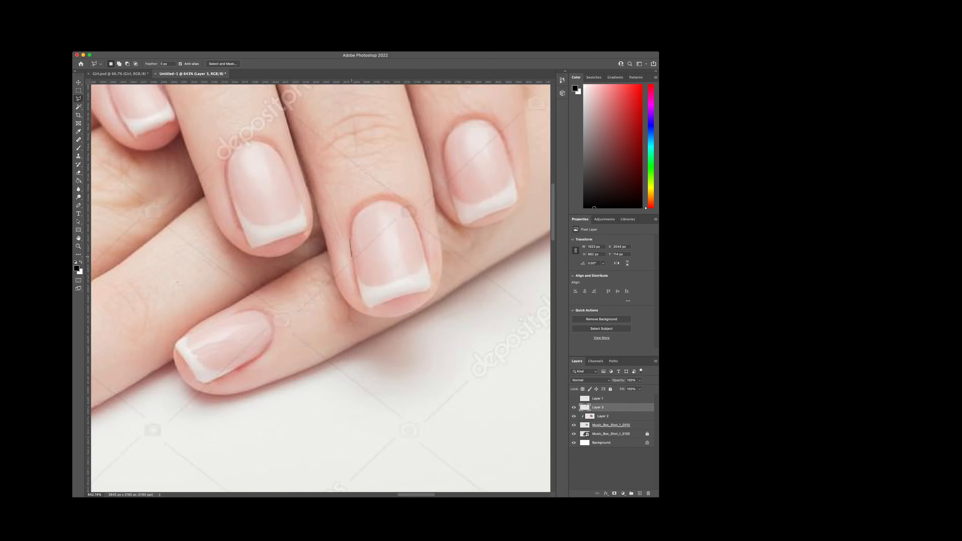
key("Escape")
left_click(450, 233)
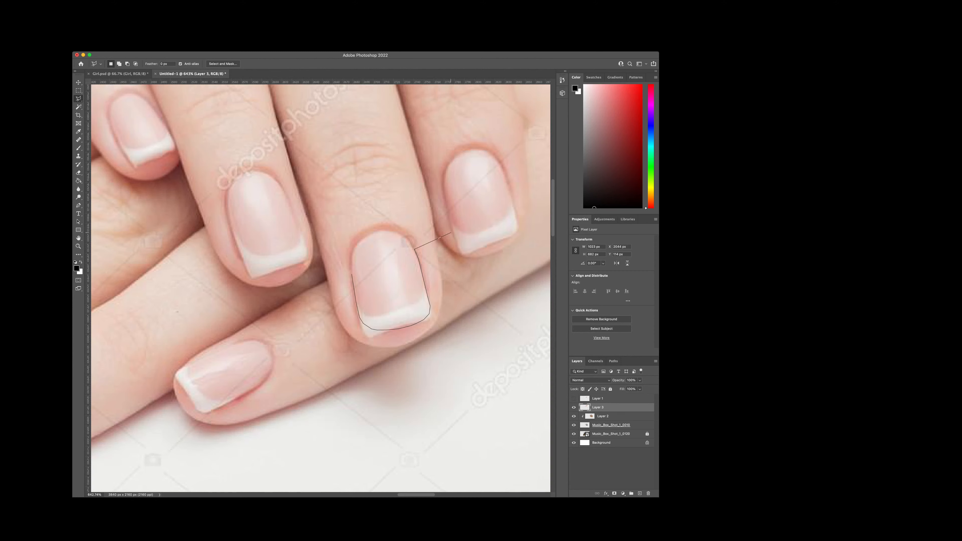
left_click(472, 280)
left_click(479, 305)
left_click(489, 341)
left_click(461, 392)
left_click(391, 401)
left_click(295, 378)
left_click(264, 285)
left_click(352, 275)
key("BackSpace")
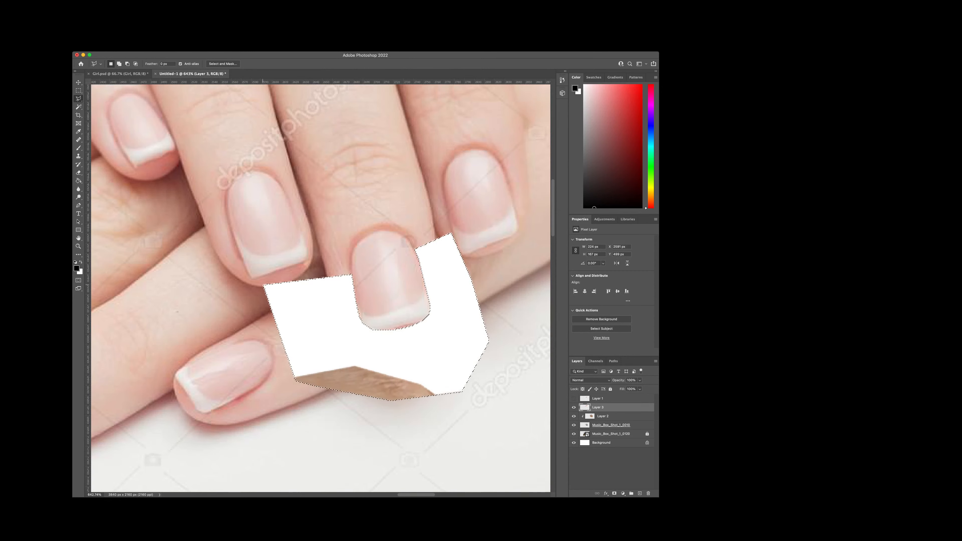
key("super+d")
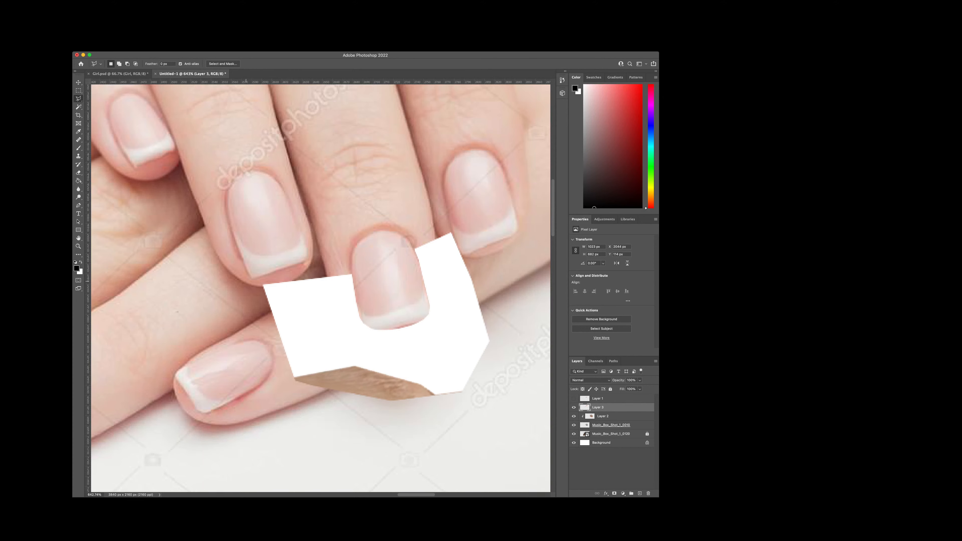
scroll(246, 281, "down", 5)
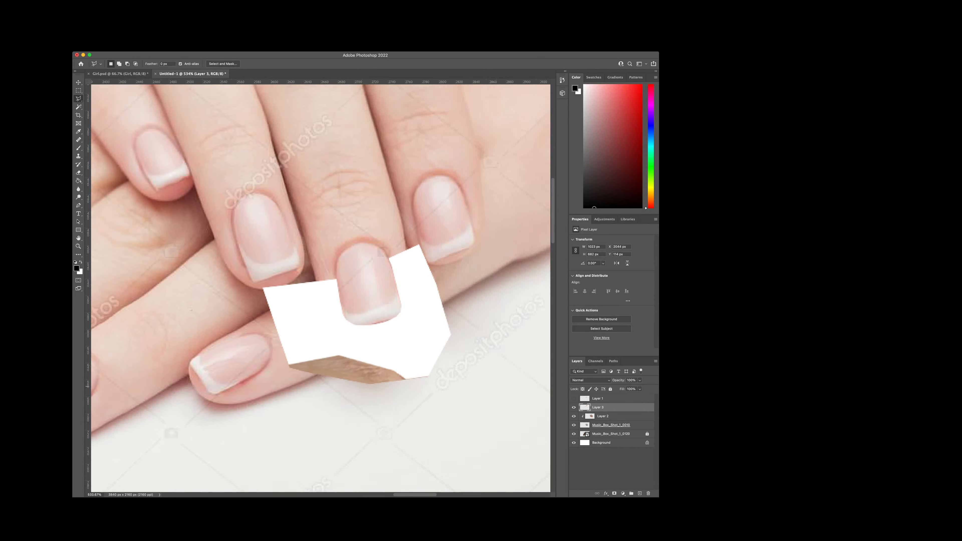
scroll(330, 280, "up", 5)
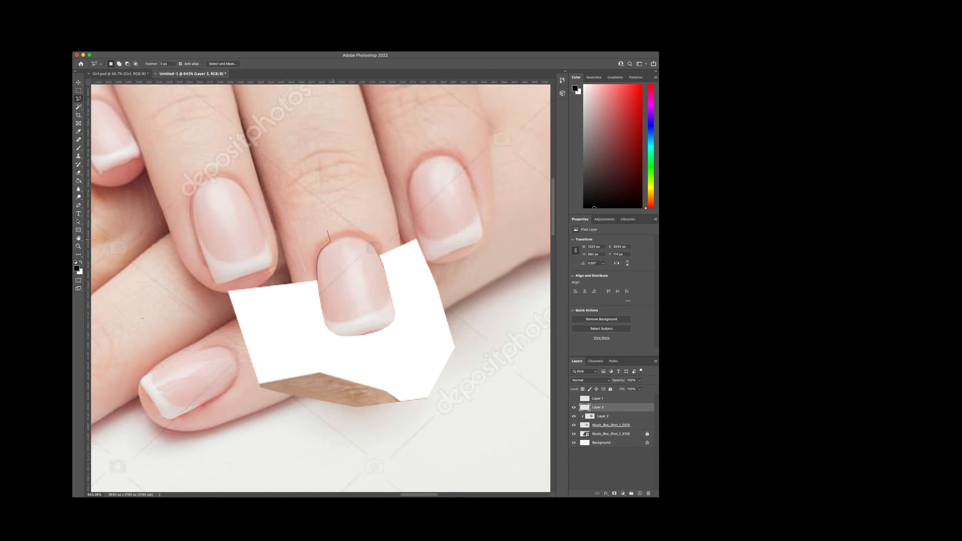
double_click(327, 230)
key("super+d")
scroll(328, 316, "down", 5)
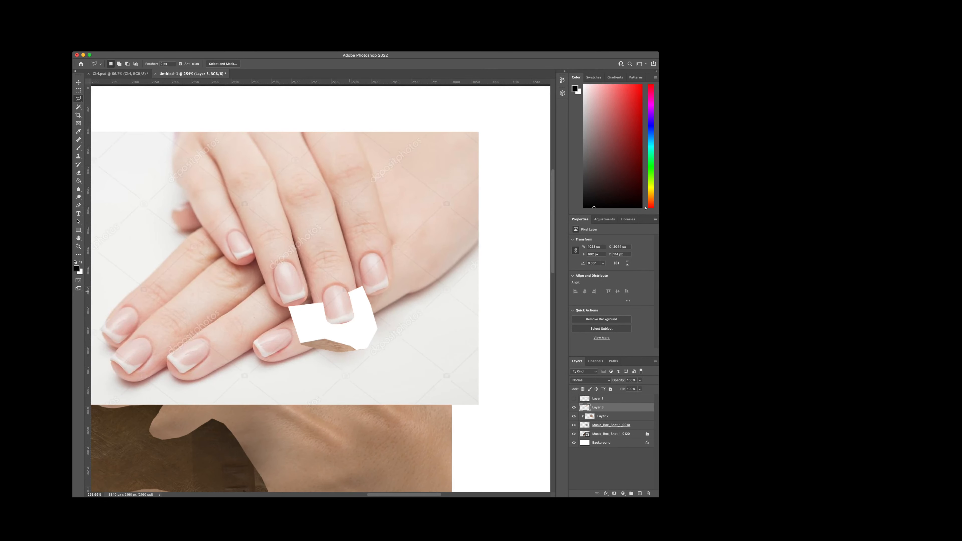
Step: Outline the nail along its cuticle and around its tip with the lasso, then cut it out onto its own layer
scroll(349, 292, "up", 6)
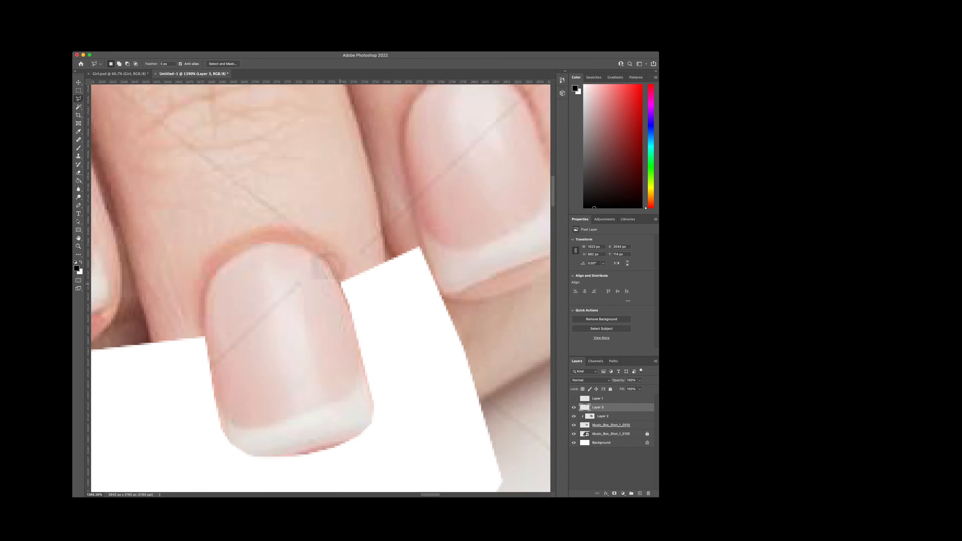
left_click(306, 244)
left_click(290, 240)
left_click(270, 240)
left_click(250, 241)
left_click(231, 247)
left_click(217, 259)
left_click(206, 274)
scroll(222, 357, "down", 5)
left_click(219, 375)
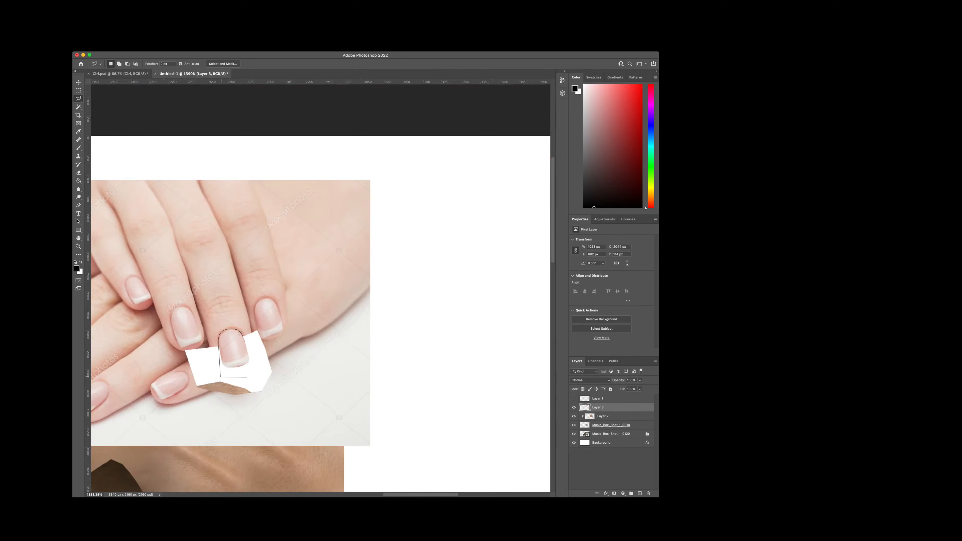
left_click(245, 378)
left_click(255, 373)
double_click(259, 352)
key("super+BackSpace")
key("super+d")
key("super+v")
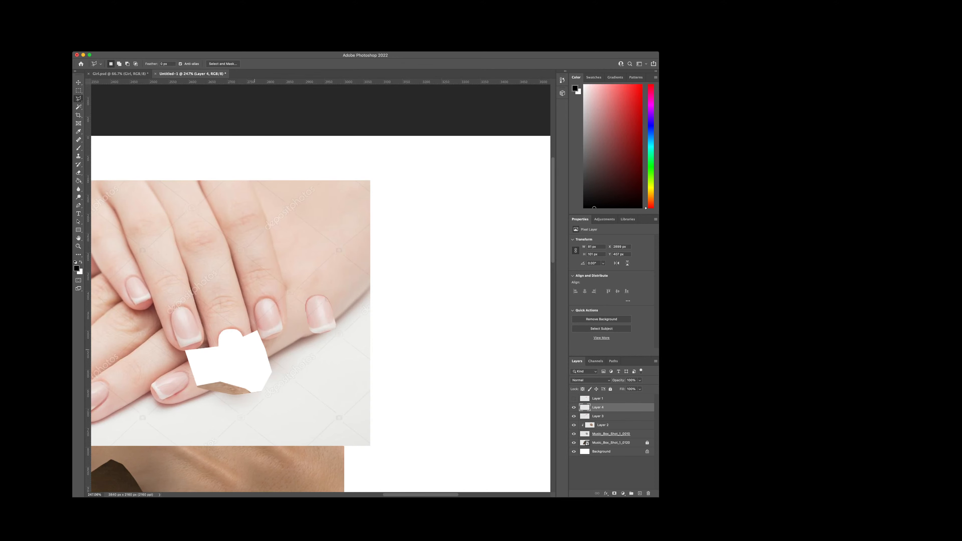
Step: Delete Layer 3 with the manicured-hands photo, keeping only the cut-out nail
left_click(606, 416)
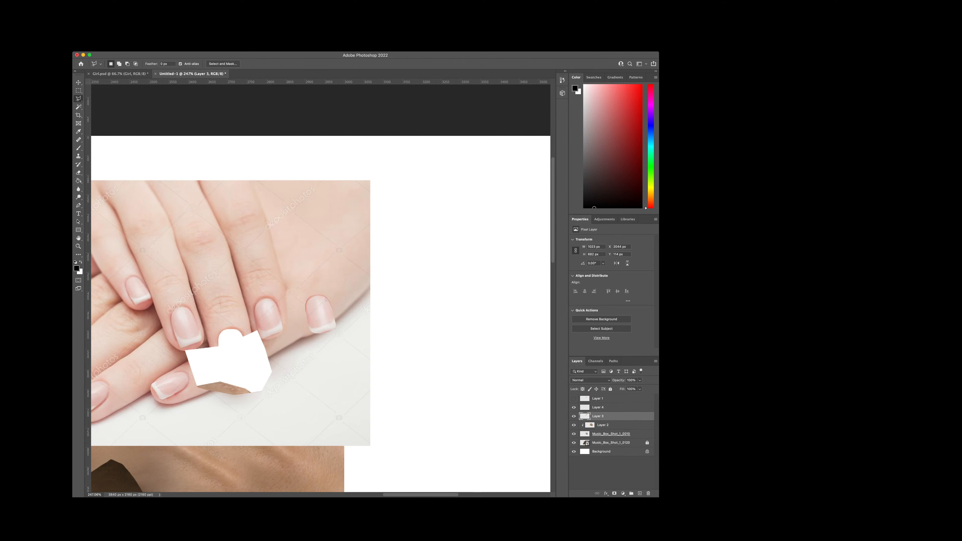
key("Delete")
key("super+z")
key("Delete")
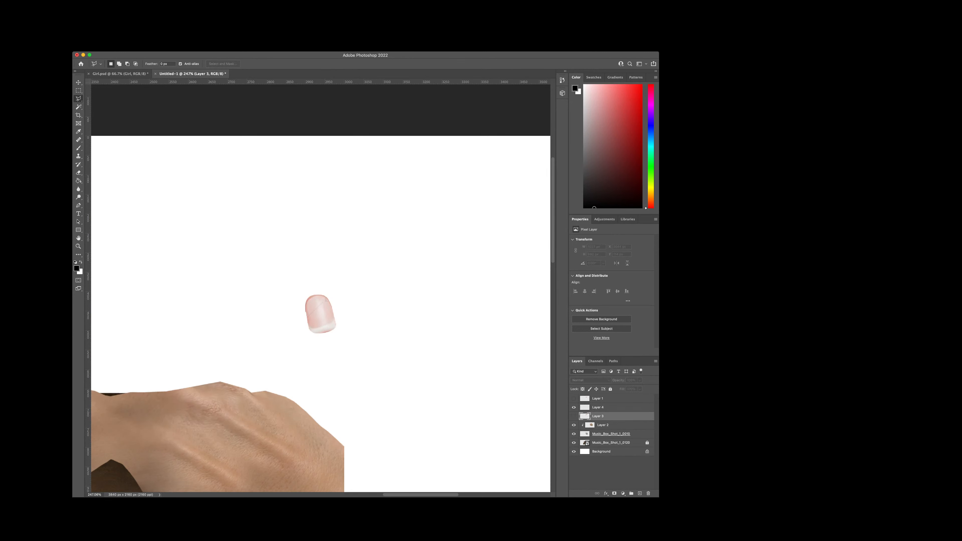
key("super+z")
key("Delete")
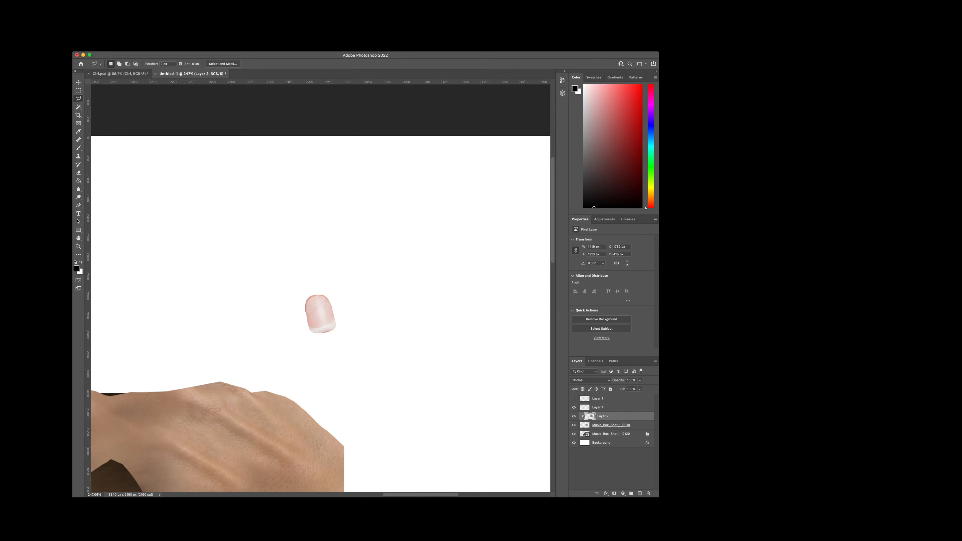
Step: Check what Layer 1 and Layer 4 contain by toggling their visibility
left_click(573, 398)
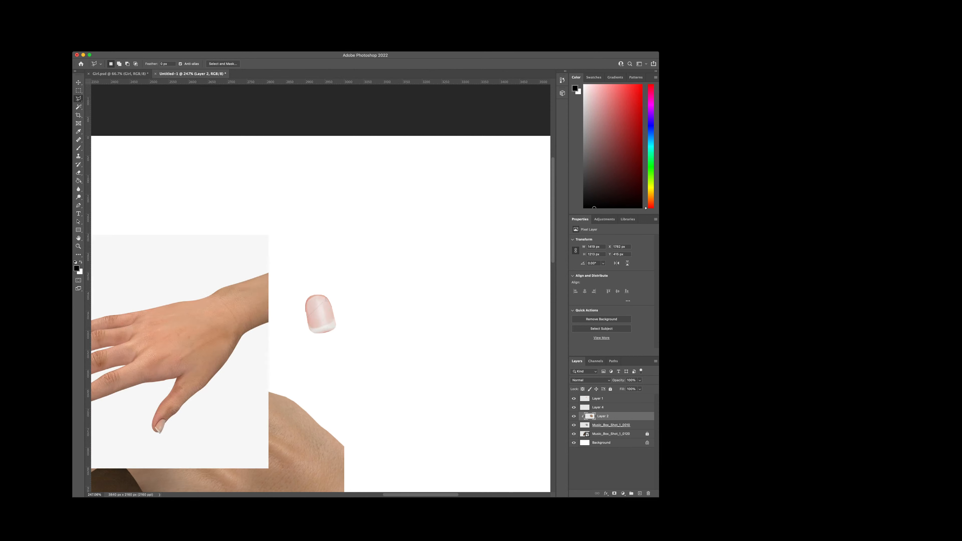
left_click(573, 398)
left_click(574, 407)
left_click(574, 407)
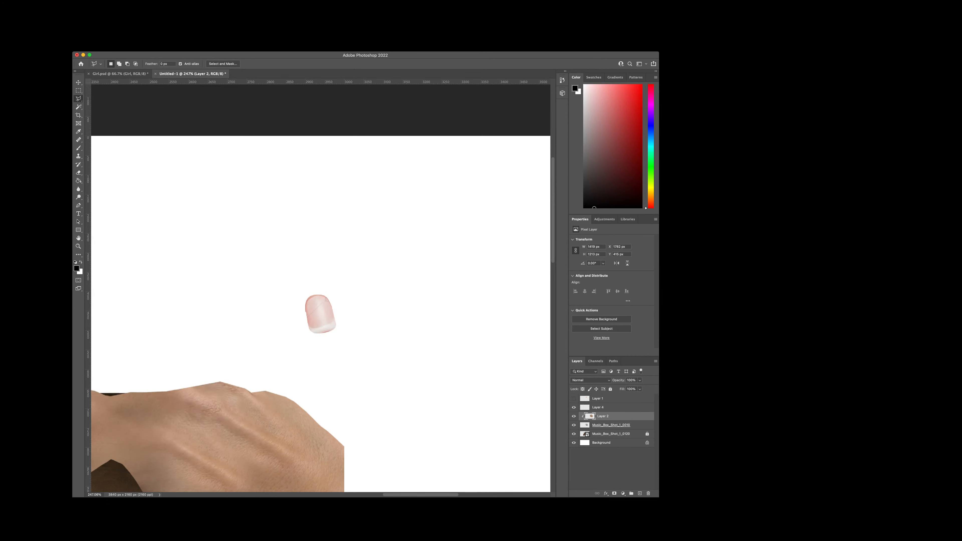
Step: Move the nail on Layer 4 over to the thumb tip and rotate it clockwise towards the thumb's direction
left_click(598, 408)
scroll(281, 156, "down", 4)
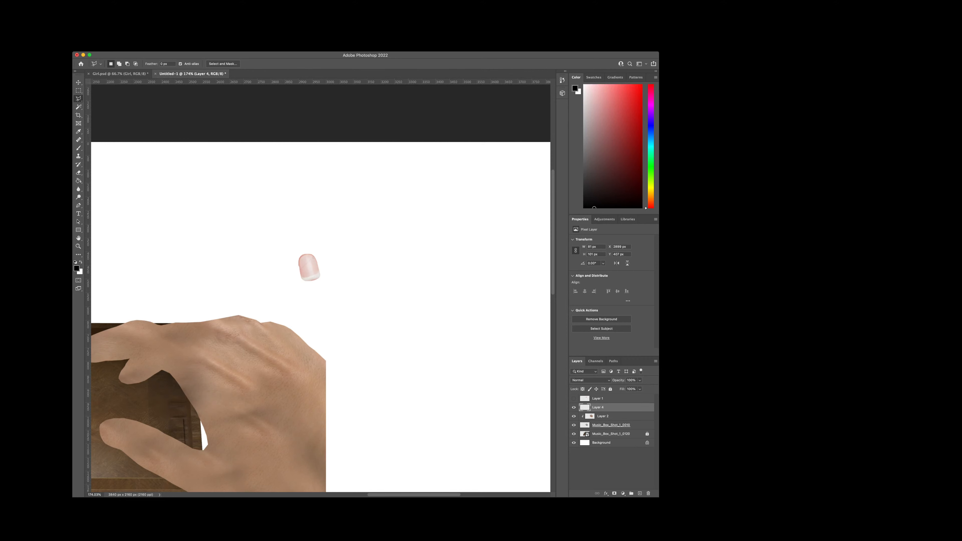
scroll(366, 439, "left", 5)
scroll(366, 440, "down", 1)
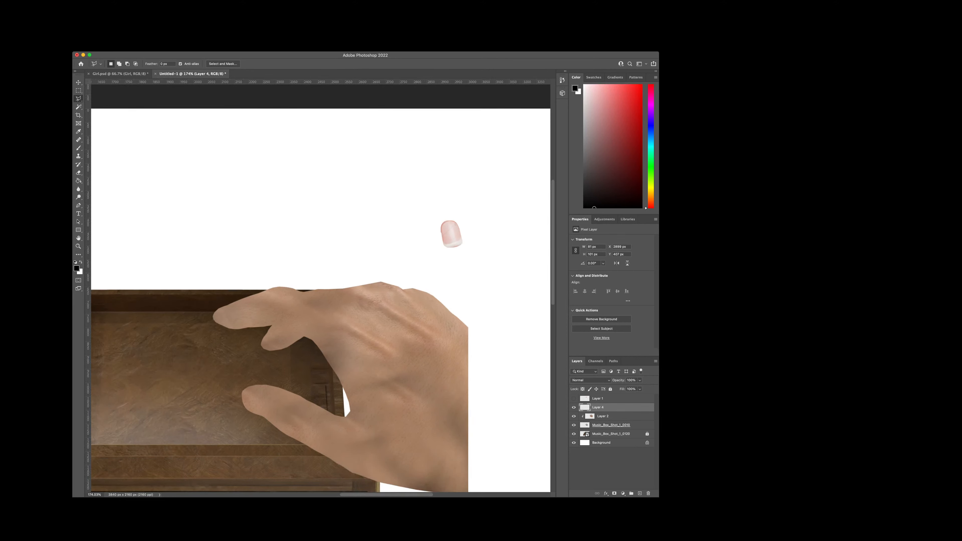
scroll(320, 300, "right", 3)
scroll(413, 412, "down", 1)
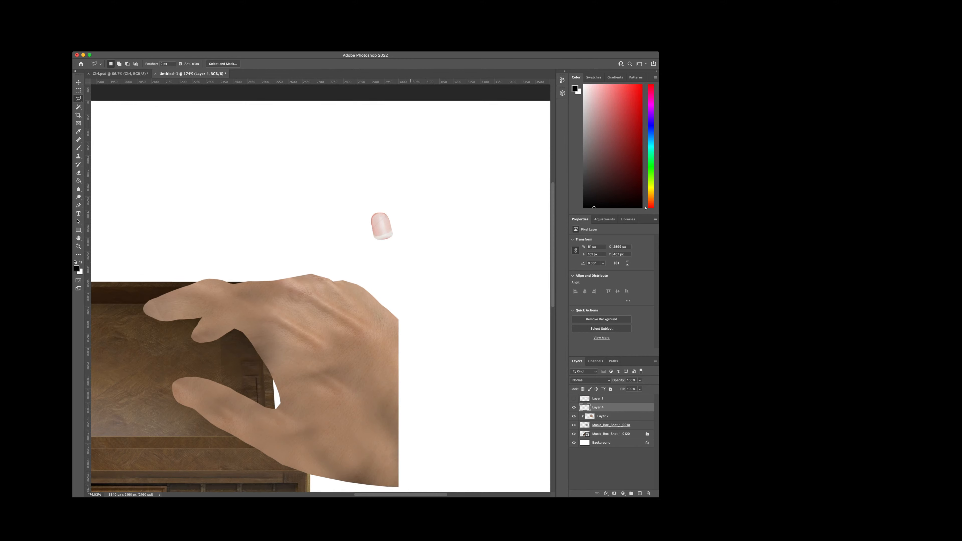
key("v")
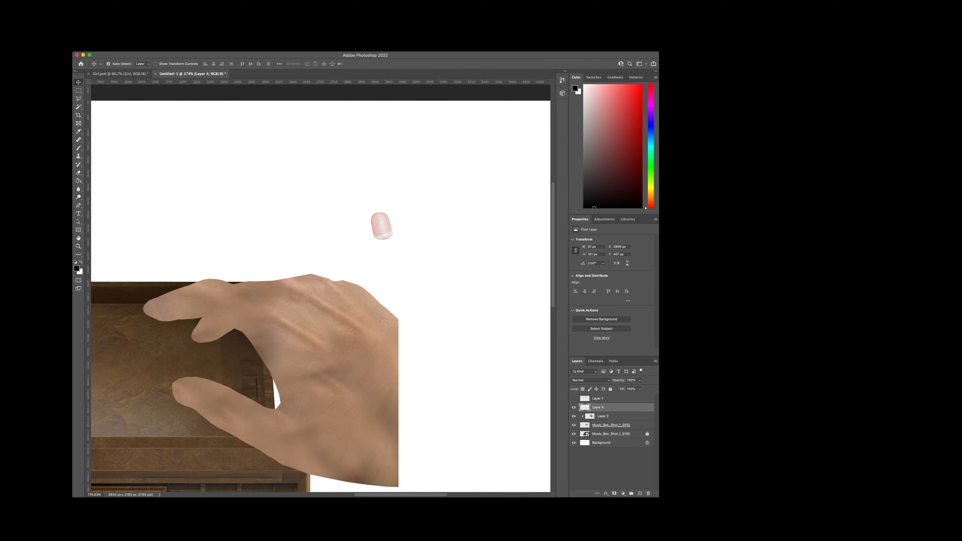
left_click_drag(380, 227, 242, 236)
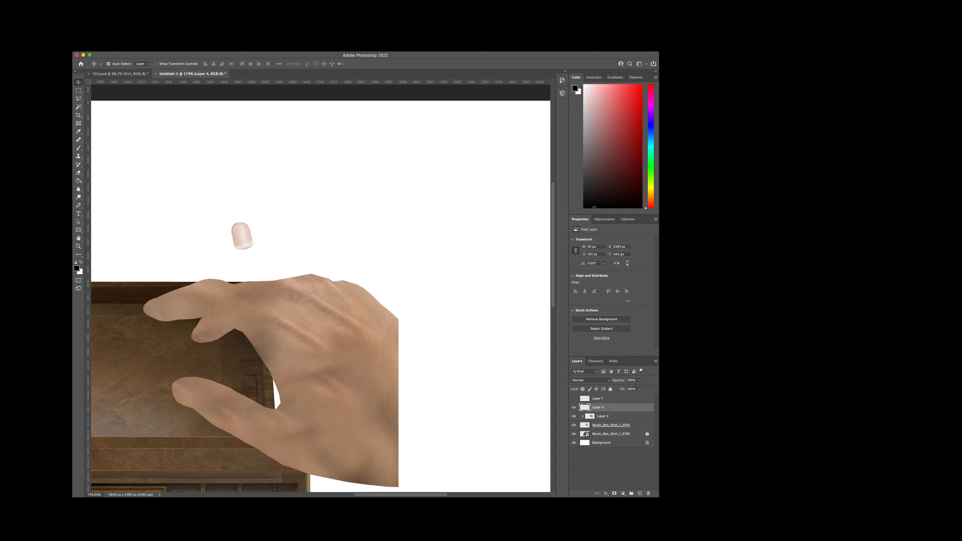
key("super+t")
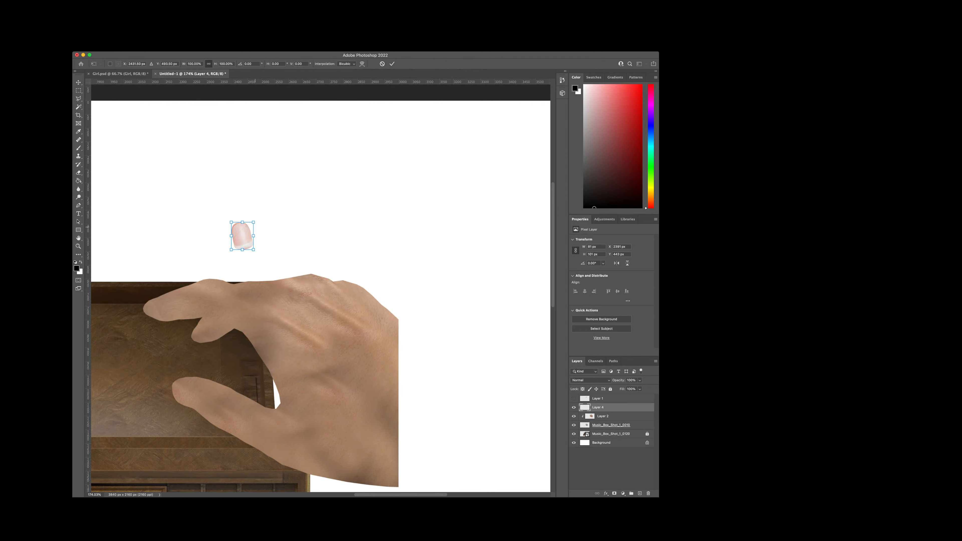
left_click_drag(260, 222, 209, 378)
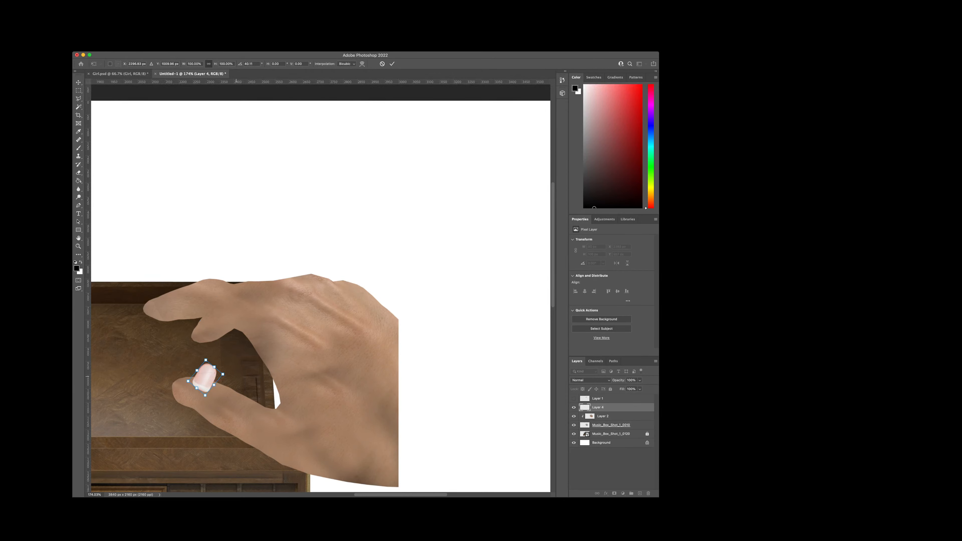
key("Return")
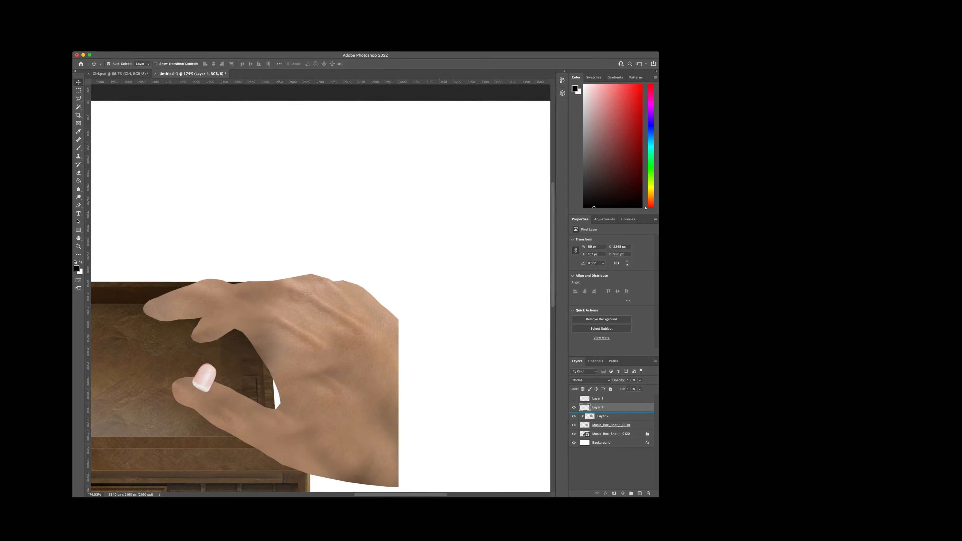
Step: Duplicate Layer 4 as a spare nail, hide the copy and select the original layer
left_click_drag(610, 398, 640, 493)
left_click(574, 407)
left_click(606, 416)
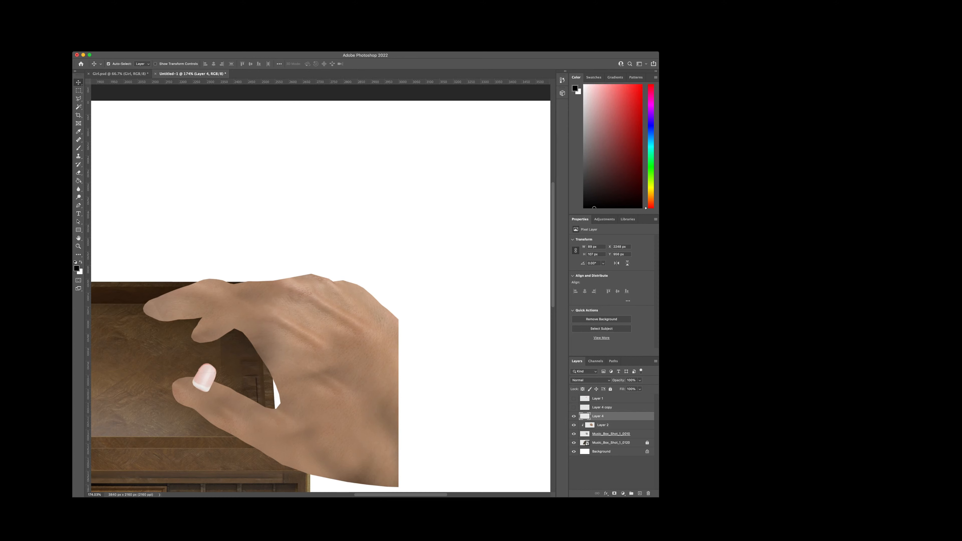
Step: Rotate the nail further so its white edge faces the thumb's end, and place it on the thumb tip
key("super+t")
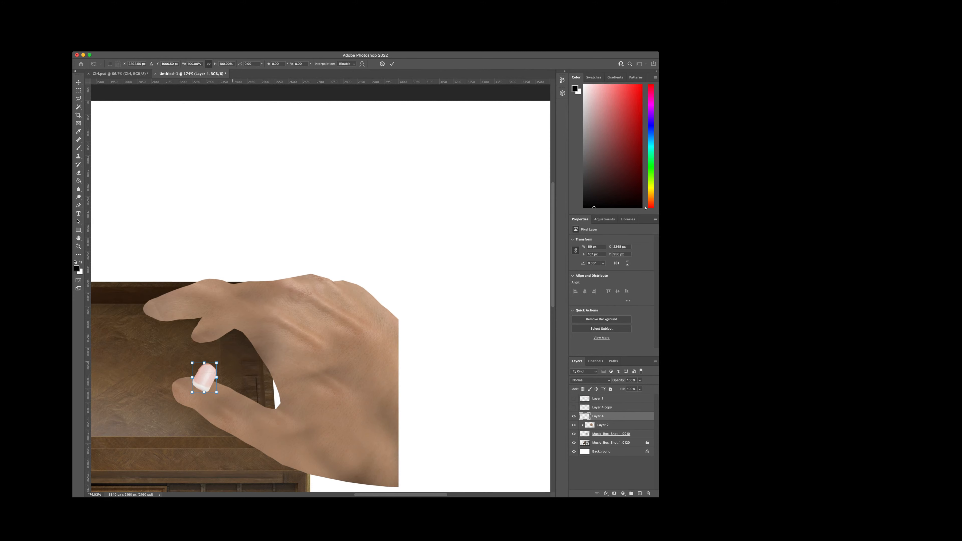
left_click_drag(229, 360, 196, 392)
key("Return")
scroll(179, 403, "up", 4)
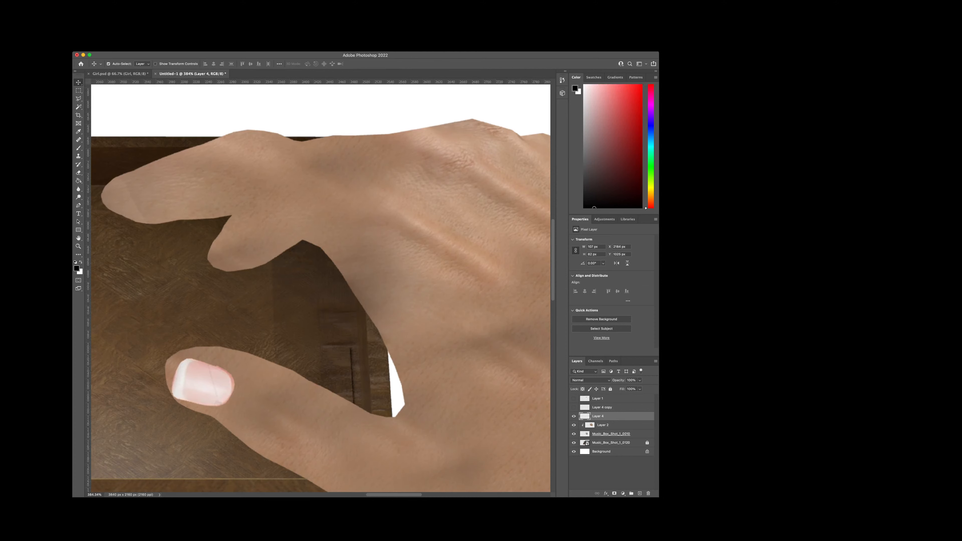
Step: Narrow and skew the nail to match the angle and perspective of the thumb tip
key("super+t")
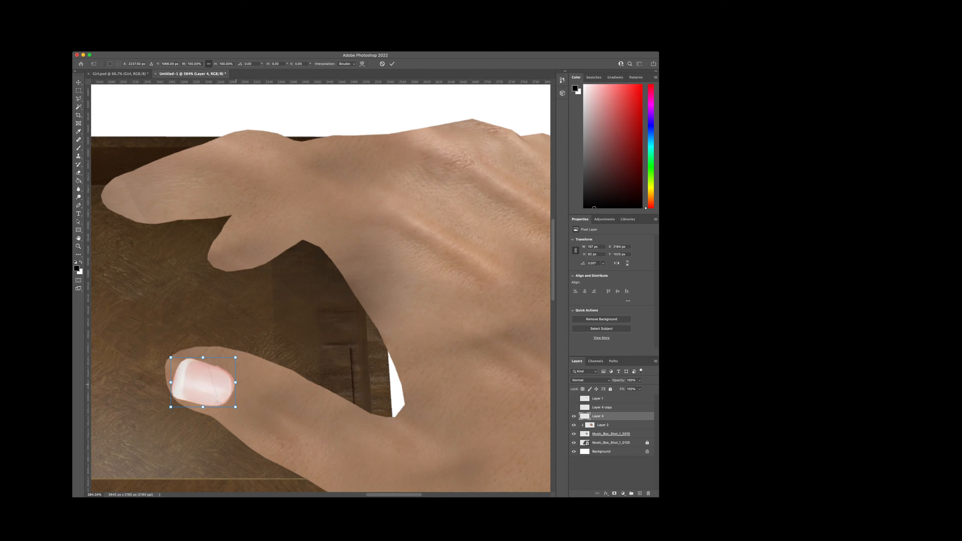
left_click_drag(236, 383, 226, 393)
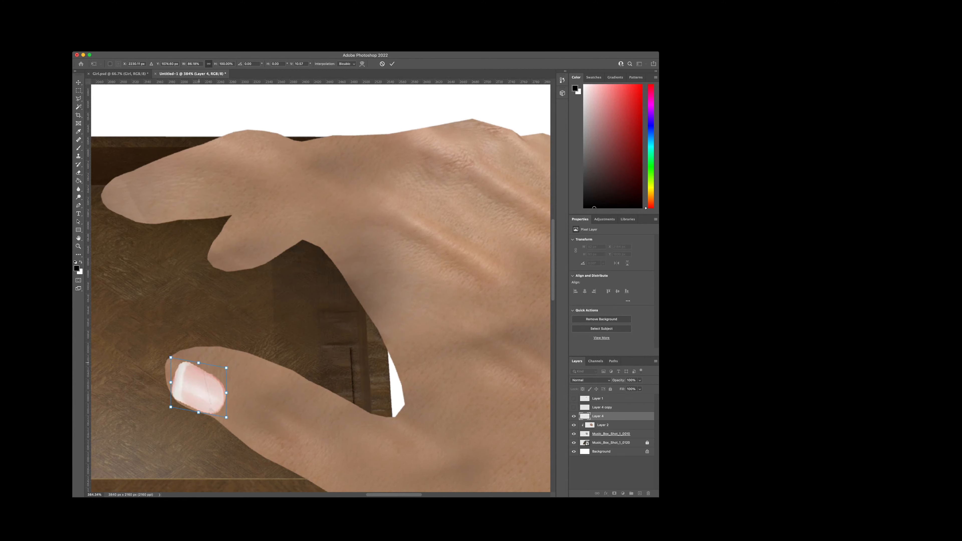
left_click_drag(199, 363, 192, 359)
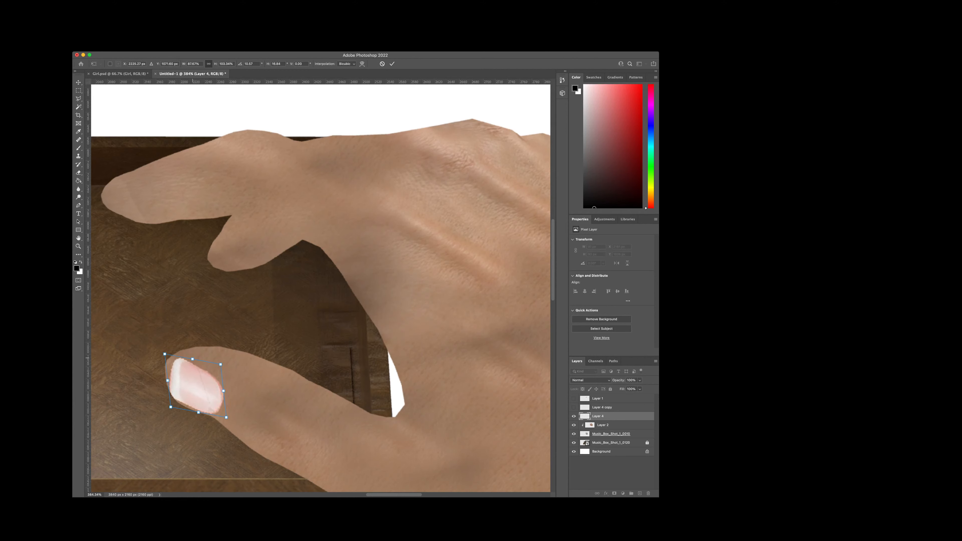
key("Return")
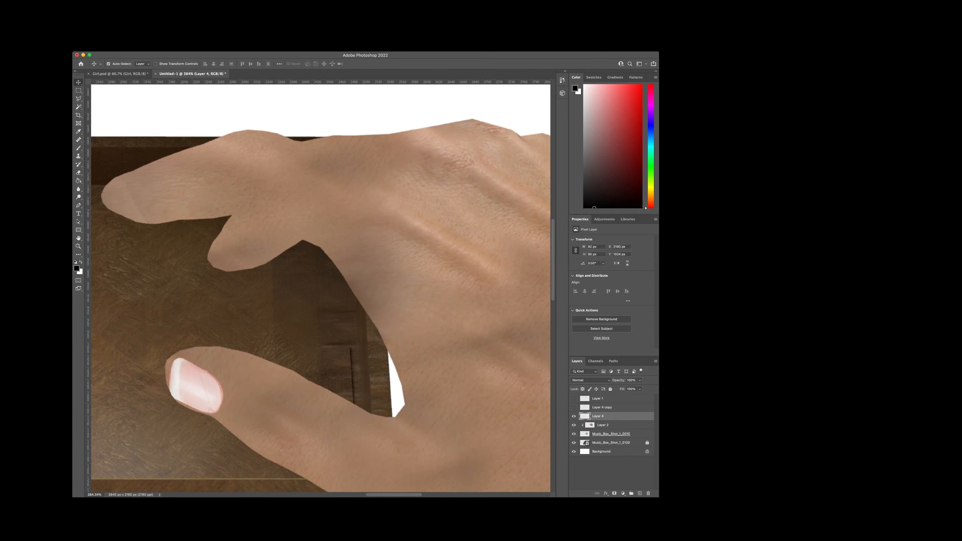
Step: Warp the nail on Layer 4 so its white edge bulges outward towards the thumb tip's outline
key("super+t")
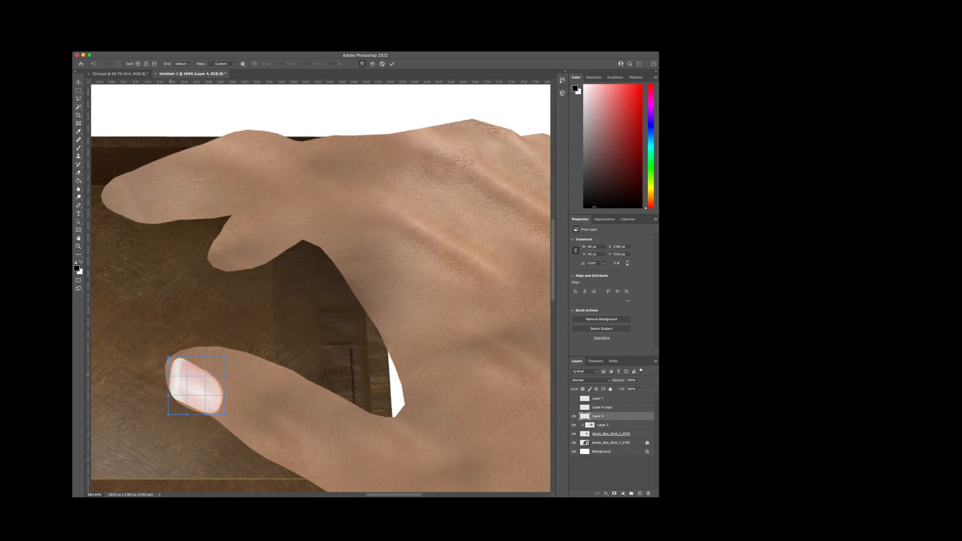
left_click_drag(175, 372, 165, 375)
key("super+z")
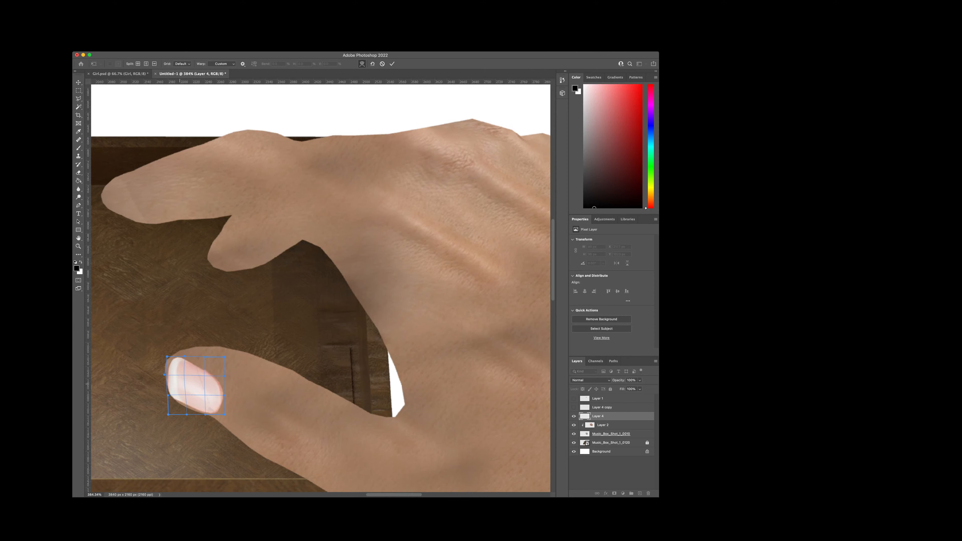
key("Return")
Step: Warp the nail again, stretching its white edge to the thumb's outline and pulling its cuticle side slightly inward
scroll(160, 386, "up", 5)
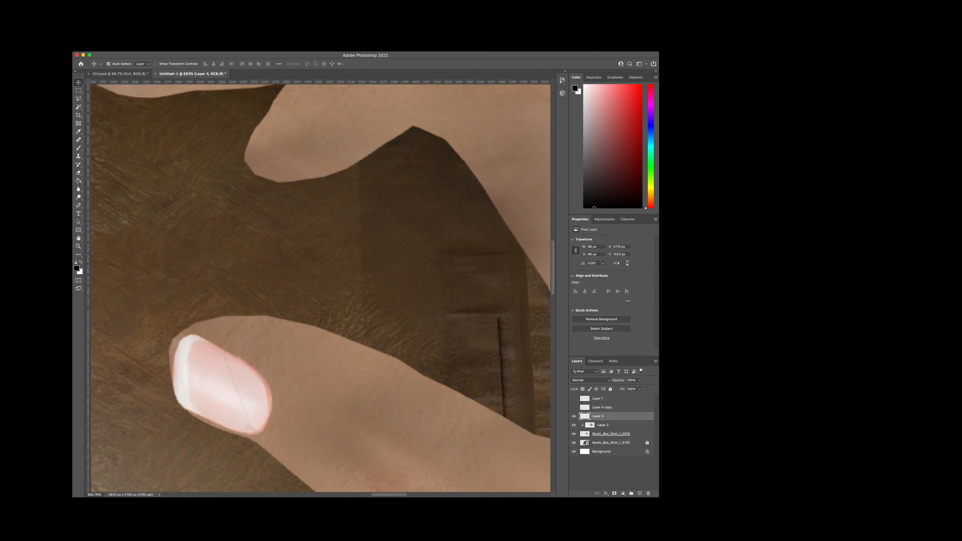
left_click(210, 333)
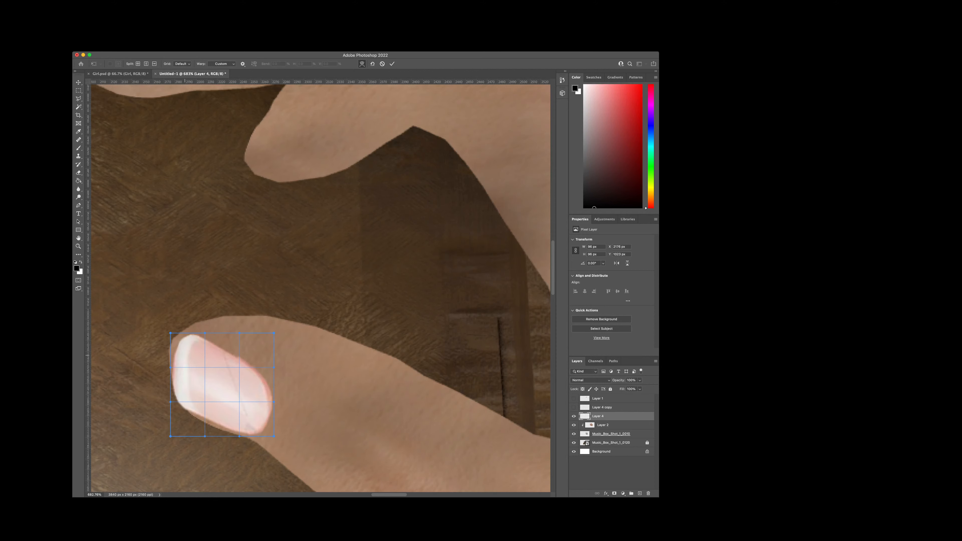
left_click_drag(185, 355, 182, 355)
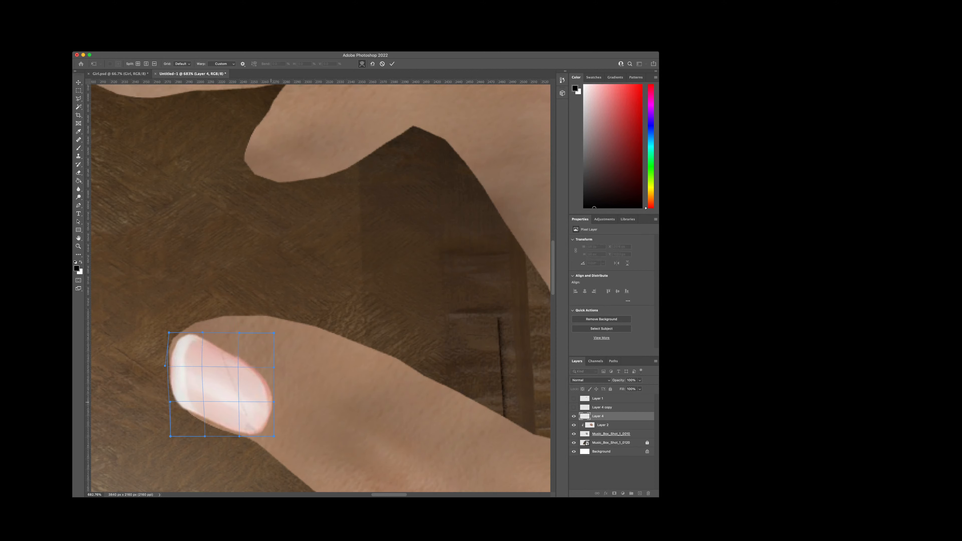
left_click_drag(274, 402, 269, 399)
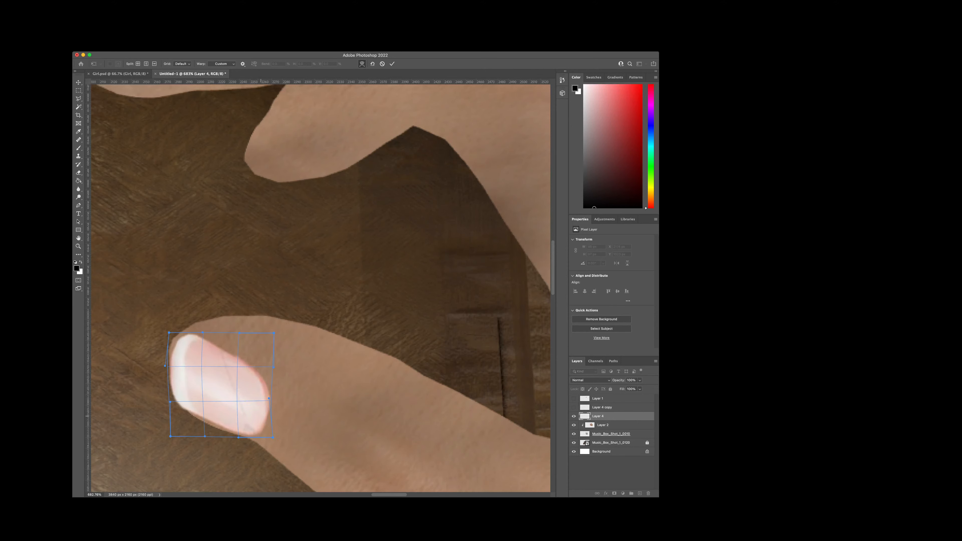
key("Return")
Step: Examine how the warped nail fits the thumb tip, up close and in relation to the rest of the hand
scroll(268, 420, "down", 3)
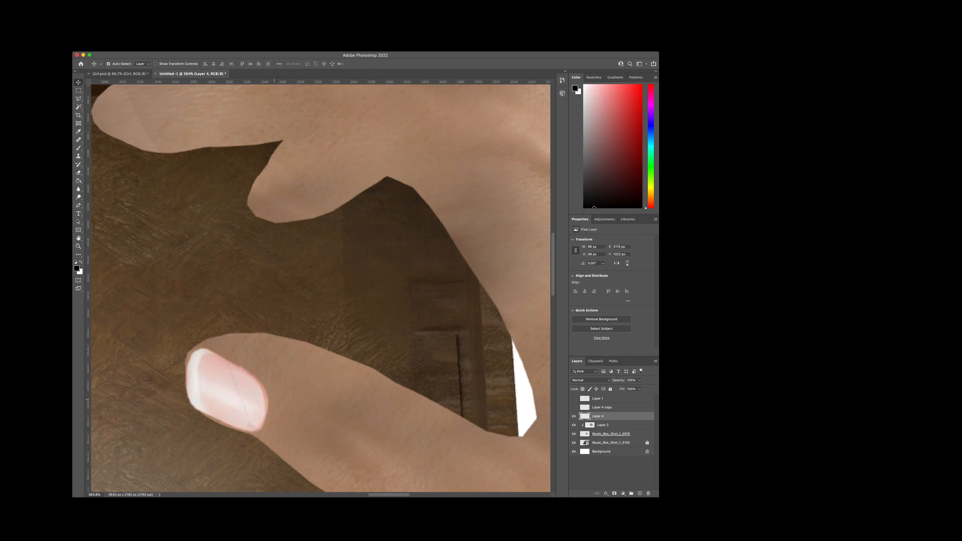
scroll(268, 420, "down", 2)
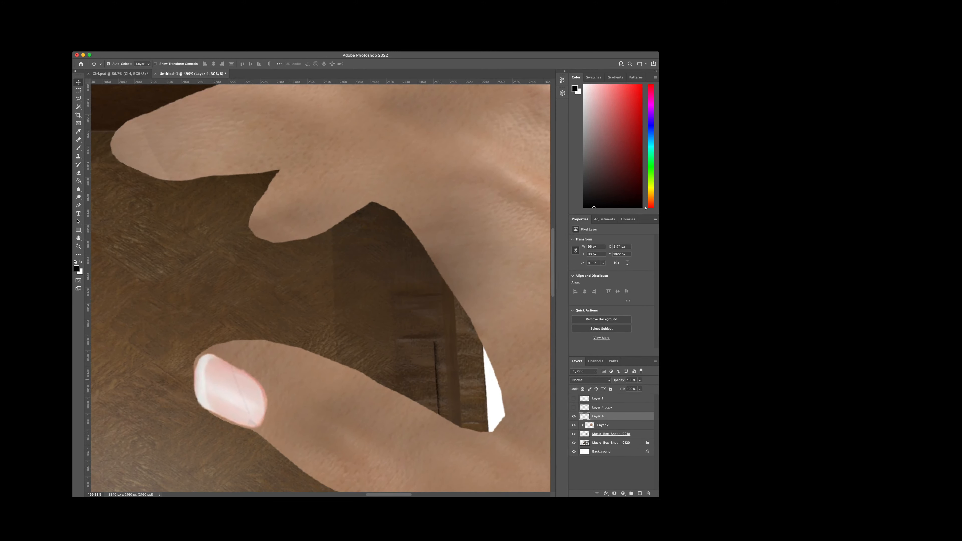
scroll(292, 394, "up", 3)
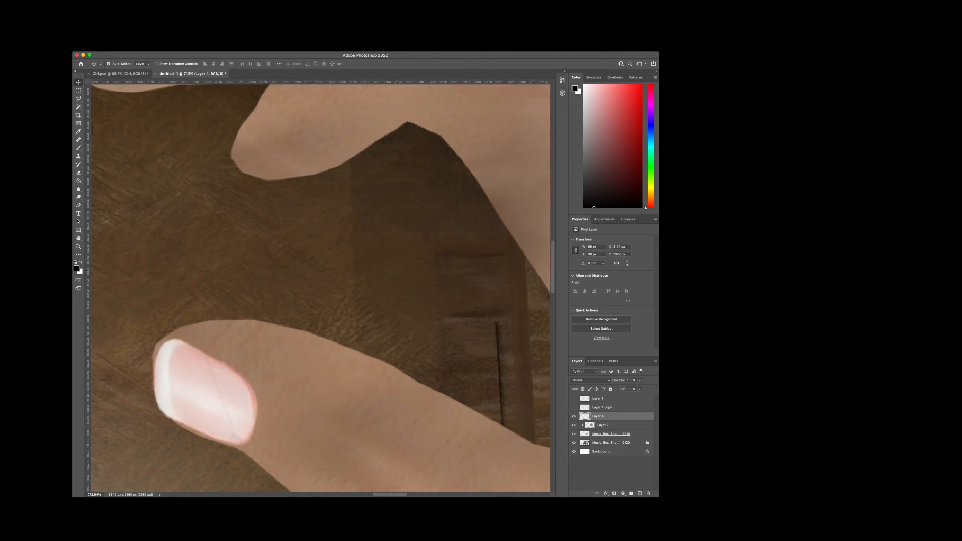
key("l")
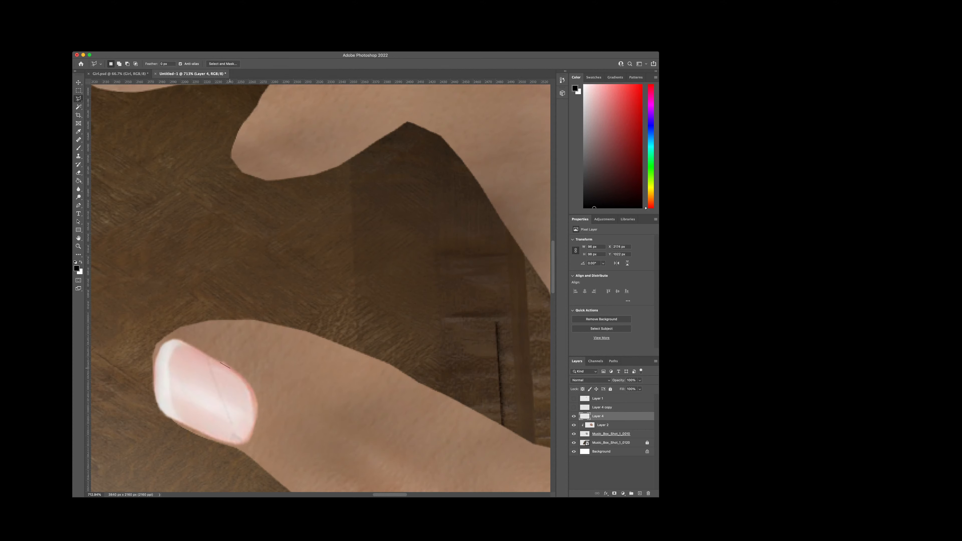
scroll(241, 370, "down", 3)
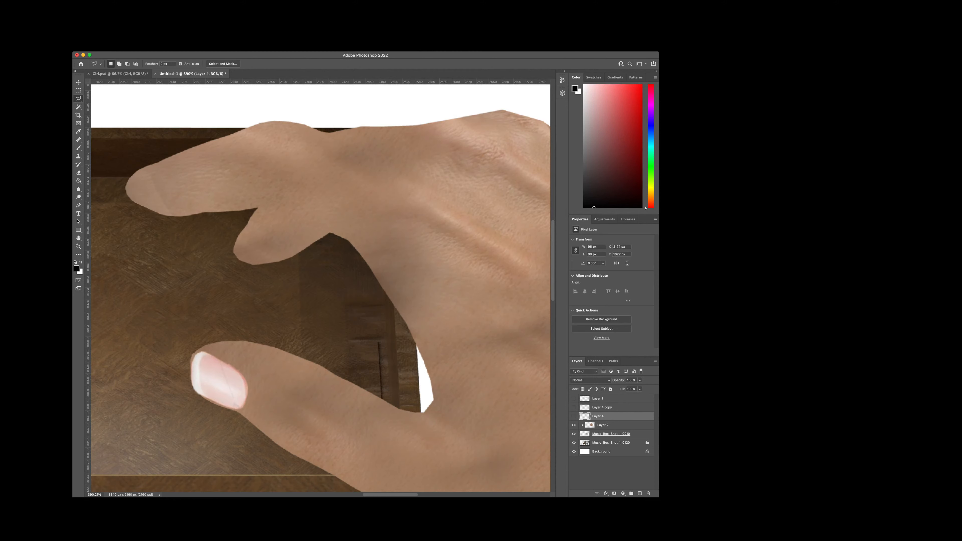
left_click(574, 416)
key("space")
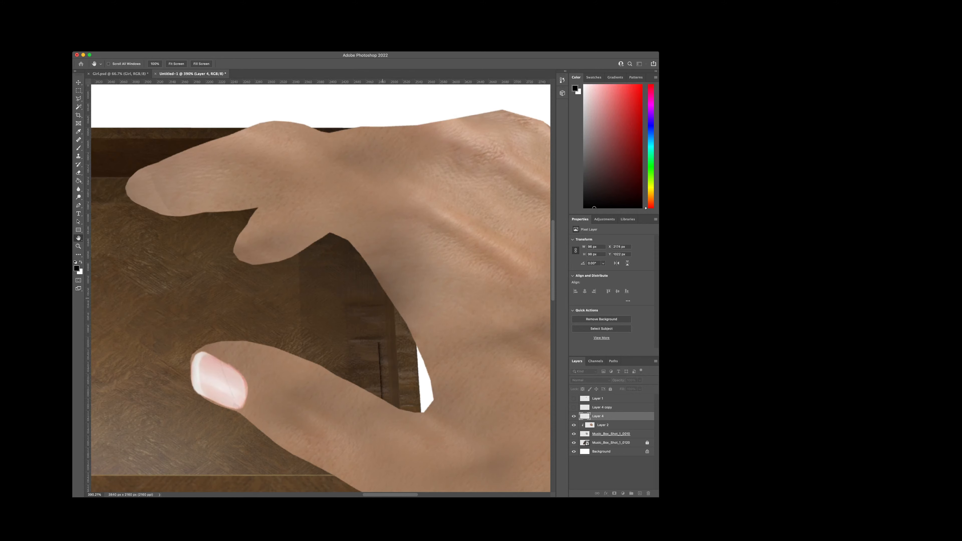
key("l")
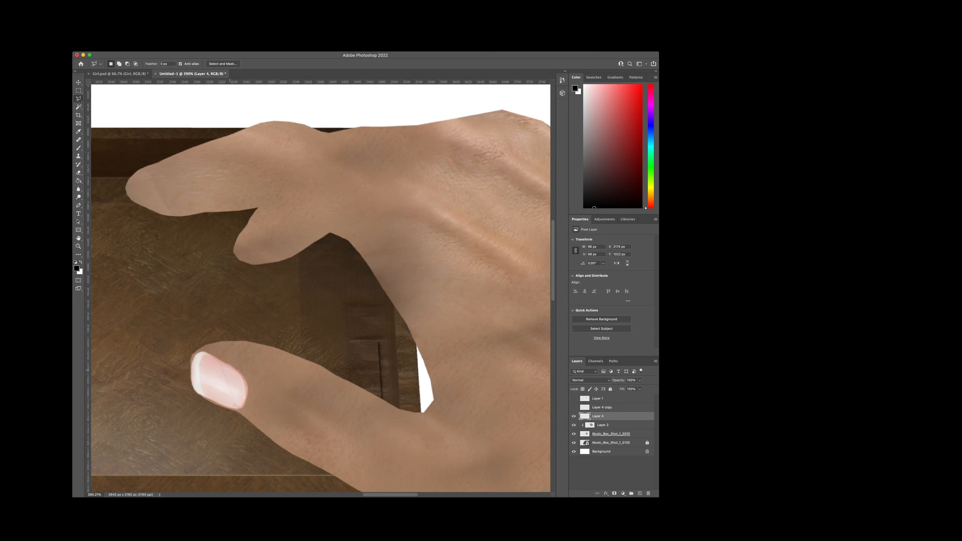
scroll(192, 392, "up", 4)
scroll(179, 390, "up", 1)
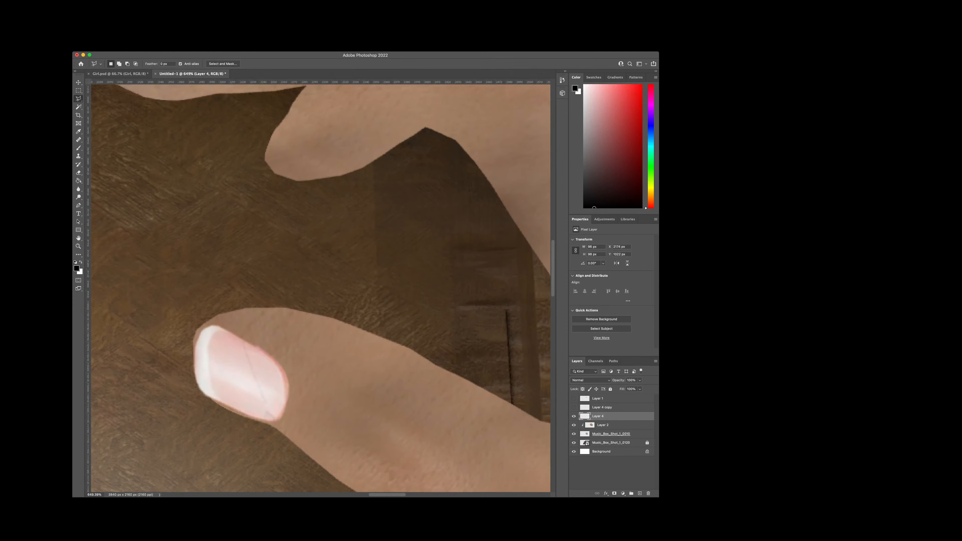
Step: Compare the thumb with and without the Layer 4 nail by toggling that layer's visibility, both close up and at full-hand view
left_click(573, 416)
left_click(574, 416)
left_click(574, 416)
left_click(573, 416)
left_click(573, 416)
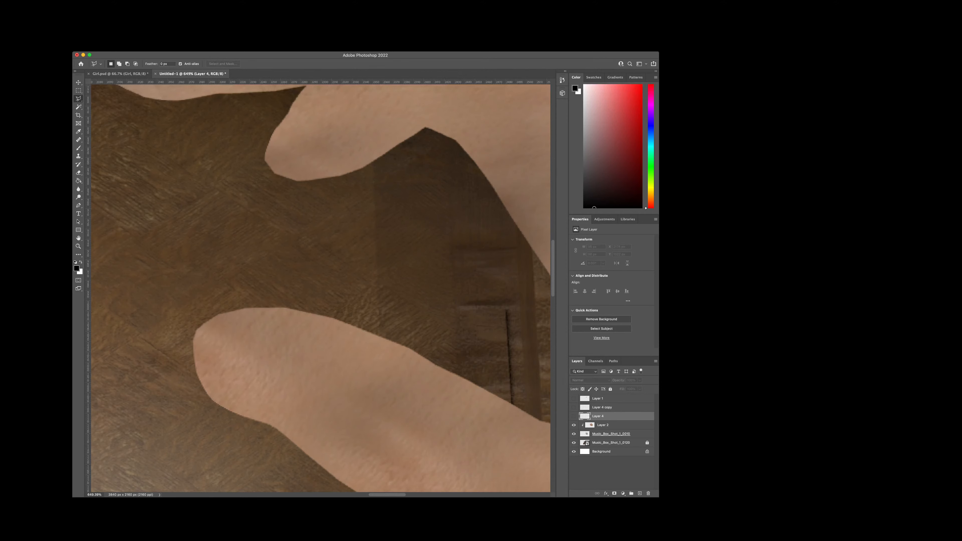
left_click(574, 416)
scroll(227, 381, "up", 2)
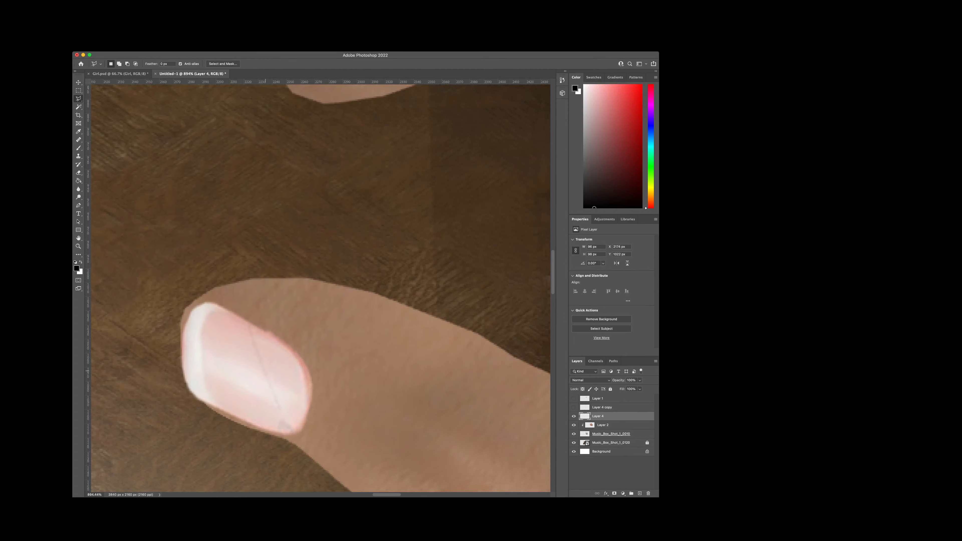
left_click(574, 416)
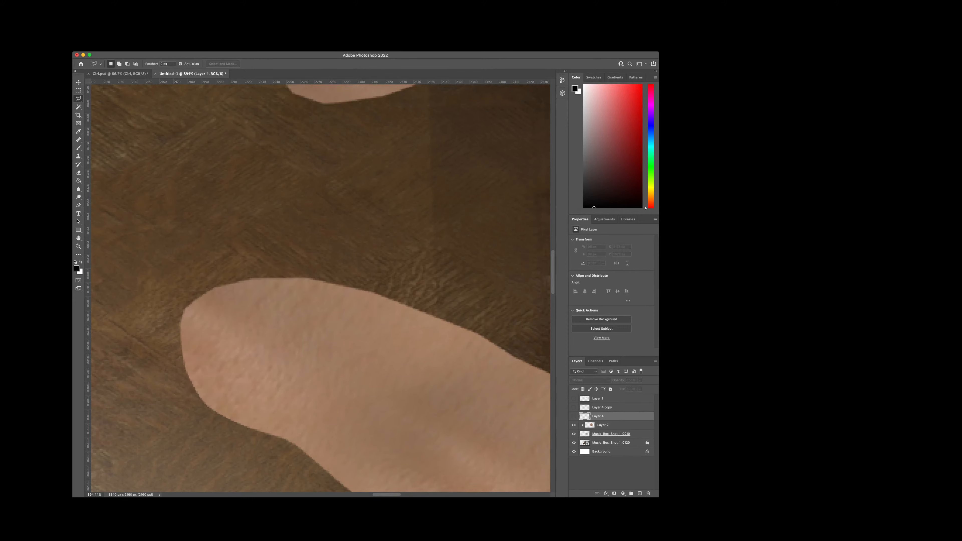
left_click(574, 417)
scroll(384, 400, "down", 5)
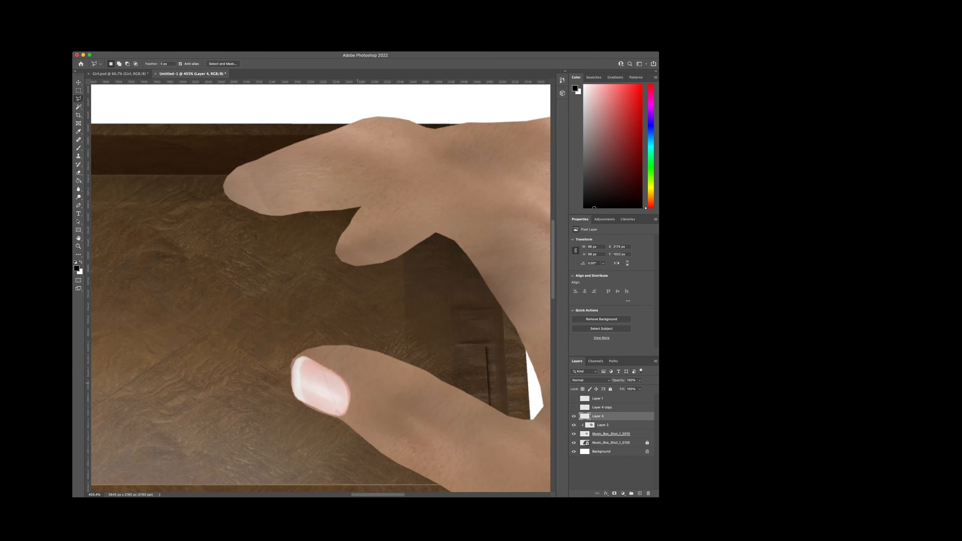
scroll(375, 394, "down", 3)
scroll(307, 413, "right", 3)
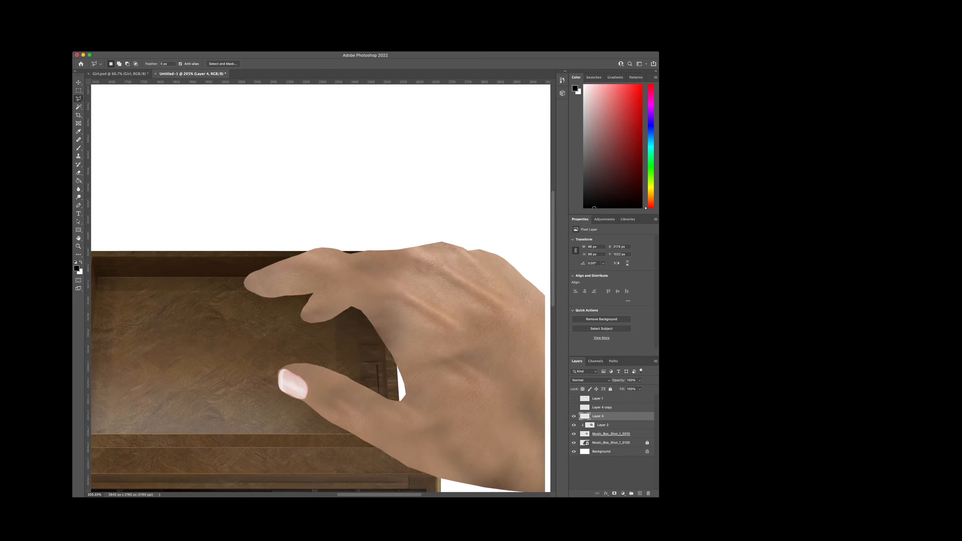
scroll(306, 413, "up", 3)
scroll(294, 403, "up", 2)
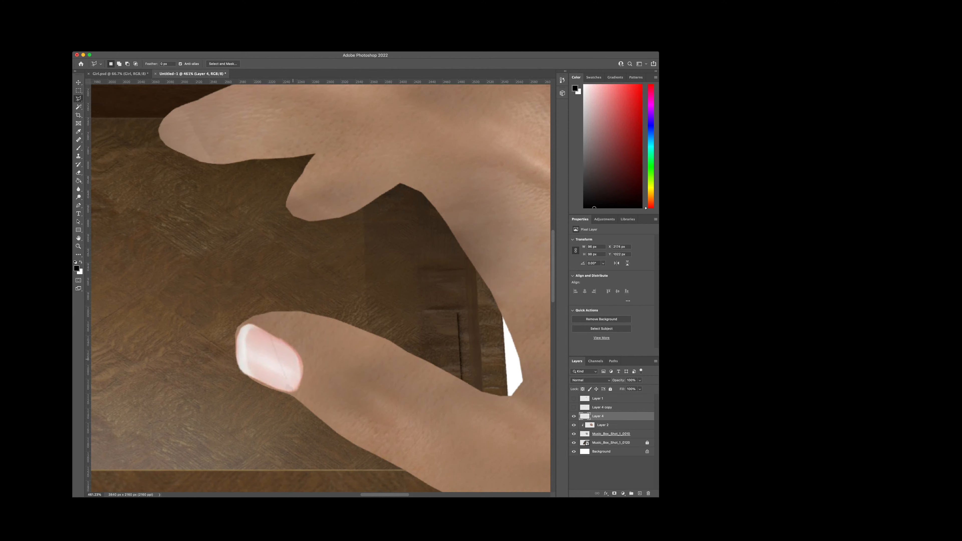
left_click(574, 417)
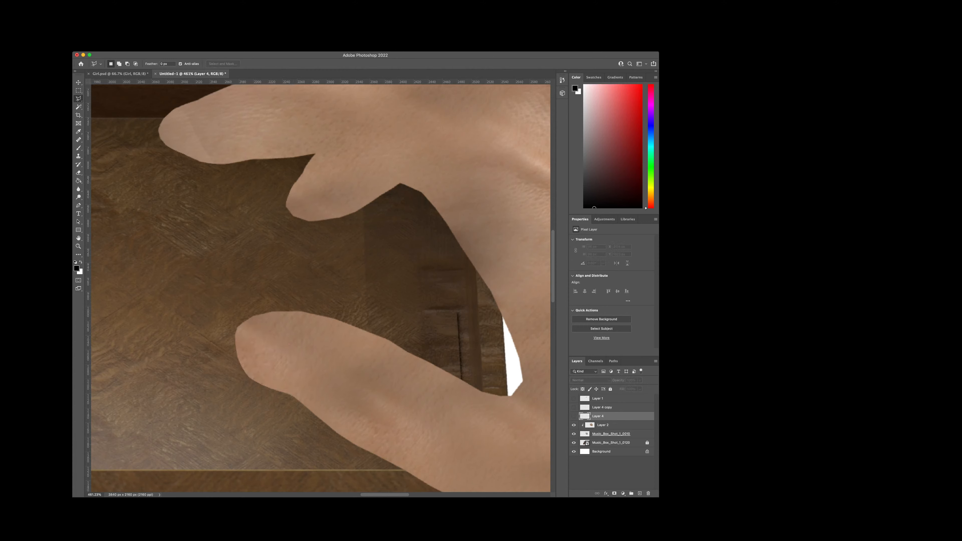
left_click(574, 416)
left_click(640, 380)
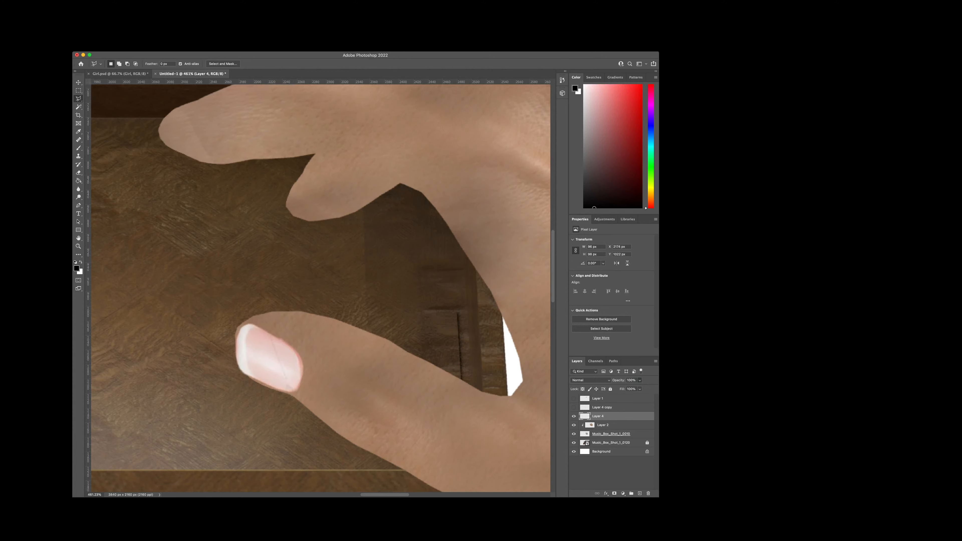
mouse_move(640, 386)
left_mouse_down()
mouse_move(629, 387)
mouse_move(640, 386)
left_mouse_up()
left_click(573, 416)
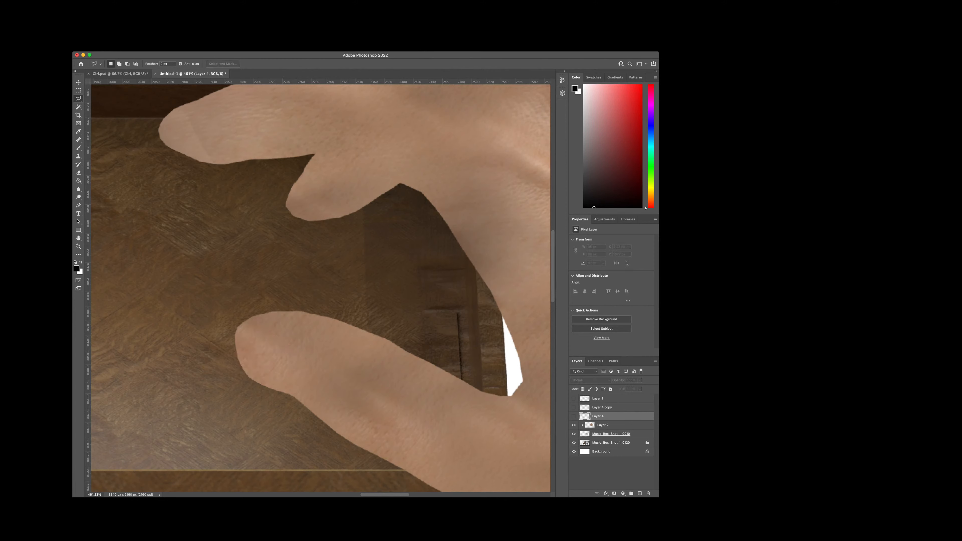
left_click(574, 416)
left_click(574, 416)
left_click(573, 416)
scroll(316, 382, "up", 4)
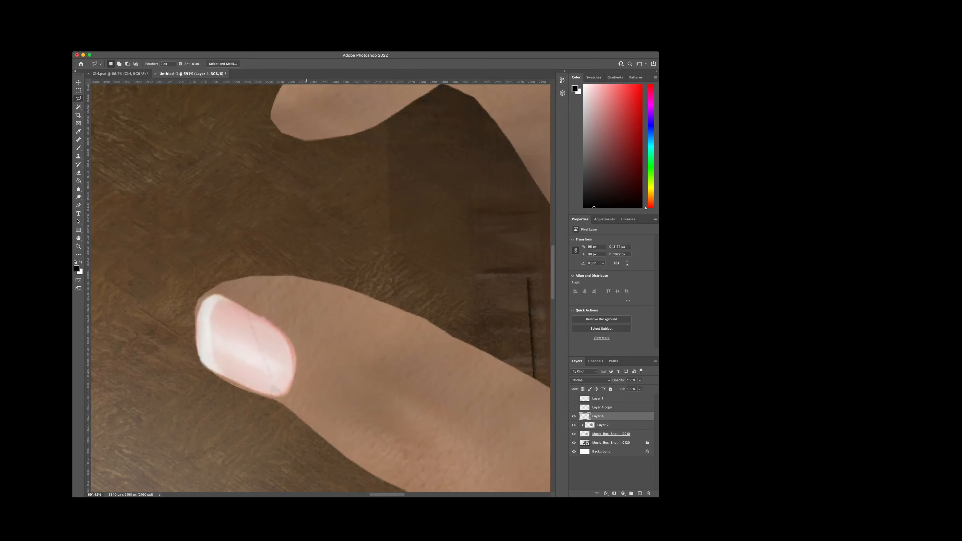
left_click(574, 416)
left_click(574, 417)
left_click(574, 416)
left_click(573, 416)
scroll(370, 384, "down", 8)
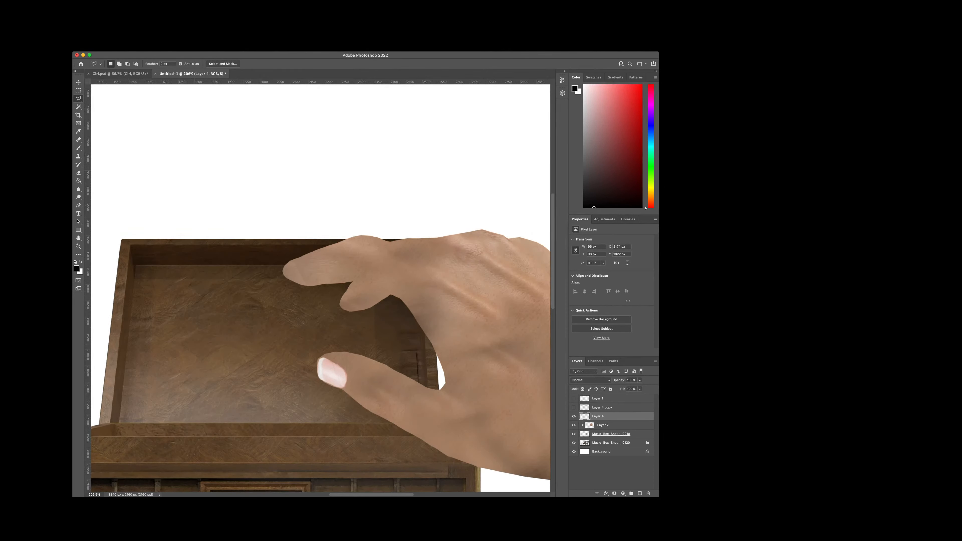
Step: Delete the Layer 4 nail and paste in the copied photo of an open hand on a grey background above Layer 2
key("Delete")
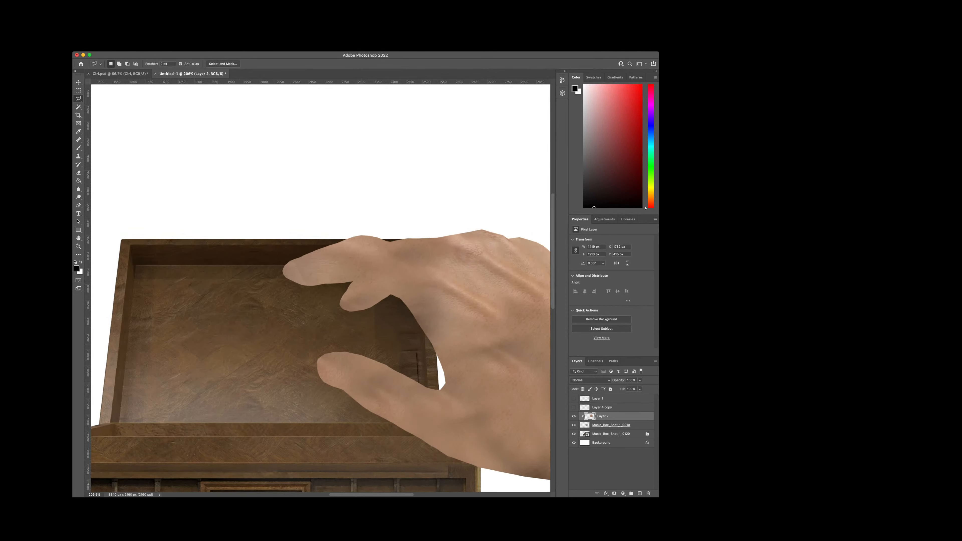
key("super+Tab")
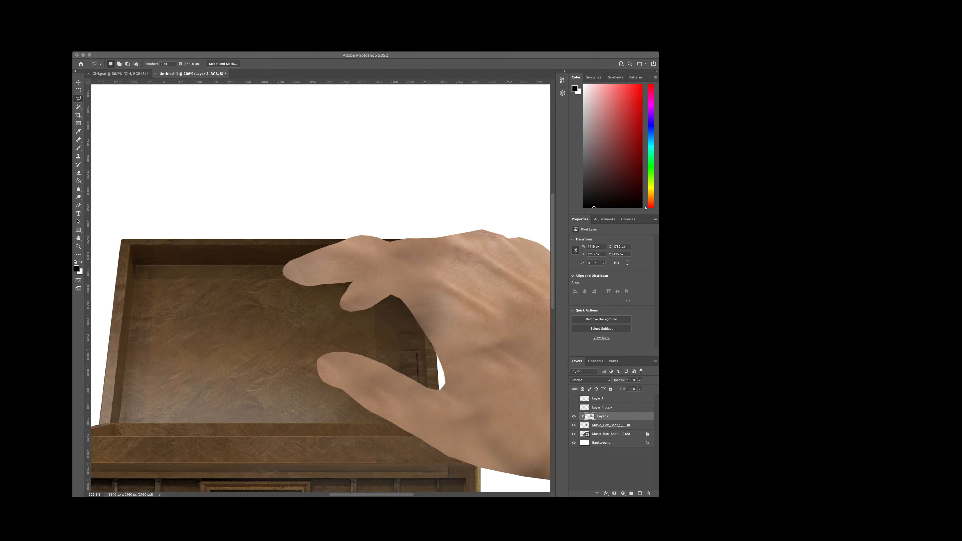
key("super+Tab")
key("super+v")
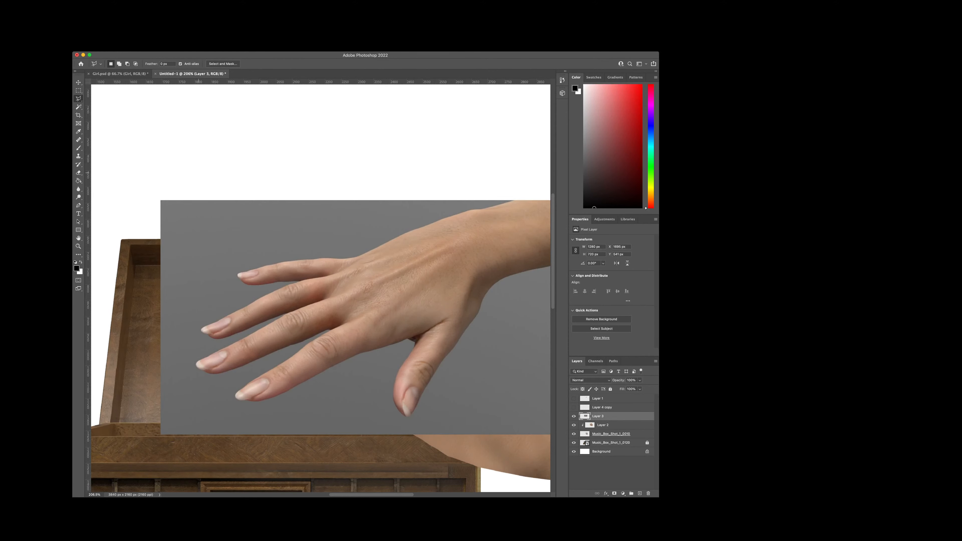
Step: Remove the grey background around the pasted hand with a Magic Wand selection, leaving only the hand, and clear the selection
key("super+Tab")
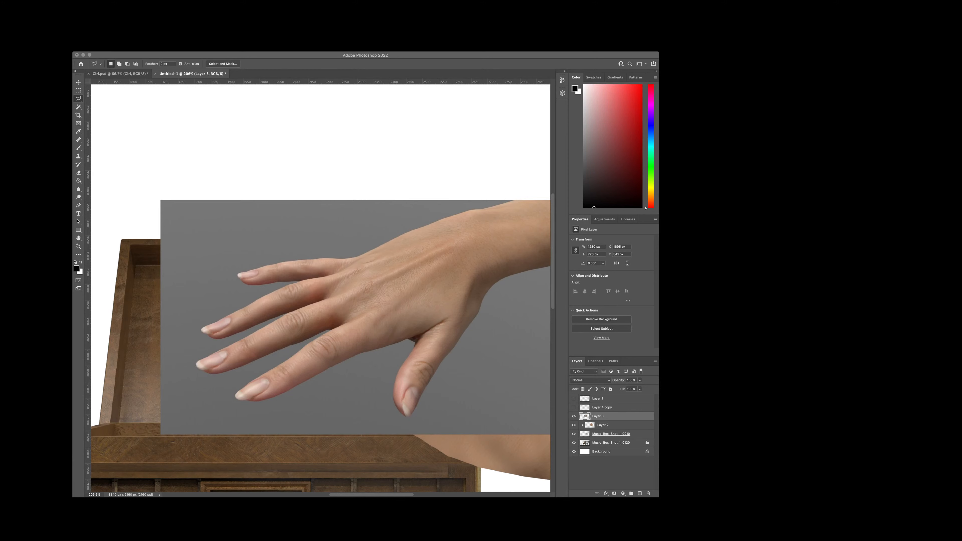
key("super+Tab")
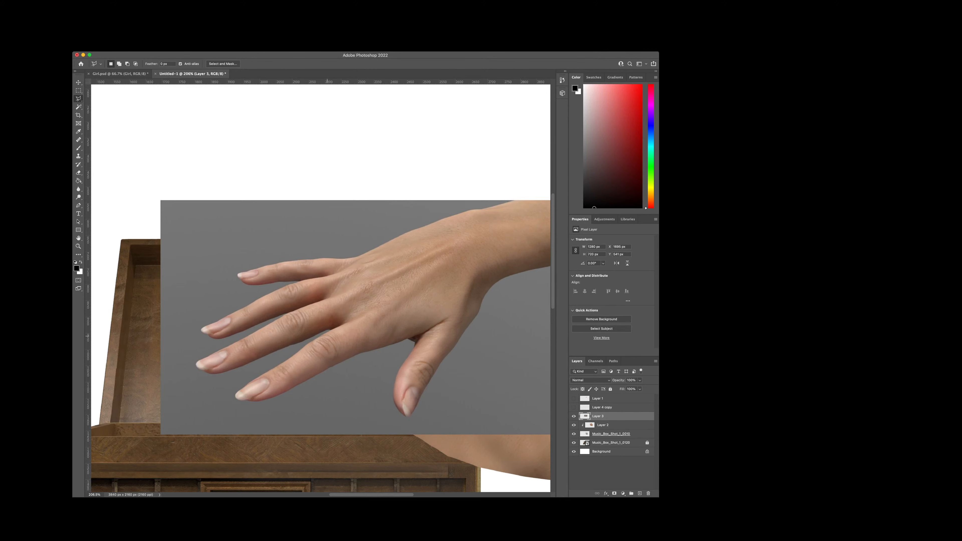
scroll(327, 335, "down", 1)
scroll(327, 356, "up", 3)
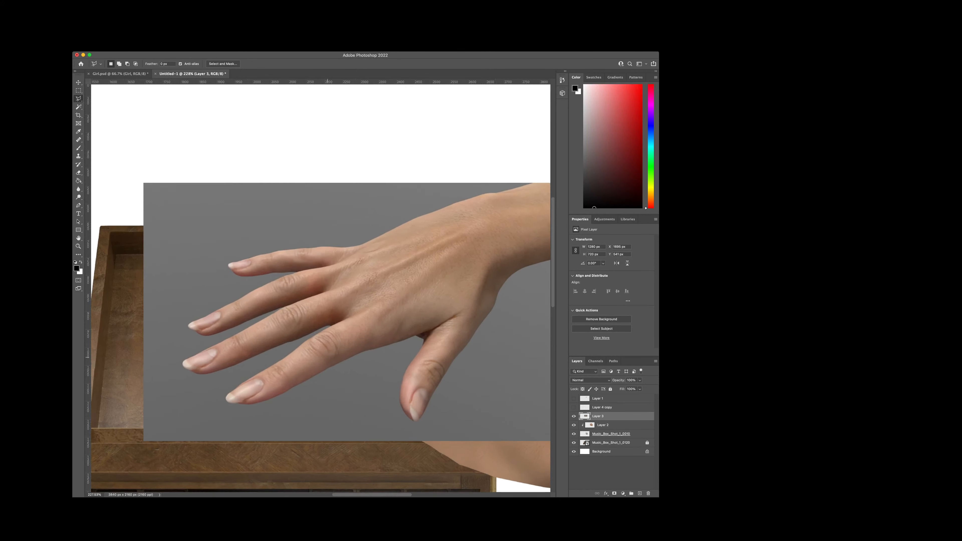
scroll(335, 357, "up", 2)
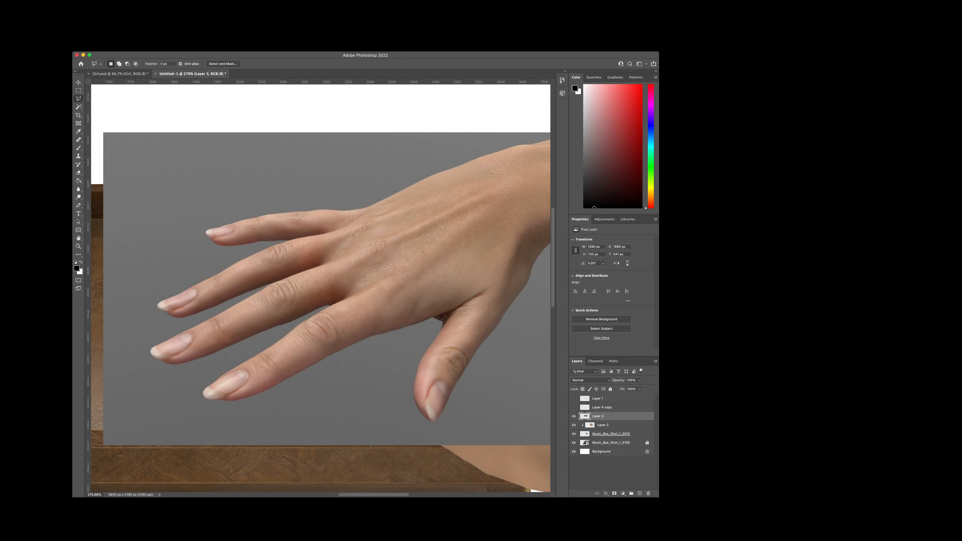
key("w")
left_click(168, 182)
key("Delete")
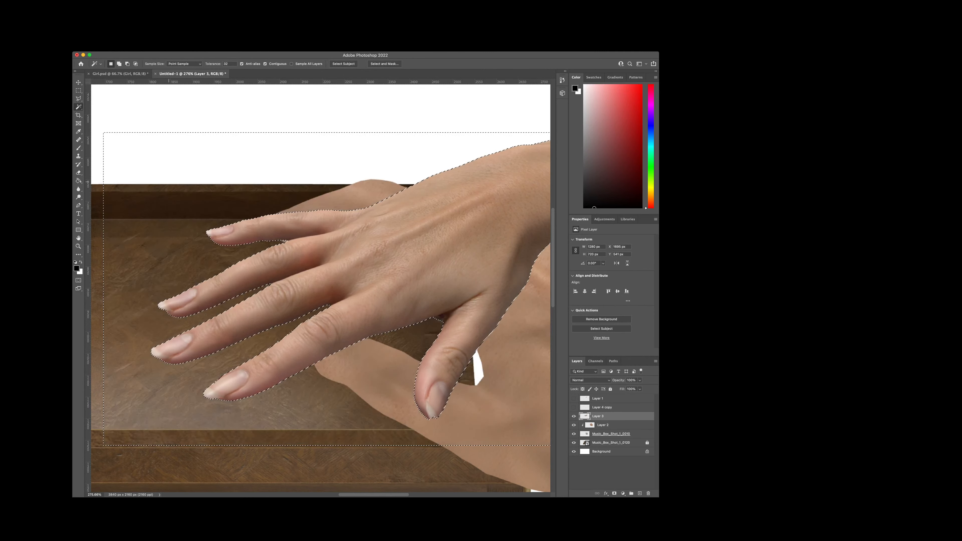
key("super+z")
key("Delete")
key("super+d")
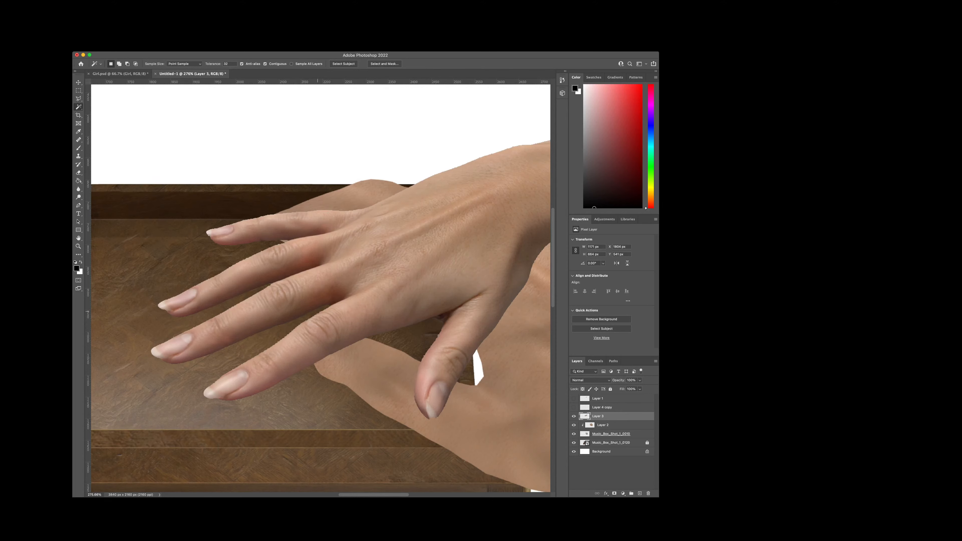
scroll(317, 312, "down", 1)
scroll(365, 363, "up", 3)
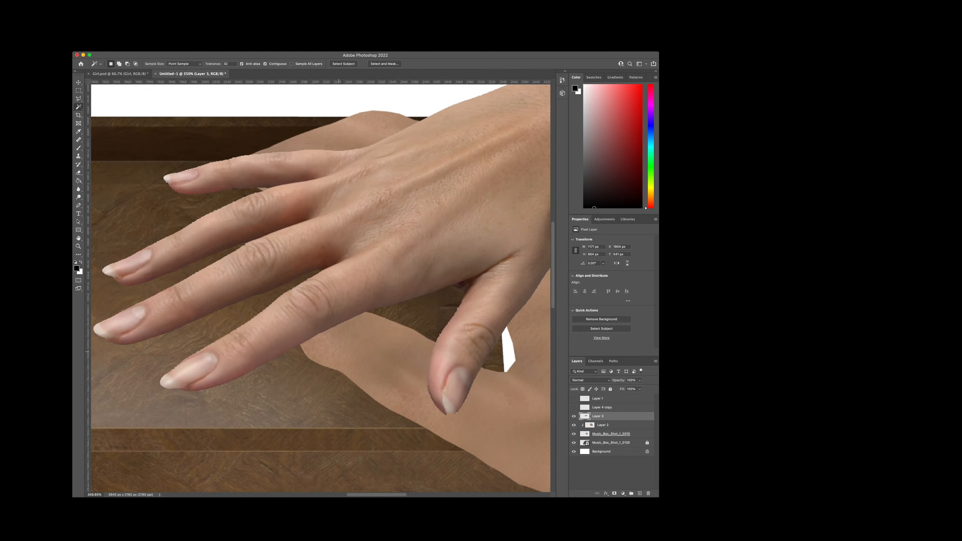
Step: Rotate the pasted hand photo counterclockwise and reposition it over the rendered hand so its fingers reach across the open box
key("l")
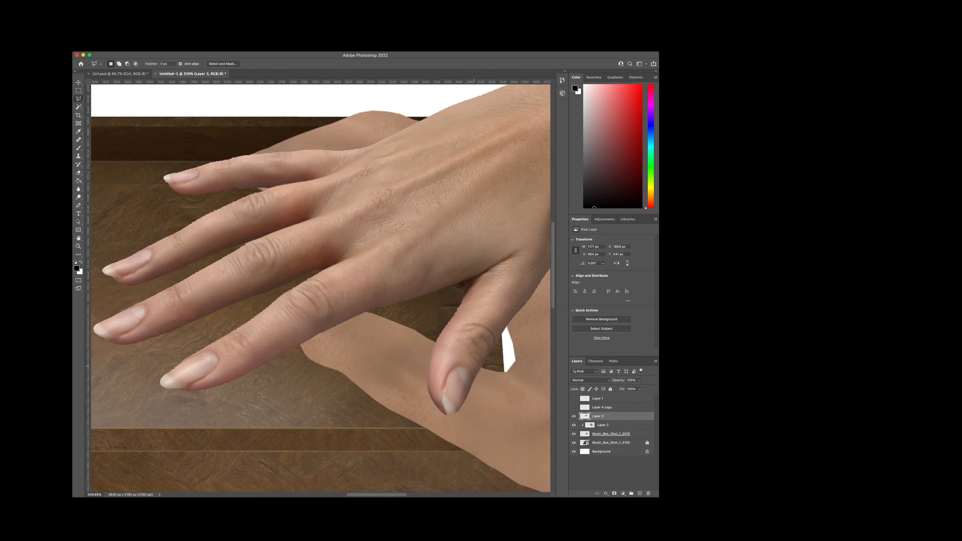
scroll(214, 221, "down", 4)
scroll(302, 265, "up", 1)
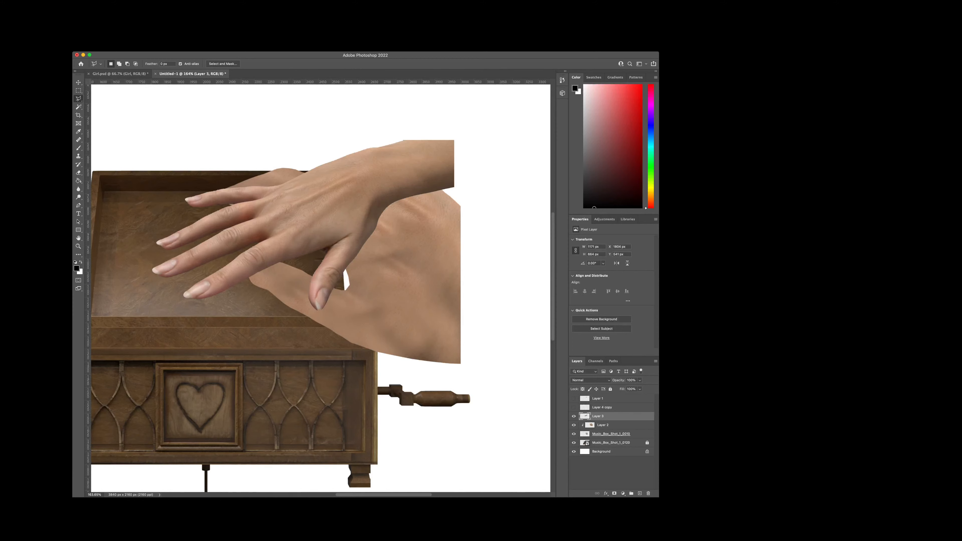
key("super+t")
left_click_drag(477, 152, 485, 277)
left_click_drag(331, 232, 365, 258)
key("Return")
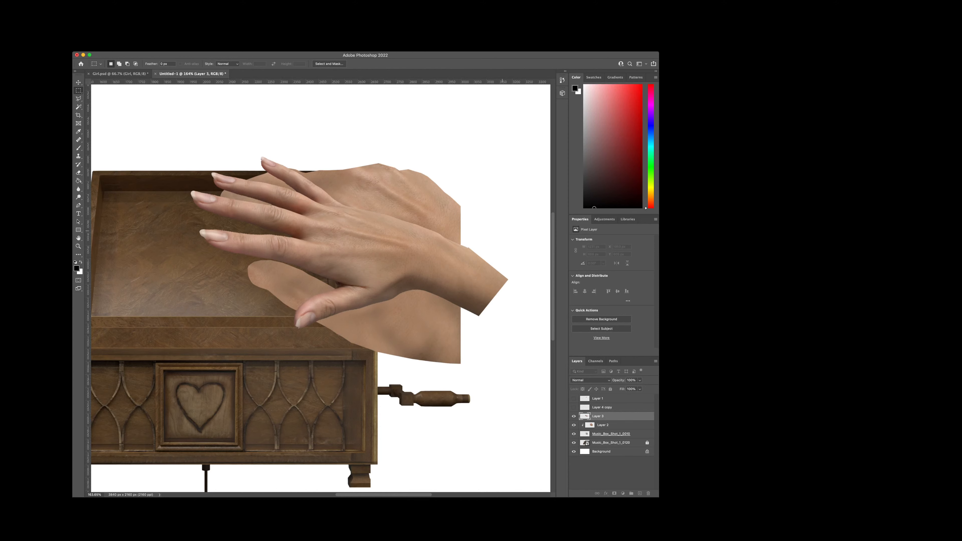
Step: Delete the wrist and back part of the pasted hand with a rectangular selection, keeping the fingers and thumb, and clear the selection
left_click_drag(528, 198, 402, 340)
left_click_drag(520, 178, 382, 331)
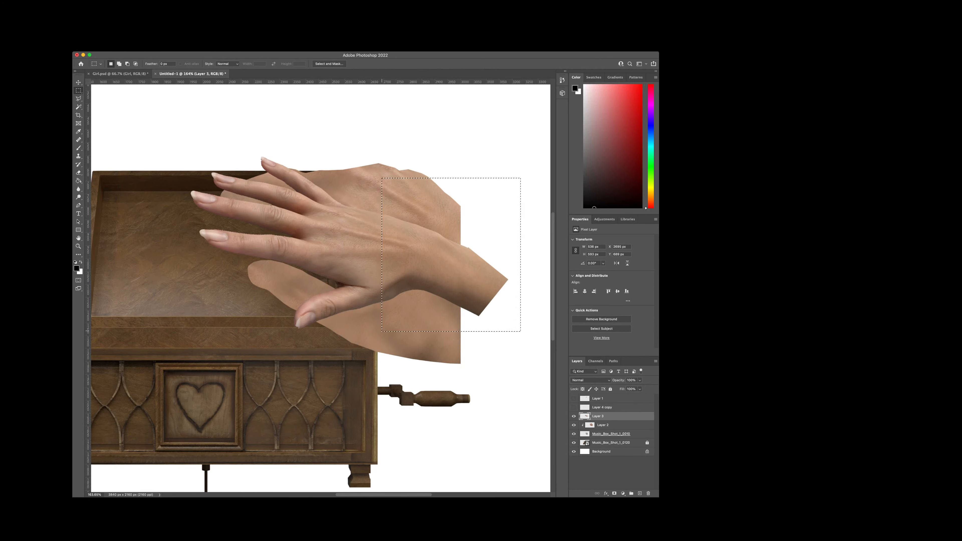
key("BackSpace")
key("super+d")
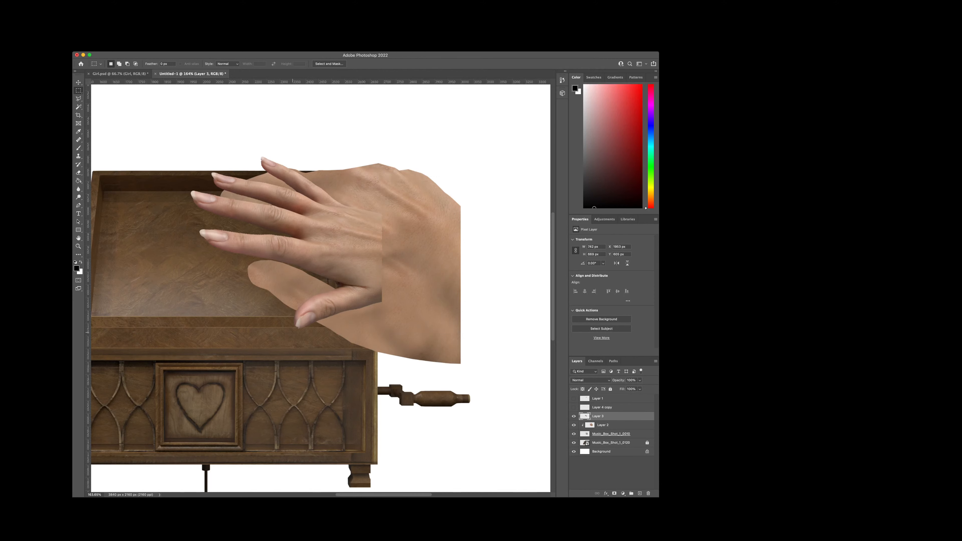
Step: Separate the photographed thumb from the pasted hand onto its own layer and hide the Layer 3 hand
left_click_drag(381, 306, 407, 289)
key("super+d")
key("super+j")
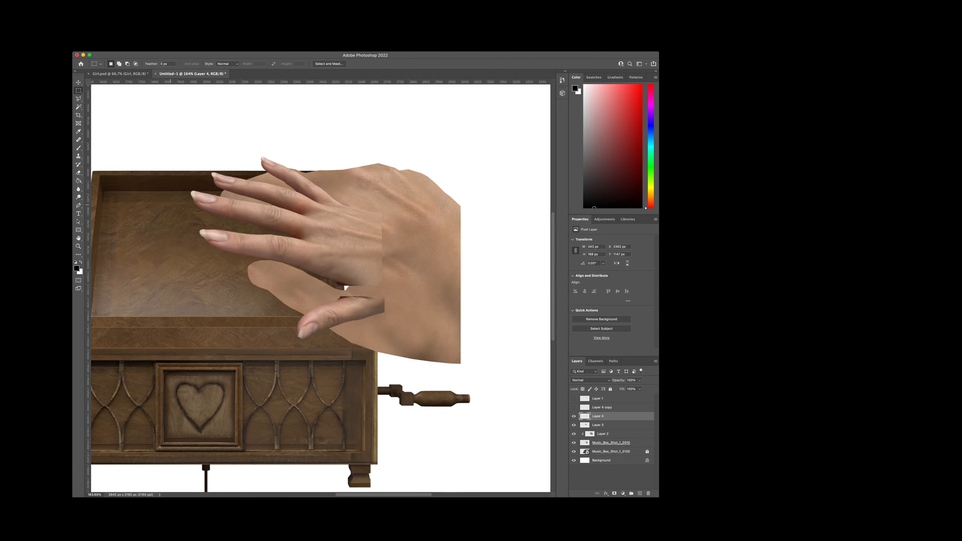
scroll(361, 314, "up", 2)
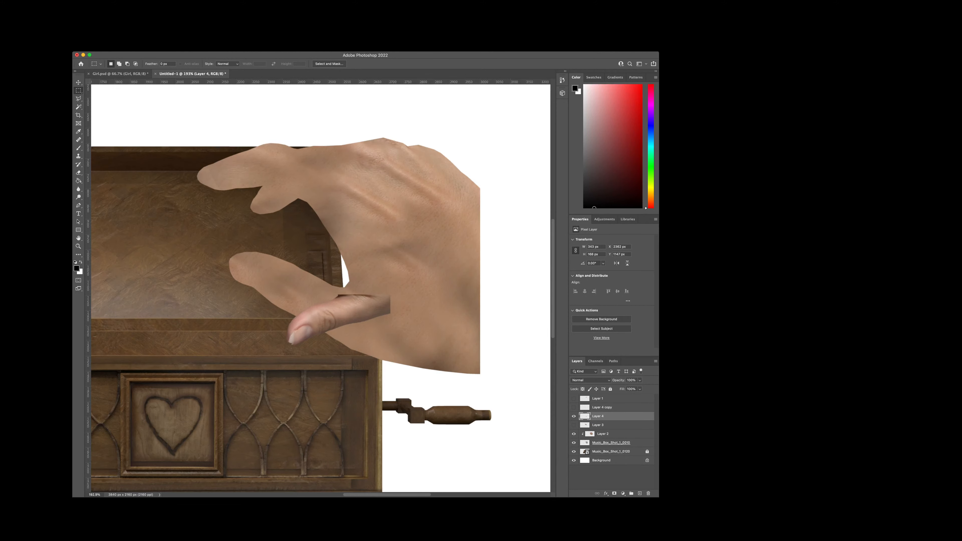
Step: Move and rotate the photographed thumb with Free Transform so it lies along the rendered thumb with the nail at the tip
key("super+t")
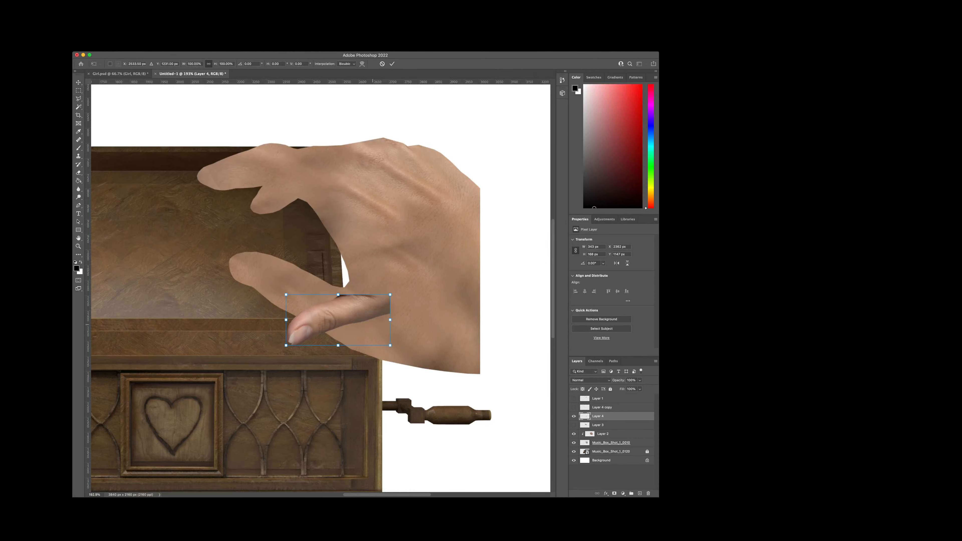
left_click_drag(352, 318, 310, 289)
left_click_drag(353, 262, 333, 296)
left_click_drag(279, 284, 290, 293)
key("Return")
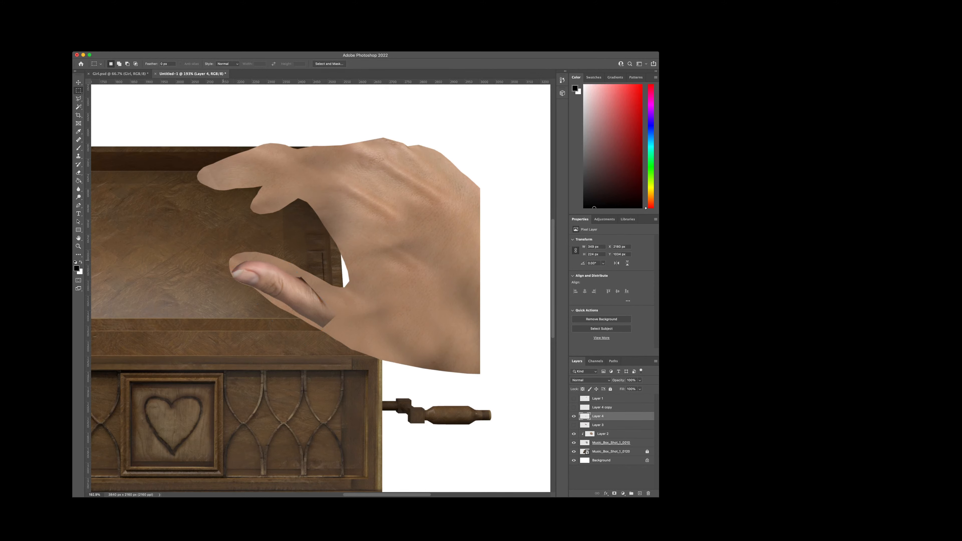
Step: Warp the photographed thumb to fill the rendered thumb's tip, then move Layer 4 below Layer 3 and clip it to the rendered hand
left_click_drag(230, 265, 267, 268)
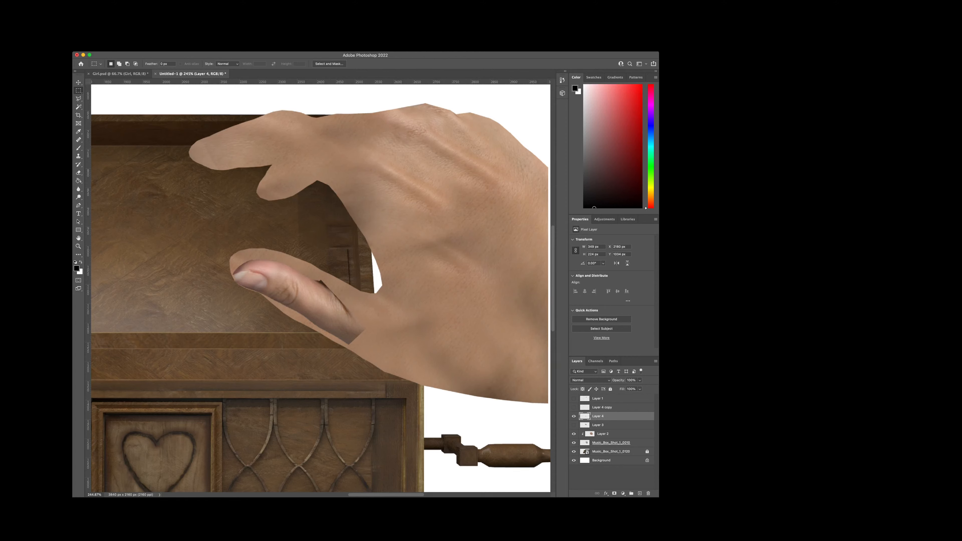
key("super+t")
mouse_move(261, 270)
left_mouse_down()
mouse_move(258, 261)
mouse_move(250, 288)
mouse_move(244, 270)
mouse_move(279, 299)
mouse_move(242, 268)
left_mouse_up()
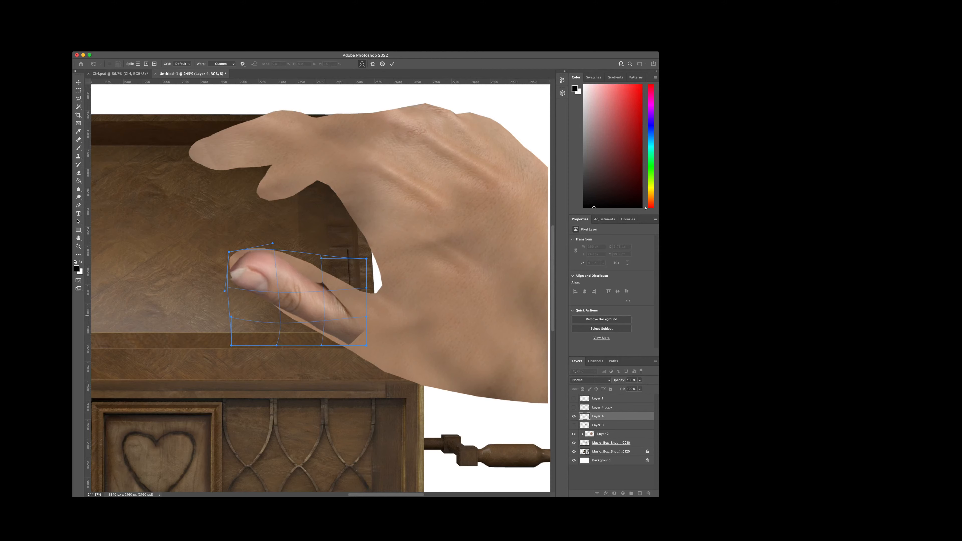
key("Return")
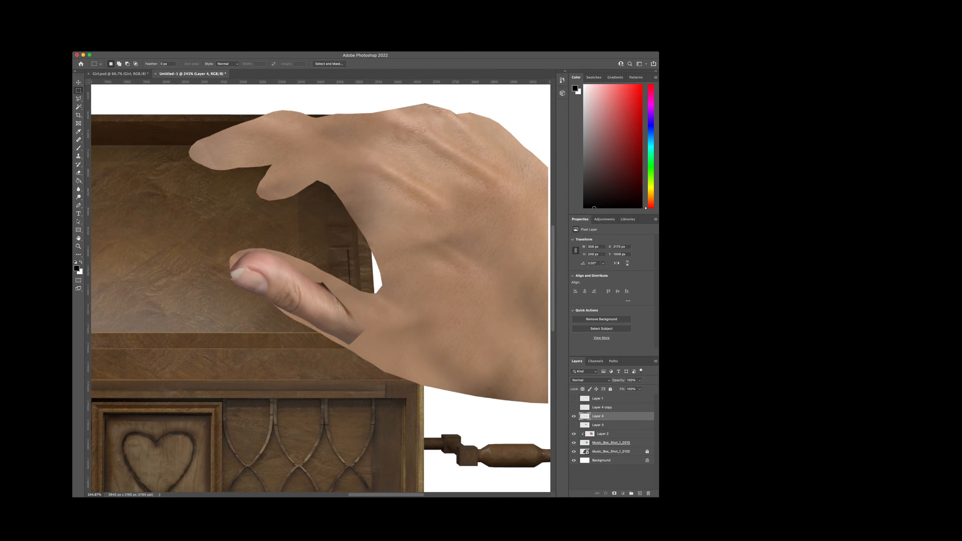
key("super+bracketleft")
key("super+alt+g")
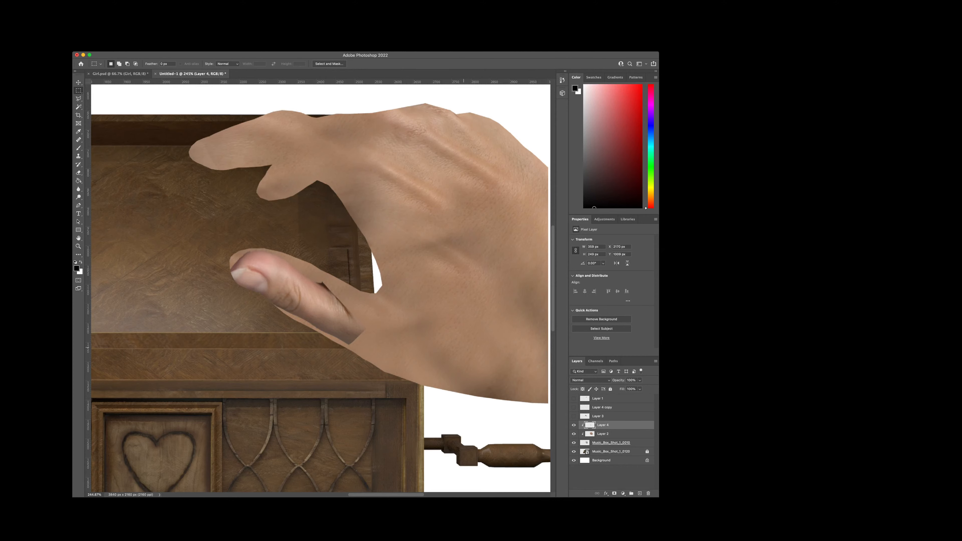
Step: Erase the photographed skin around the thumbnail on Layer 4 with a soft eraser, leaving the nail and its immediate edges
scroll(247, 271, "up", 3)
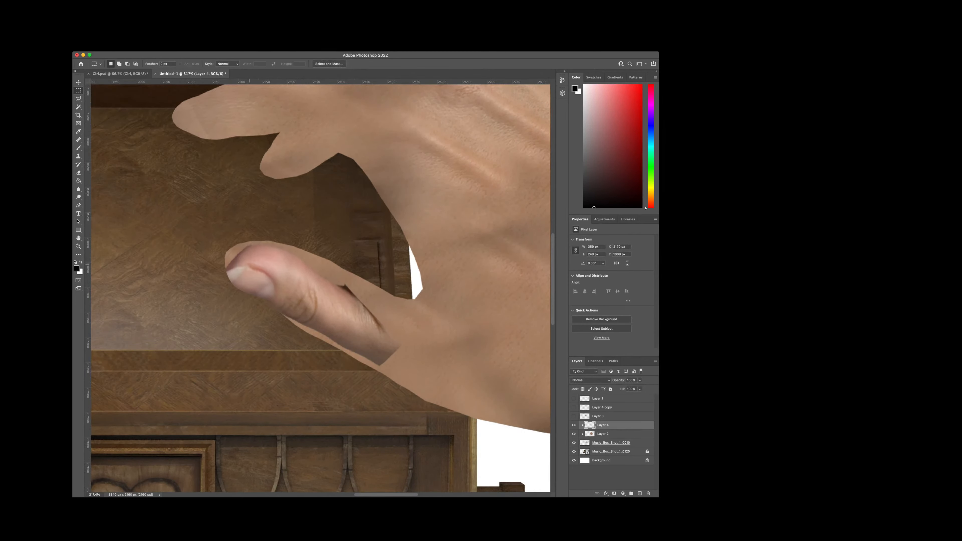
key("v")
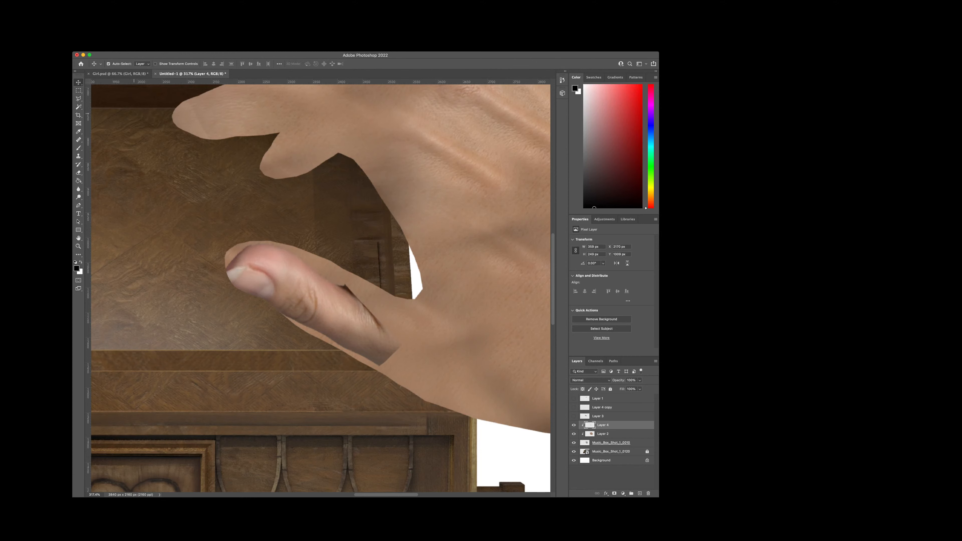
left_click_drag(267, 273, 284, 278)
scroll(299, 286, "up", 1)
scroll(300, 285, "up", 3)
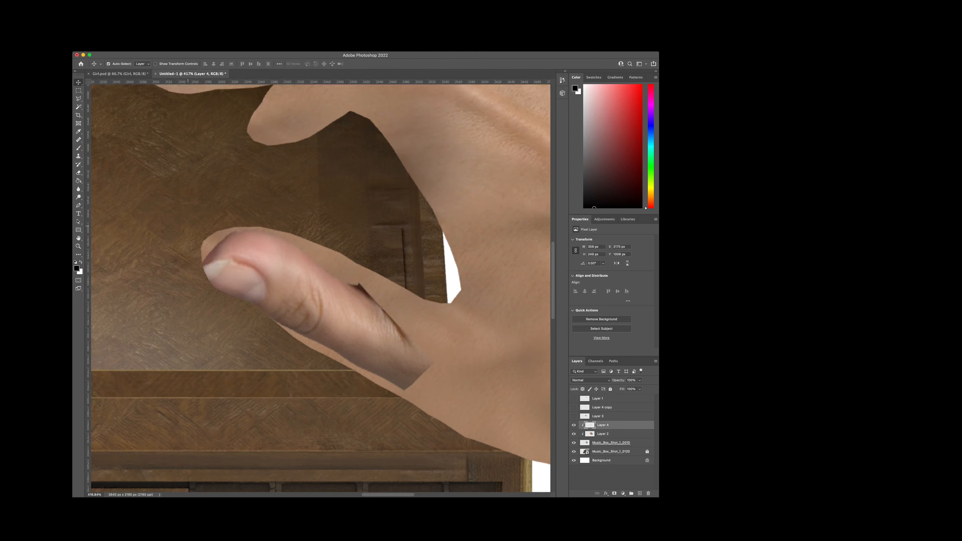
key("l")
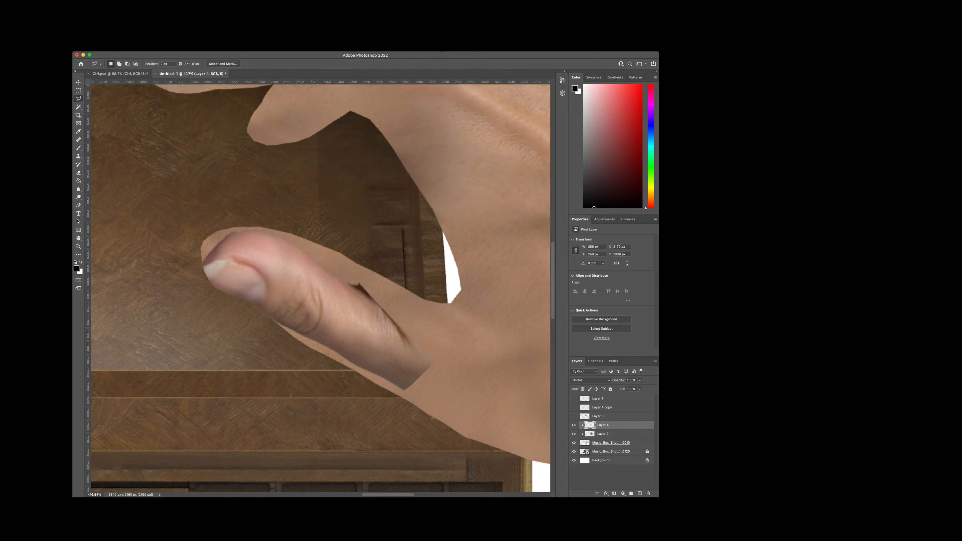
key("e")
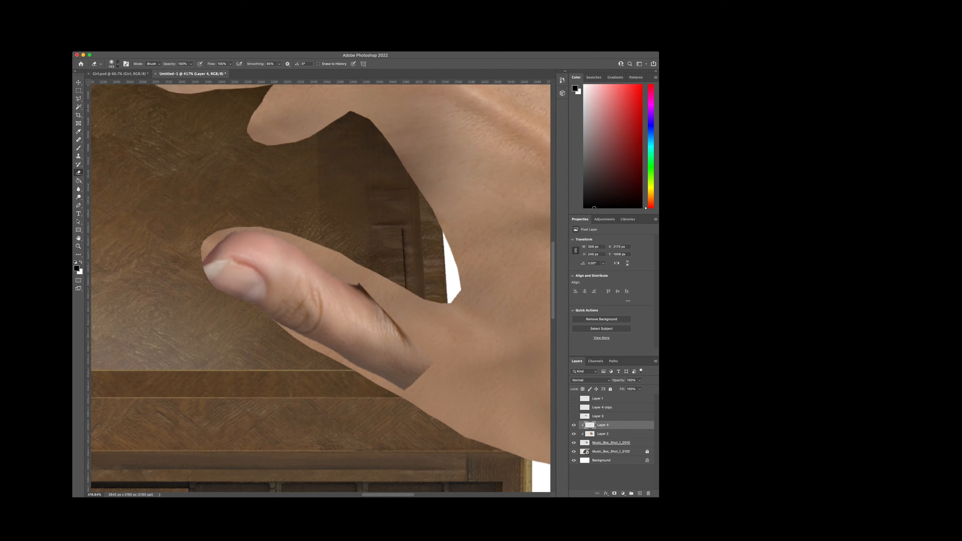
left_click_drag(220, 229, 297, 254)
key("super+z")
mouse_move(411, 375)
left_mouse_down()
mouse_move(396, 341)
mouse_move(322, 336)
mouse_move(306, 253)
mouse_move(227, 237)
mouse_move(225, 261)
mouse_move(272, 271)
left_mouse_up()
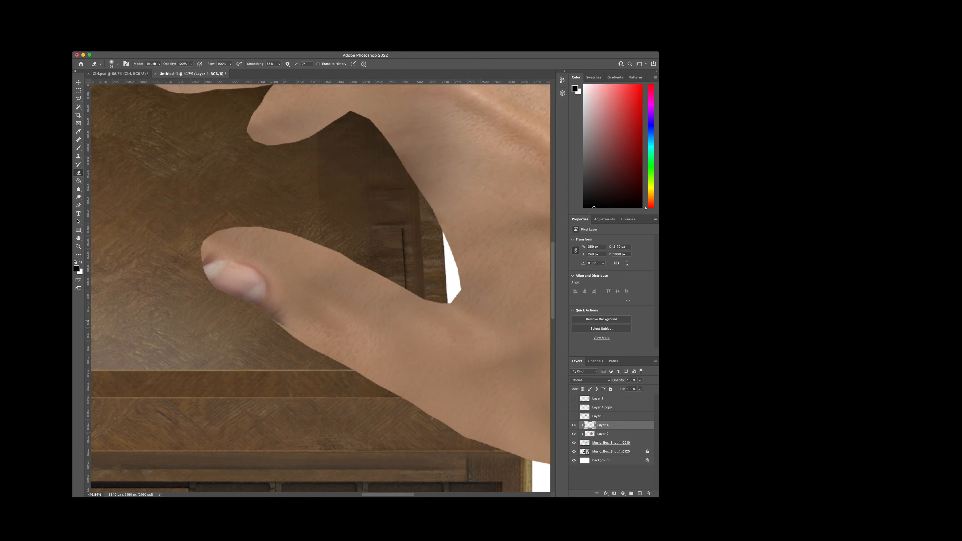
Step: Compare the thumb before and after the erasing by undoing and redoing the eraser strokes
key("super+z")
key("super+z")
key("super+z")
key("super+z")
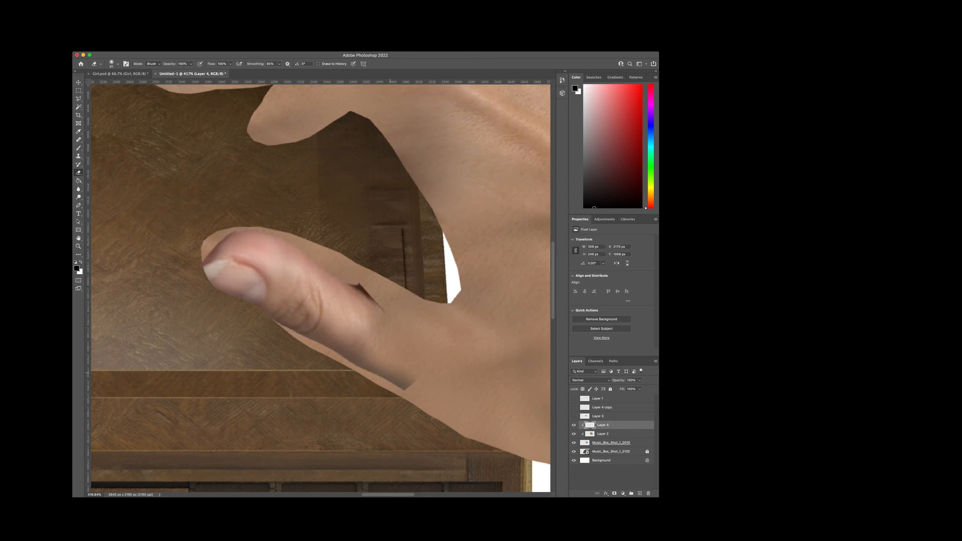
key("super+shift+z")
key("super+shift+z")
key("super+shift+z")
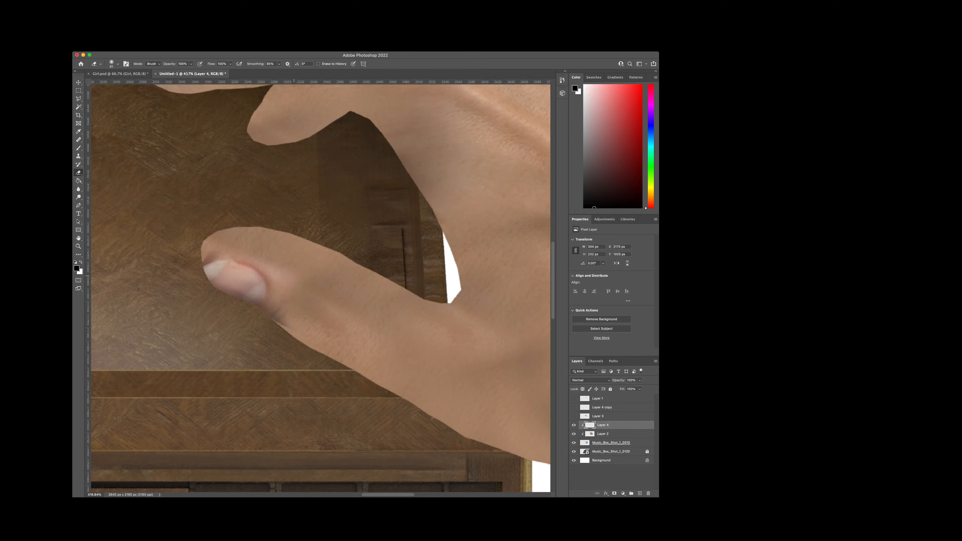
Step: Try different blend modes for the Layer 4 thumbnail and set it to Luminosity
key("space")
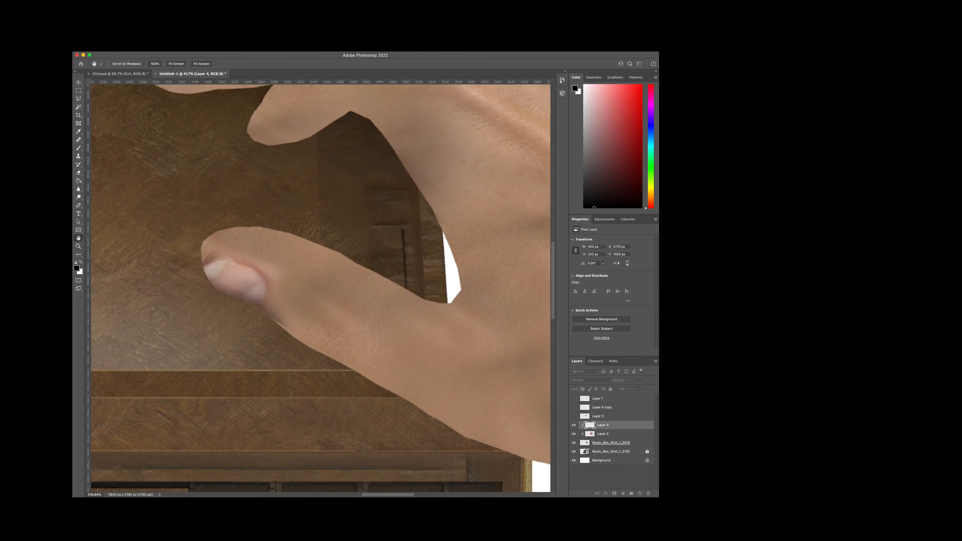
left_click_drag(446, 195, 446, 195)
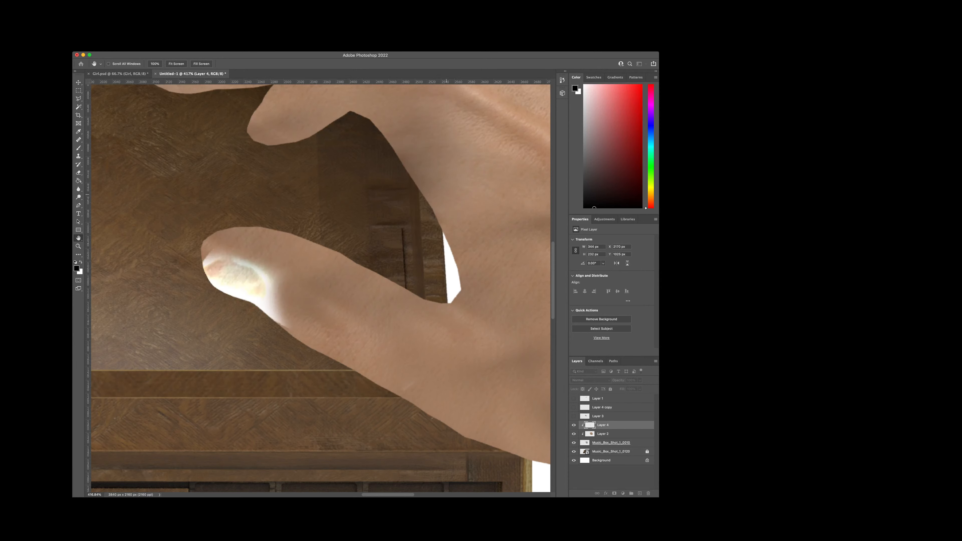
key("e")
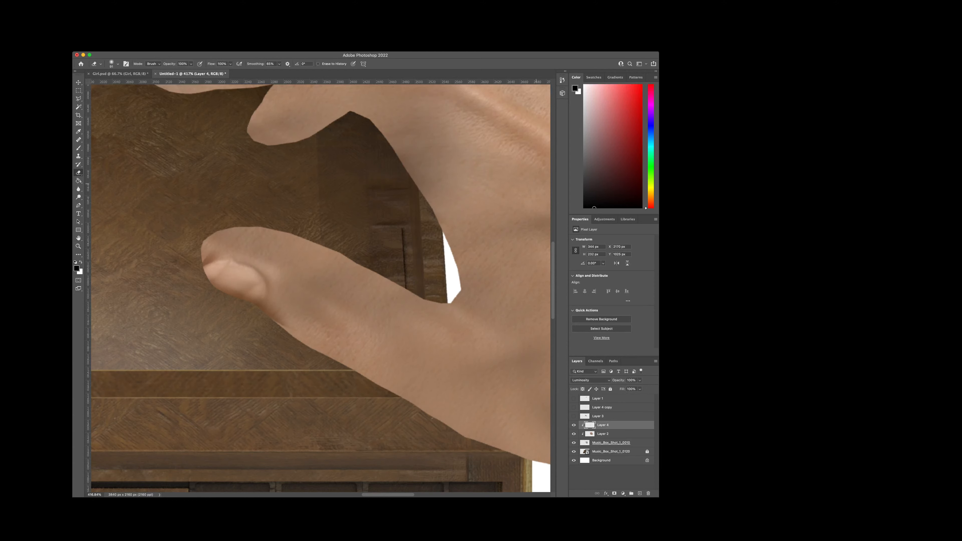
Step: Duplicate the Luminosity thumbnail layer directly above Layer 4, keeping it clipped to the hand
key("super+j")
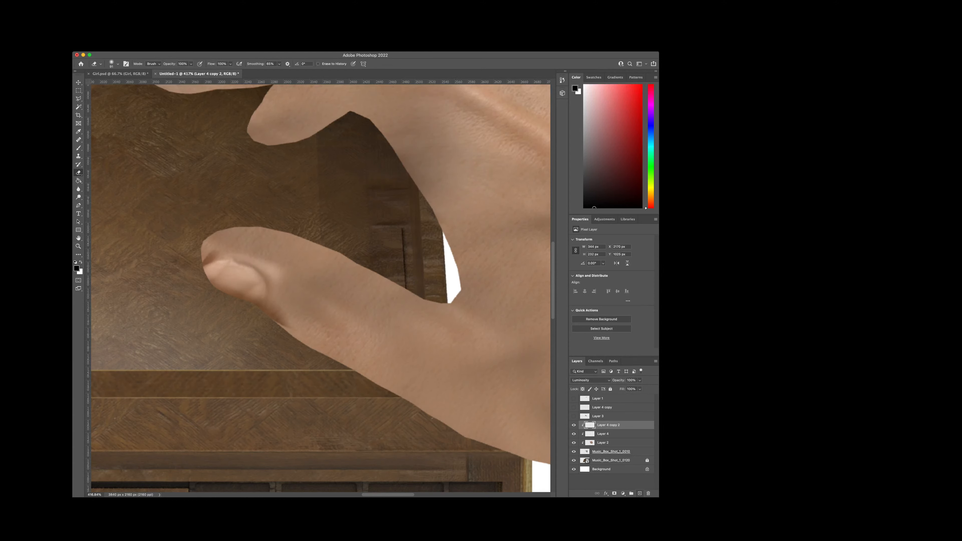
key("super+z")
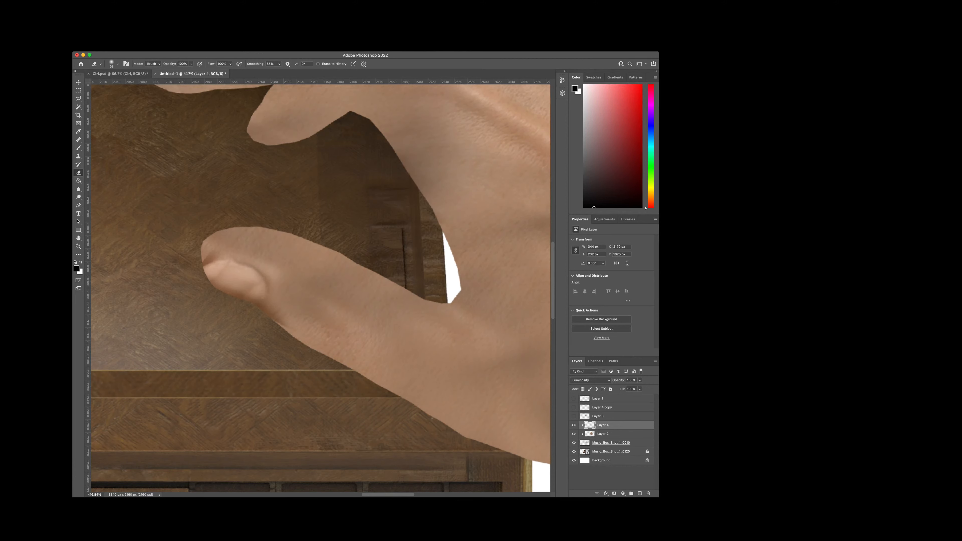
key("super+j")
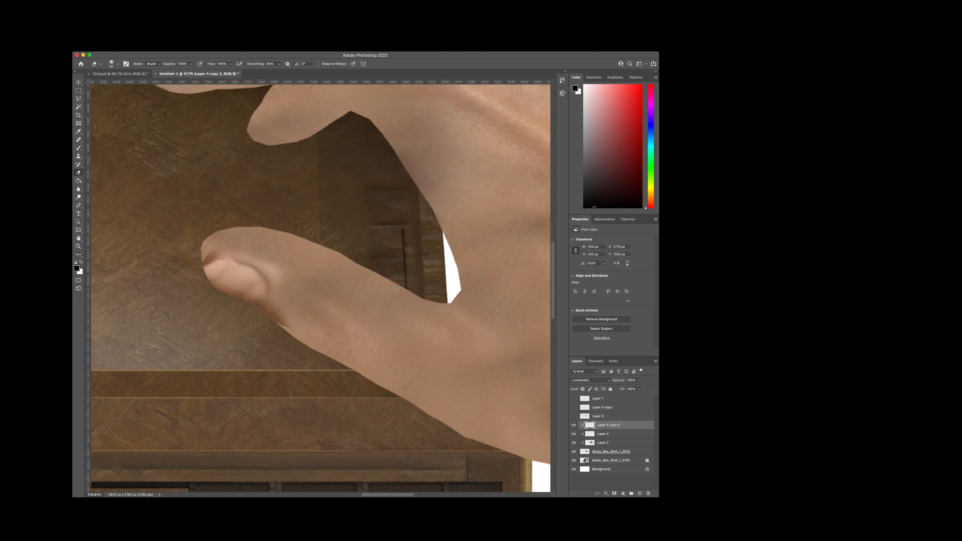
key("space")
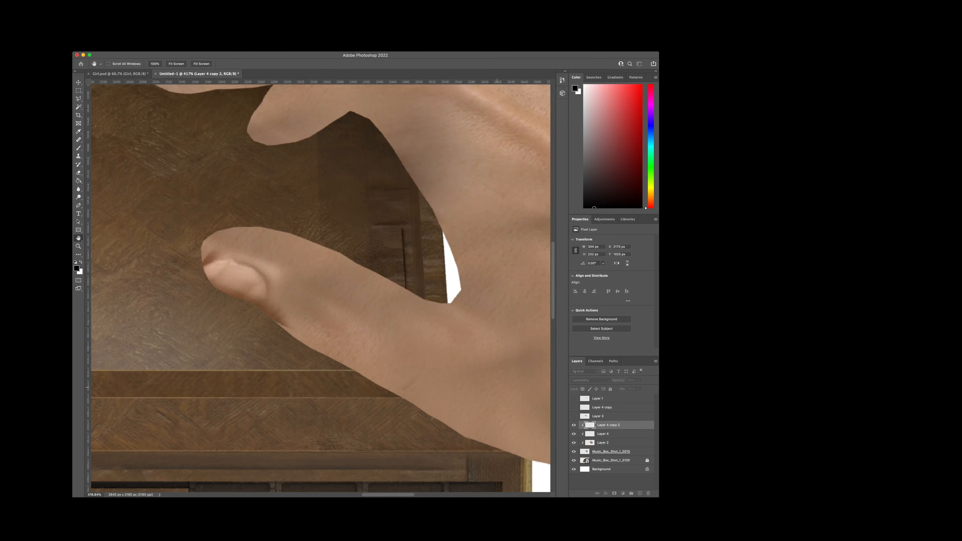
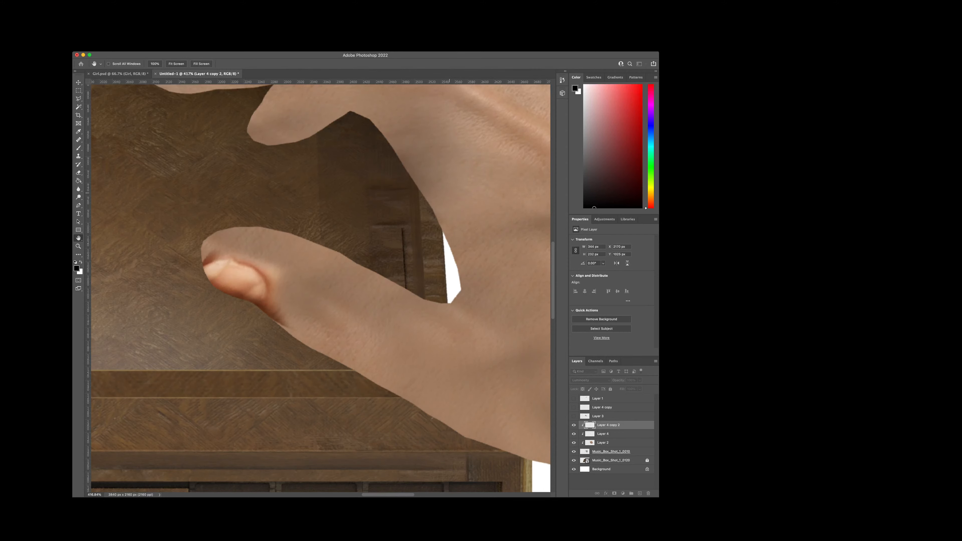
Step: Try the Overlay blend mode on Layer 4 copy 2
key("Return")
scroll(384, 262, "down", 5)
scroll(384, 261, "up", 4)
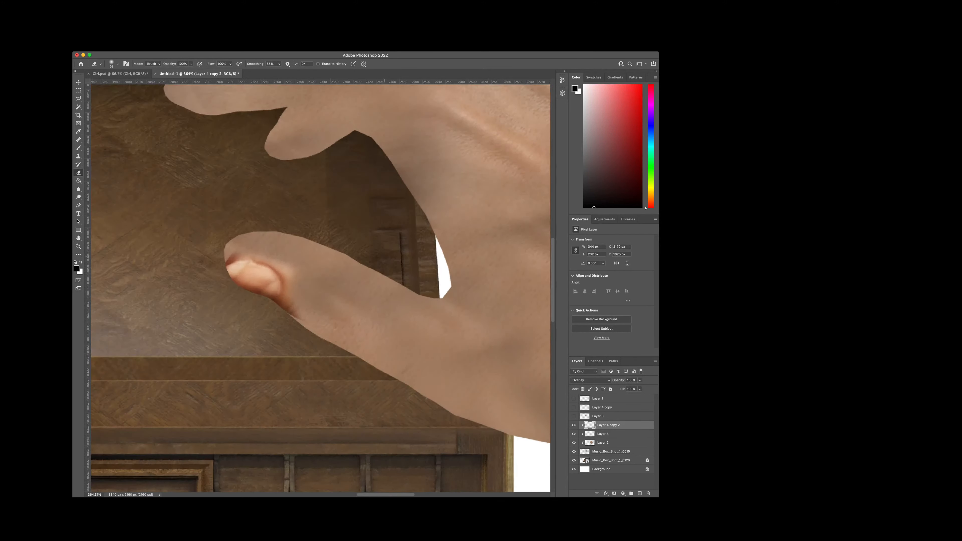
Step: Hide Layer 4 copy 2 and compare the thumb with and without Layer 4
left_click(614, 434)
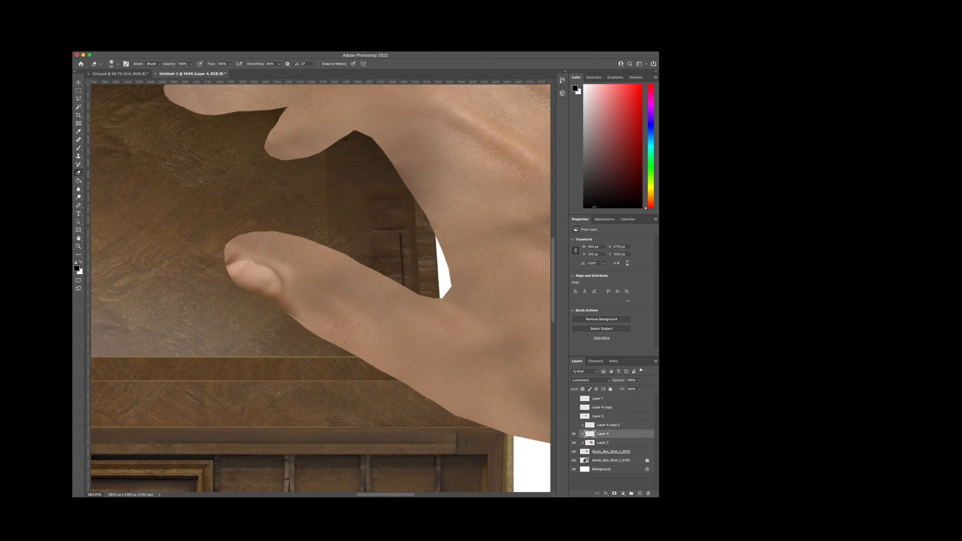
left_click(573, 434)
left_click(573, 434)
Step: Warp the thumbnail on Layer 4 with split grid lines so its tip and upper edge fit the rendered thumb
scroll(288, 299, "up", 2)
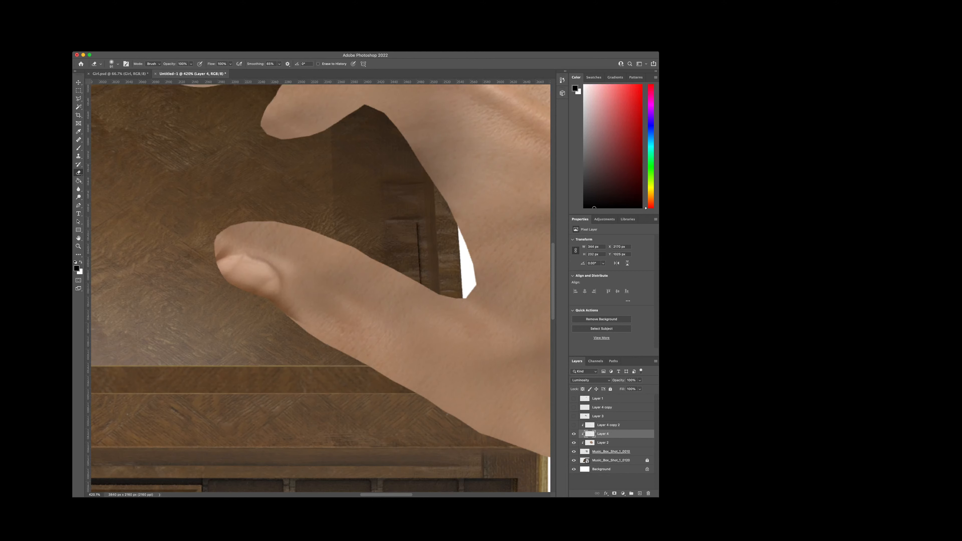
left_click(248, 285)
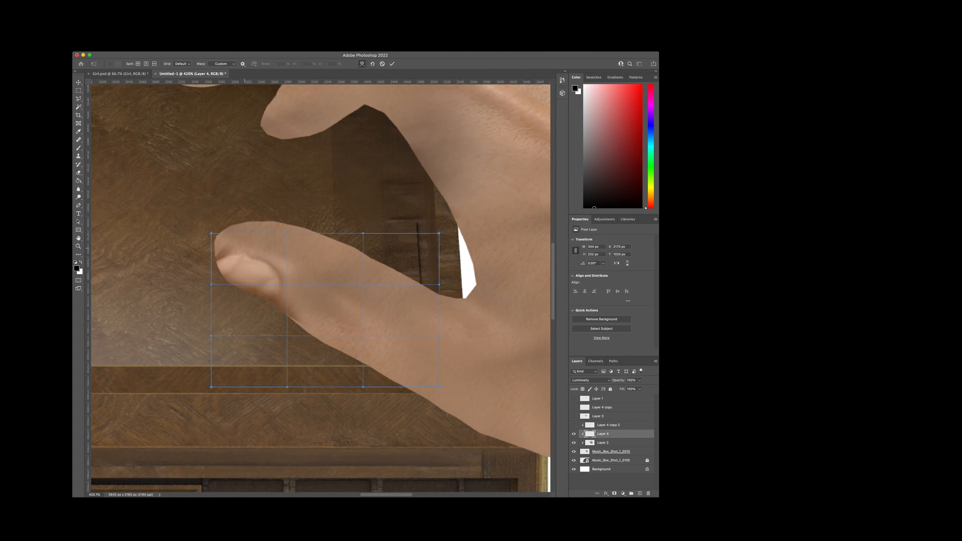
left_click_drag(242, 250, 234, 242)
left_click(239, 248, "alt")
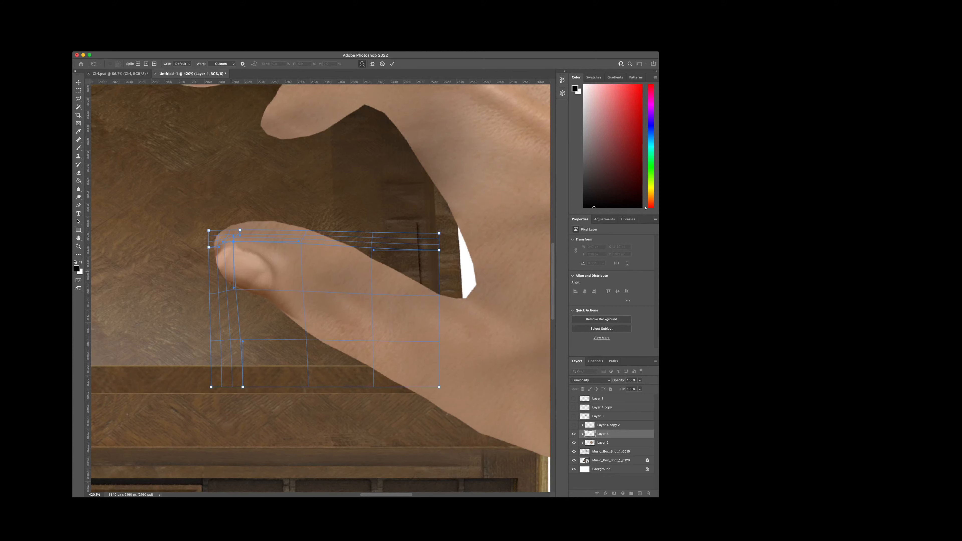
left_click_drag(223, 274, 222, 249)
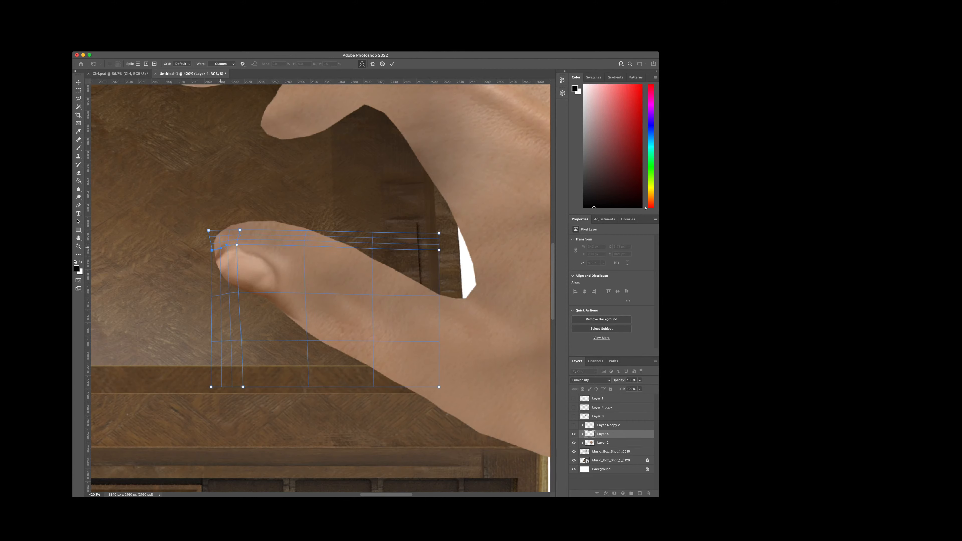
left_click_drag(222, 249, 222, 246)
scroll(269, 324, "up", 3)
scroll(270, 324, "up", 3)
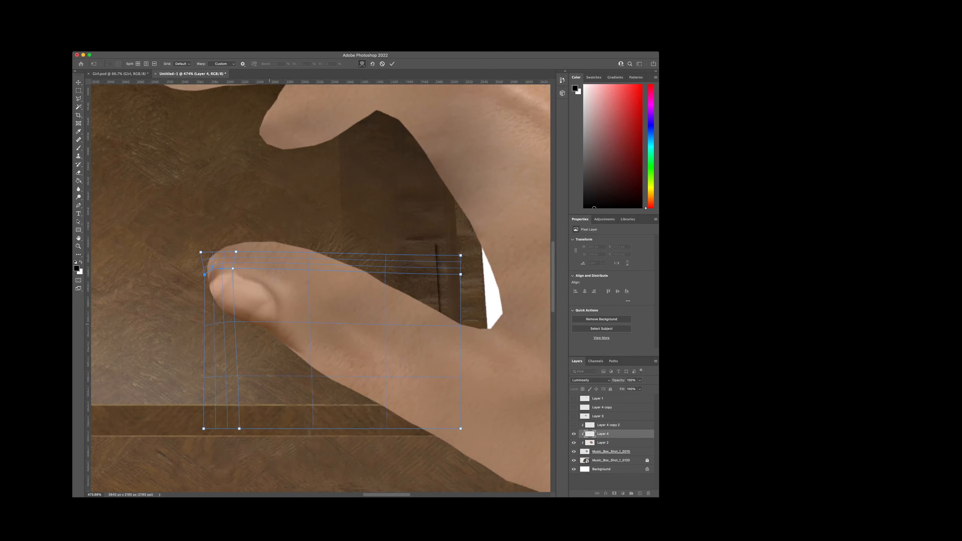
scroll(303, 326, "up", 1)
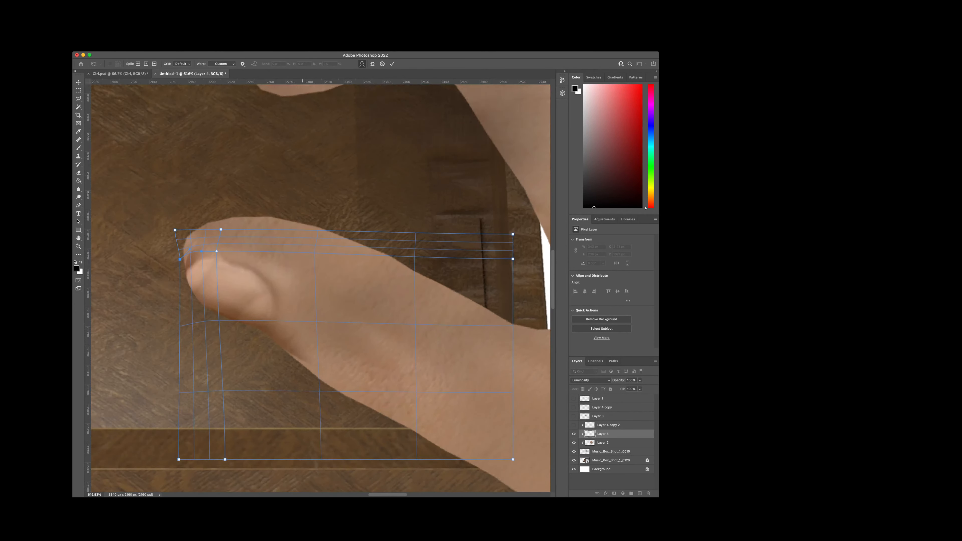
left_click_drag(302, 344, 301, 348)
key("Return")
Step: Erase the leftover skin shading beside the thumbnail on Layer 4 and undo the last eraser stroke
key("e")
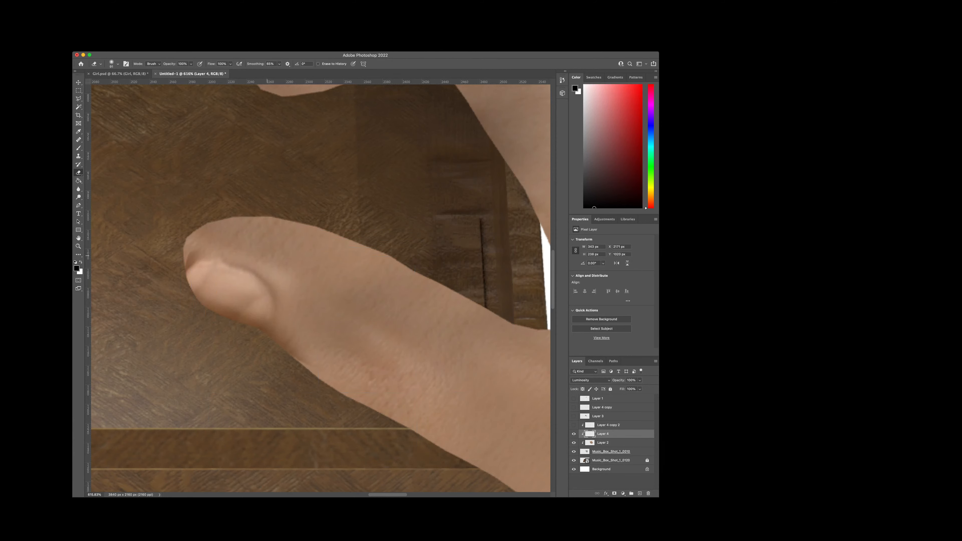
left_click_drag(323, 316, 327, 336)
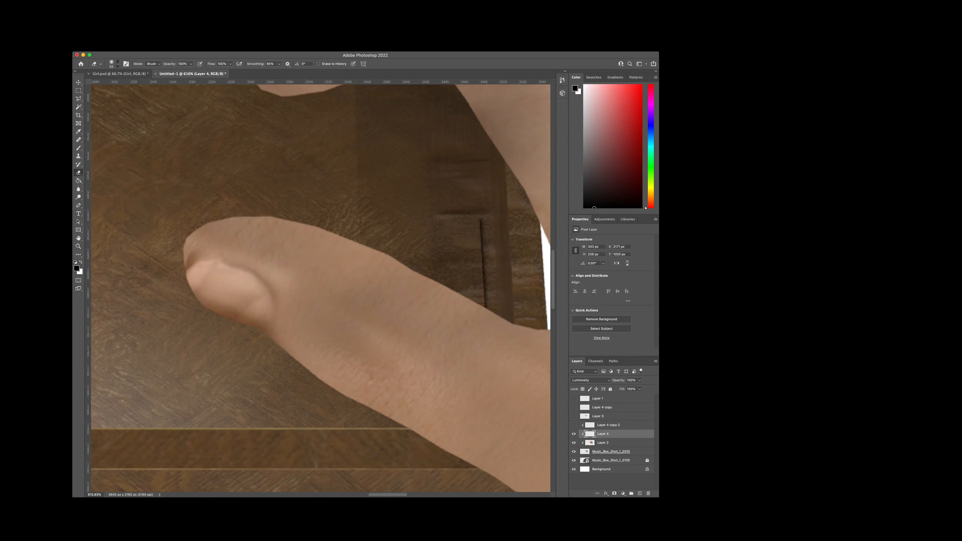
left_click_drag(288, 285, 238, 271)
key("super+z")
Step: Hide Layer 4, show Layer 4 copy 2 instead, and set its blend mode to Normal
left_click(573, 442)
left_click(573, 434)
left_click(574, 425)
left_click(616, 426)
key("space")
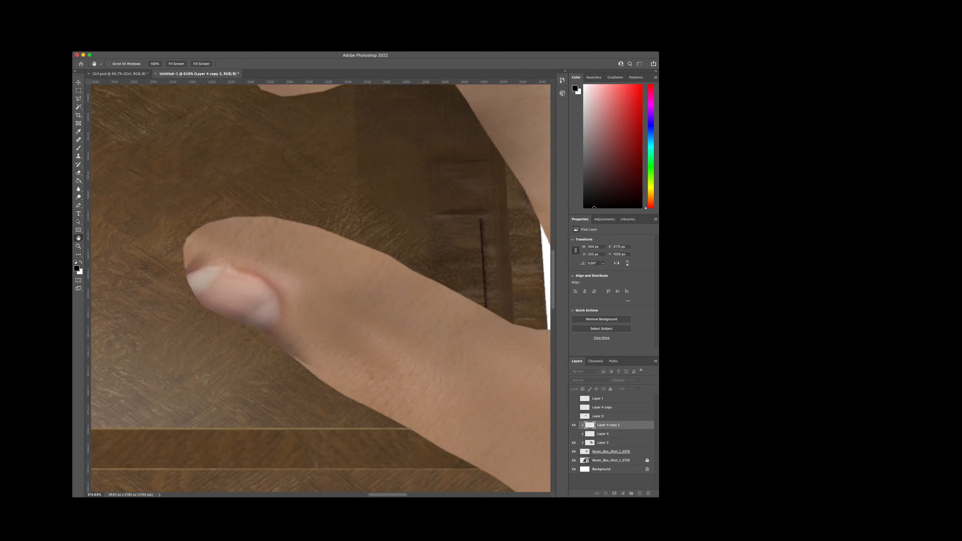
Step: Try warping the nail tip on Layer 4 copy 2 with a split grid and undo the distortion
scroll(333, 276, "down", 5)
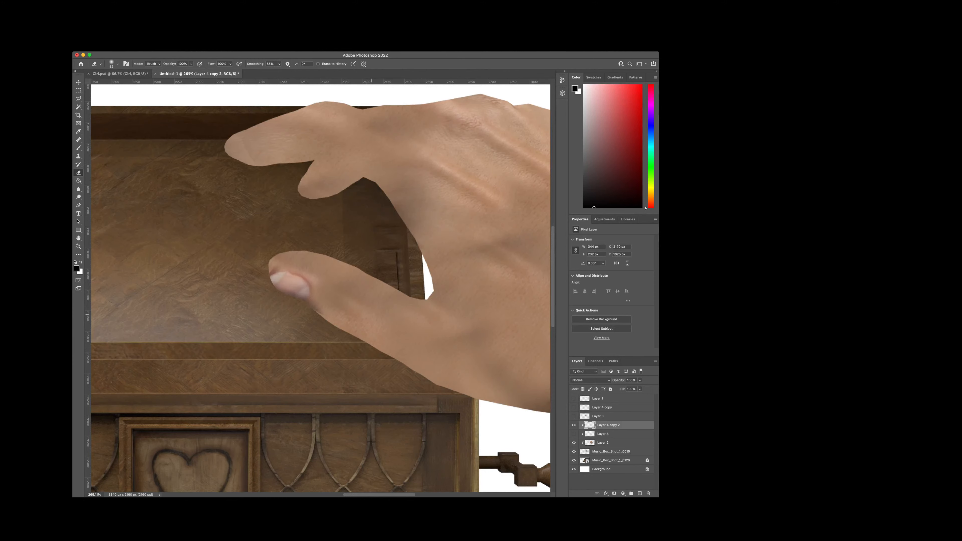
scroll(353, 304, "up", 4)
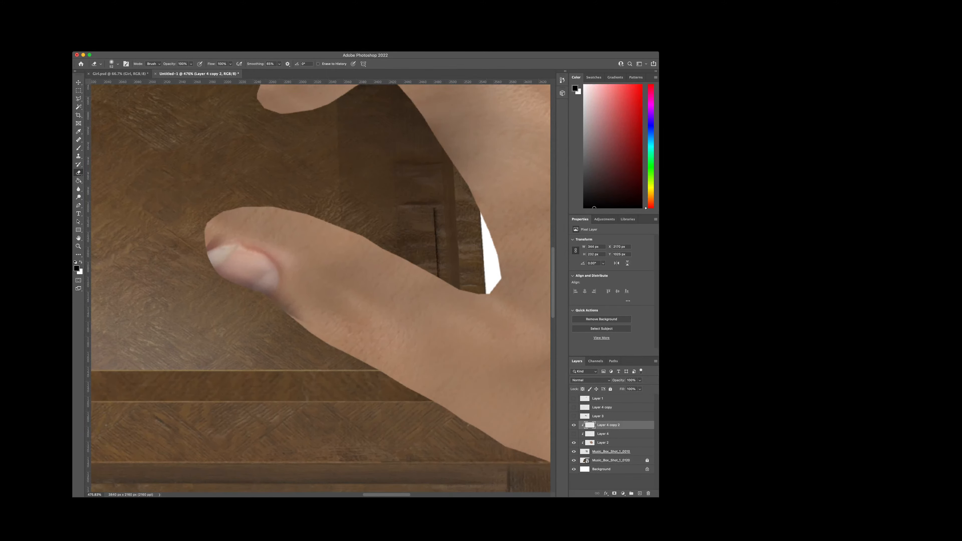
left_click(130, 231)
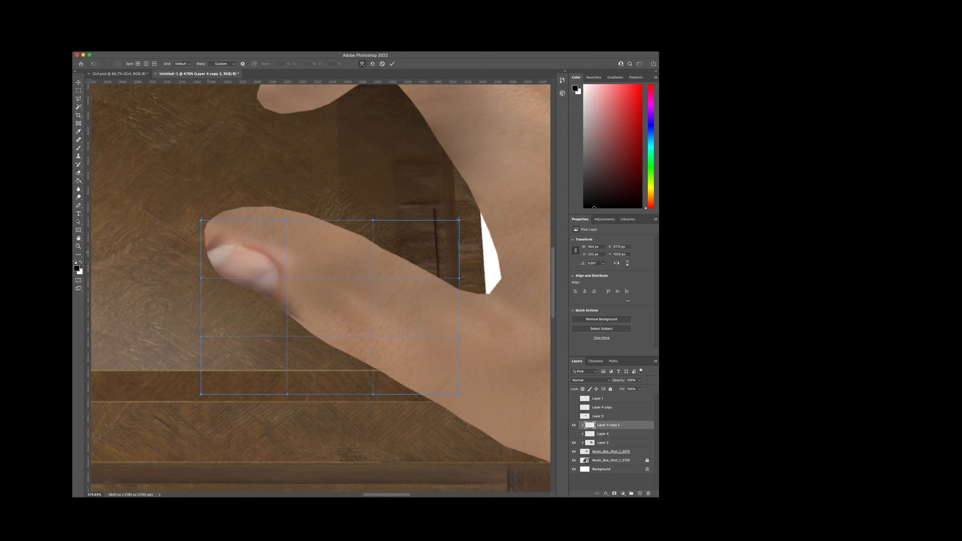
scroll(207, 251, "up", 6)
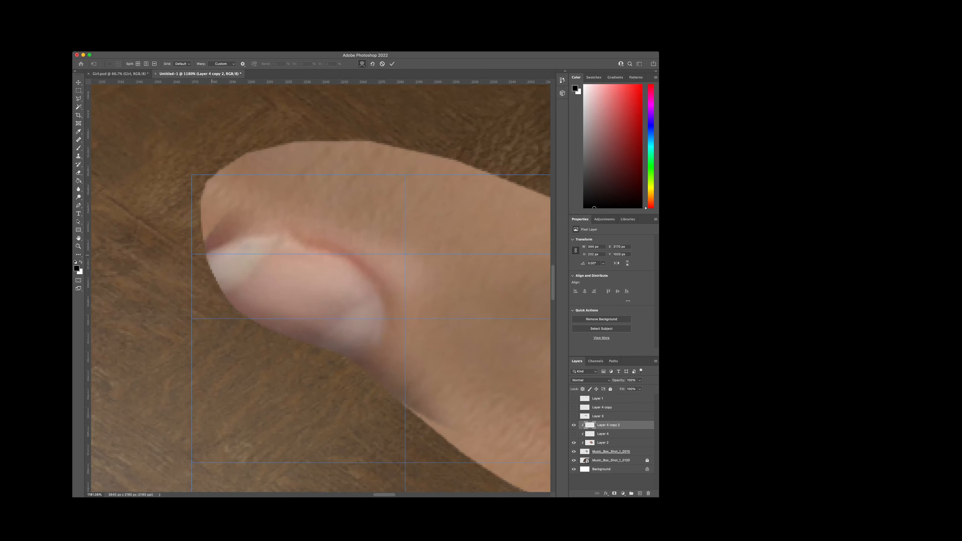
left_click_drag(192, 253, 198, 258)
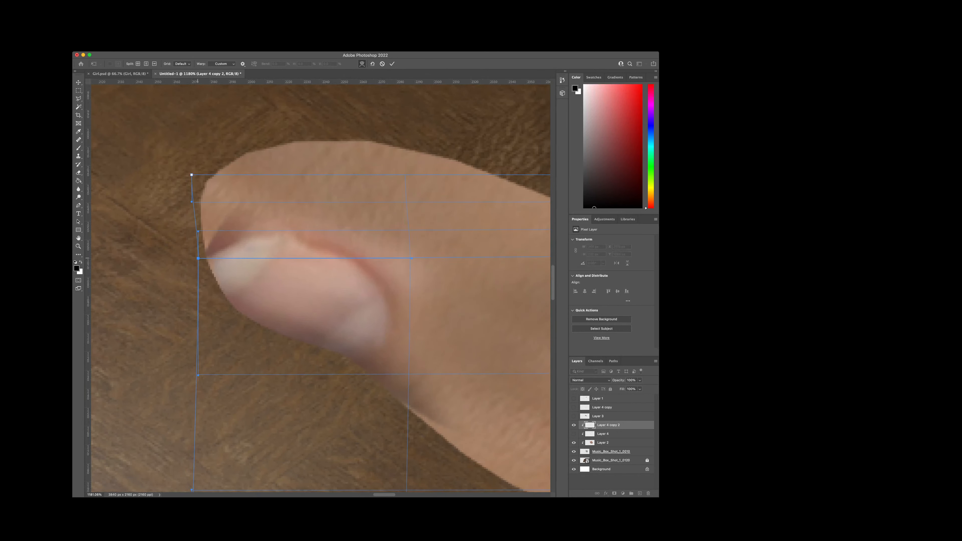
key("super+z")
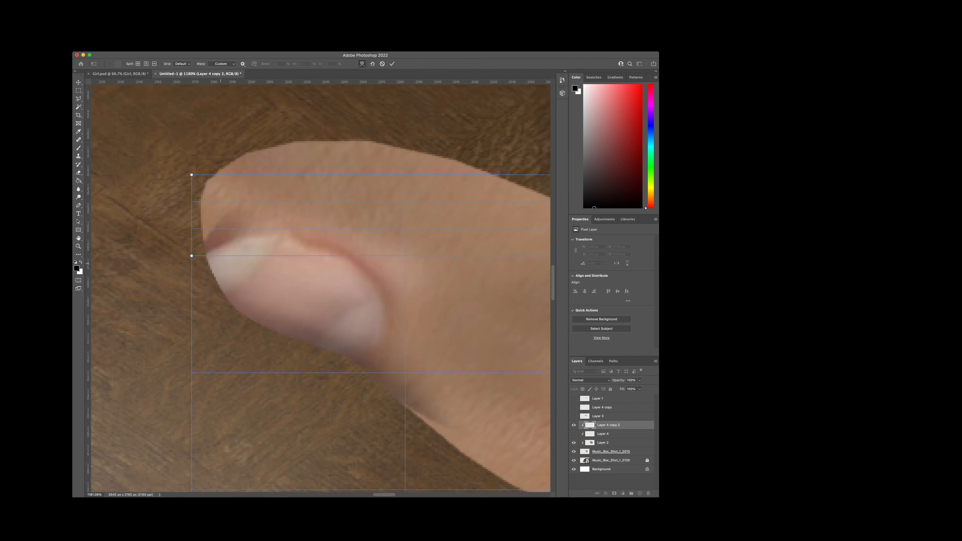
scroll(230, 268, "down", 9)
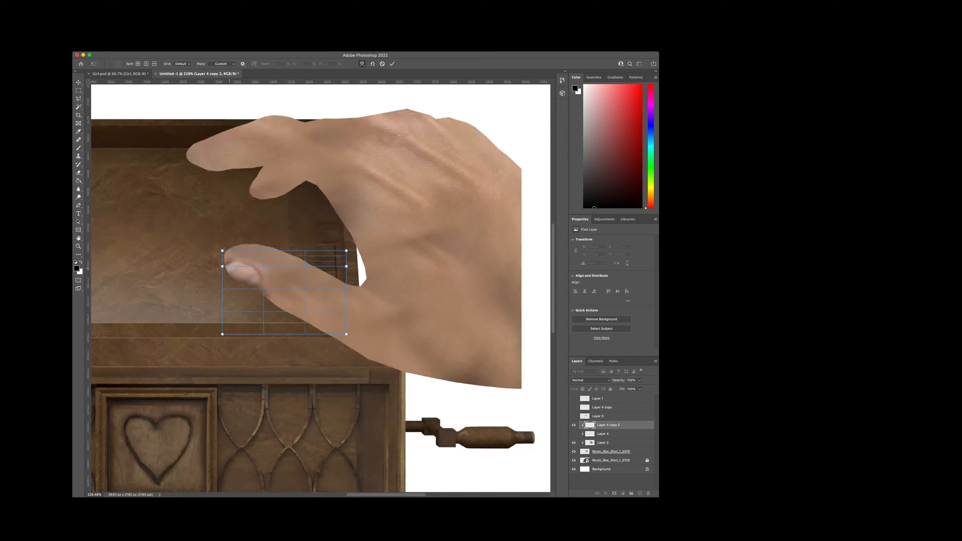
key("Return")
scroll(230, 268, "up", 4)
Step: Delete the leftover photographed skin behind the thumbnail on Layer 4 copy 2 using a rectangular selection
key("m")
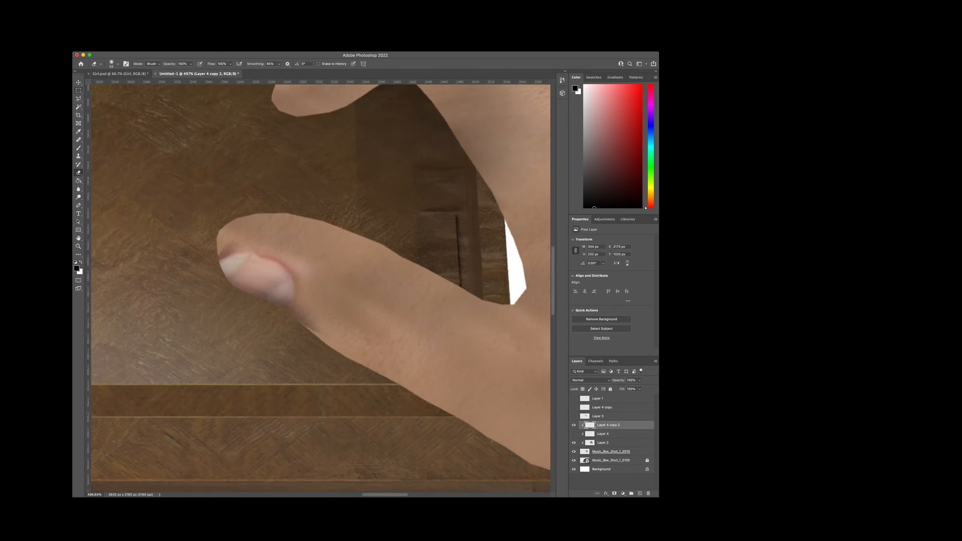
scroll(247, 268, "down", 1)
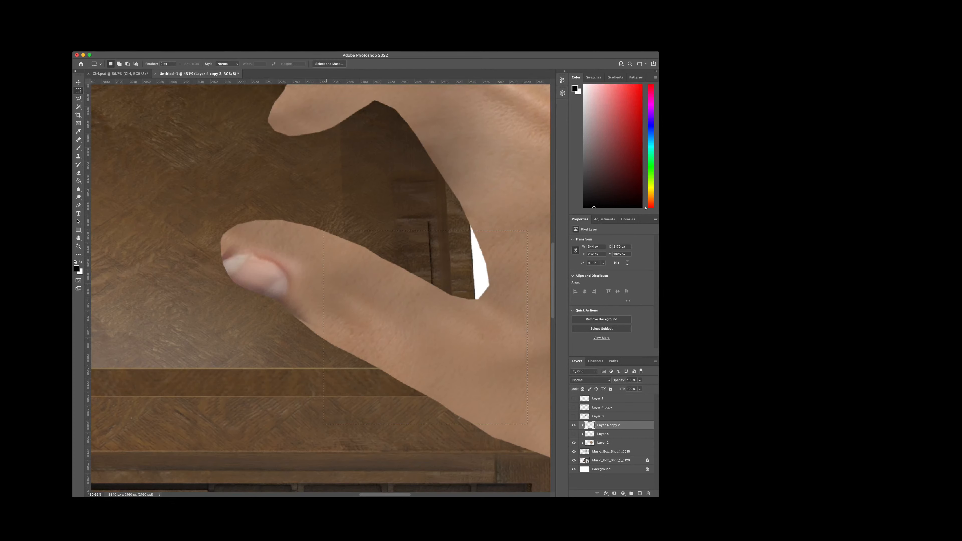
left_click_drag(323, 424, 317, 425)
Step: Show Layer 3, cut its lowest photographed finger along a polygonal lasso outline, and paste it onto its own layer with Layer 3 hidden
key("l")
scroll(234, 263, "up", 3)
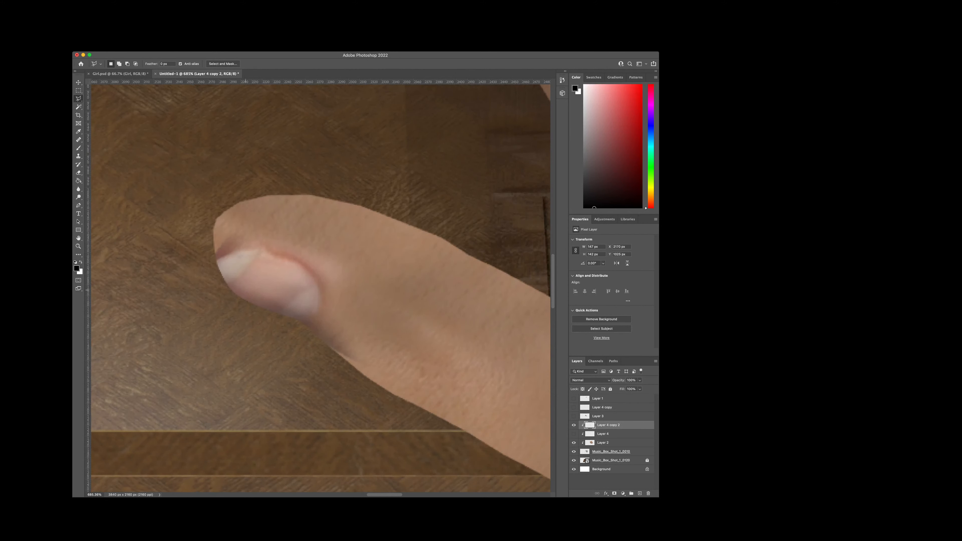
scroll(320, 288, "down", 3)
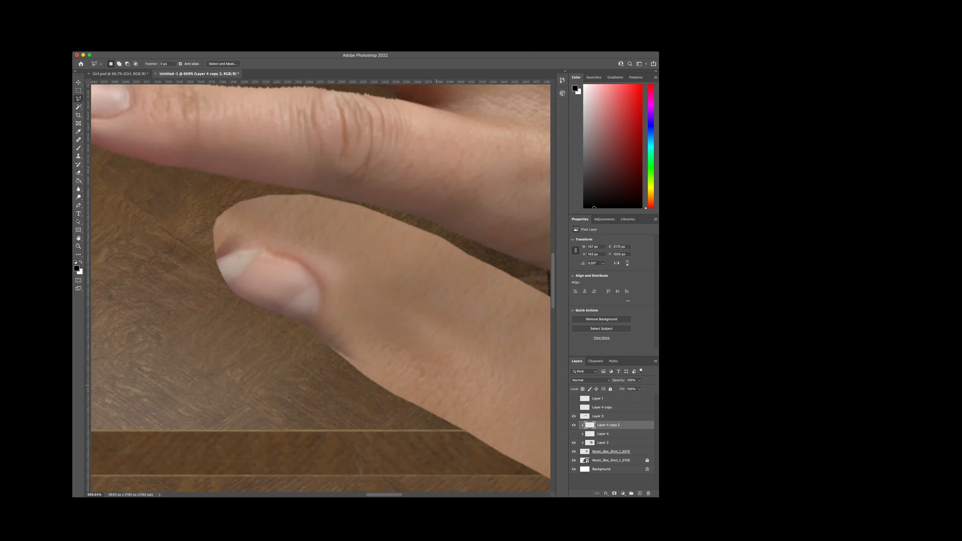
left_click(606, 416)
scroll(383, 341, "down", 6)
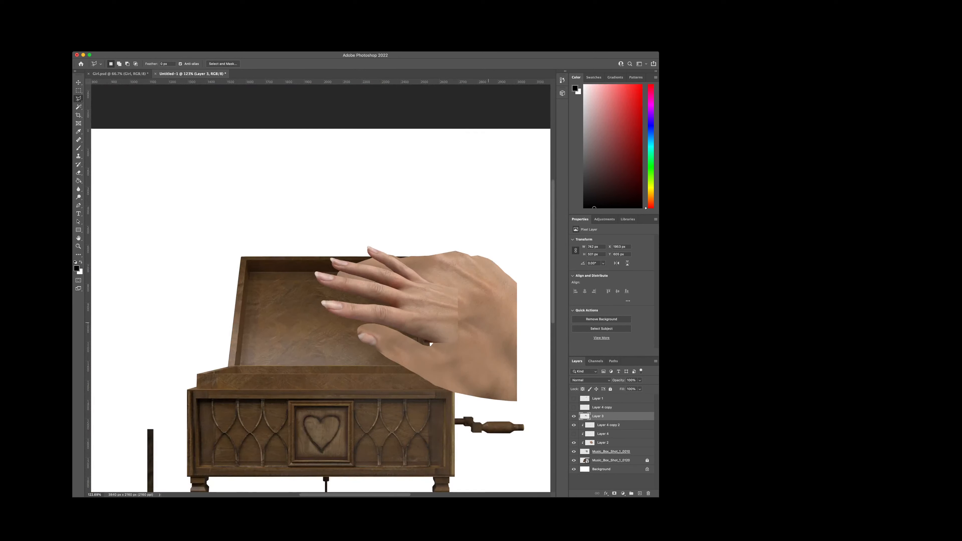
scroll(489, 323, "up", 4)
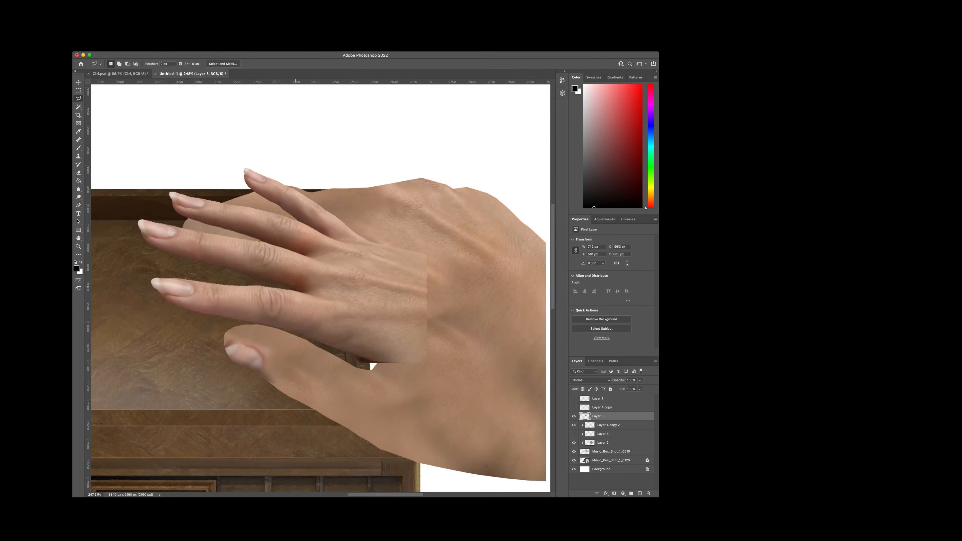
left_click(332, 300)
left_click(354, 309)
left_click(370, 322)
left_click(354, 349)
left_click(337, 359)
left_click(273, 370)
left_click(152, 345)
left_click(103, 283)
left_click(143, 264)
left_click(289, 290)
key("Delete")
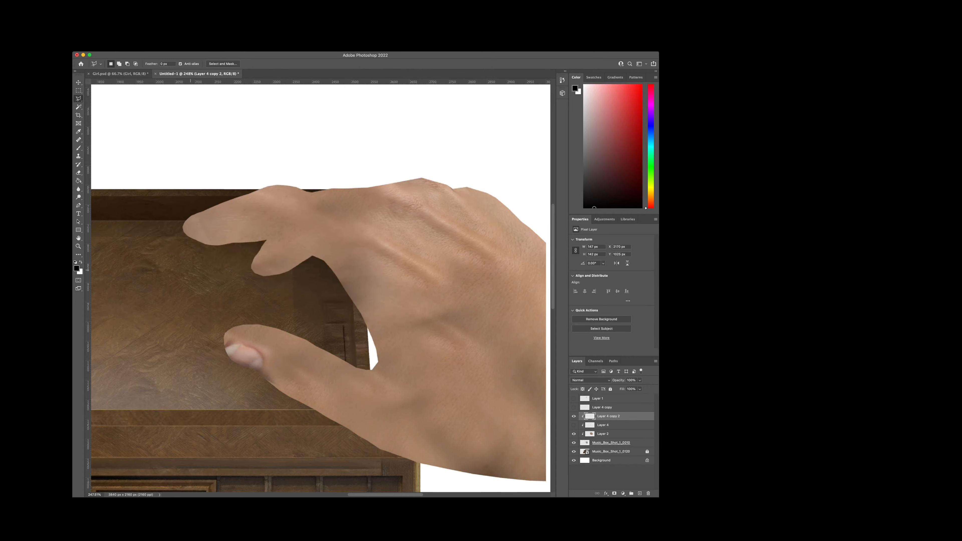
key("ctrl+v")
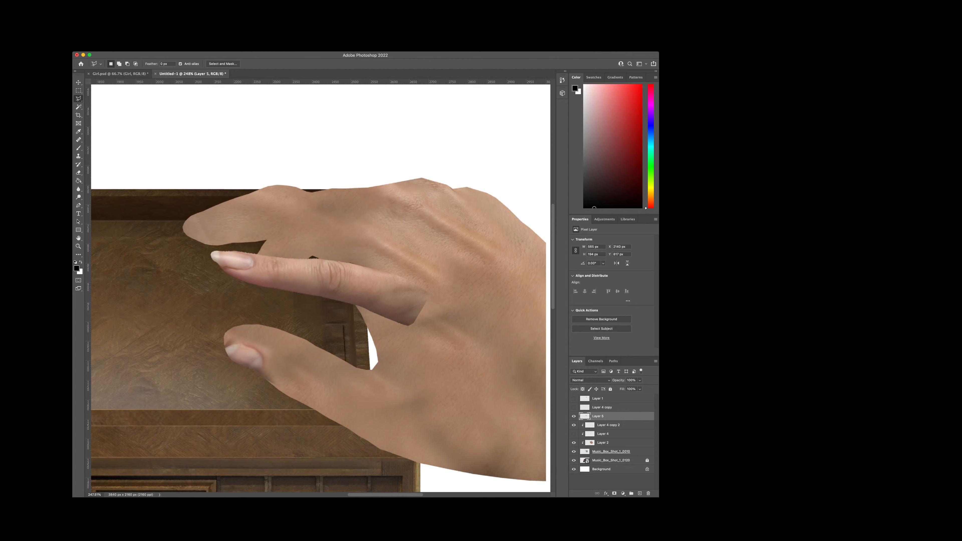
Step: Clip the pasted finger layer to the hand and move it over the rendered index finger
key("super+alt+g")
key("v")
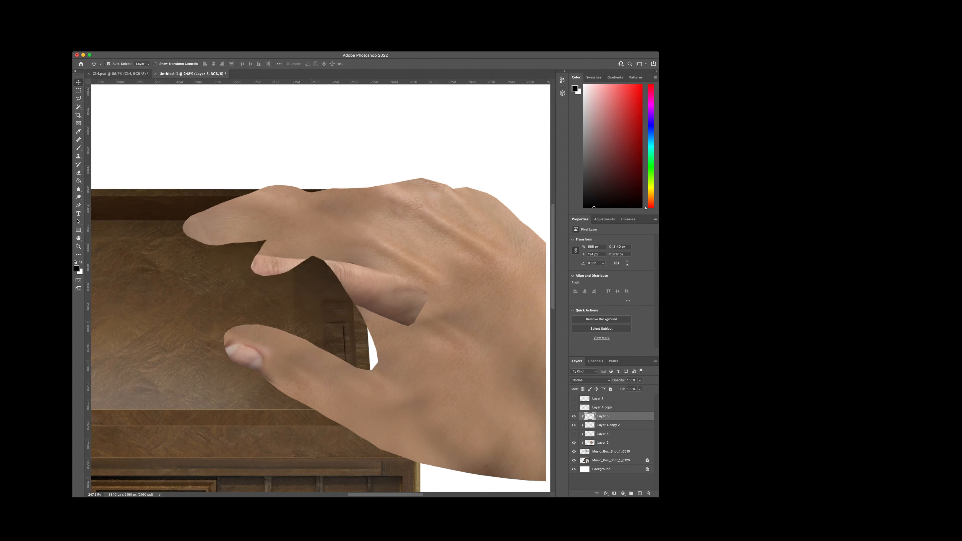
left_click_drag(369, 275, 352, 237)
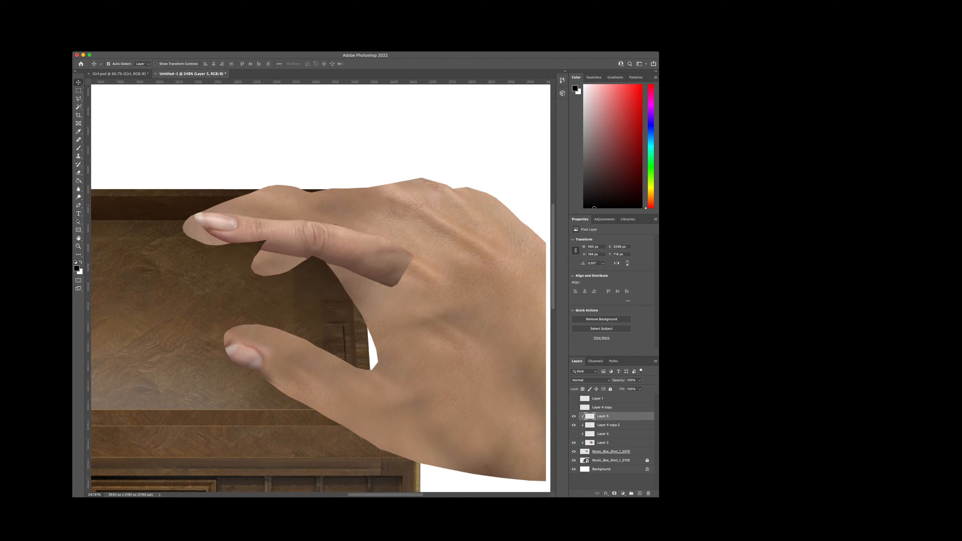
Step: Puppet-warp the pasted finger on Layer 5 with pins at fingertip, middle knuckle and base so it bends along the rendered index finger
left_click(227, 227)
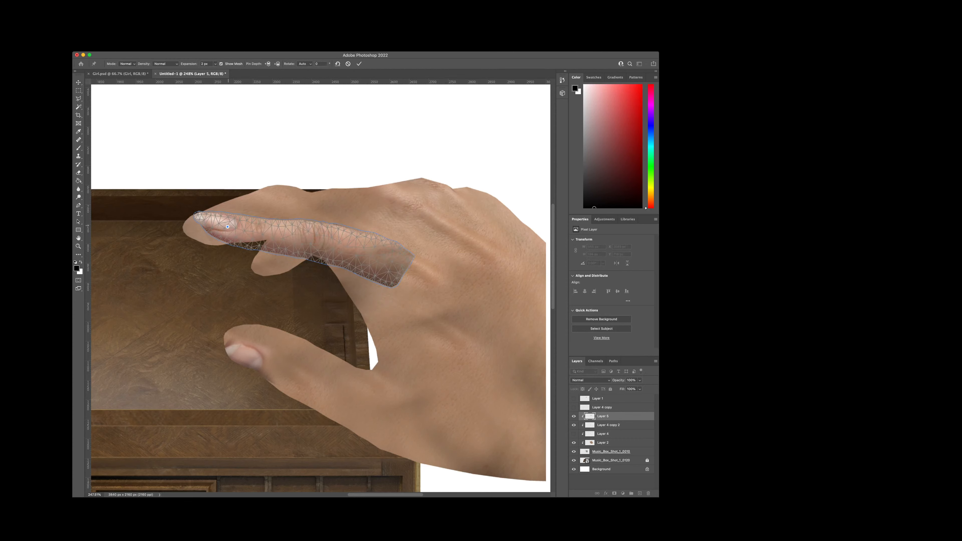
left_click_drag(227, 227, 201, 229)
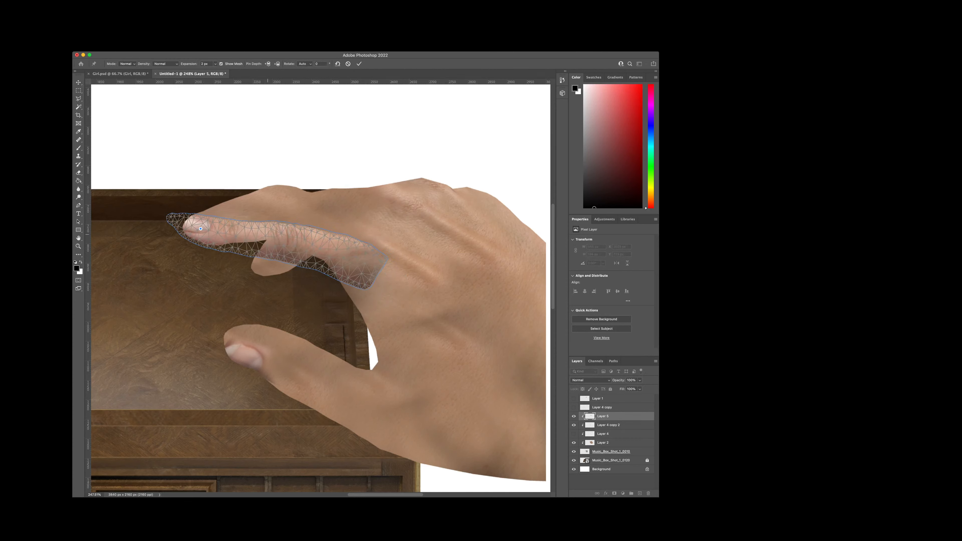
left_click_drag(287, 230, 282, 216)
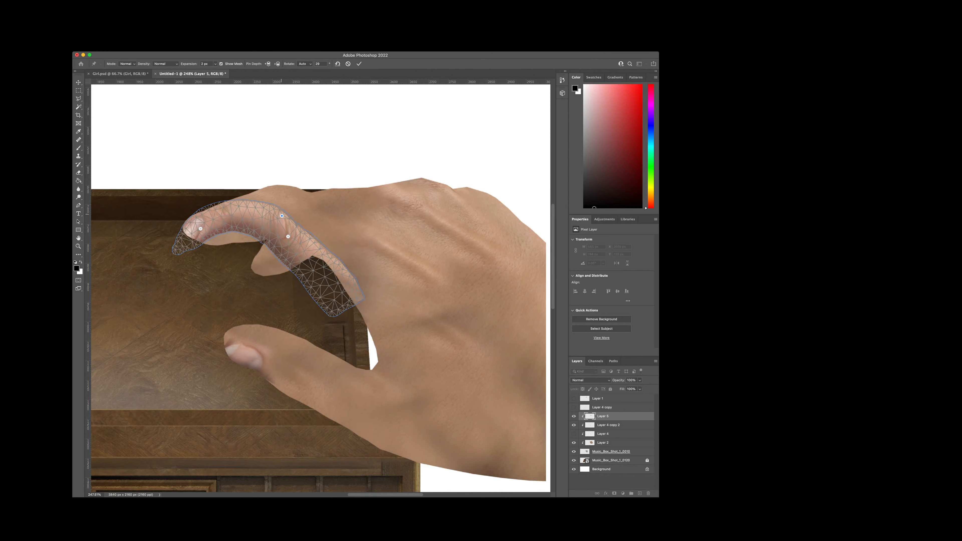
key("BackSpace")
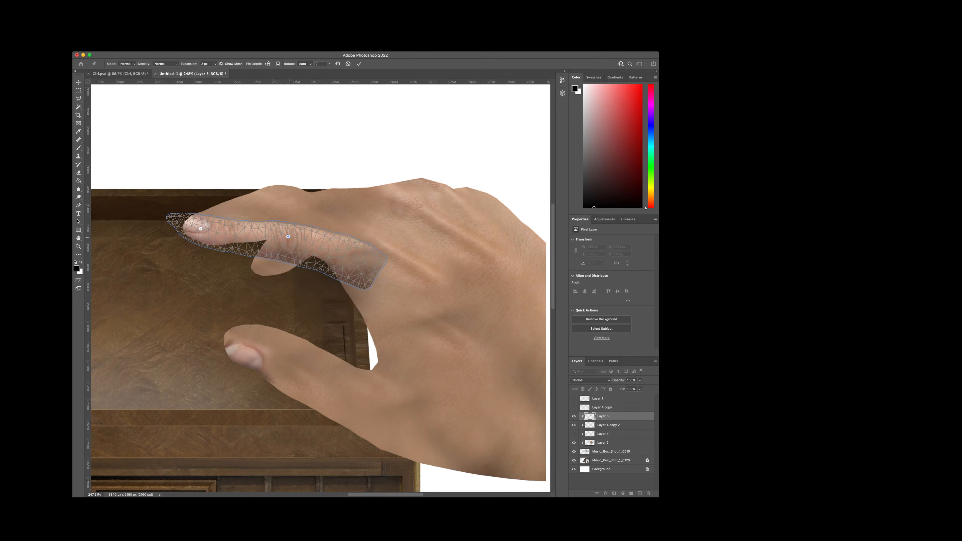
left_click_drag(288, 236, 276, 192)
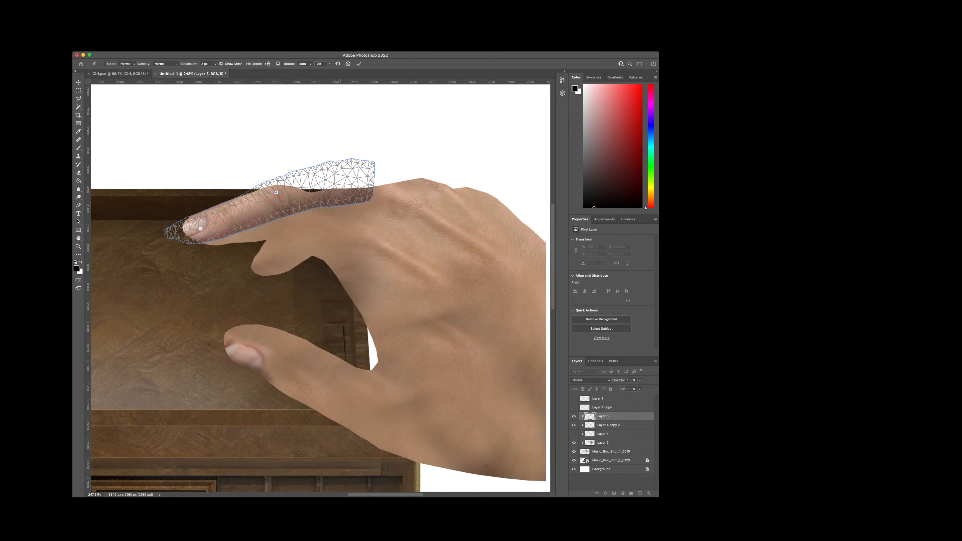
left_click_drag(345, 178, 343, 231)
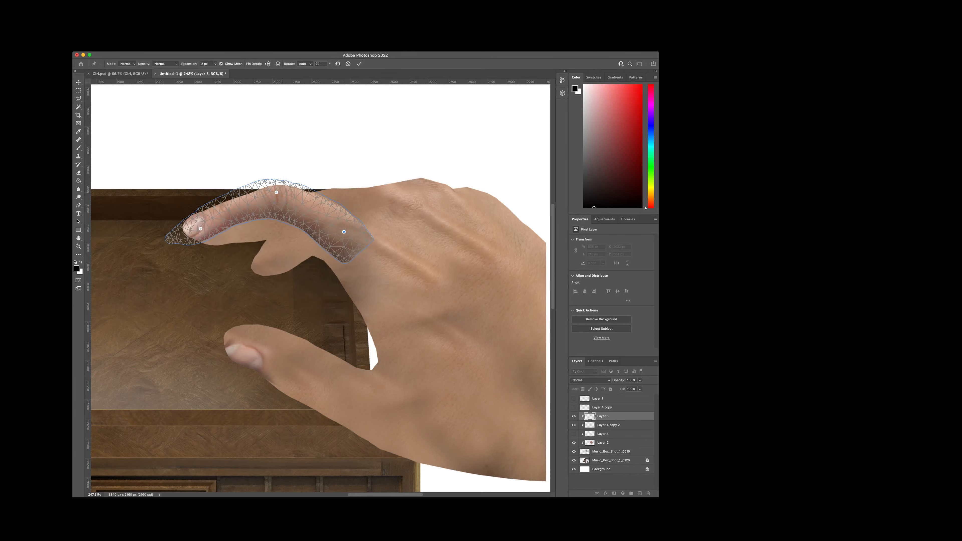
left_click_drag(276, 192, 278, 201)
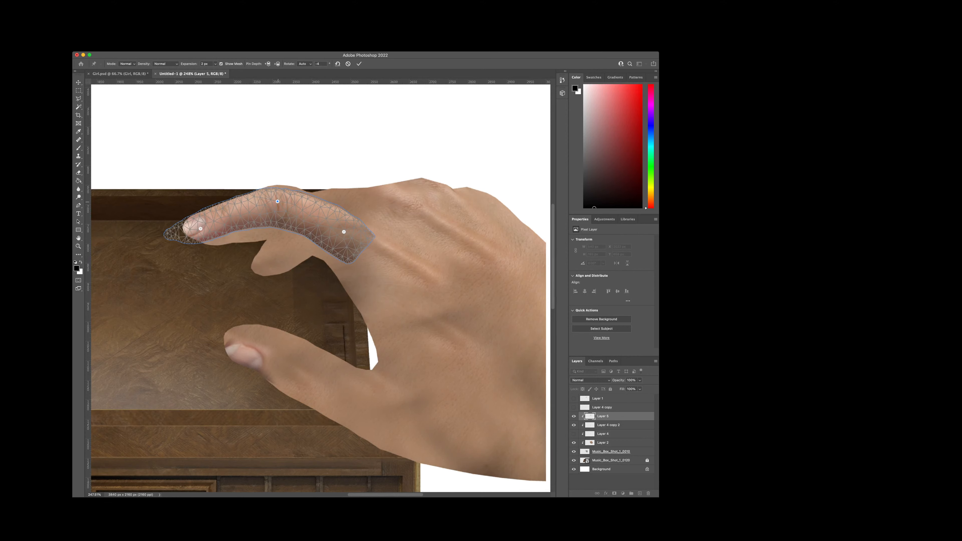
left_click_drag(277, 201, 277, 200)
Step: Shift the fingertip pin so the photographed nail fits the tip of the rendered index finger, and apply the puppet warp
scroll(298, 194, "up", 3)
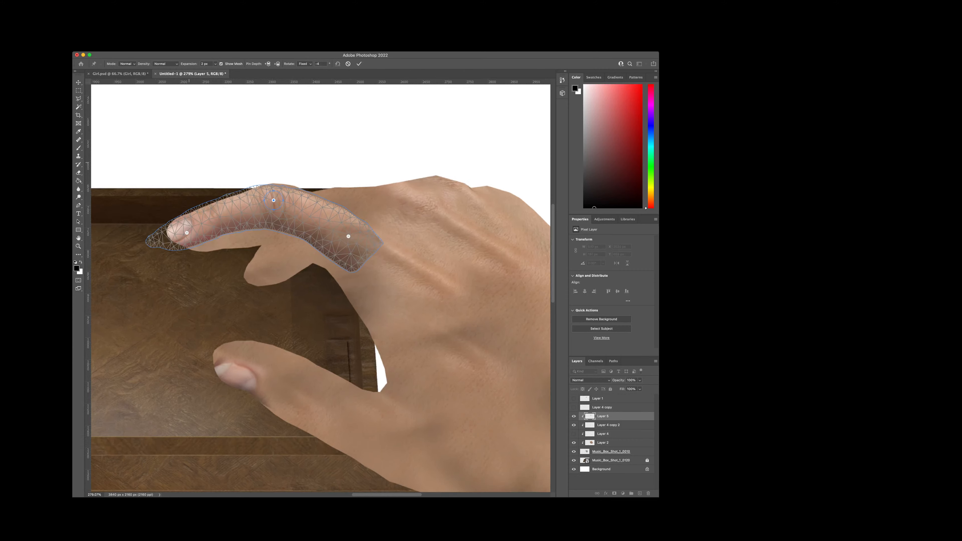
left_click_drag(281, 189, 281, 188)
left_click_drag(177, 237, 190, 230)
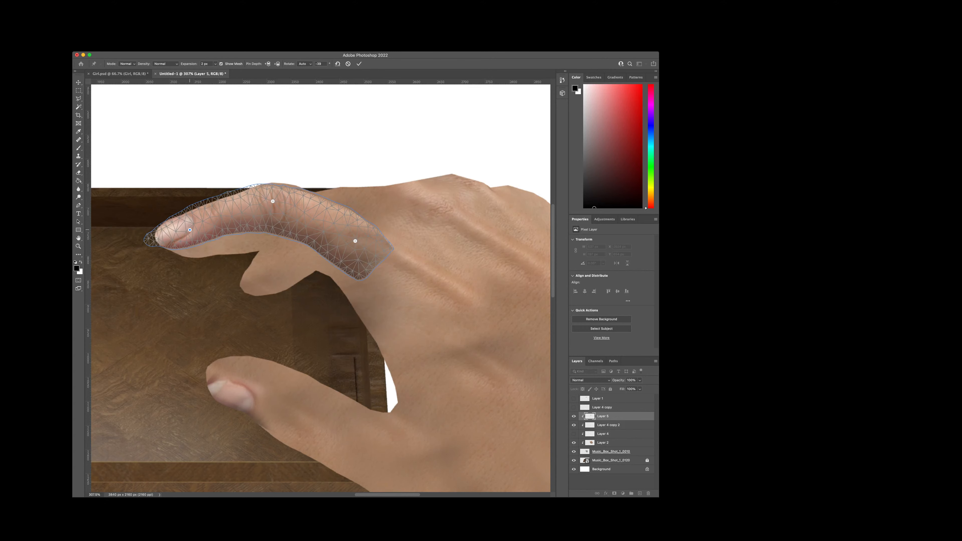
key("Return")
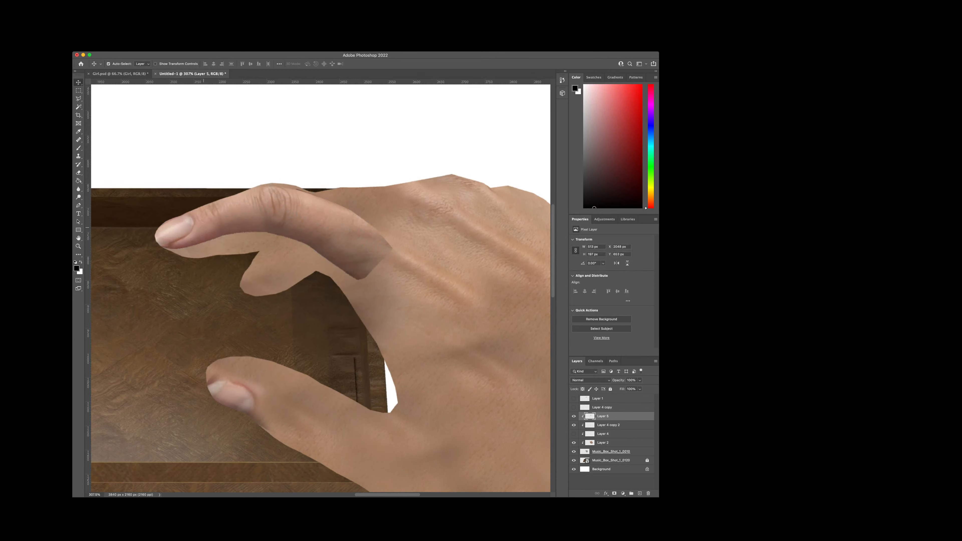
Step: Warp the pasted finger so its middle knuckle rises to the hand's upper edge and the nail end stretches outward
scroll(269, 204, "up", 2)
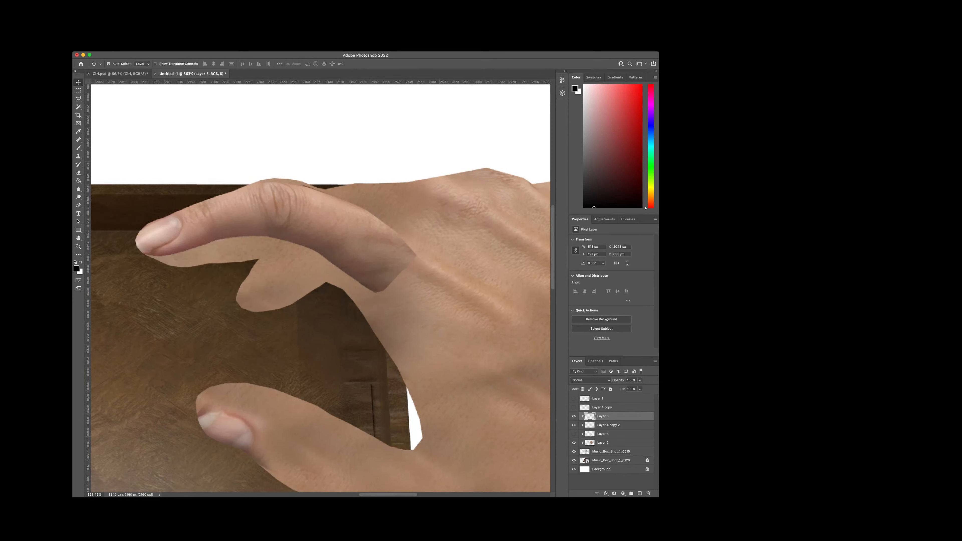
key("super+t")
left_click(279, 219, "alt")
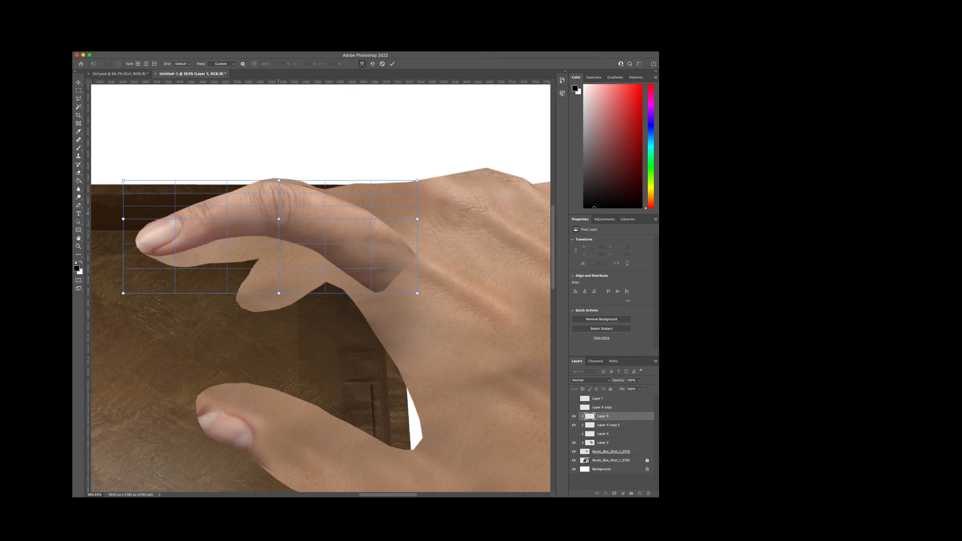
left_click_drag(279, 219, 281, 199)
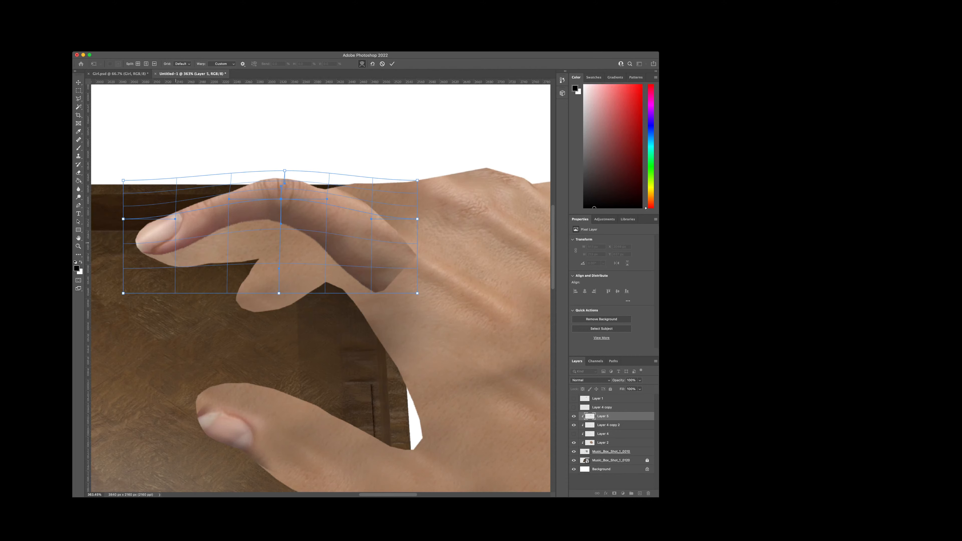
left_click_drag(123, 218, 115, 218)
left_click_drag(130, 254, 138, 252)
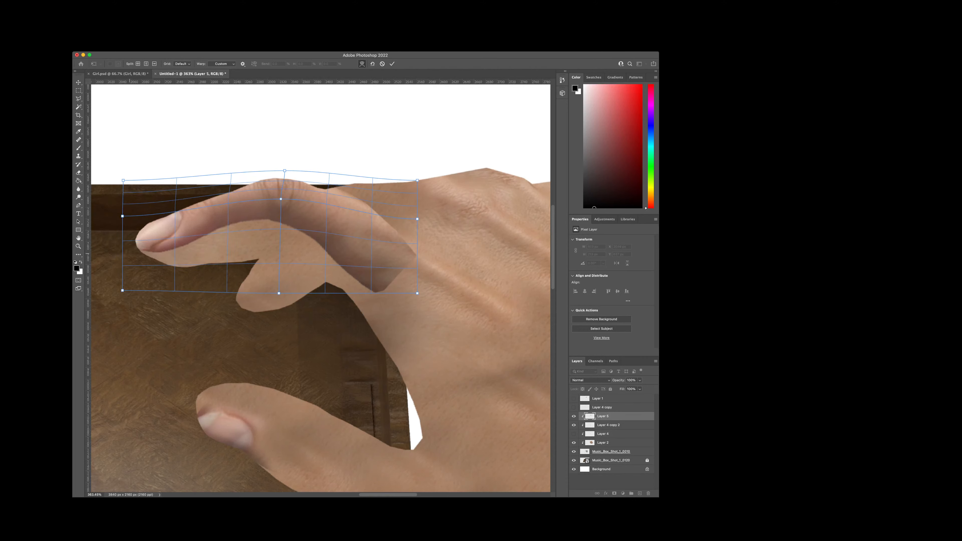
left_click_drag(188, 221, 183, 226)
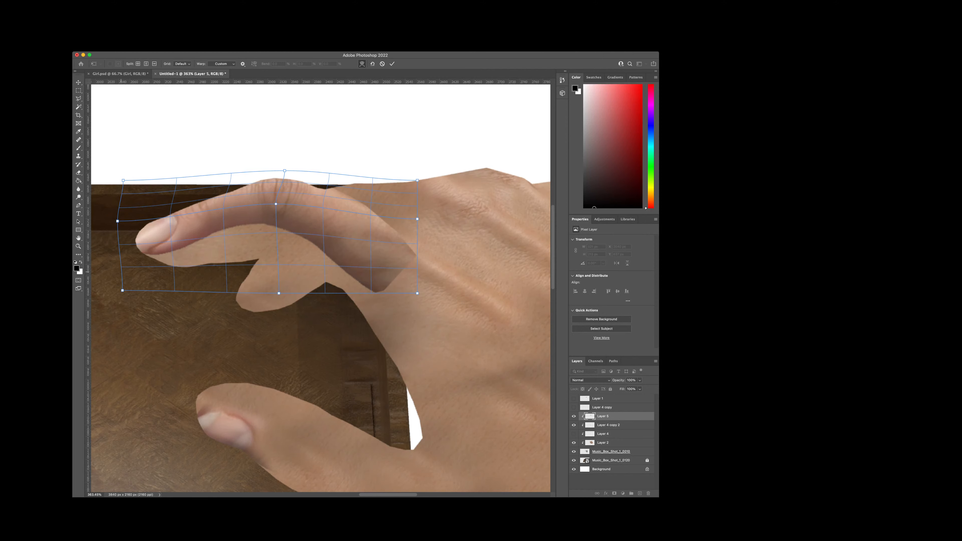
left_click_drag(122, 271, 185, 247)
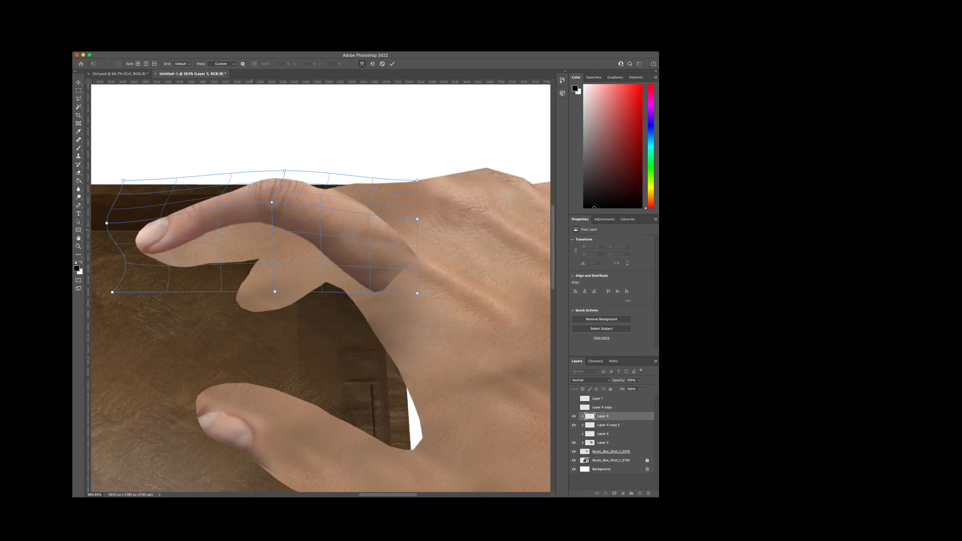
left_click_drag(291, 222, 295, 218)
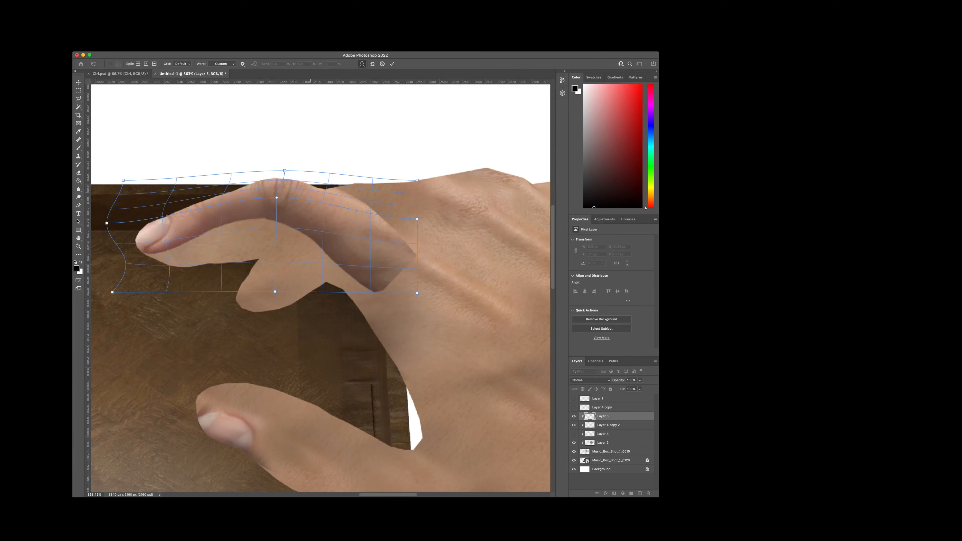
Step: Refine the warp around the knuckle and flatten the nail toward the fingertip's upper edge, then apply it
mouse_move(284, 170)
left_mouse_down()
mouse_move(280, 186)
mouse_move(293, 178)
left_mouse_up()
left_click(287, 177)
left_click_drag(213, 206, 181, 227)
key("super+z")
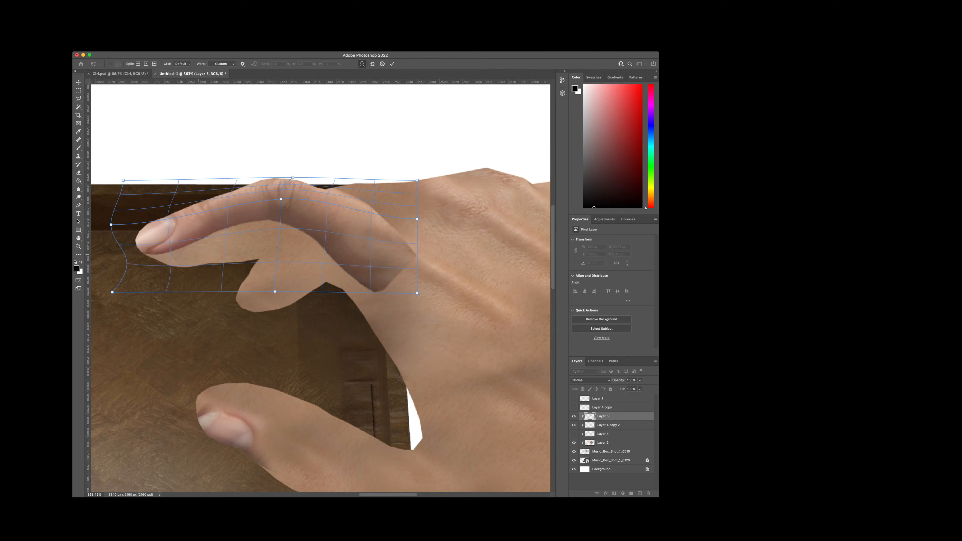
mouse_move(183, 243)
left_mouse_down()
mouse_move(191, 239)
mouse_move(131, 246)
mouse_move(166, 246)
left_mouse_up()
left_click(178, 247, "alt")
key("Return")
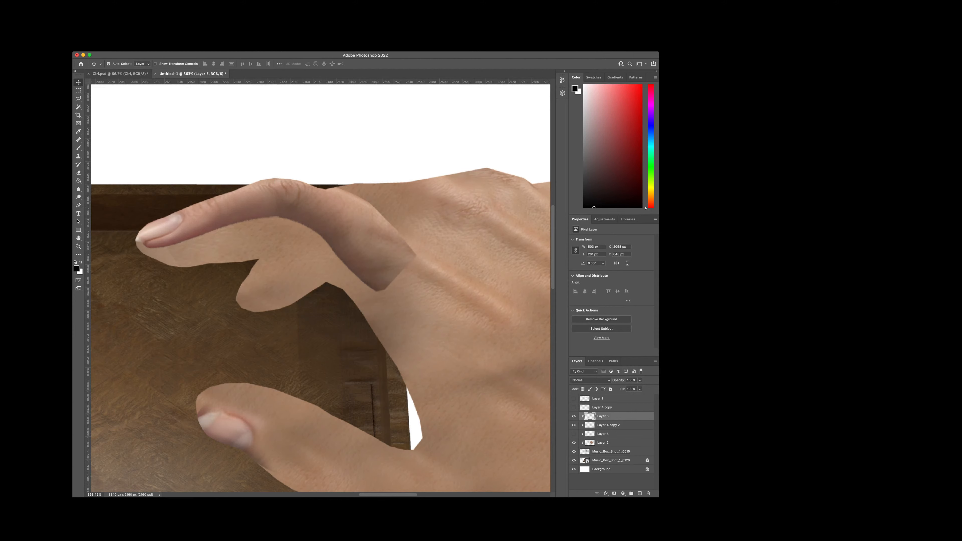
Step: Erase the pasted finger's skin on Layer 5 with the Eraser, keeping only the nail and the middle knuckle wrinkles
left_click(78, 173)
mouse_move(403, 263)
left_mouse_down()
mouse_move(379, 276)
mouse_move(384, 226)
mouse_move(342, 242)
mouse_move(319, 221)
mouse_move(259, 218)
mouse_move(141, 241)
left_mouse_up()
key("super+z")
left_click_drag(241, 232, 152, 257)
mouse_move(326, 247)
left_mouse_down()
mouse_move(364, 255)
mouse_move(426, 239)
mouse_move(182, 235)
mouse_move(152, 259)
left_mouse_up()
key("super+z")
key("super+z")
key("super+z")
mouse_move(333, 254)
left_mouse_down()
mouse_move(360, 261)
mouse_move(402, 236)
mouse_move(341, 235)
mouse_move(365, 207)
mouse_move(314, 227)
mouse_move(226, 207)
mouse_move(218, 227)
mouse_move(232, 214)
mouse_move(255, 215)
left_mouse_up()
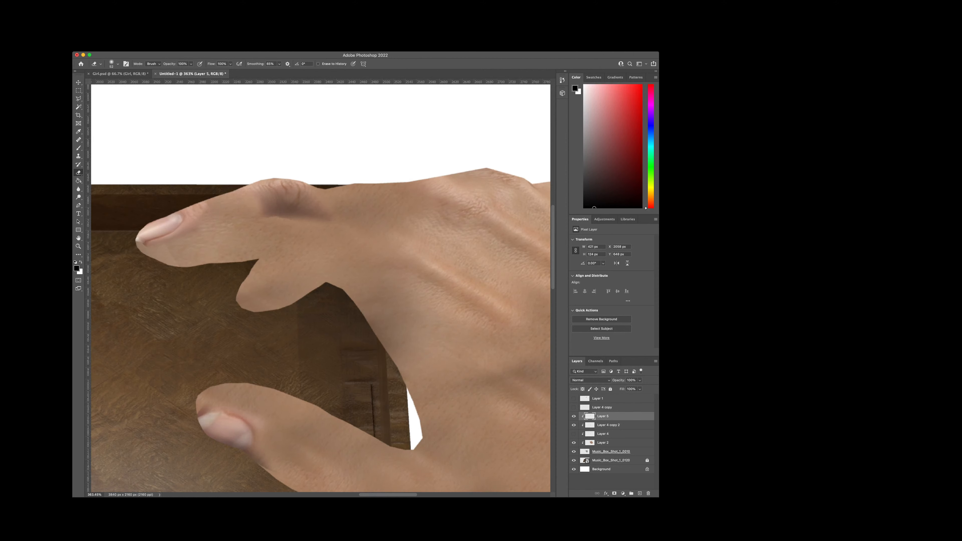
Step: Select the fingertip area with a rectangular marquee and warp the nail to follow the upper edge of the rendered index finger
scroll(257, 259, "up", 1)
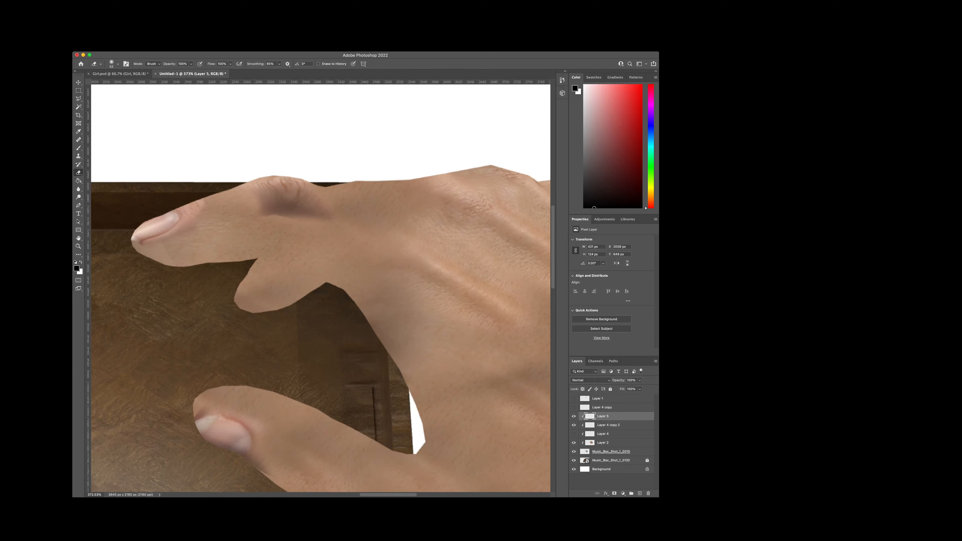
key("m")
left_click_drag(115, 169, 228, 266)
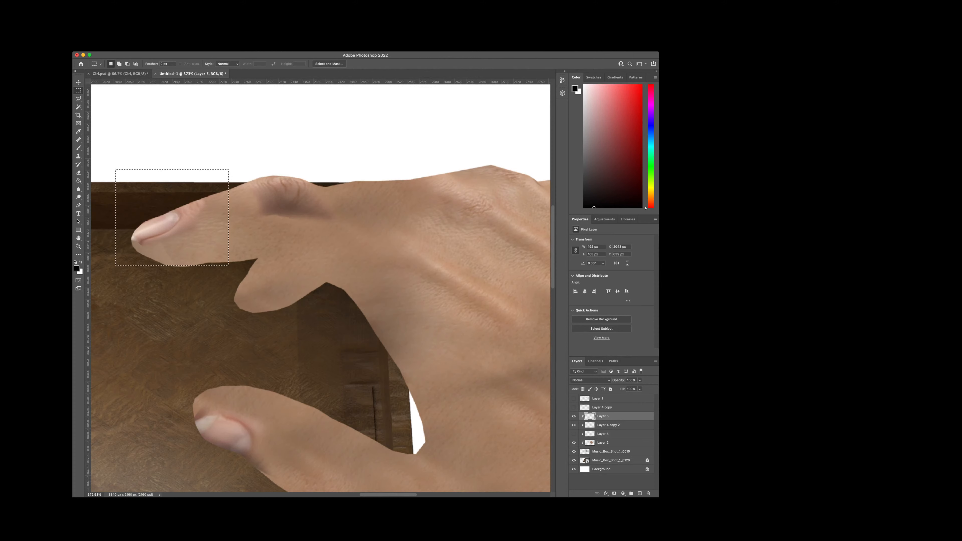
key("super+t")
left_click_drag(154, 237, 153, 229)
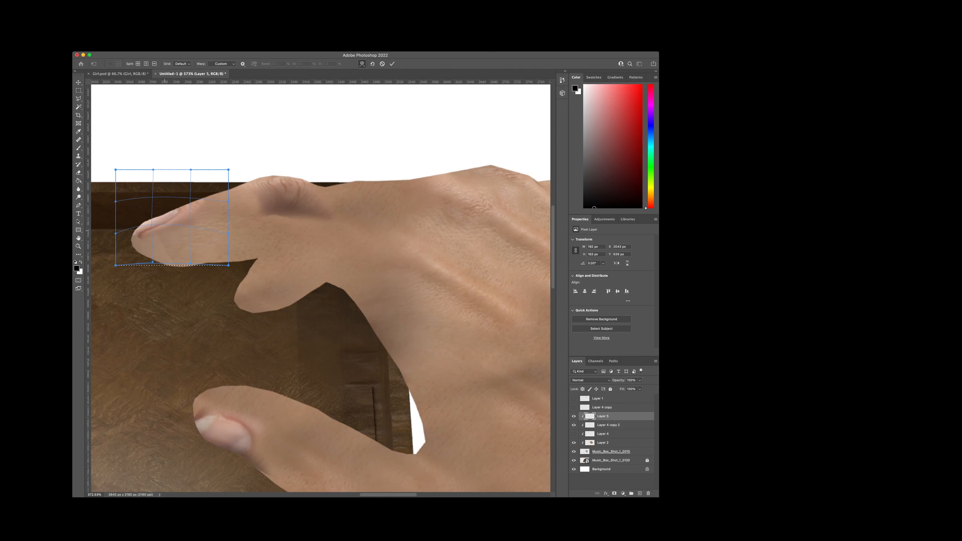
mouse_move(163, 182)
left_mouse_down()
mouse_move(174, 190)
mouse_move(169, 179)
left_mouse_up()
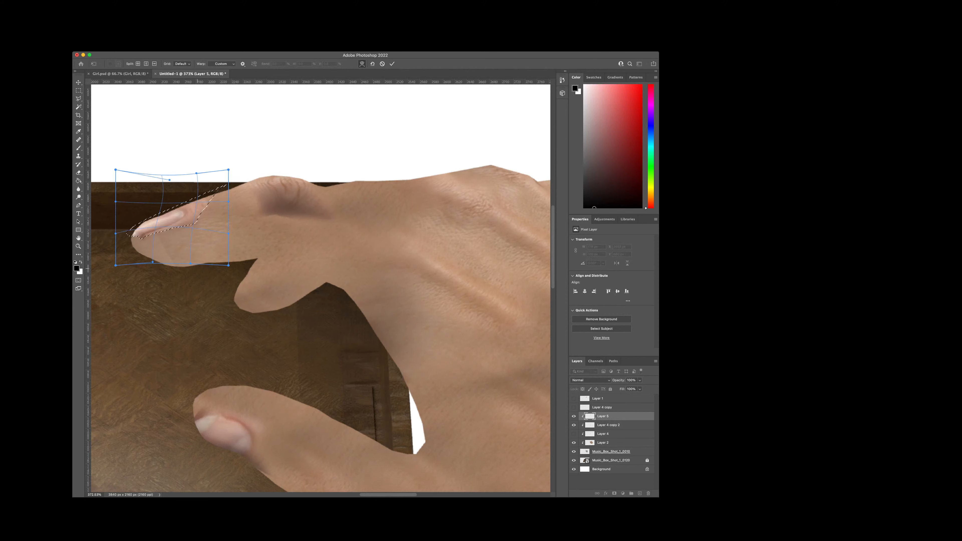
left_click_drag(190, 264, 161, 269)
left_click_drag(165, 224, 172, 218)
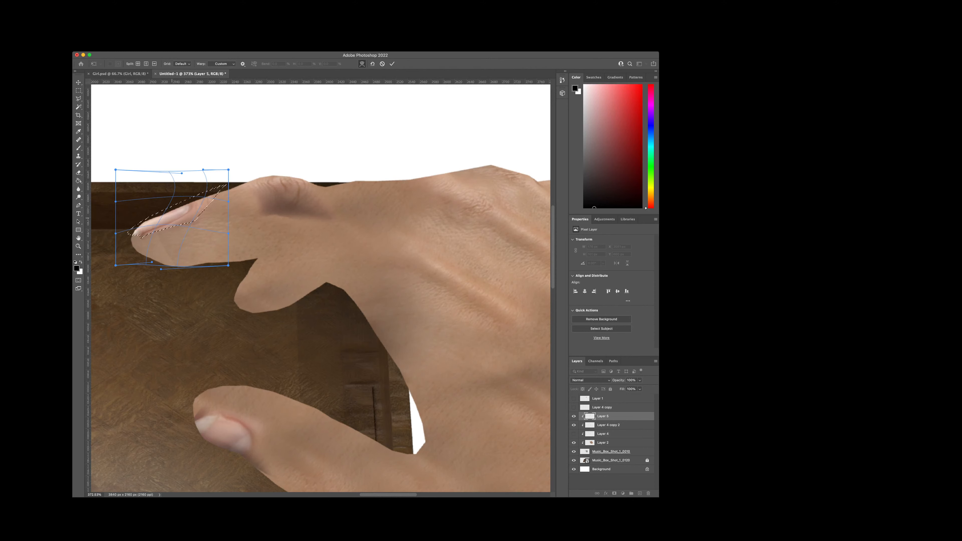
left_click_drag(152, 261, 146, 265)
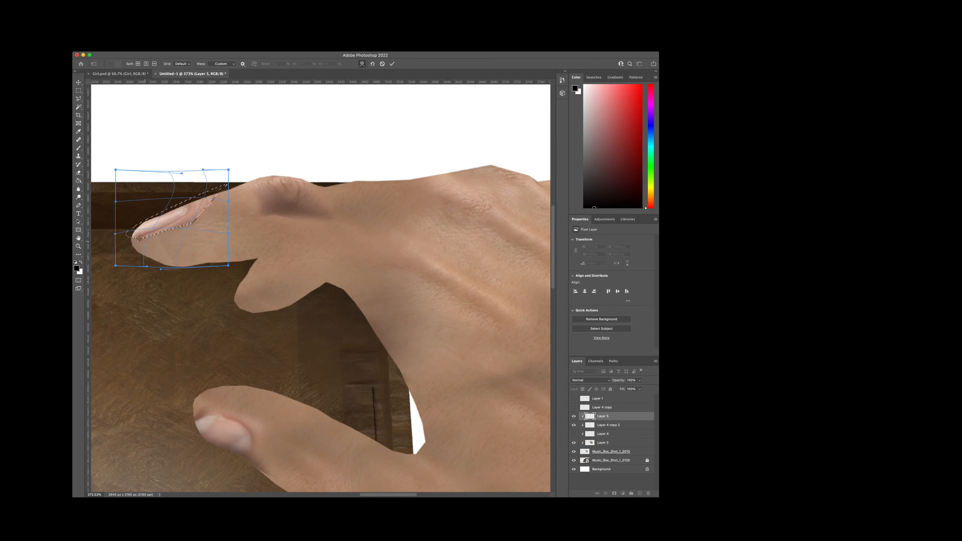
key("Return")
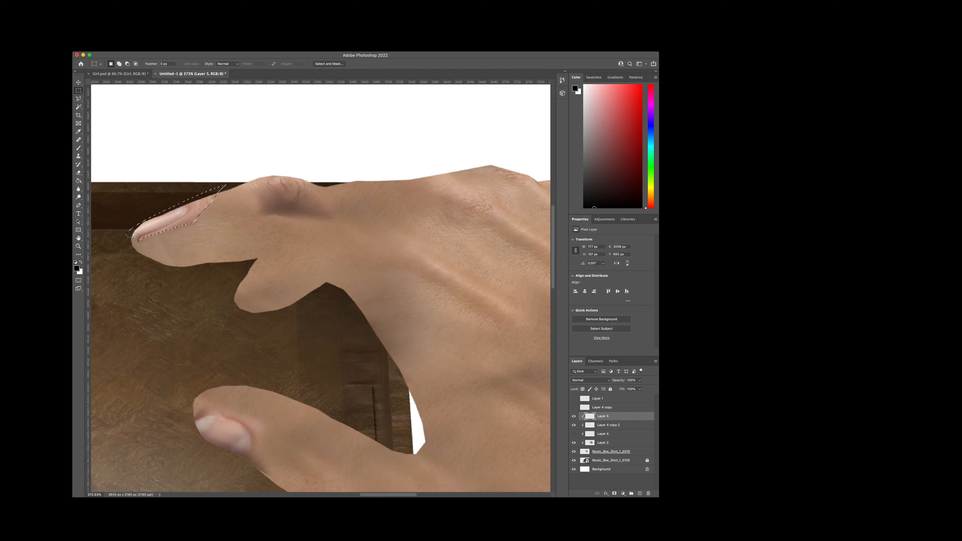
Step: Warp the selected nail again to pull its rear end up and toward the fingertip, and clear the selection
left_click(184, 239)
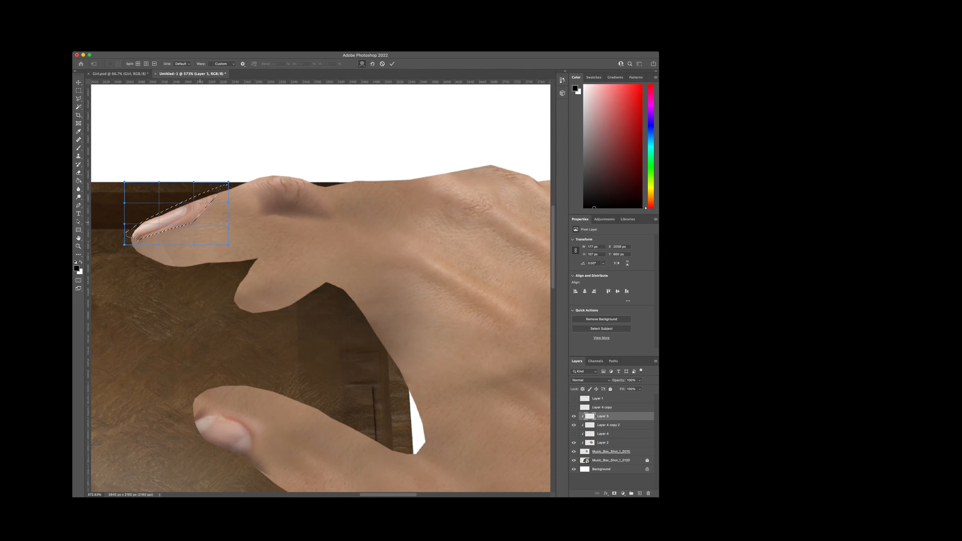
left_click_drag(201, 212, 195, 201)
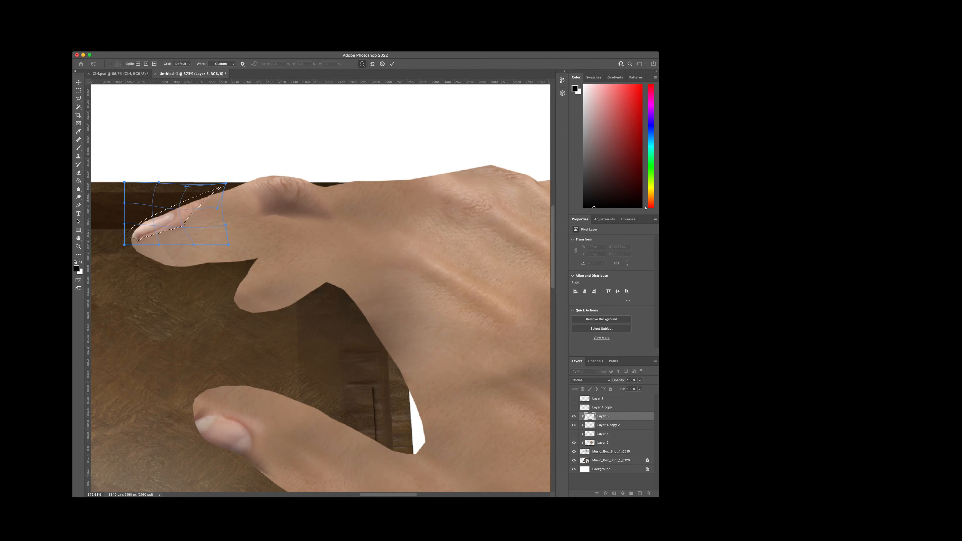
key("Return")
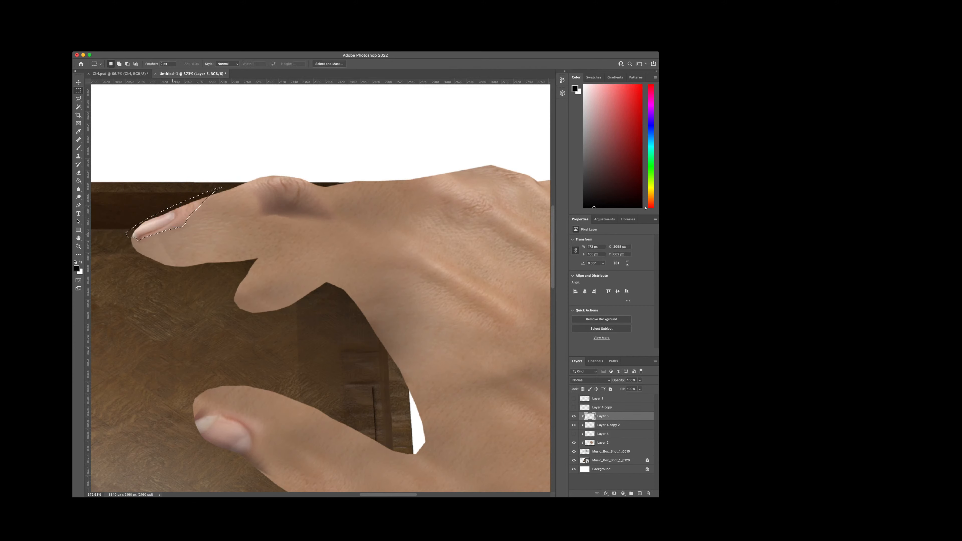
key("ctrl+d")
Step: Marquee-select the index finger's middle knuckle on Layer 5, warp its wrinkles to fit the rendered finger, apply the warp and clear the selection
scroll(201, 243, "down", 2)
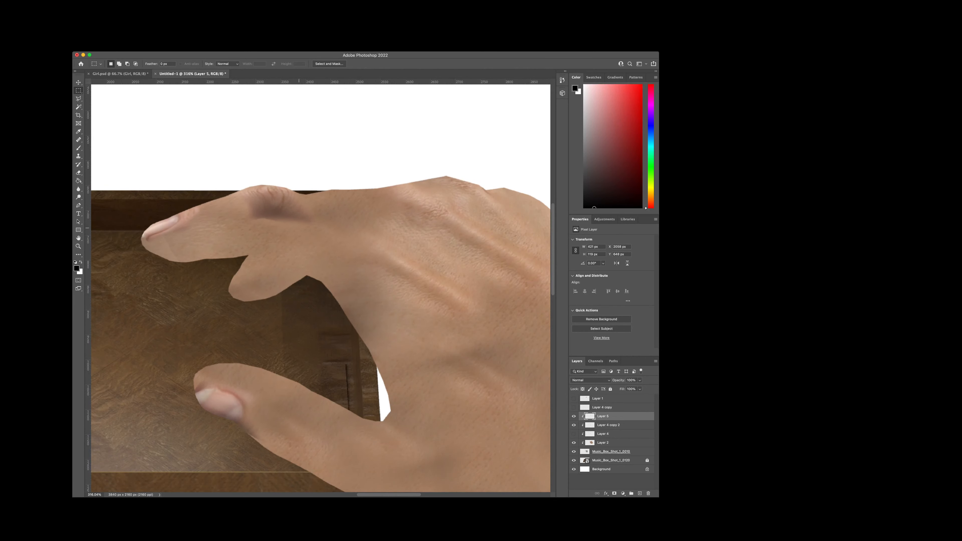
mouse_move(373, 495)
left_mouse_down()
mouse_move(388, 495)
mouse_move(378, 495)
left_mouse_up()
left_click_drag(312, 155, 199, 238)
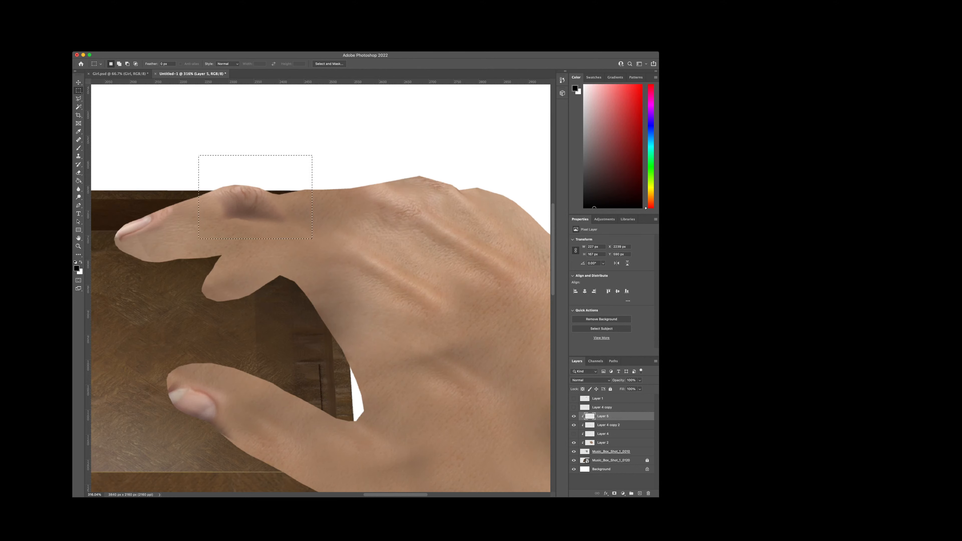
key("ctrl+t")
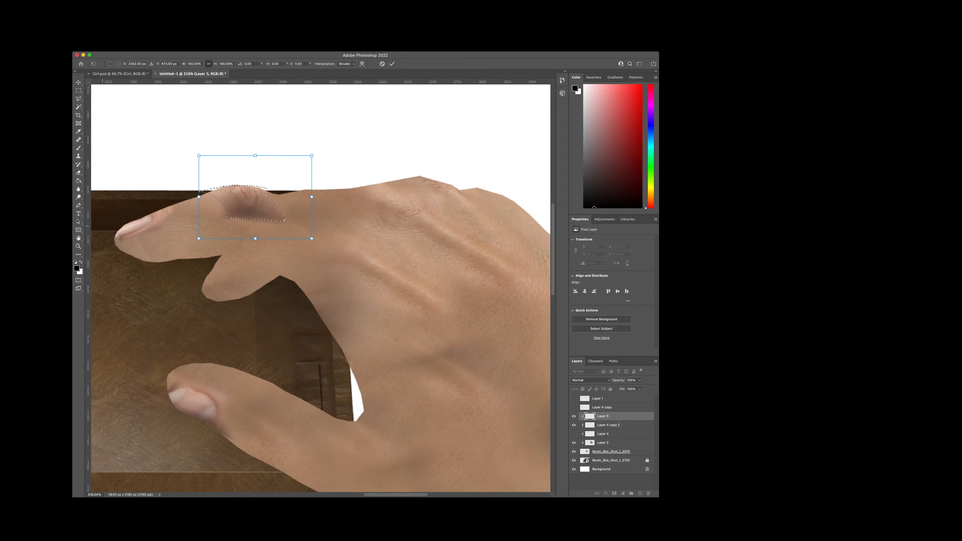
left_click(149, 224)
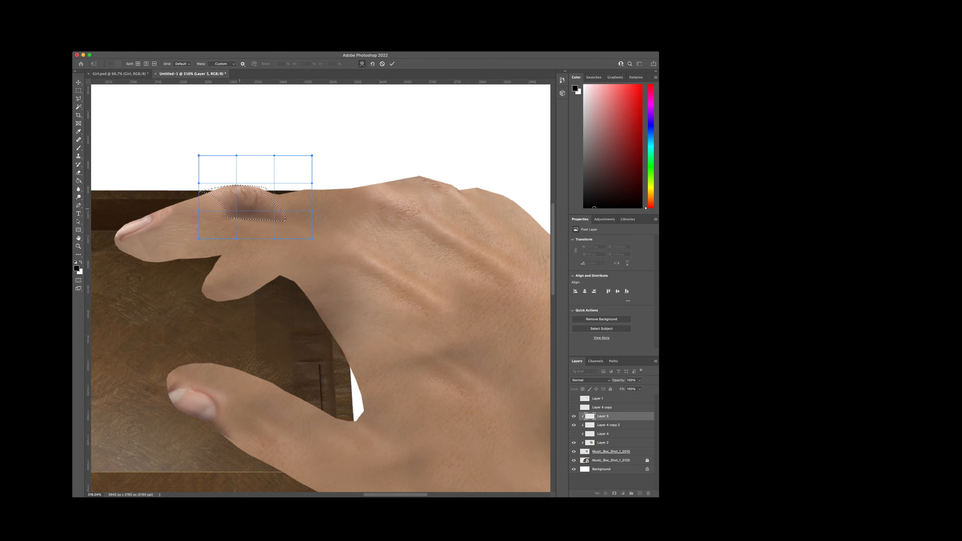
left_click_drag(239, 209, 260, 220)
left_click_drag(204, 191, 207, 190)
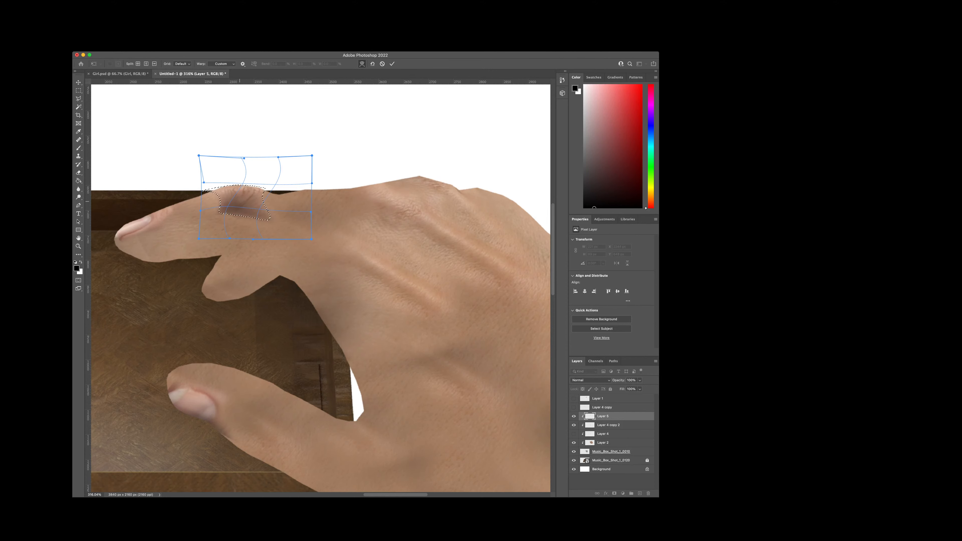
left_click_drag(263, 217, 257, 219)
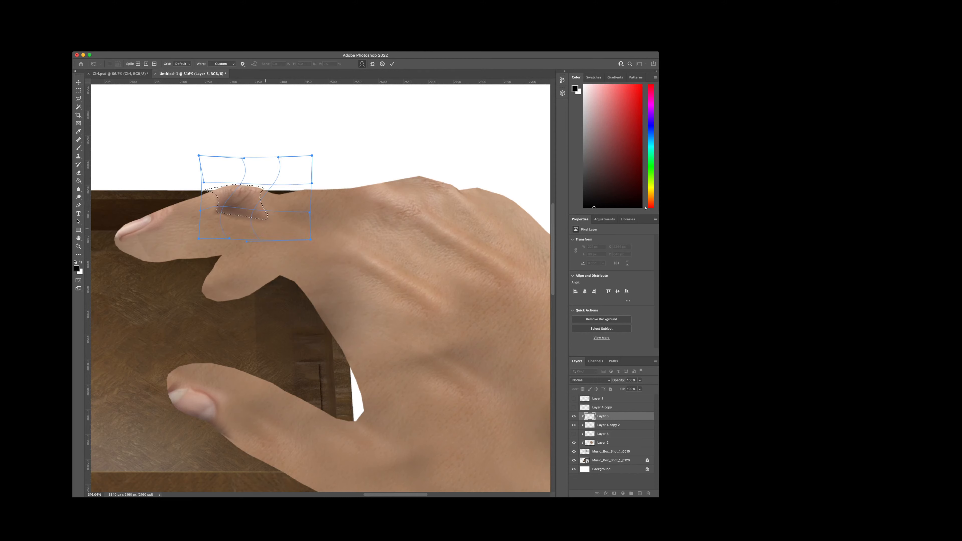
left_click_drag(253, 172, 258, 173)
key("Return")
key("ctrl+d")
Step: Shift the colour of Layer 5's nail and knuckle from pink toward the hand's tan, and mute the resulting yellow tint
key("e")
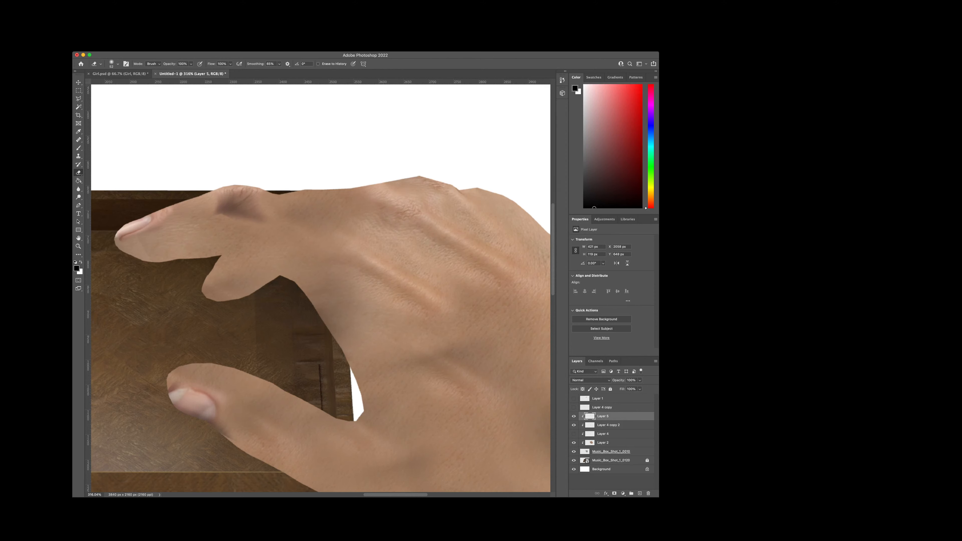
key("i")
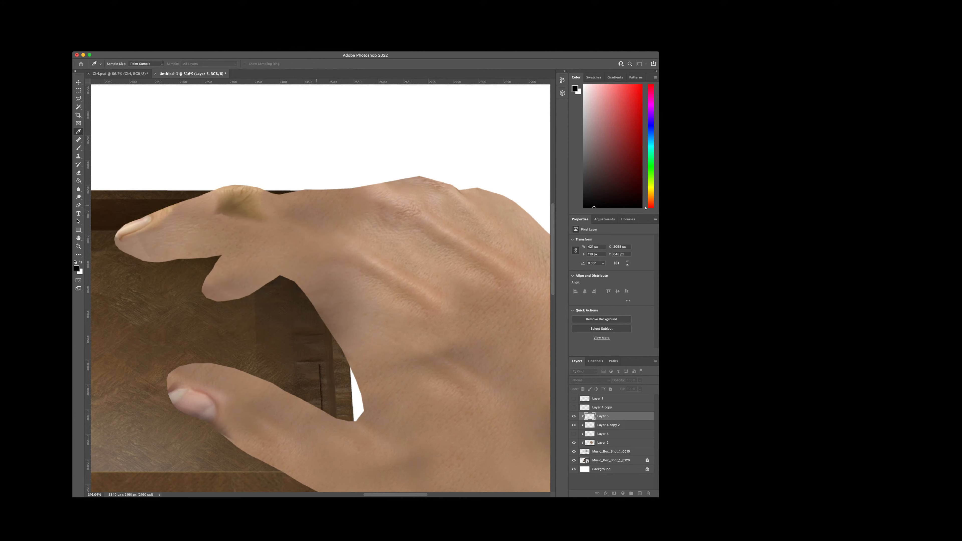
left_click_drag(317, 205, 315, 206)
key("e")
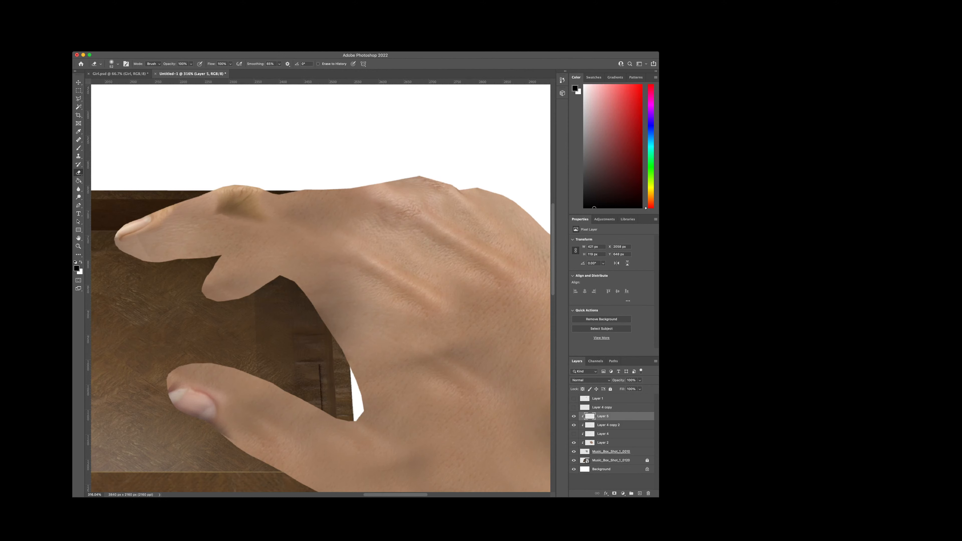
key("i")
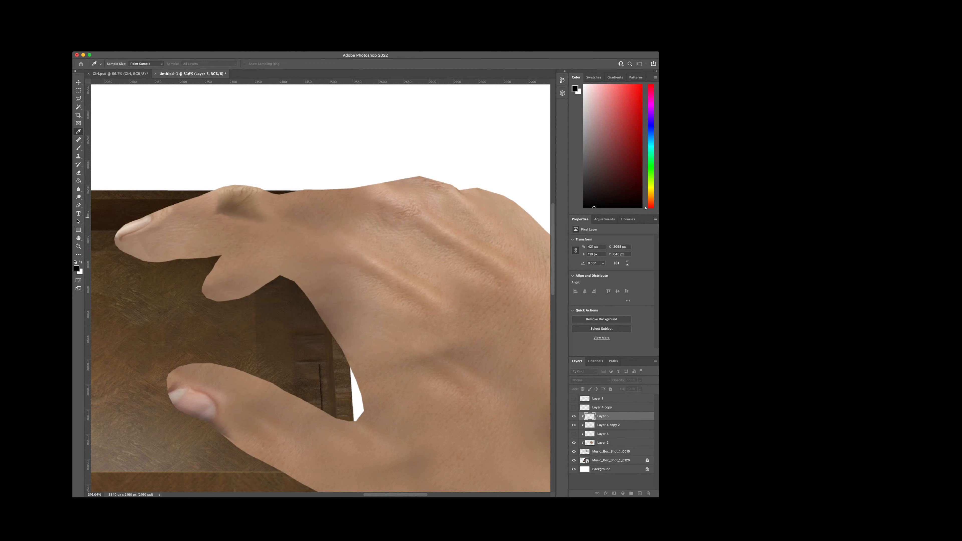
key("e")
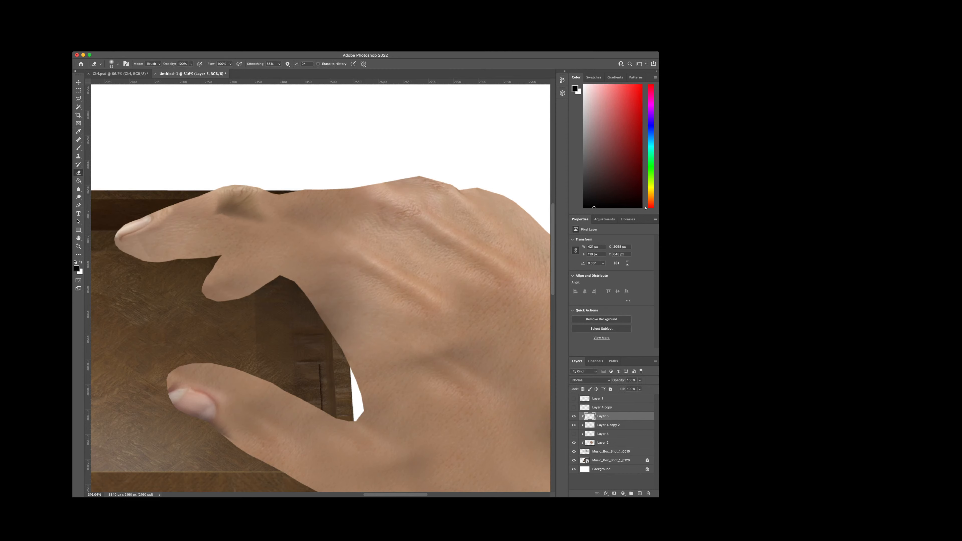
Step: Lower Layer 5's opacity and softly erase the edges of the knuckle and nail patches to blend them into the index finger
left_click_drag(618, 380, 615, 380)
left_click_drag(265, 218, 201, 214)
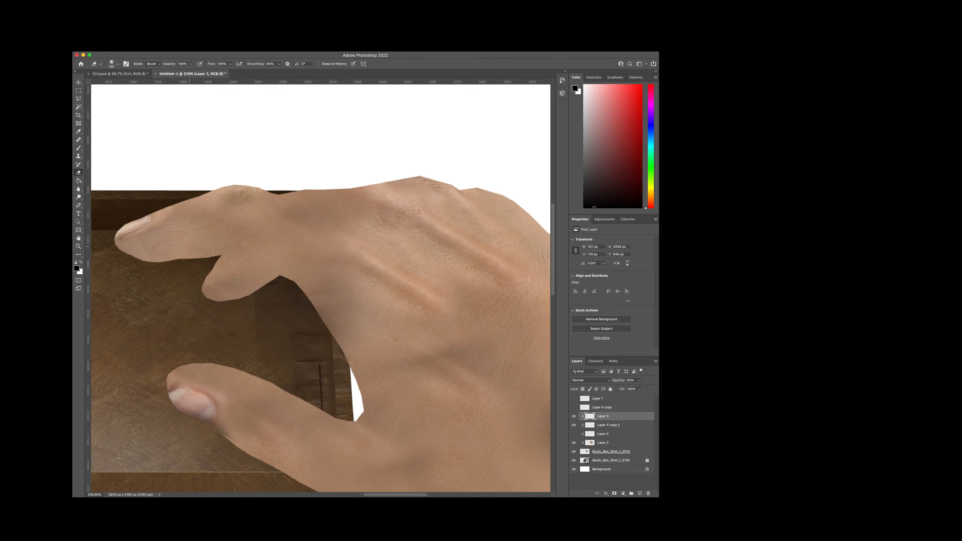
mouse_move(172, 246)
left_mouse_down()
mouse_move(159, 251)
mouse_move(169, 256)
left_mouse_up()
left_click_drag(169, 213, 170, 234)
scroll(207, 253, "up", 3)
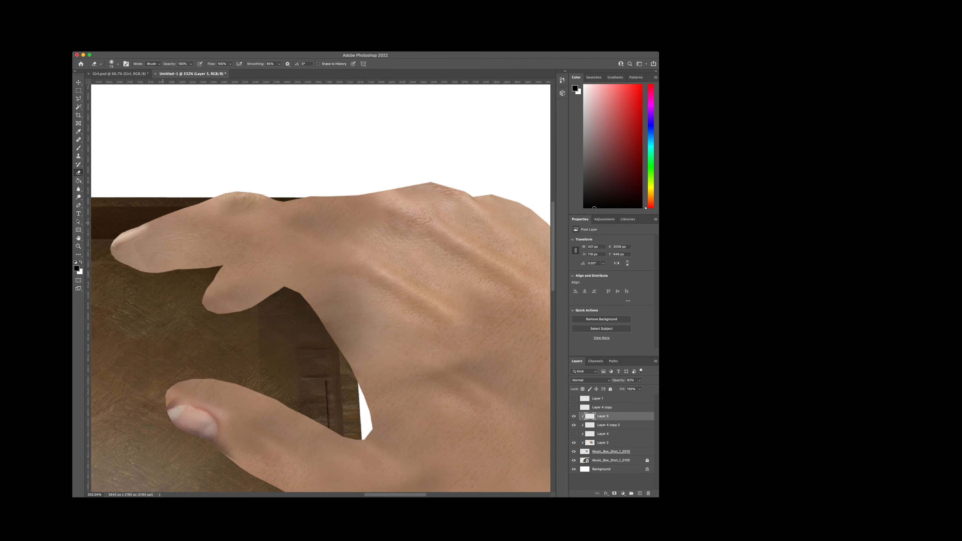
scroll(214, 229, "down", 2)
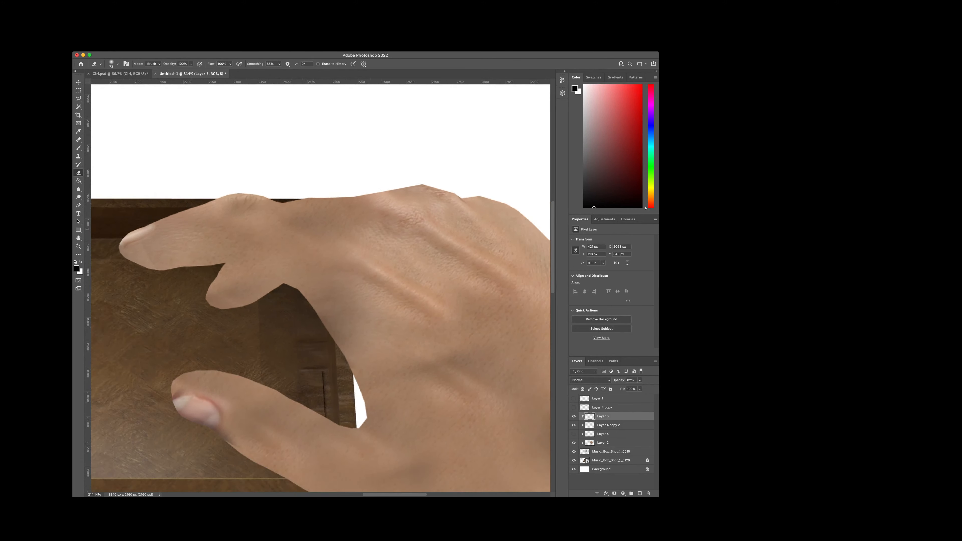
scroll(233, 224, "up", 2)
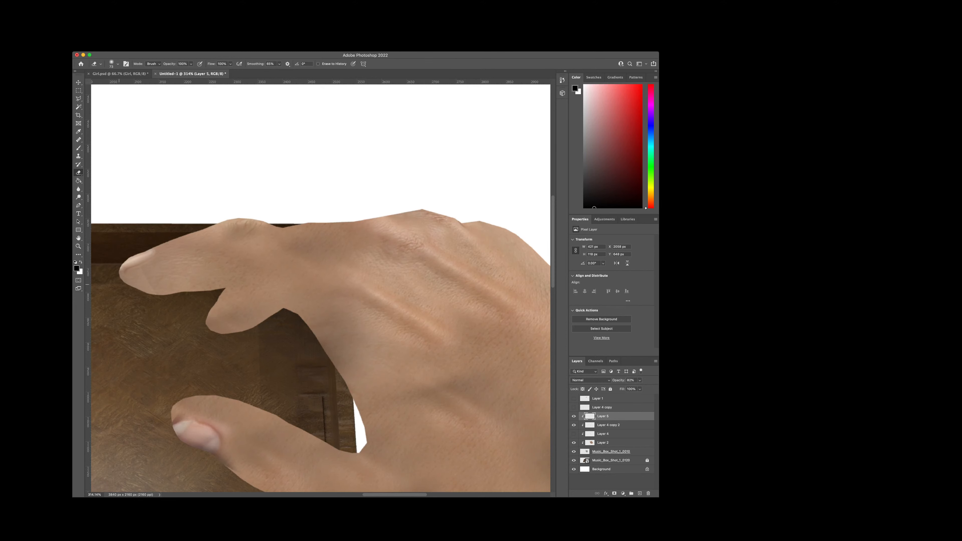
scroll(122, 284, "down", 3)
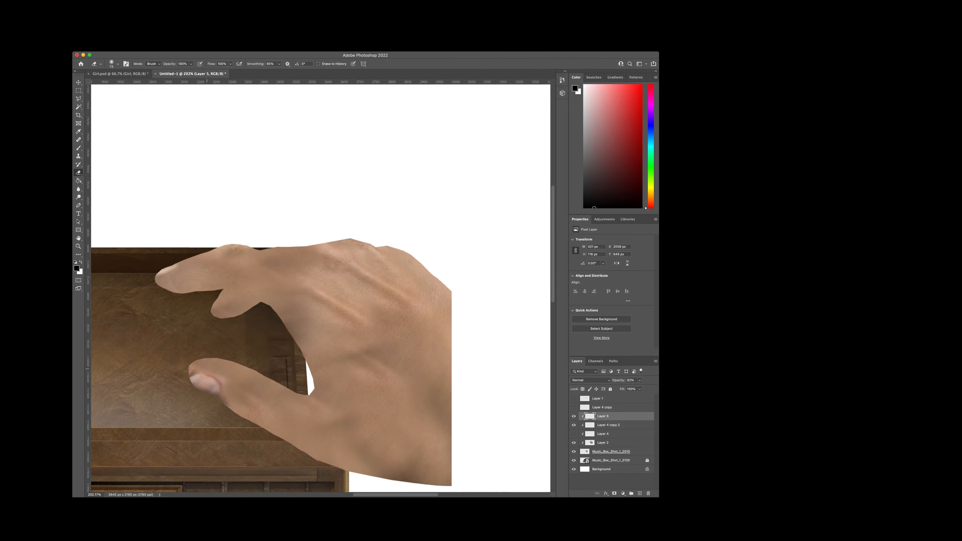
scroll(214, 343, "up", 3)
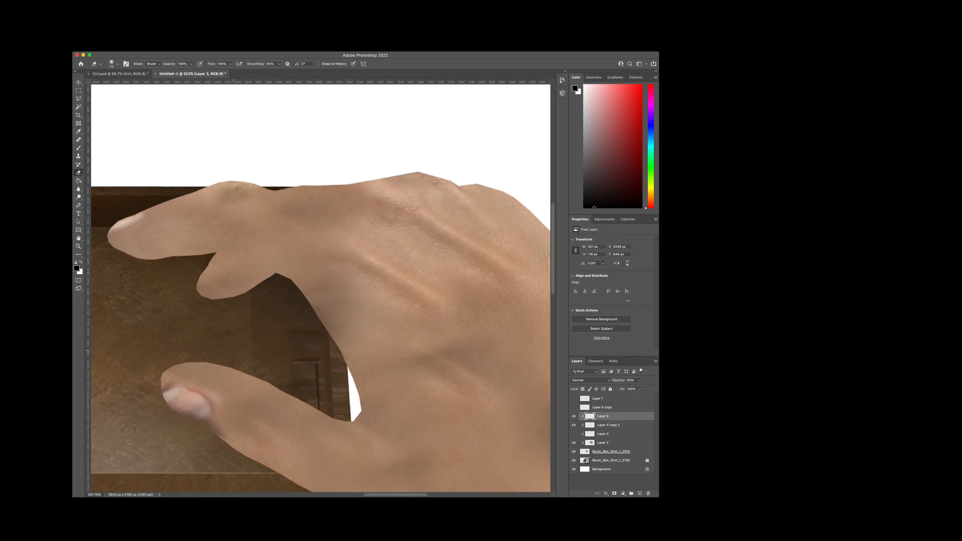
left_click_drag(365, 495, 371, 494)
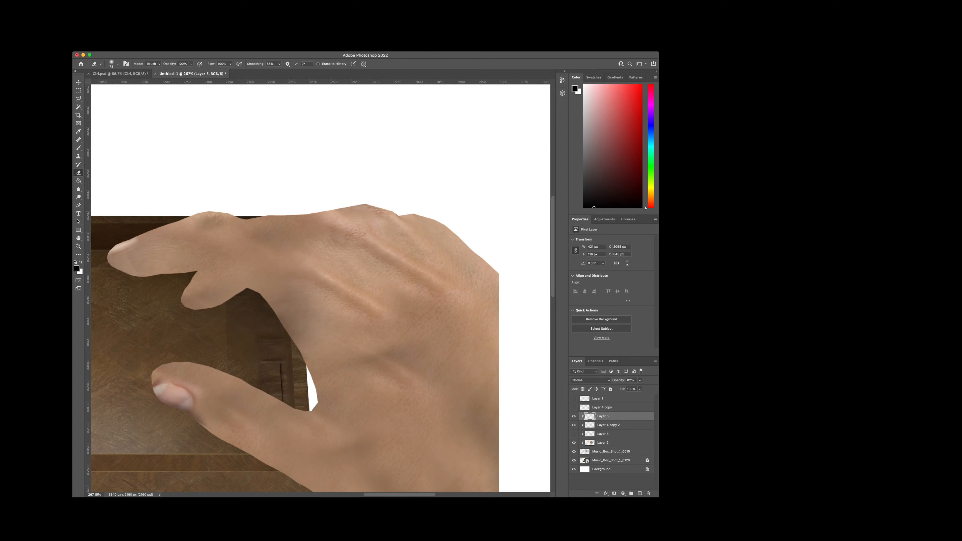
Step: Try blending Layer 2's skin over the rendered hand with the Vivid Light mode
left_click(603, 443)
key("space")
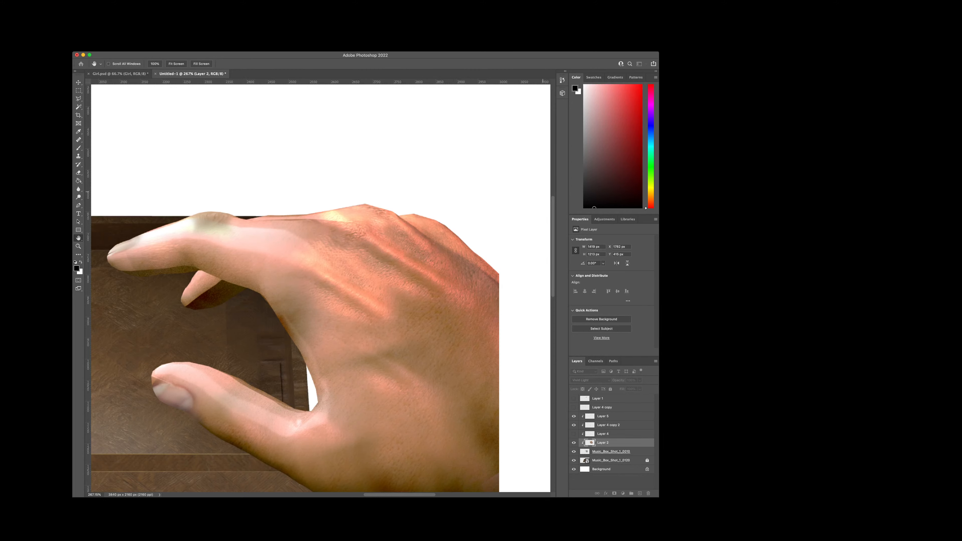
key("e")
scroll(421, 290, "down", 5)
scroll(422, 289, "up", 3)
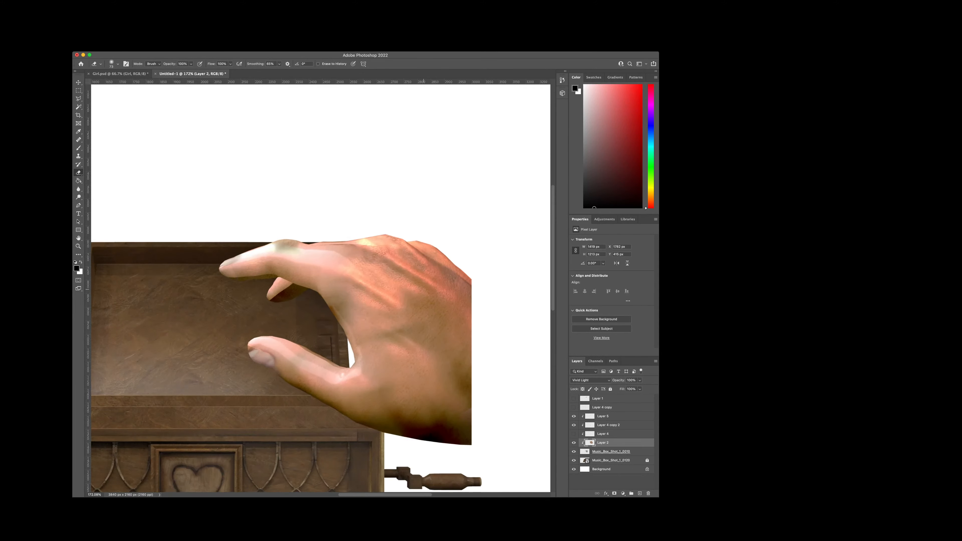
left_click(611, 451)
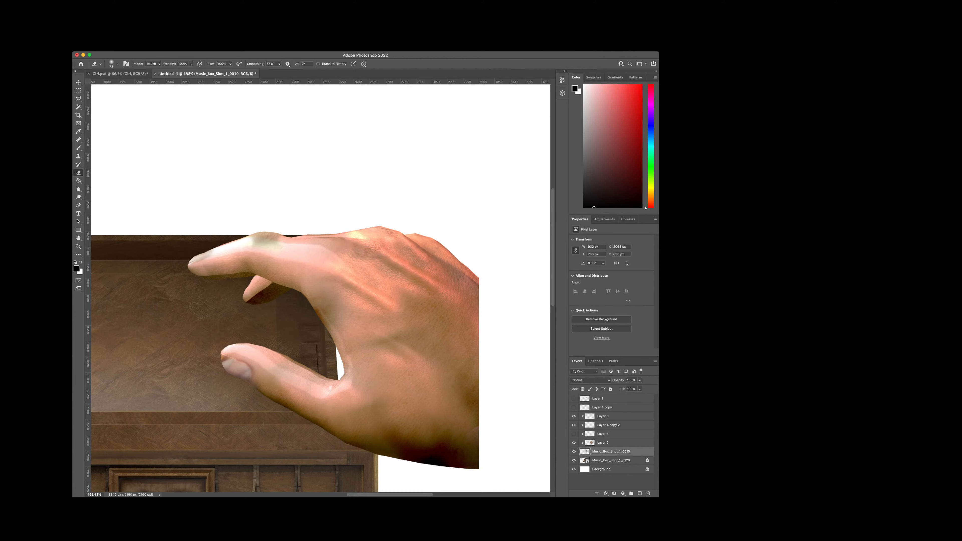
left_click(603, 443)
key("space")
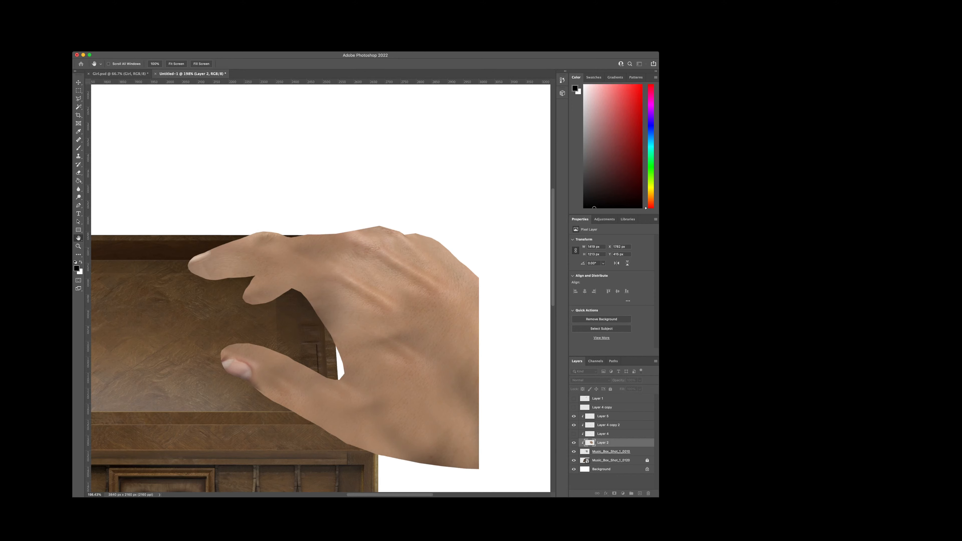
key("e")
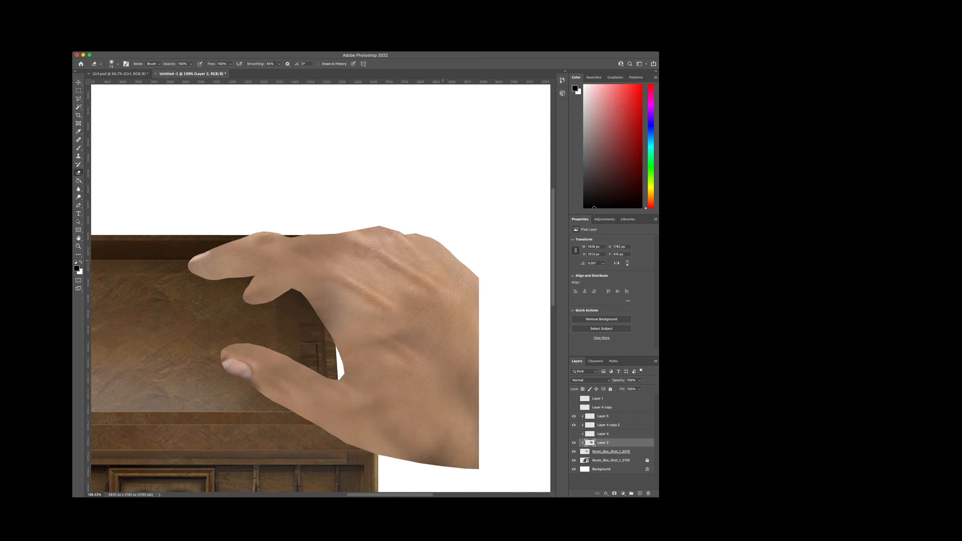
Step: Compare the hand with and without Layer 2, and examine the whole hand against the music box
scroll(501, 345, "up", 5)
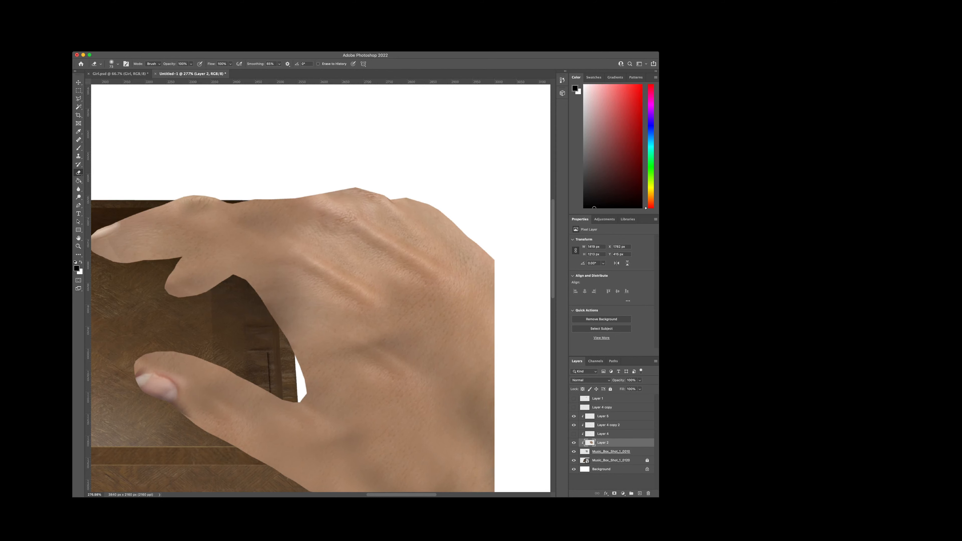
scroll(312, 287, "left", 3)
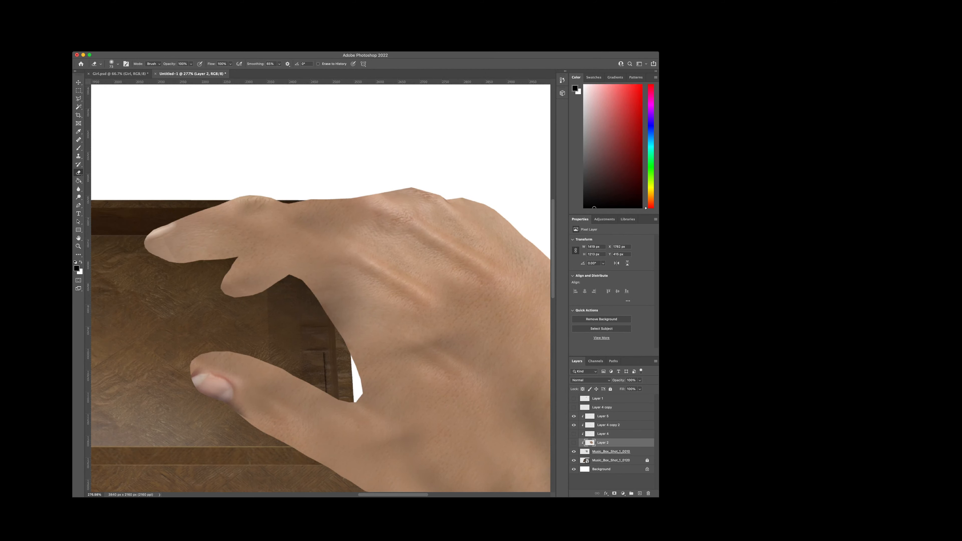
left_click(574, 443)
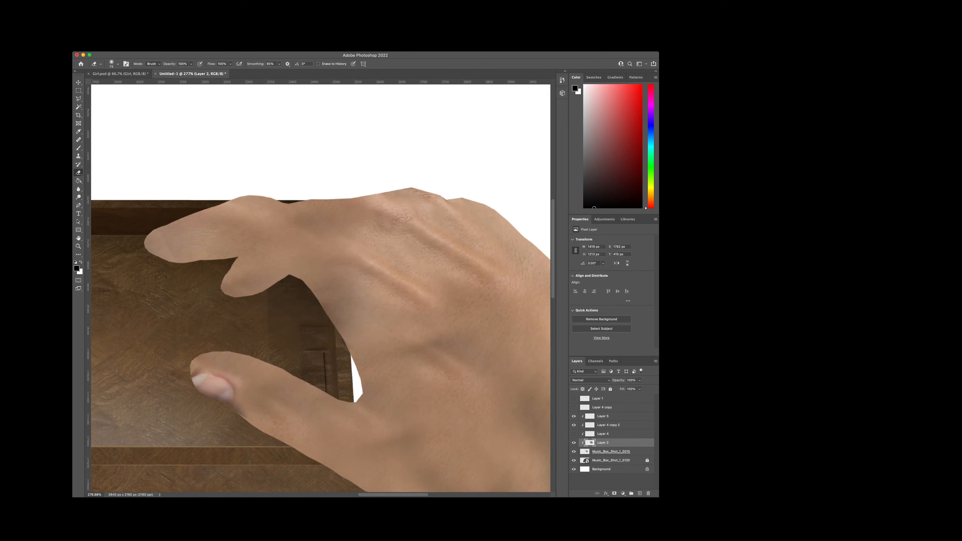
scroll(421, 405, "down", 5)
scroll(422, 405, "down", 2)
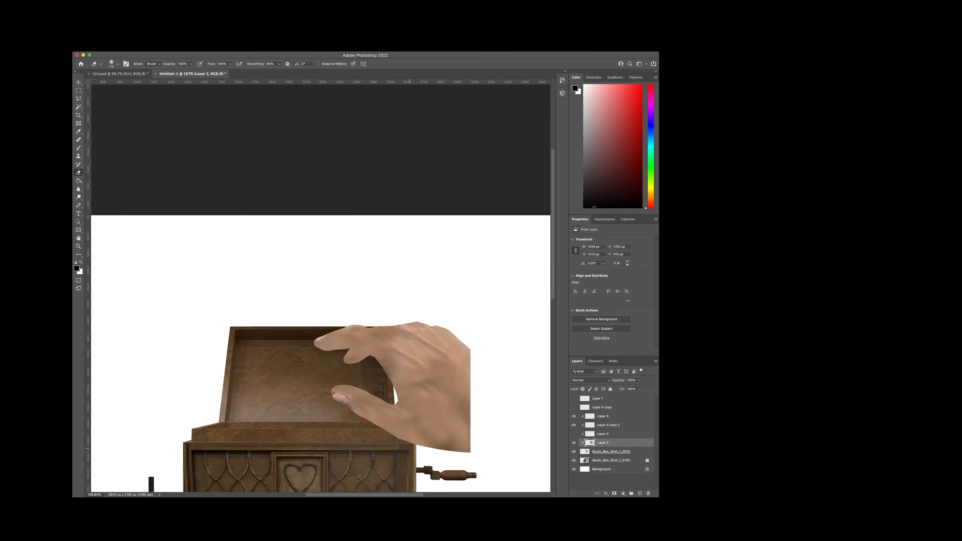
scroll(303, 408, "right", 5)
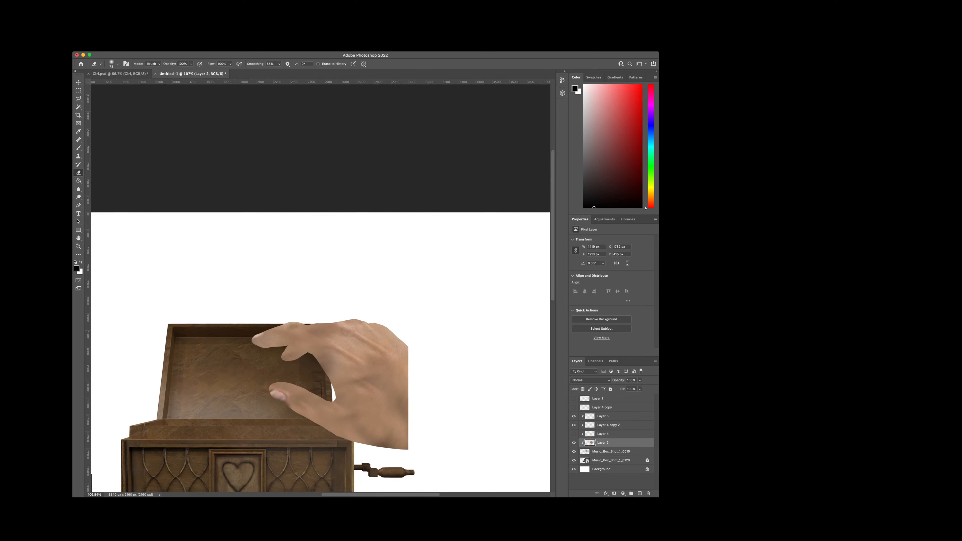
Step: Add a new clipped layer above Layer 2 for painting shadows with the Brush
left_click(640, 493)
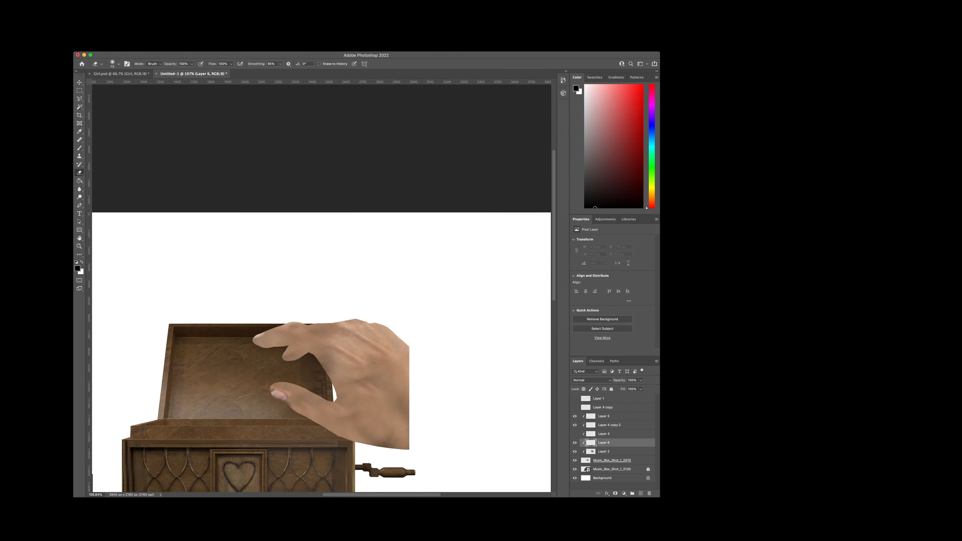
key("b")
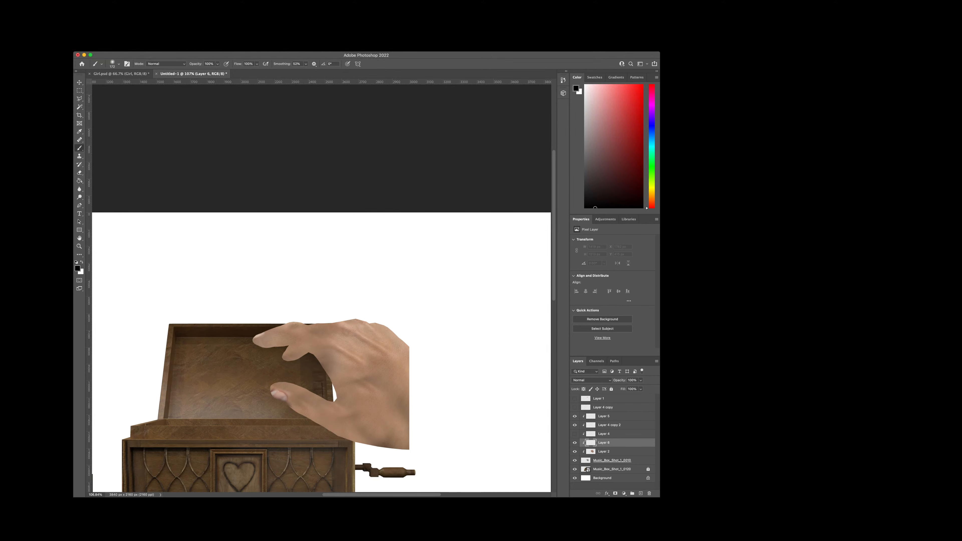
left_click_drag(376, 327, 317, 323)
key("super+z")
left_click_drag(422, 348, 386, 322)
key("super+z")
left_click_drag(325, 295, 272, 285)
key("super+z")
Step: Raise the new shading layer above Layer 5, to the top of the clipped hand layers
key("super+bracketright")
key("super+bracketright")
key("super+bracketright")
left_click_drag(302, 289, 278, 287)
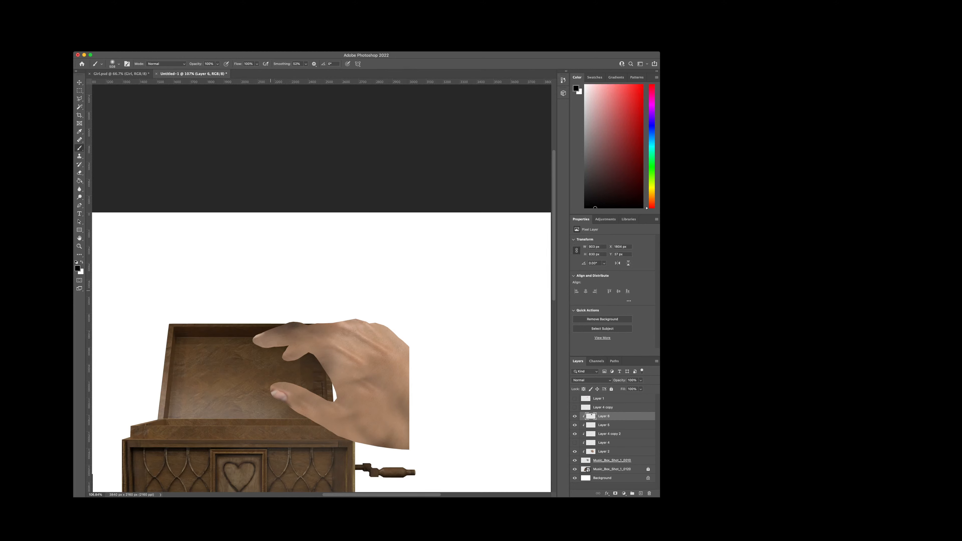
key("super+z")
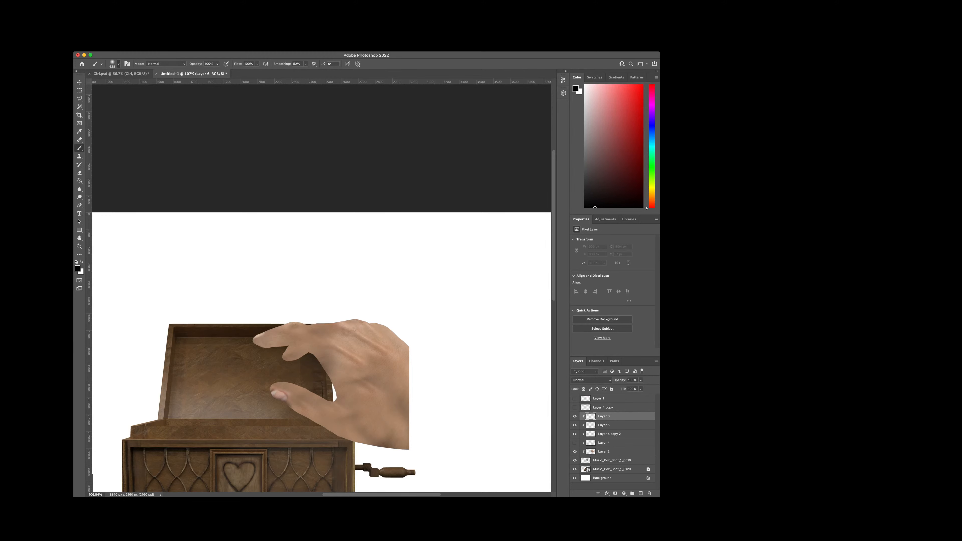
left_click_drag(355, 288, 338, 288)
key("super+z")
Step: Paint soft black shading on Layer 6 over the wrist's upper edge and along the underside of the thumb and palm
mouse_move(419, 315)
left_mouse_down()
mouse_move(405, 299)
mouse_move(435, 329)
left_mouse_up()
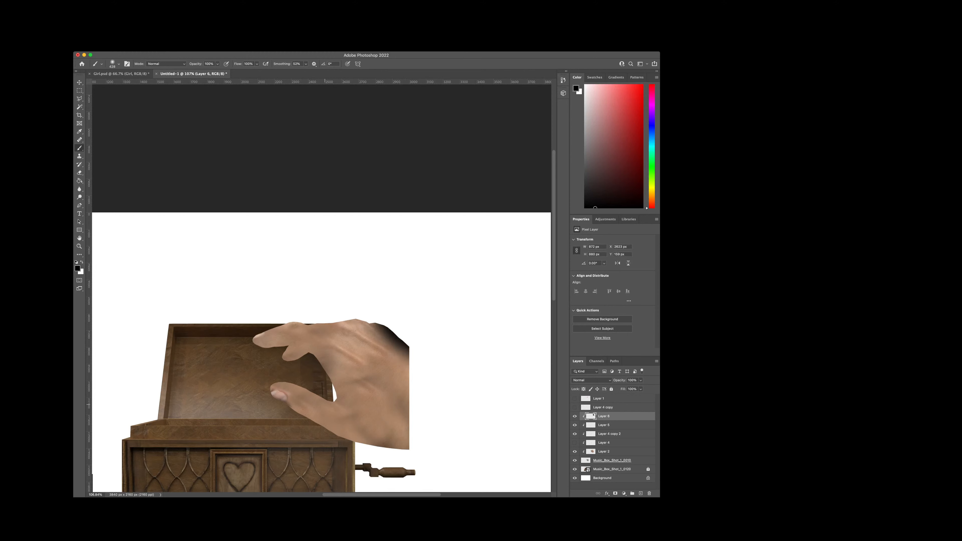
mouse_move(266, 428)
left_mouse_down()
mouse_move(346, 477)
mouse_move(397, 482)
left_mouse_up()
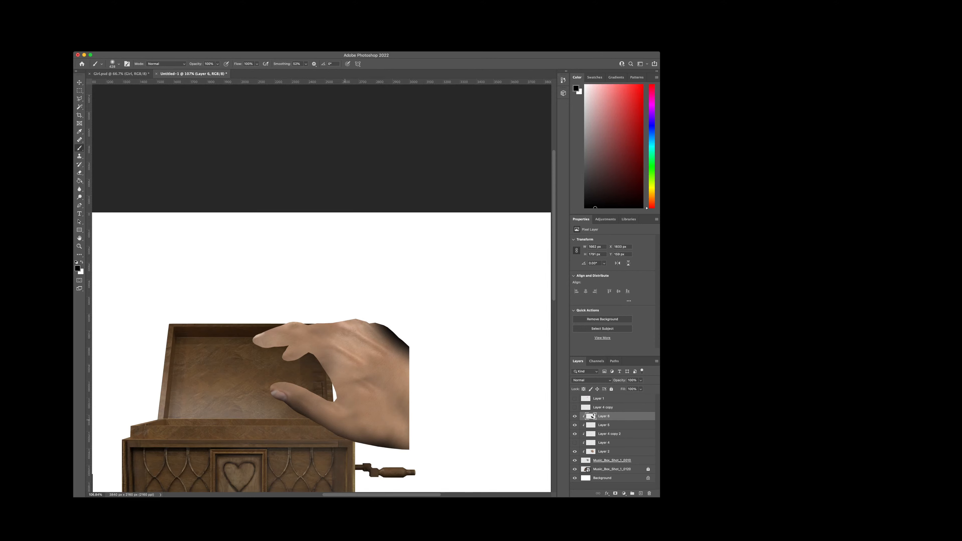
scroll(352, 424, "up", 5)
scroll(369, 425, "up", 2)
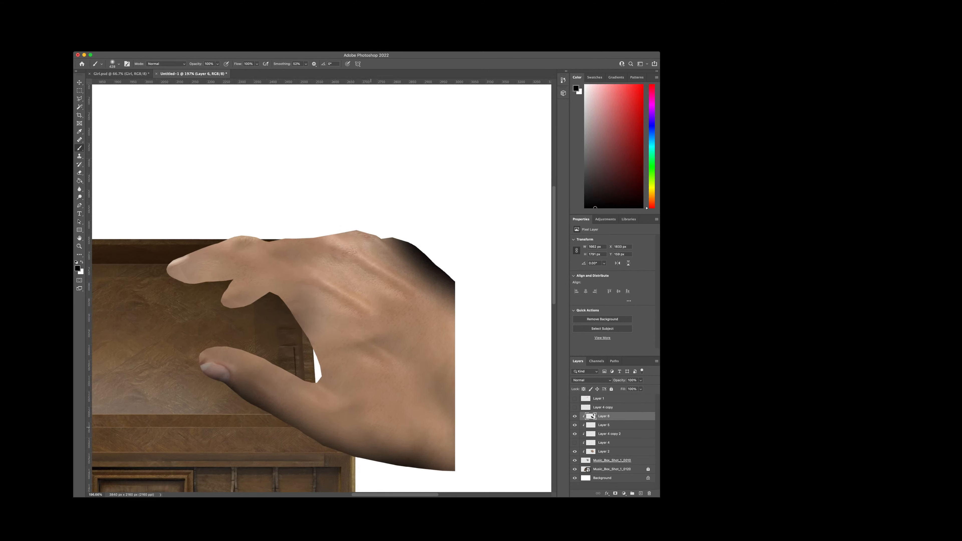
Step: Try soft black shading inside the thumb's curve, along the fingers' undersides and over the hand's upper edge
scroll(374, 428, "up", 1)
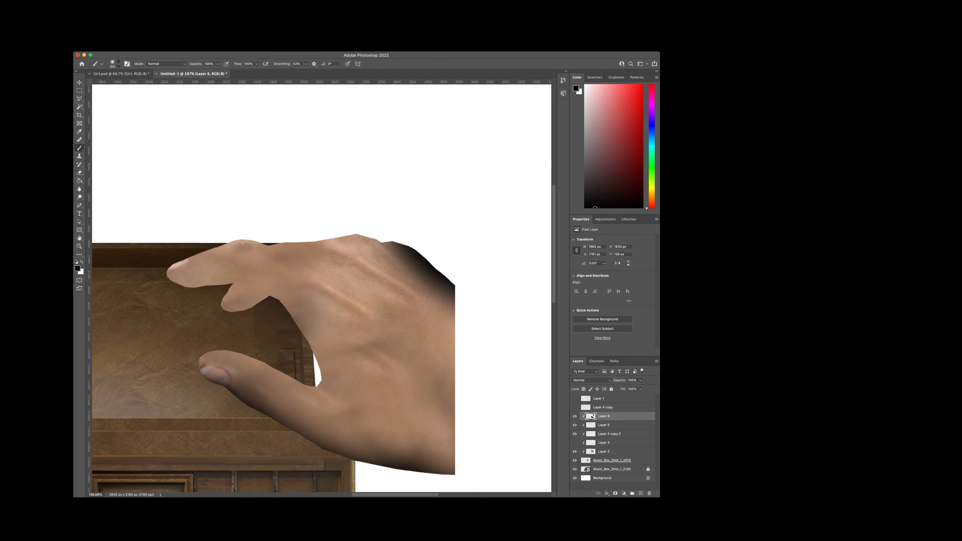
mouse_move(311, 369)
left_mouse_down()
mouse_move(318, 378)
mouse_move(289, 369)
left_mouse_up()
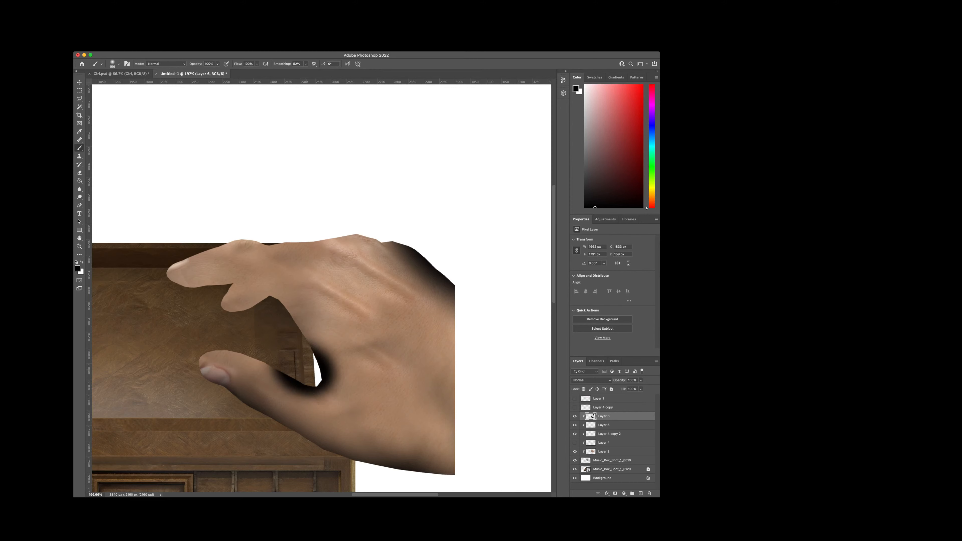
key("super+z")
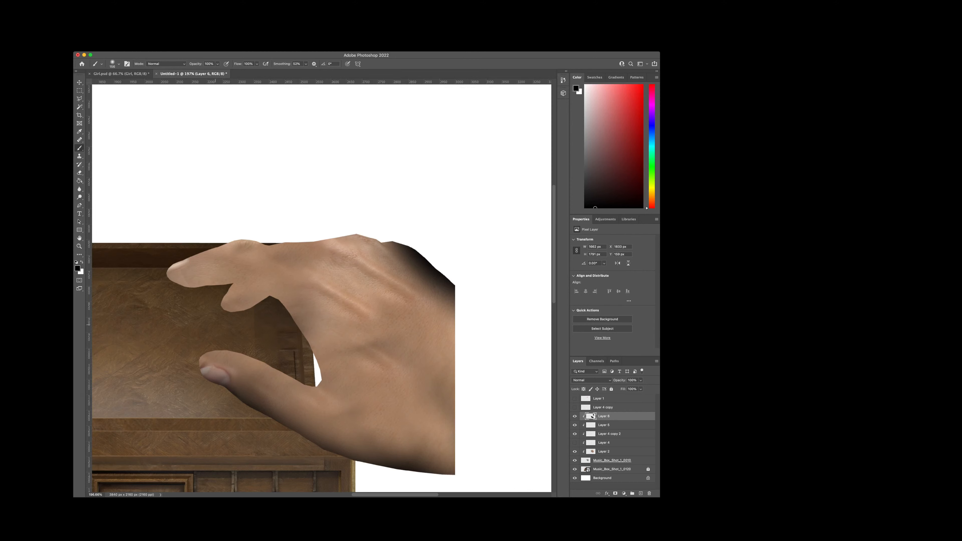
left_click_drag(215, 324, 158, 291)
key("super+z")
left_click_drag(229, 305, 161, 279)
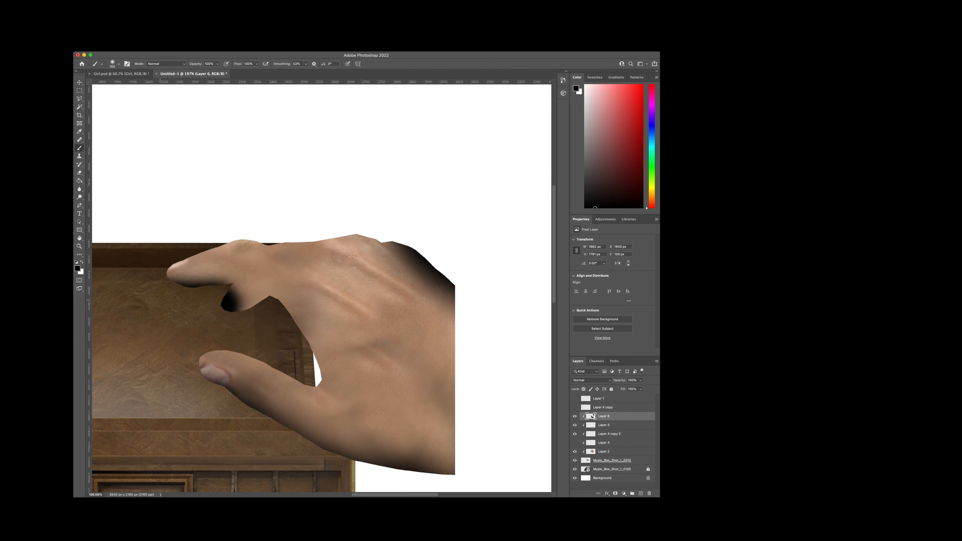
key("super+z")
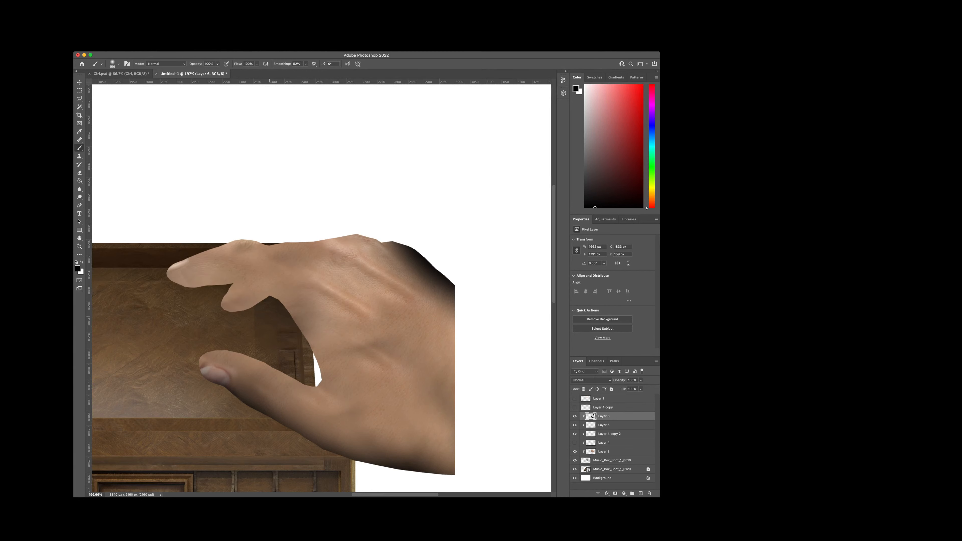
left_click_drag(270, 316, 230, 336)
key("super+z")
left_click_drag(194, 305, 178, 305)
key("super+z")
left_click_drag(252, 245, 385, 244)
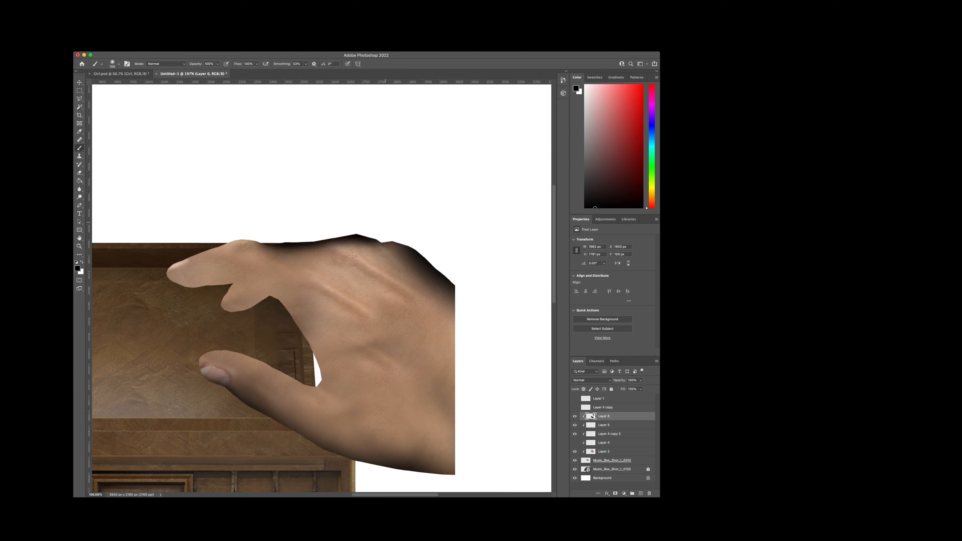
key("super+z")
key("super+z")
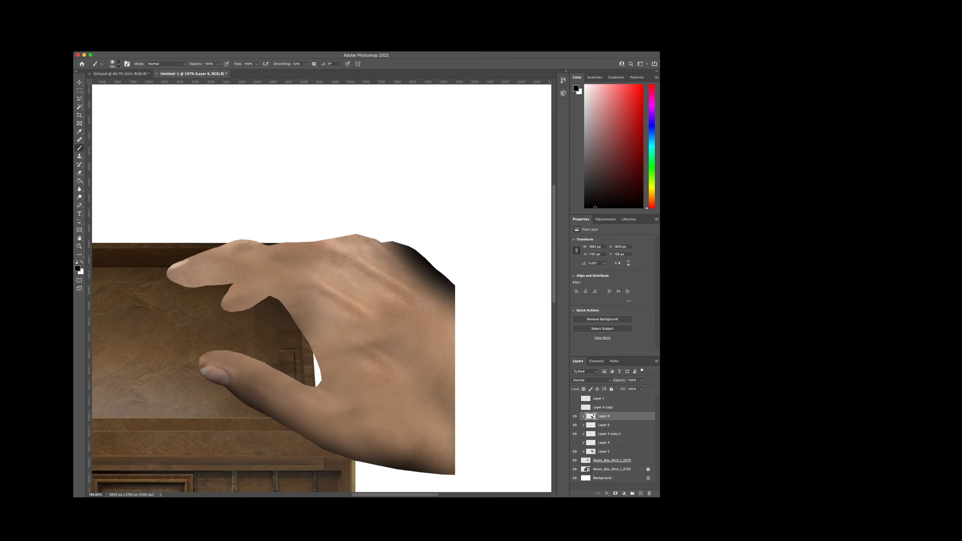
Step: Paint broad soft black shading over the wrist and the hand's upper edge, and lower Layer 6's opacity
scroll(362, 283, "down", 5)
mouse_move(433, 309)
left_mouse_down()
mouse_move(365, 243)
mouse_move(289, 227)
left_mouse_up()
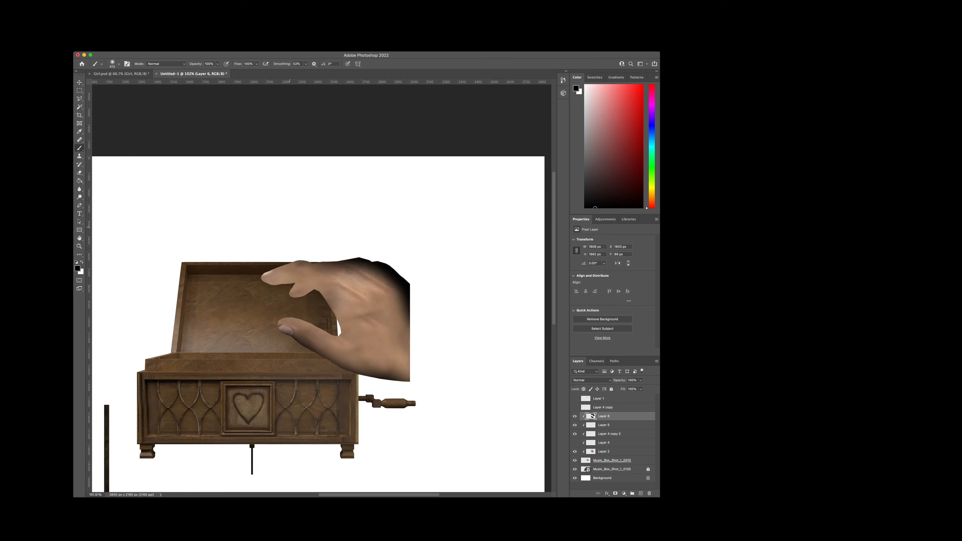
key("space")
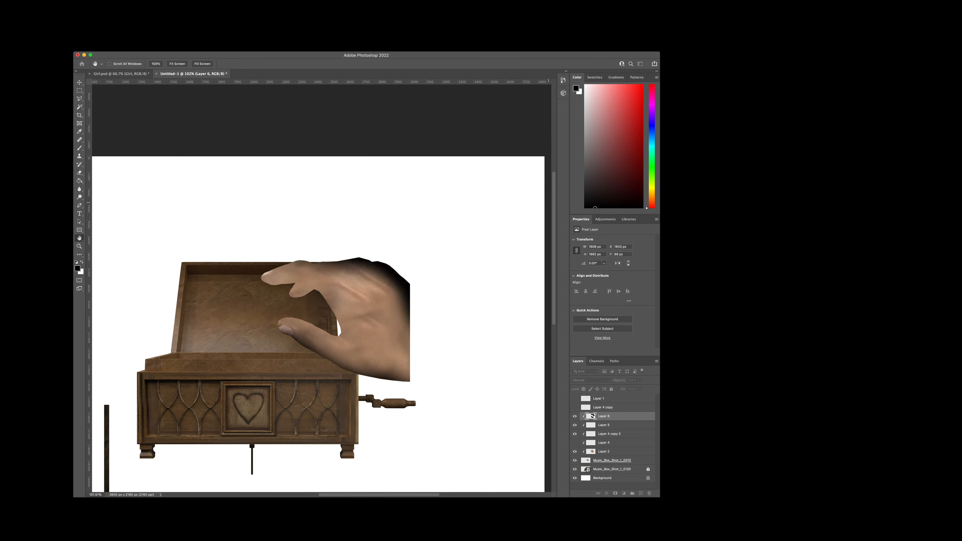
key("b")
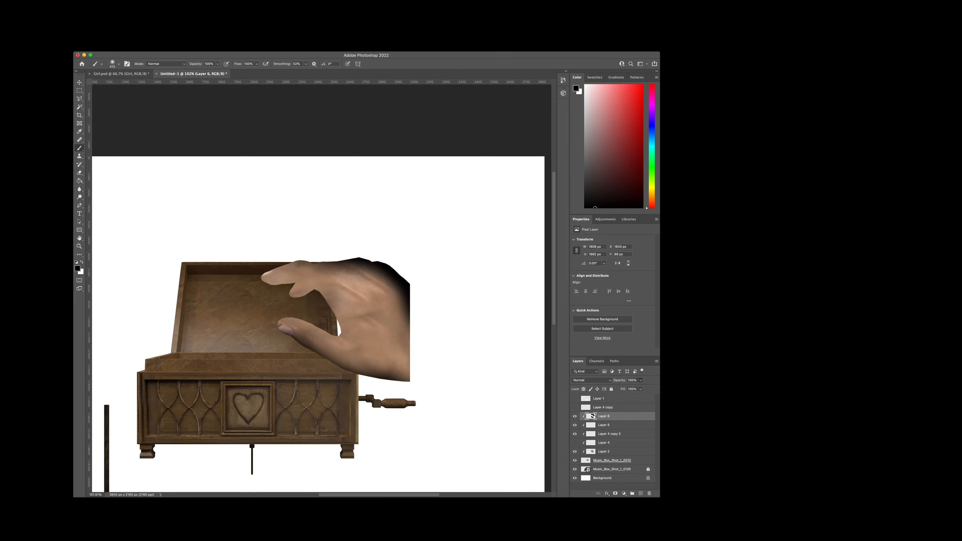
left_click_drag(619, 380, 608, 380)
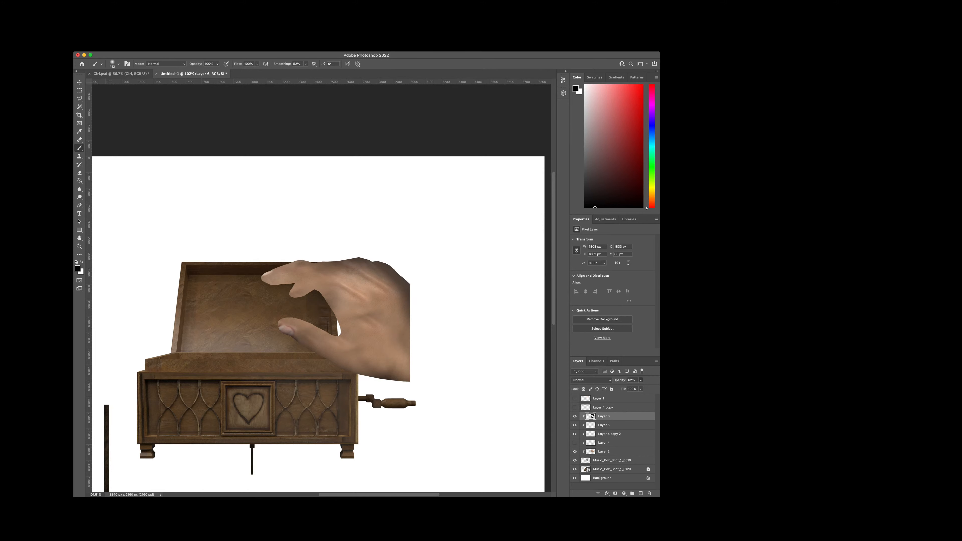
Step: Compare the hand with and without Layer 6, and examine the shading along the wrist, thumb and fingers
scroll(404, 292, "up", 5)
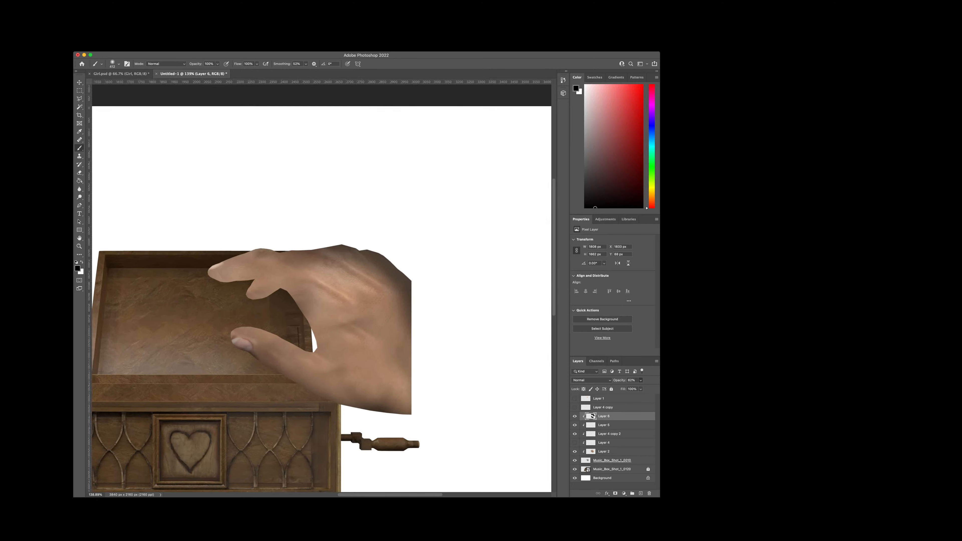
scroll(351, 295, "up", 4)
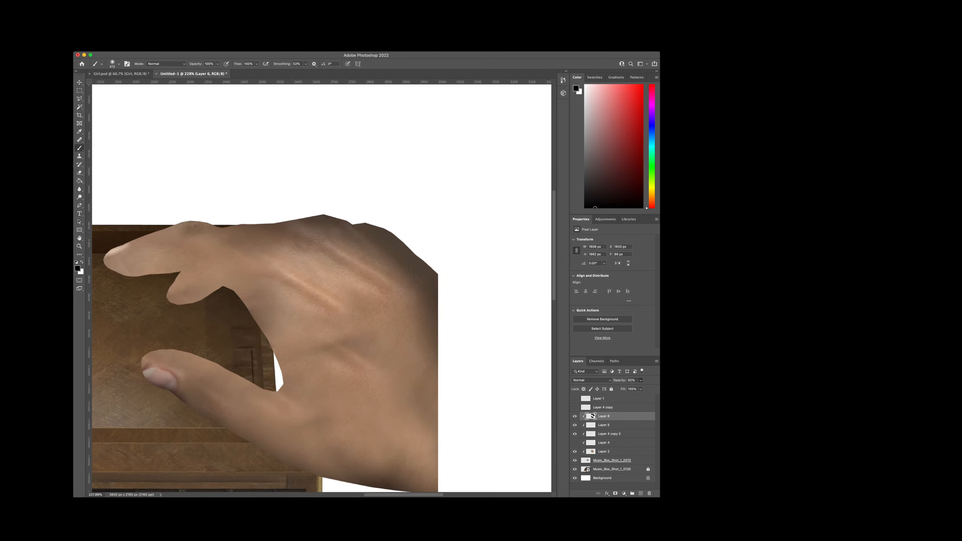
scroll(329, 292, "down", 1)
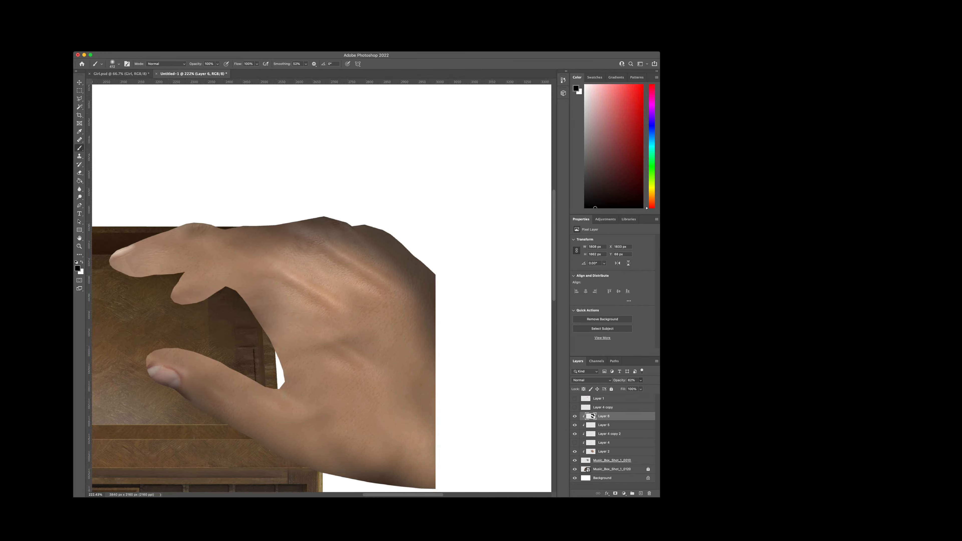
scroll(321, 289, "down", 1)
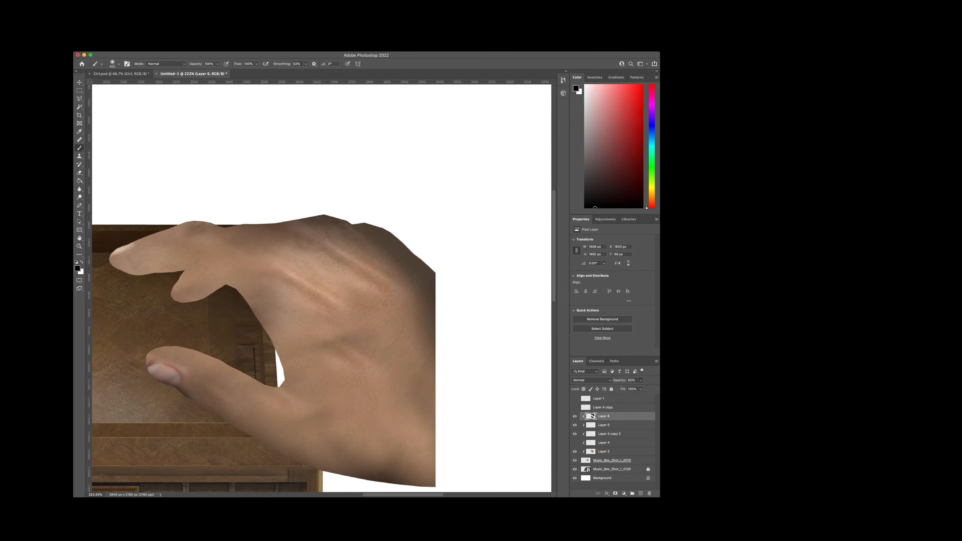
scroll(263, 348, "down", 3)
scroll(322, 288, "left", 5)
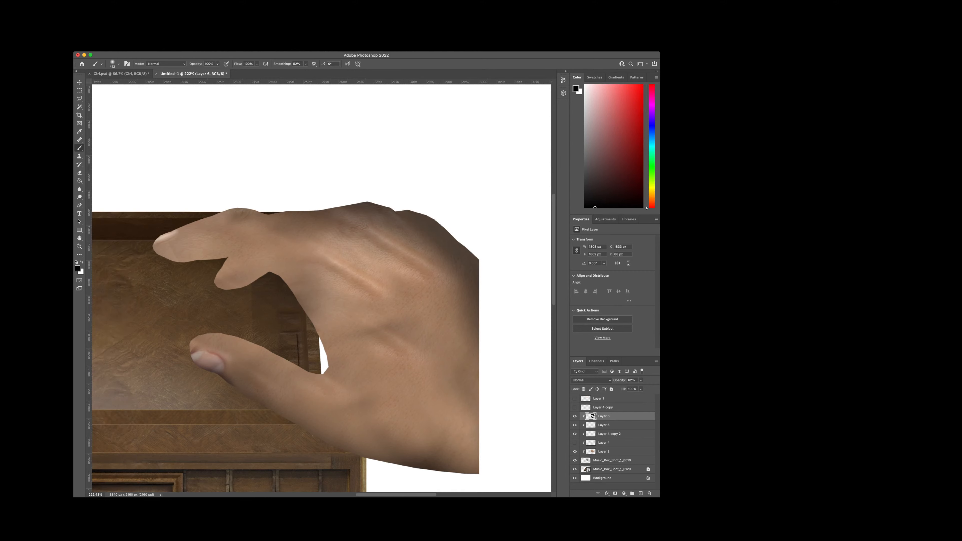
left_click(574, 416)
left_click(575, 417)
left_click(575, 416)
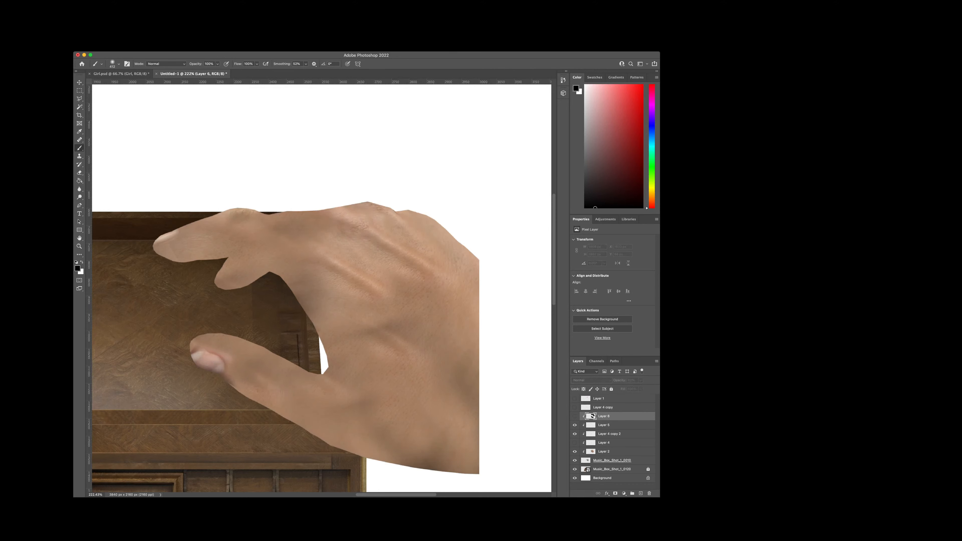
left_click(574, 416)
scroll(514, 361, "up", 2)
scroll(517, 369, "up", 1)
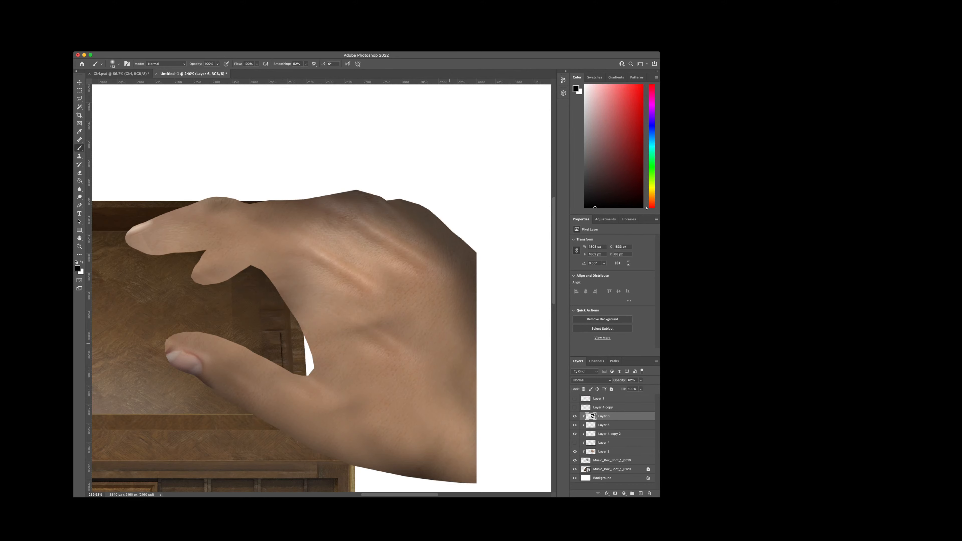
scroll(179, 288, "down", 2)
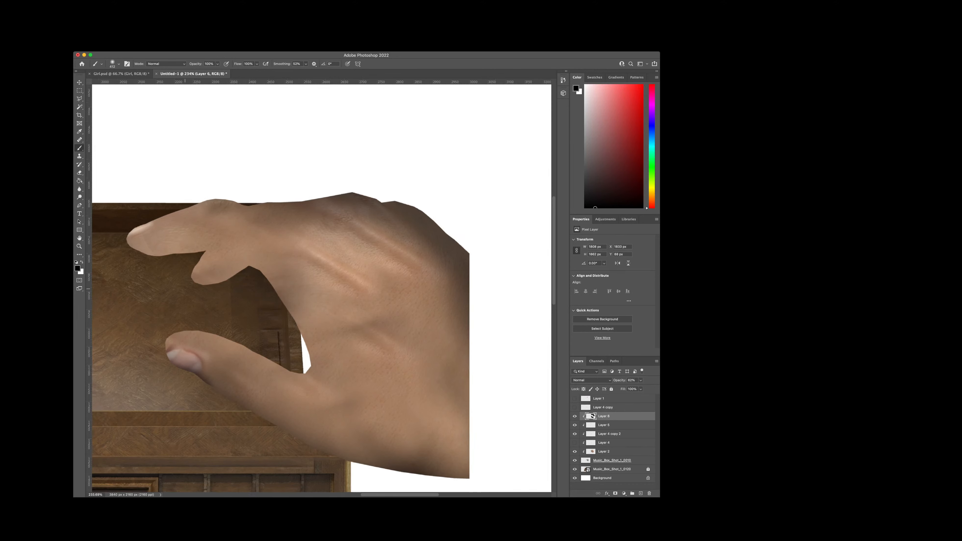
left_click_drag(144, 282, 121, 295)
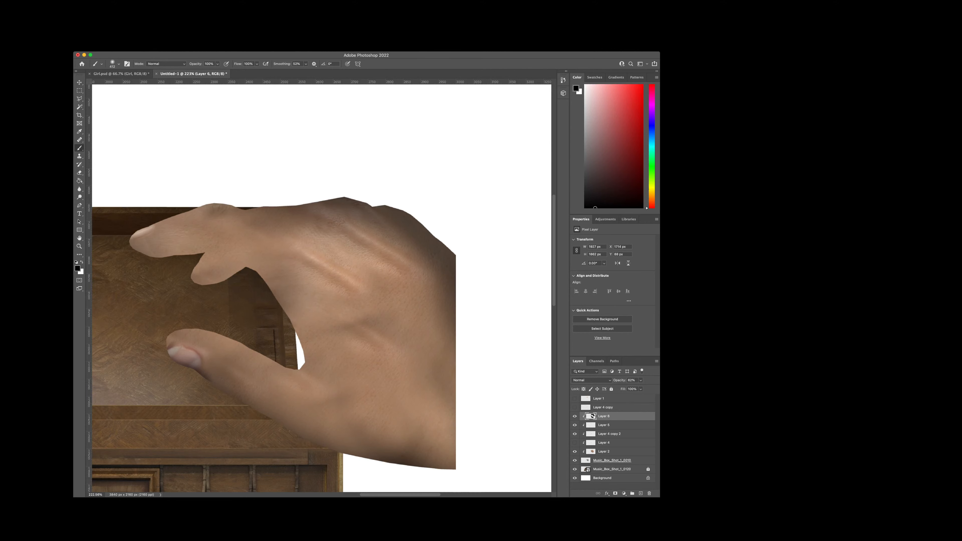
scroll(316, 288, "left", 3)
key("super+z")
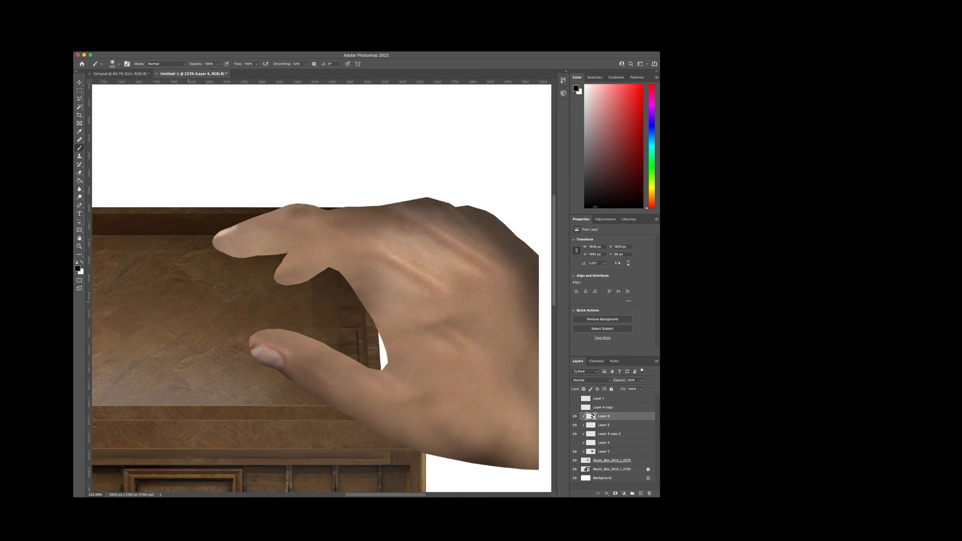
Step: Paint soft black shading with a smaller brush along the index finger's upper edge and knuckle on Layer 6
left_click_drag(188, 302, 188, 297)
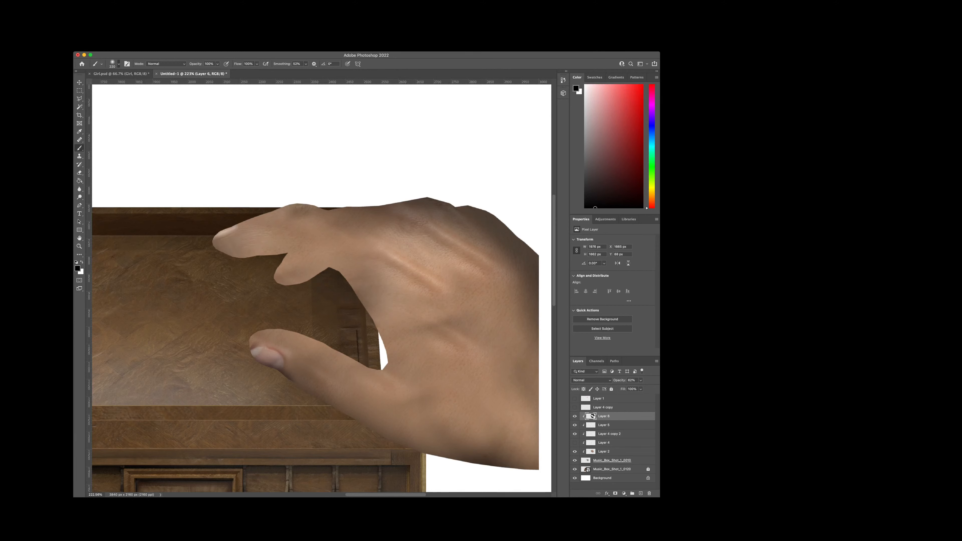
left_click_drag(243, 279, 208, 281)
key("super+z")
mouse_move(316, 297)
left_mouse_down()
mouse_move(336, 291)
mouse_move(337, 315)
left_mouse_up()
key("super+z")
mouse_move(403, 211)
left_mouse_down()
mouse_move(270, 212)
mouse_move(226, 228)
left_mouse_up()
key("super+z")
left_click_drag(220, 266, 251, 284)
key("super+z")
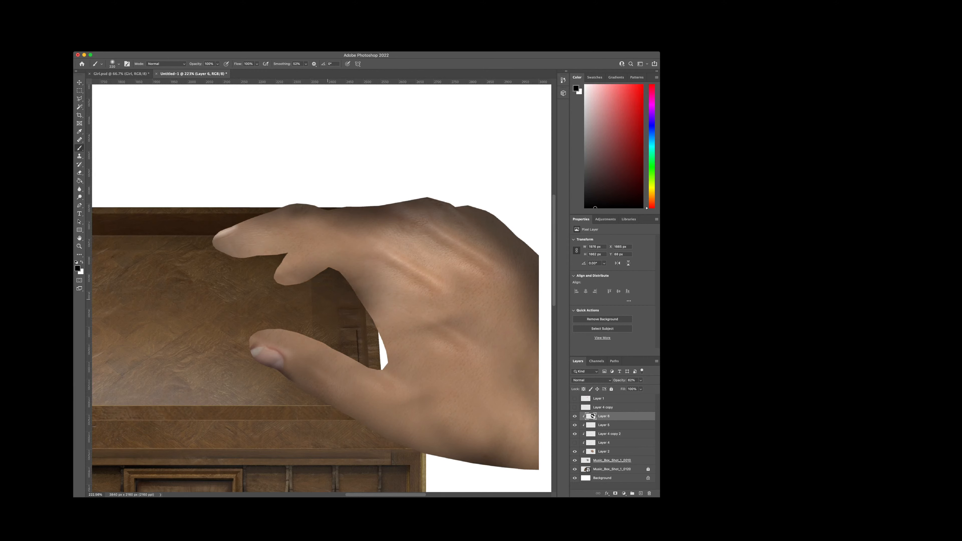
Step: Undo the dark stroke over the lower finger and shade the upper edge of the index fingertip
scroll(393, 358, "down", 1)
scroll(388, 422, "down", 2)
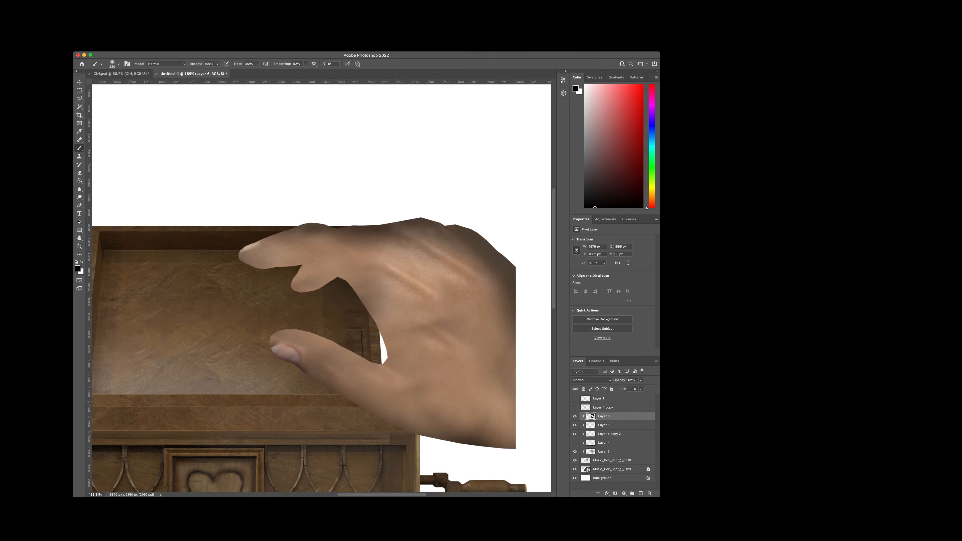
scroll(388, 423, "right", 5)
scroll(388, 423, "up", 1)
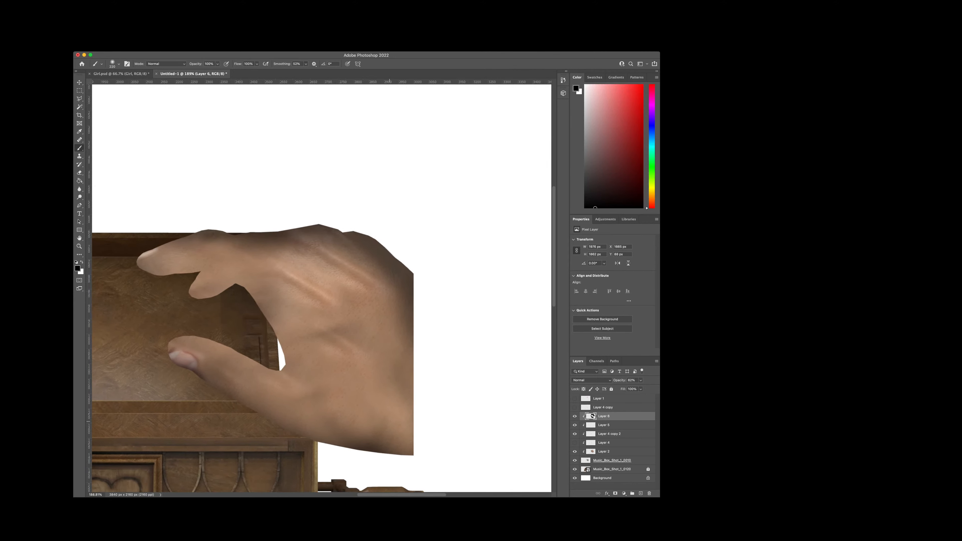
scroll(389, 423, "up", 1)
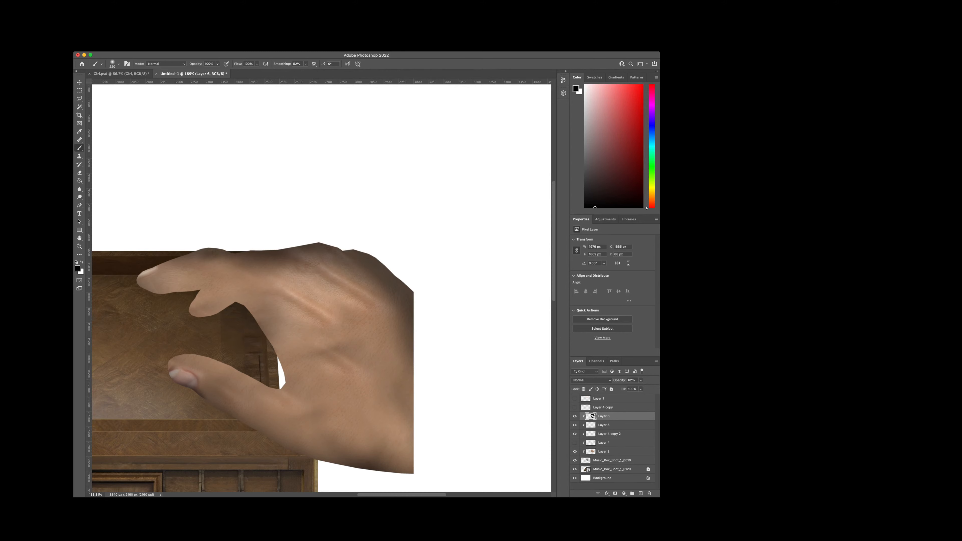
left_click_drag(269, 379, 268, 374)
scroll(251, 360, "up", 1)
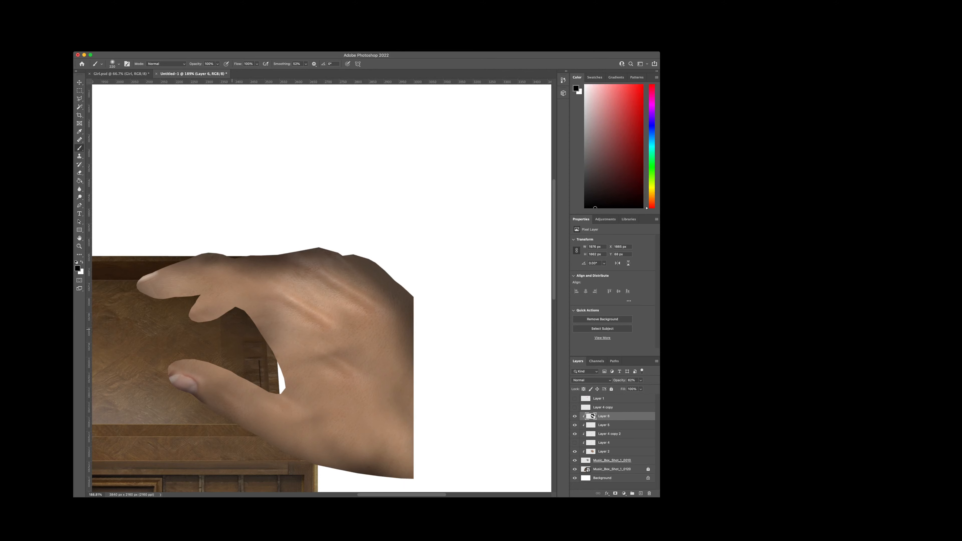
left_click_drag(222, 325, 206, 317)
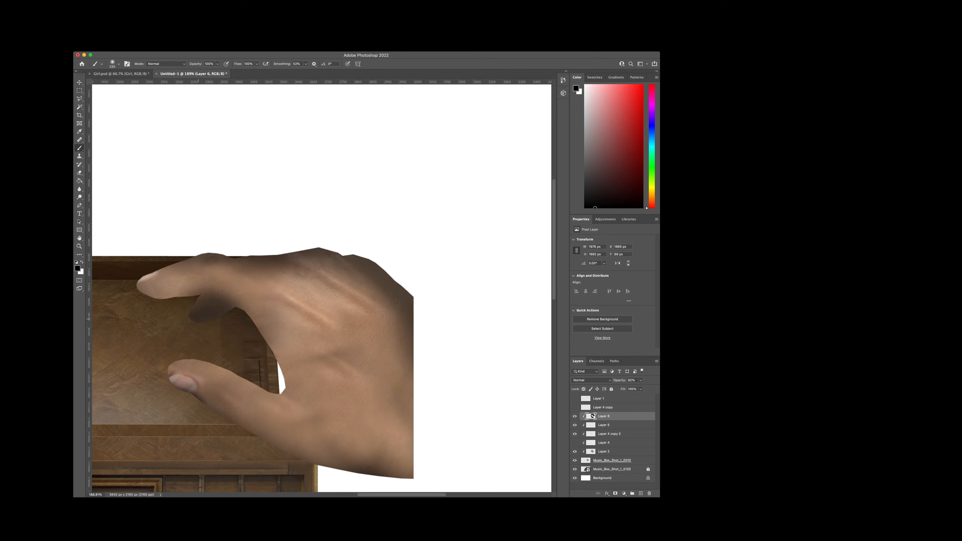
key("super+z")
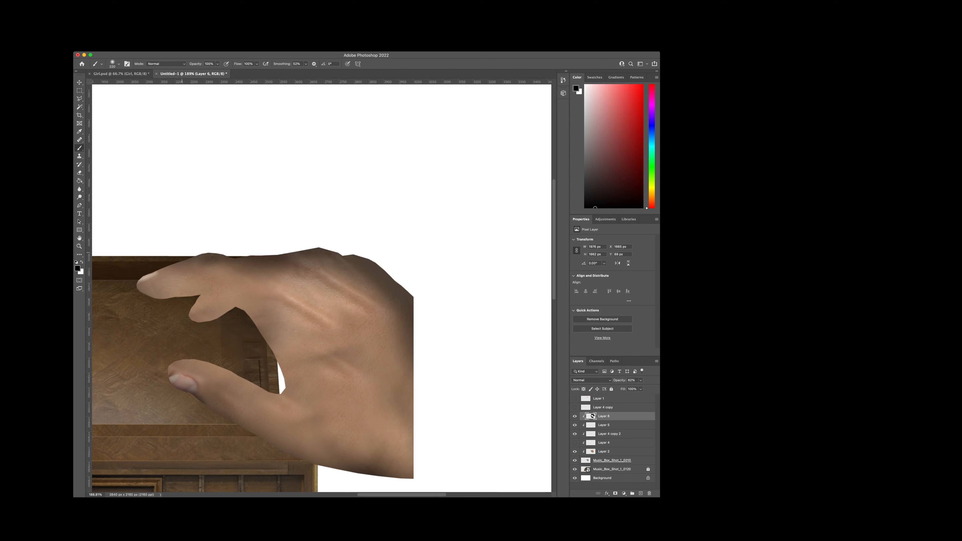
left_click_drag(172, 242, 134, 261)
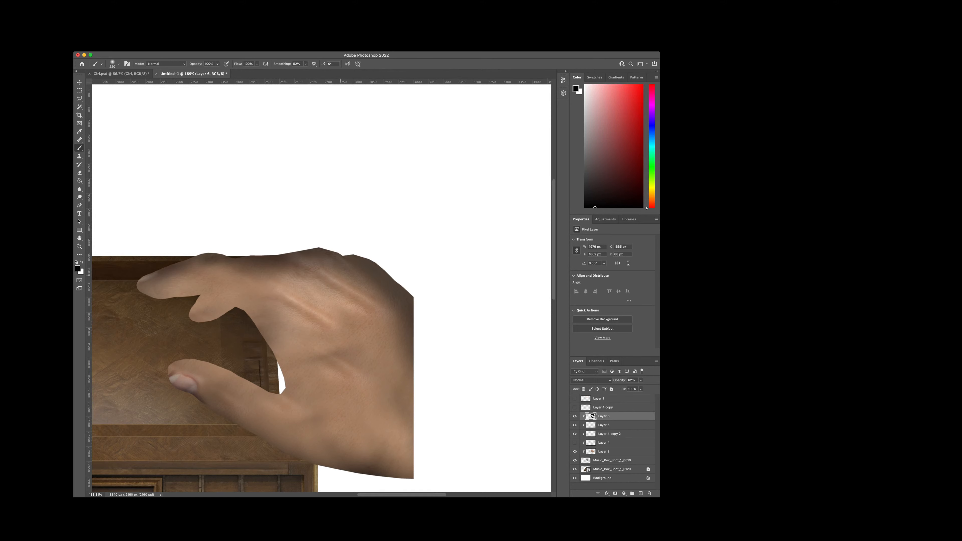
Step: Shade the thumb's upper inner edge lightly on Layer 6, undoing the strokes that are too heavy
left_click(277, 380)
left_click_drag(259, 363, 240, 341)
key("super+z")
key("super+z")
left_click_drag(265, 375, 258, 366)
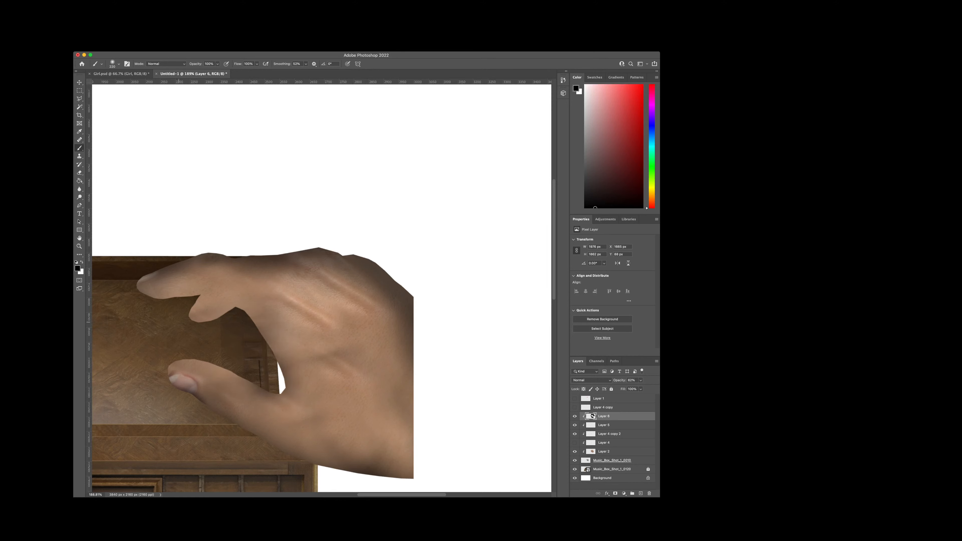
left_click_drag(174, 321, 158, 323)
scroll(307, 248, "down", 5)
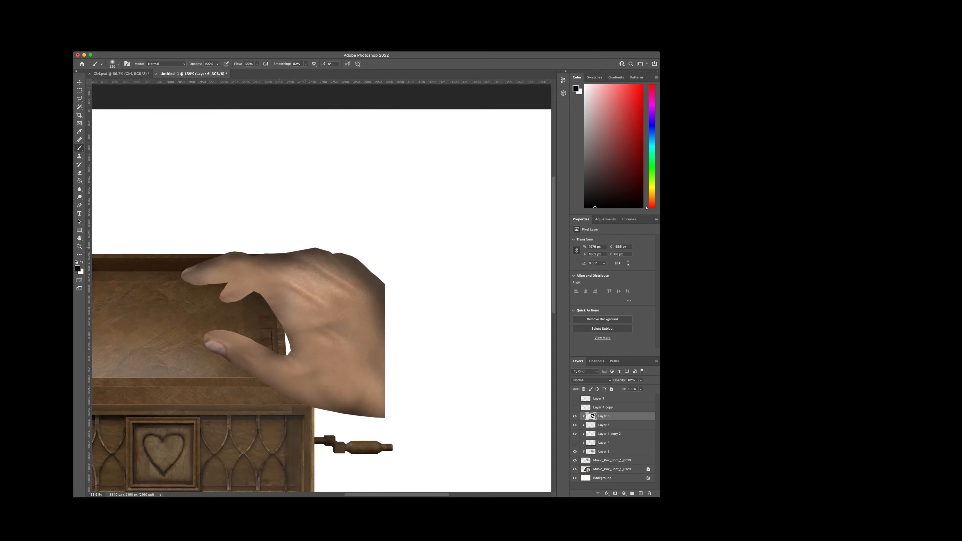
scroll(307, 248, "down", 3)
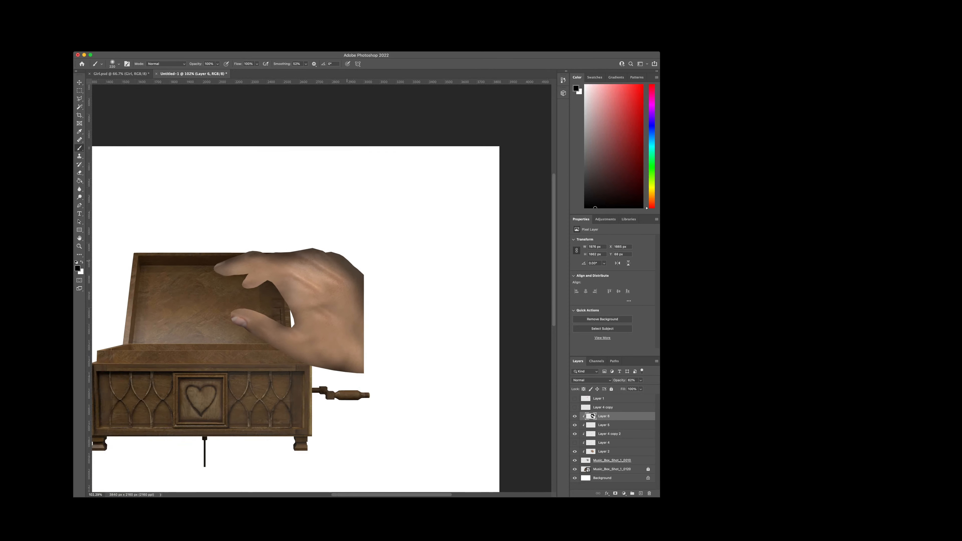
Step: Undo the trial shading on the thumb's curve and the fingers' undersides, and reduce Layer 6's opacity further
scroll(290, 311, "up", 4)
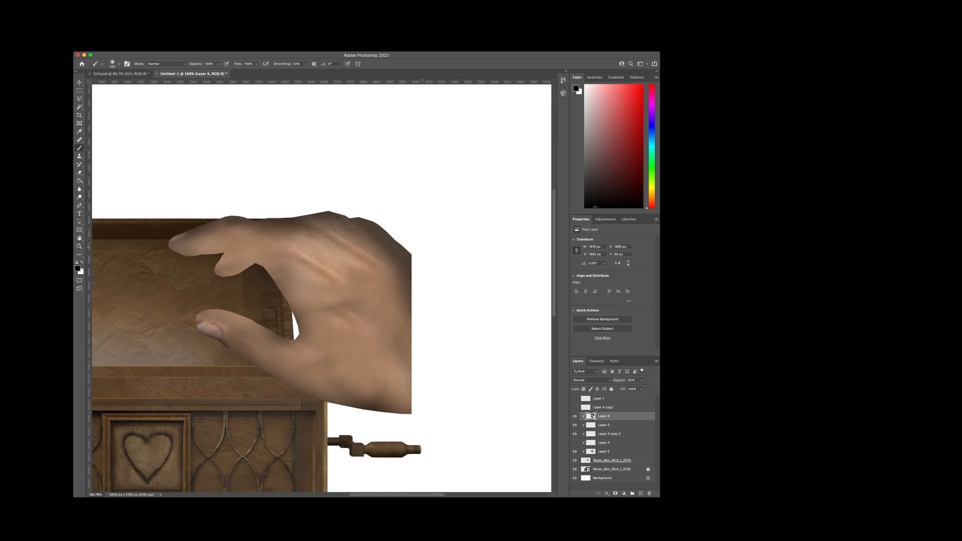
left_click(288, 330)
key("super+z")
mouse_move(289, 333)
left_mouse_down()
mouse_move(262, 292)
mouse_move(185, 271)
mouse_move(217, 286)
left_mouse_up()
key("super+z")
key("super+z")
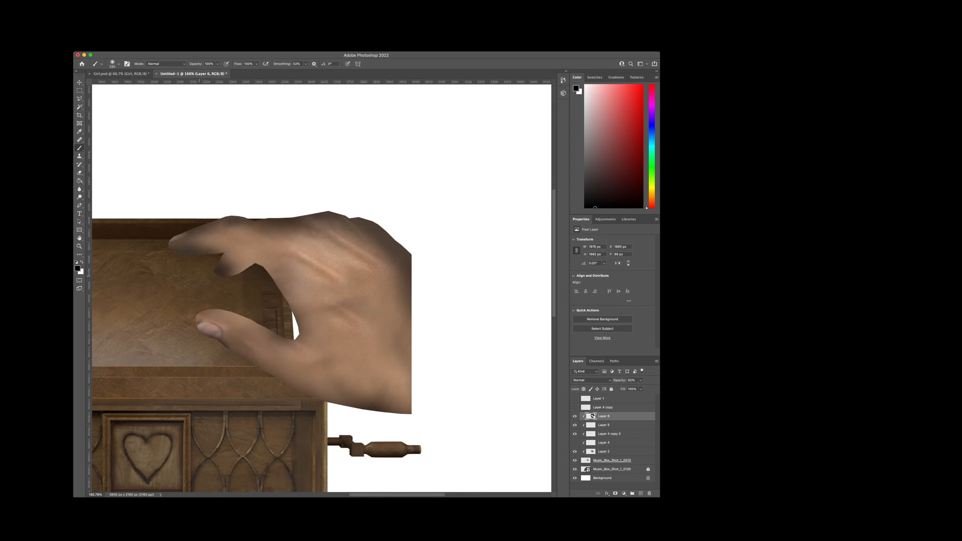
key("super+z")
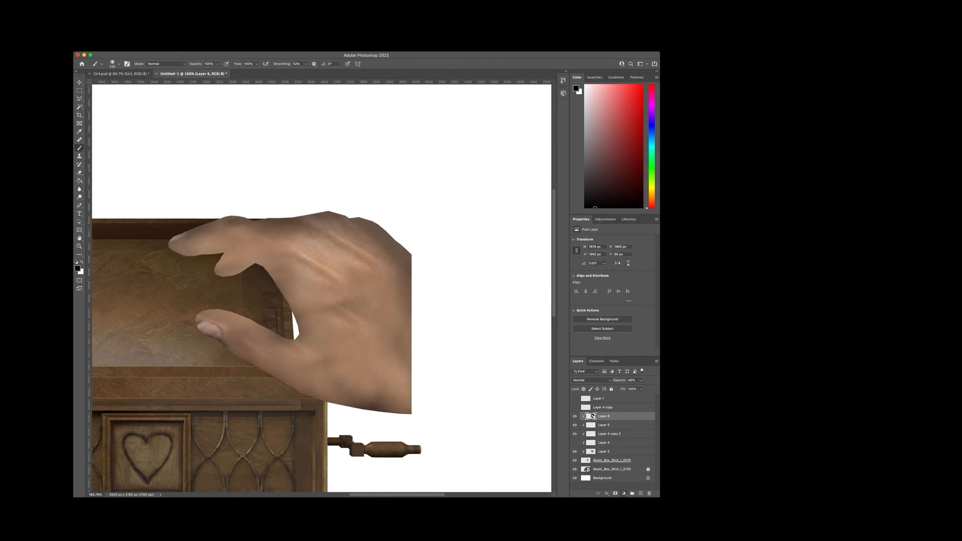
Step: Add an Exposure adjustment clipped to the hand, with exposure at about -1.14 and a slightly negative offset
left_click(640, 407)
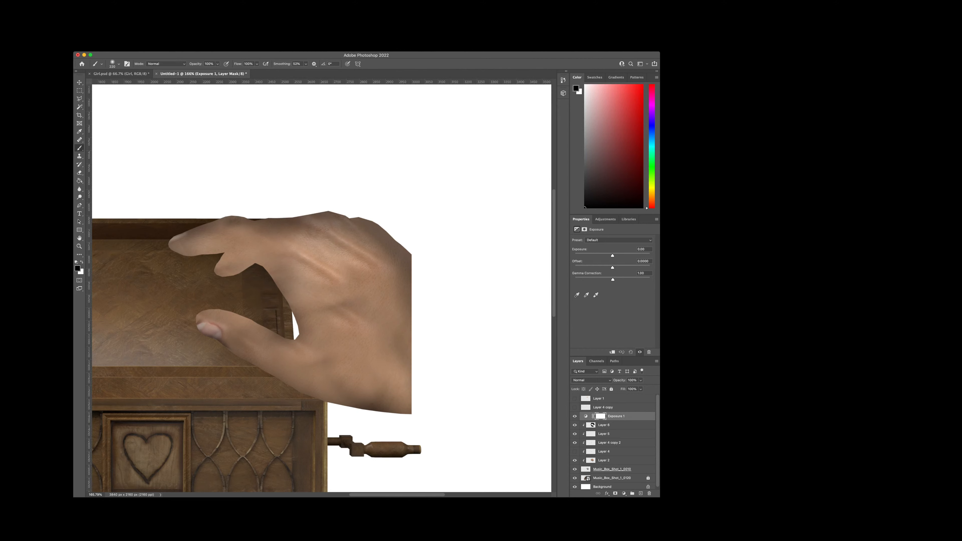
key("super+alt+g")
left_click(591, 416)
left_click_drag(613, 256, 609, 256)
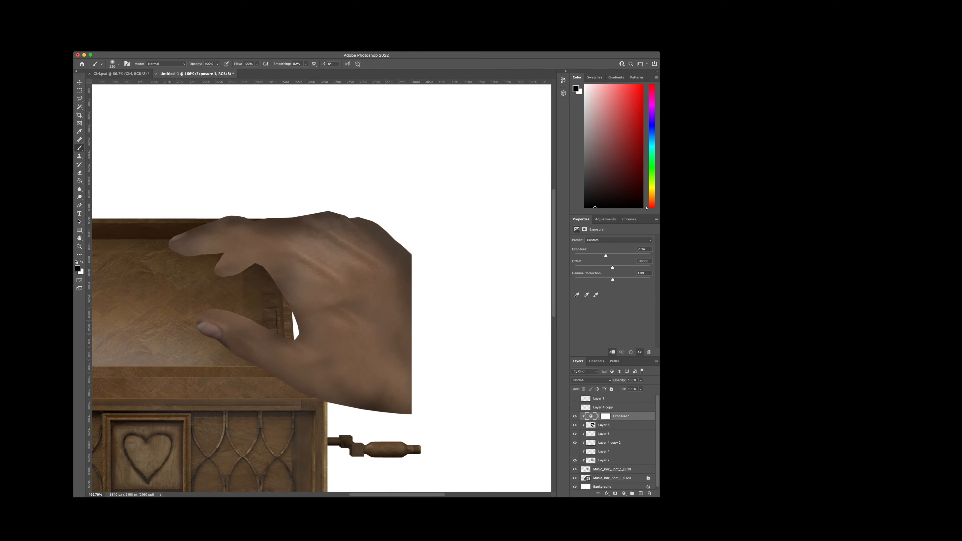
left_click_drag(612, 268, 611, 268)
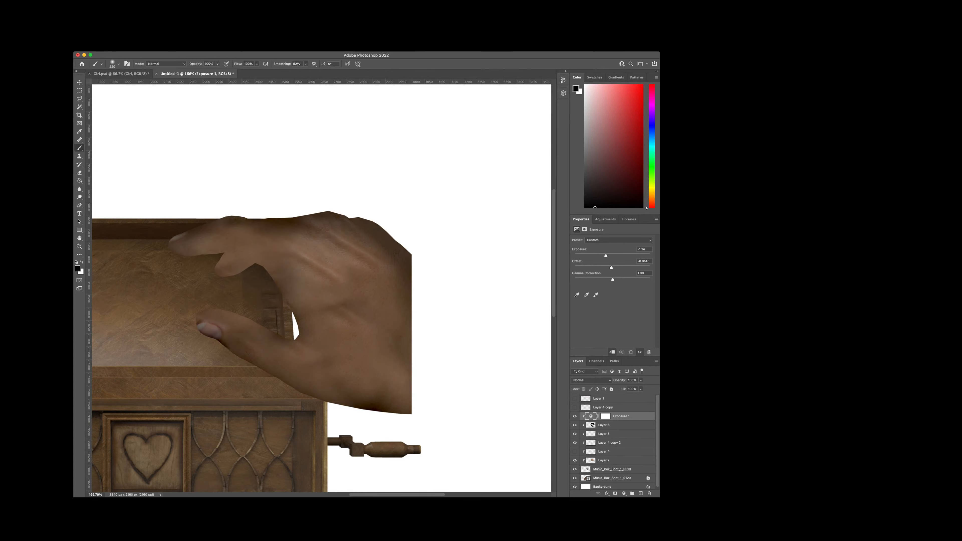
Step: Invert the Exposure adjustment's mask to black so the darkening is hidden across the whole hand
left_click(606, 417)
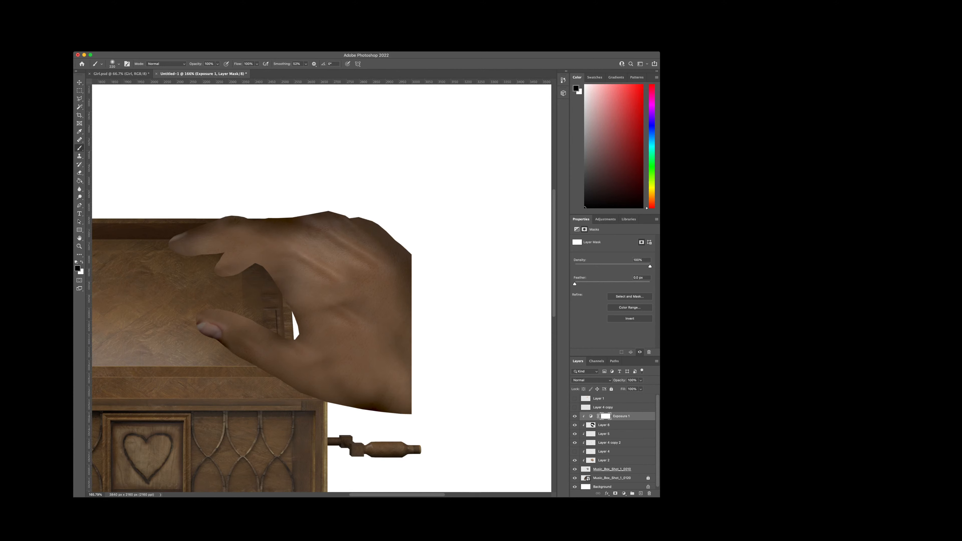
key("super+i")
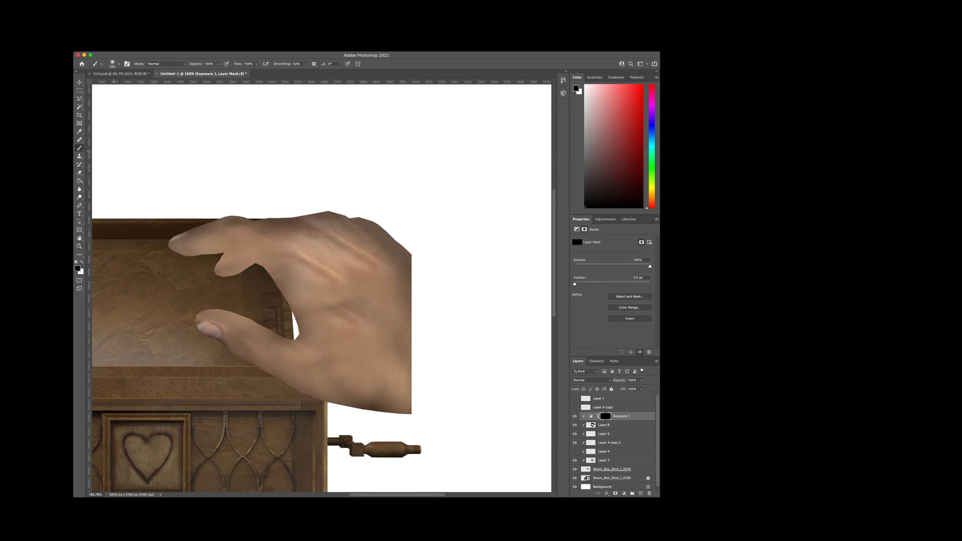
scroll(284, 288, "up", 3)
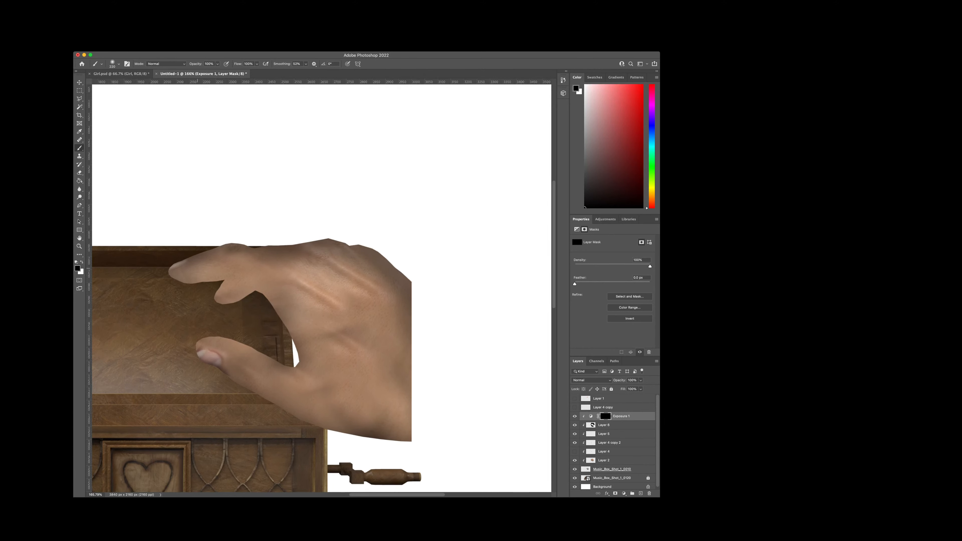
scroll(195, 278, "up", 2)
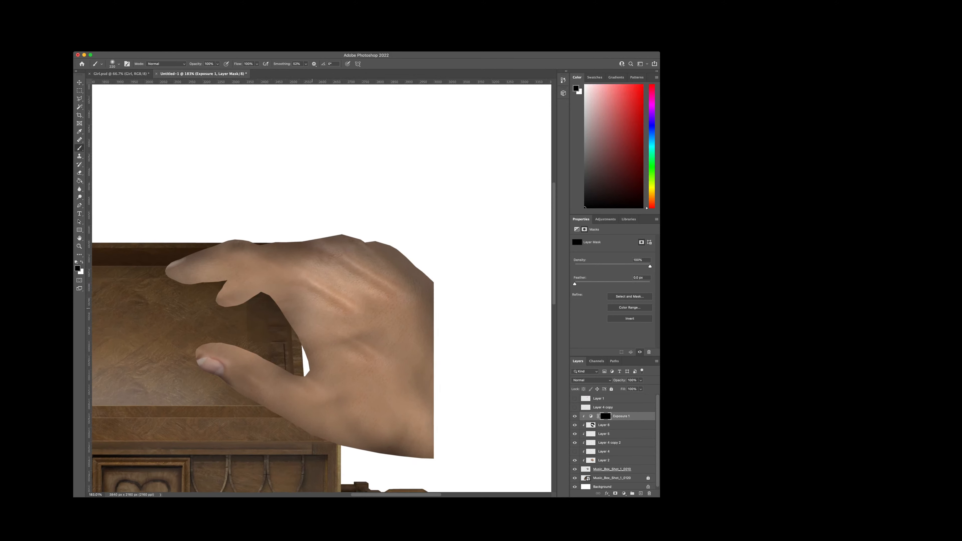
scroll(287, 303, "up", 3)
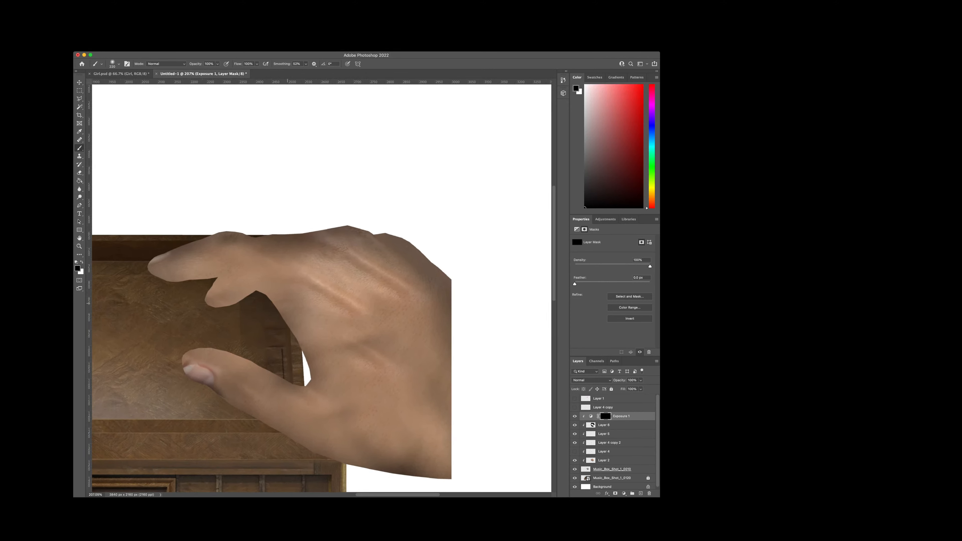
scroll(285, 303, "up", 1)
scroll(285, 302, "down", 2)
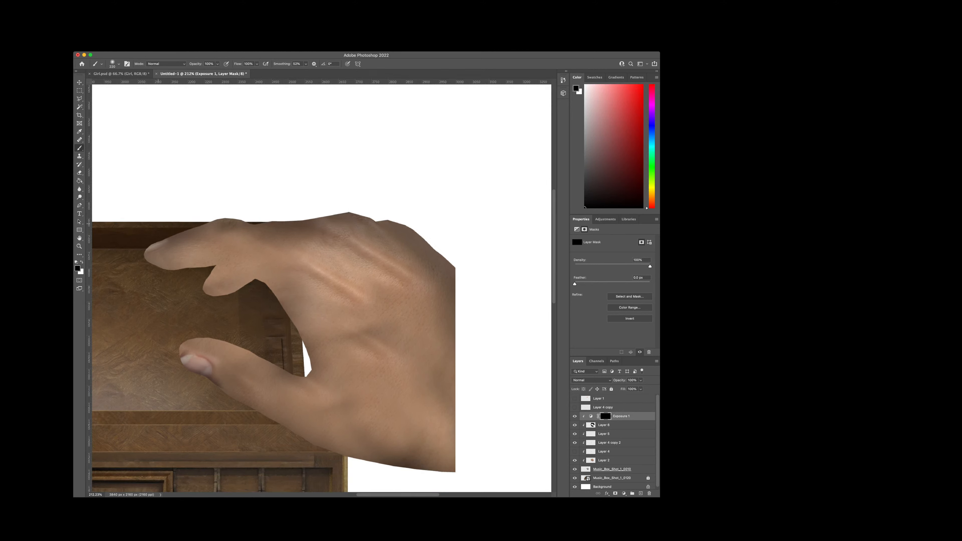
Step: Lower the Exposure adjustment's exposure strongly and make white the painting colour for its mask
left_click(591, 417)
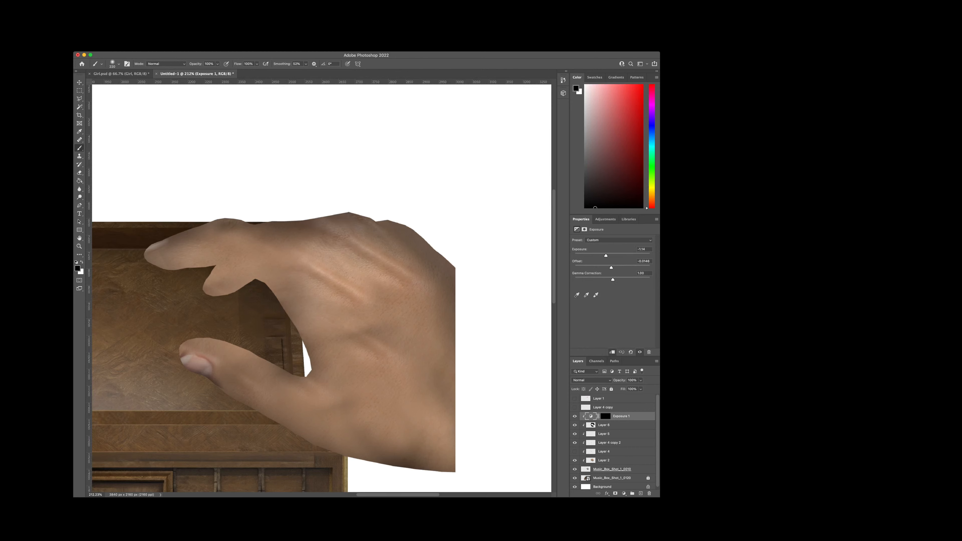
key("x")
left_click(605, 415)
key("x")
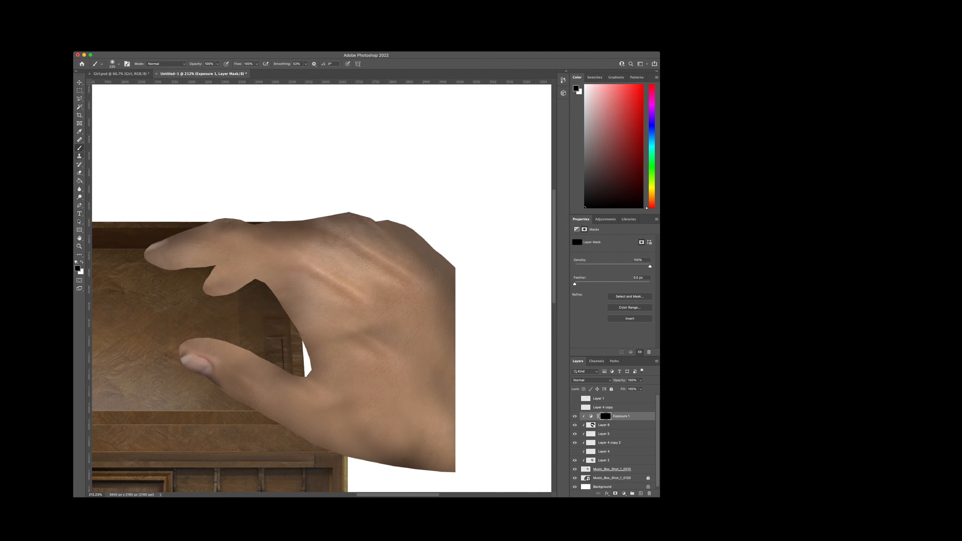
key("x")
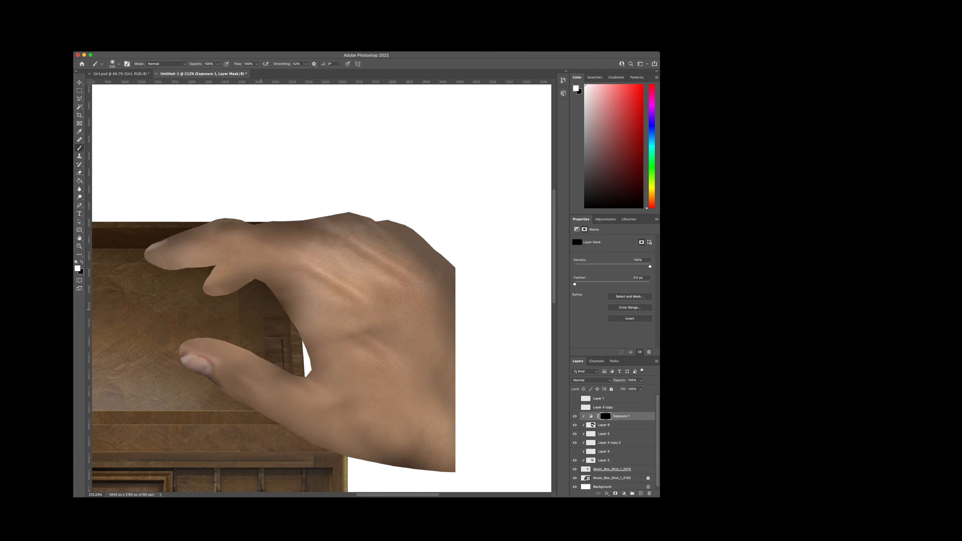
left_click(591, 416)
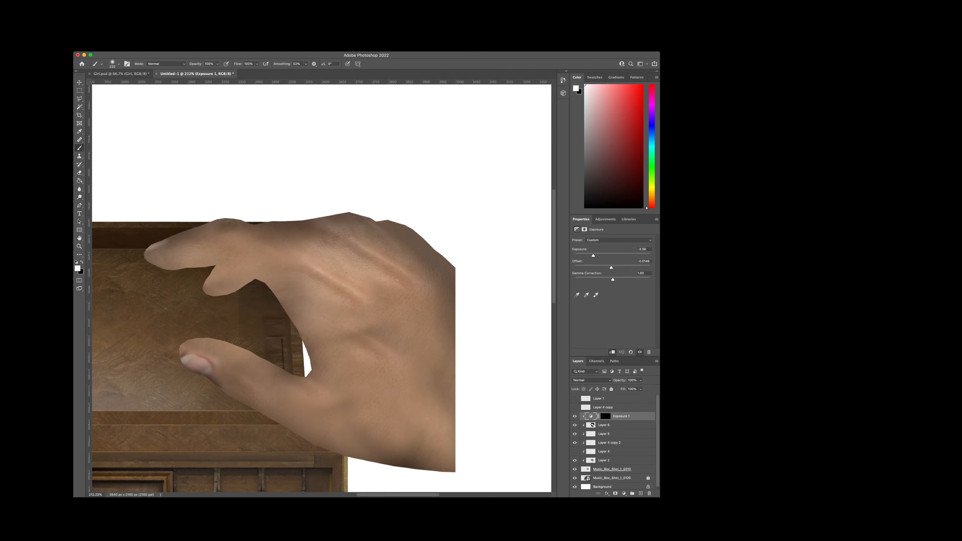
left_click_drag(592, 255, 588, 255)
left_click(605, 416)
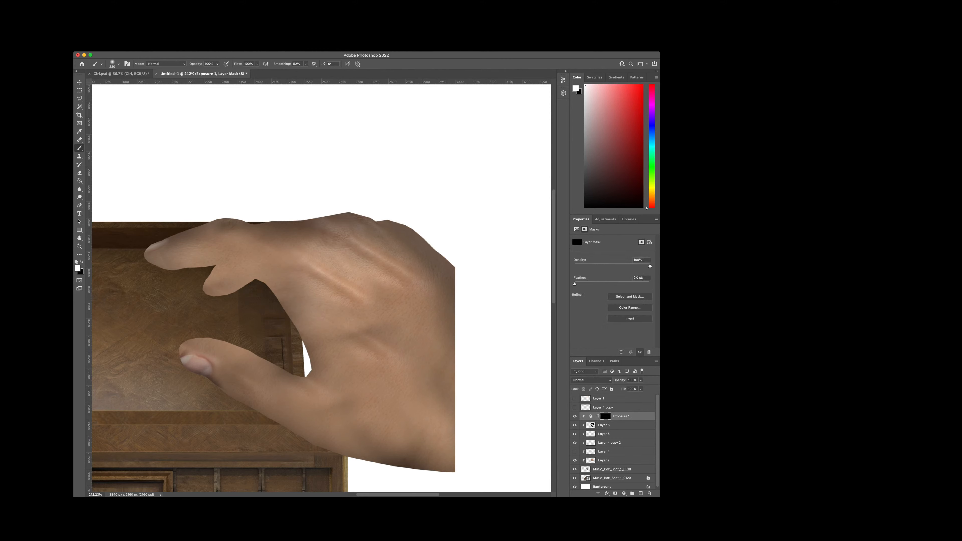
Step: Paint white on the Exposure mask at the inner curve between thumb and index finger, and soften the exposure to about -2.10
mouse_move(299, 341)
left_mouse_down()
mouse_move(304, 319)
mouse_move(255, 311)
left_mouse_up()
key("super+z")
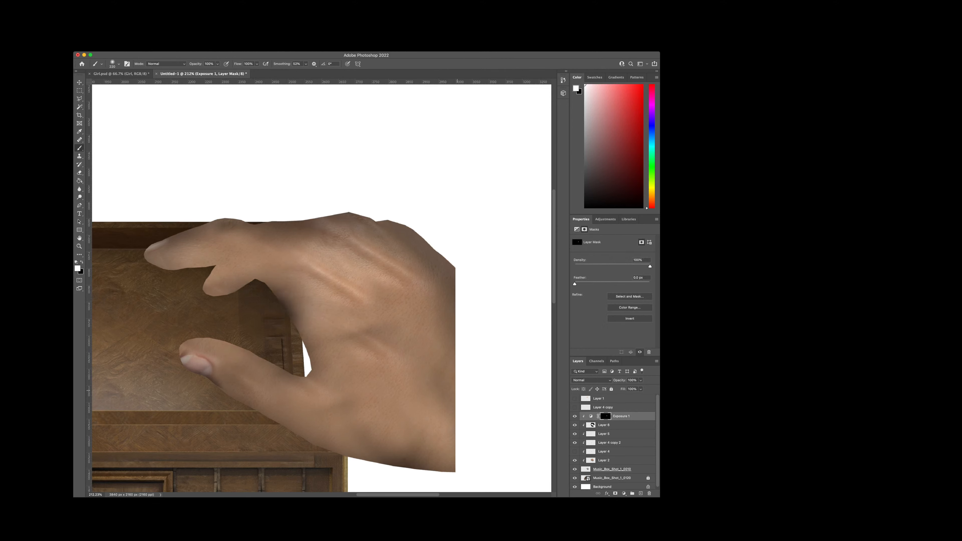
left_click_drag(316, 337, 321, 332)
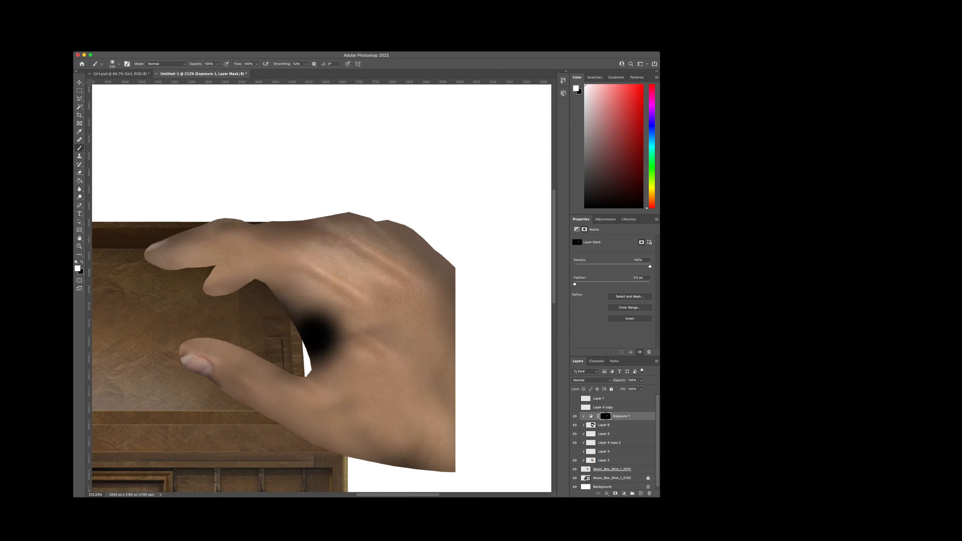
left_click(590, 416)
left_click_drag(587, 256, 600, 255)
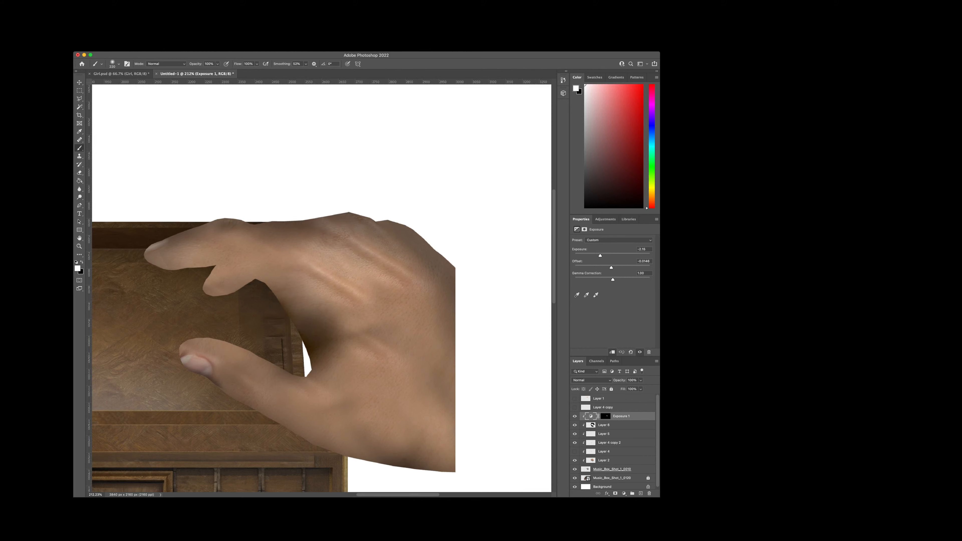
Step: Paint white on the Exposure mask to darken the underside of the thumb and the palm's lower edge
left_click(606, 416)
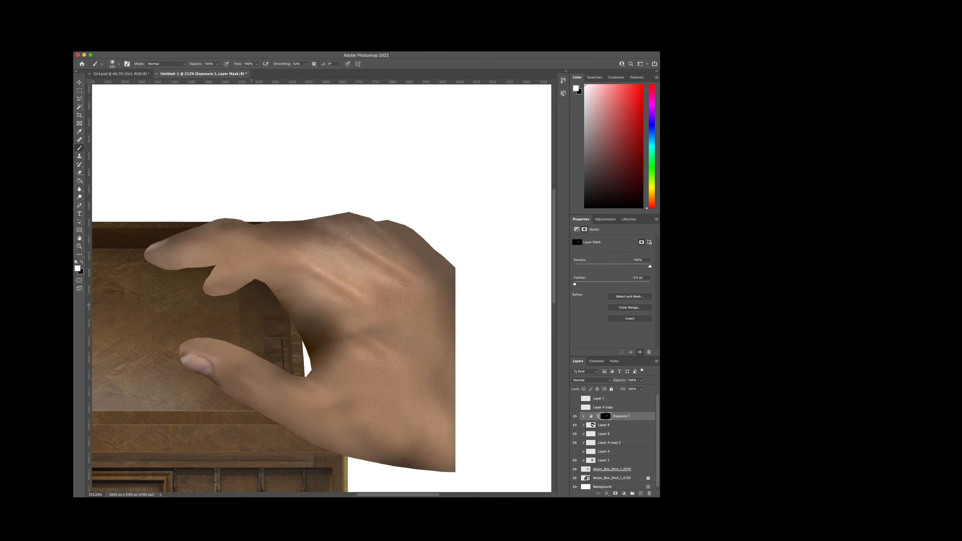
left_click(251, 305)
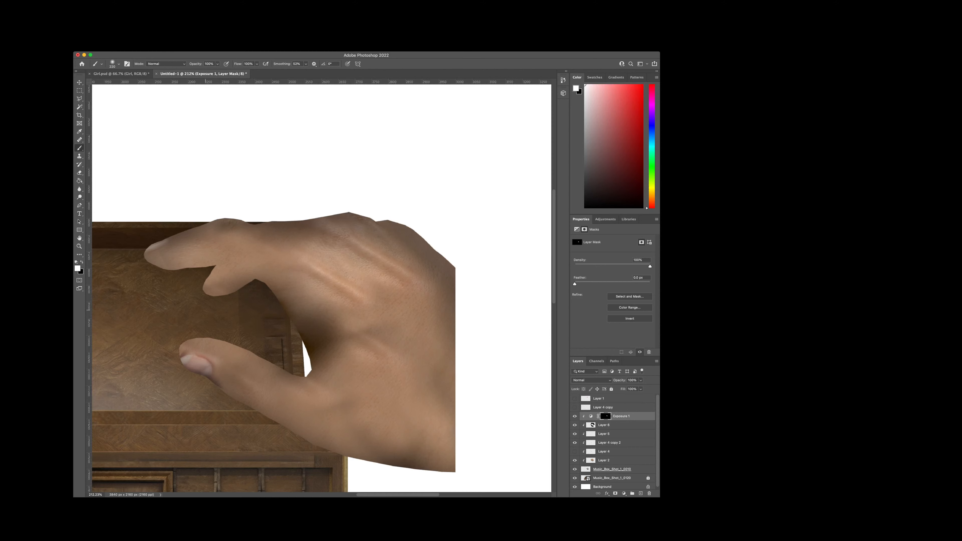
key("super+z")
left_click(257, 308)
mouse_move(189, 407)
left_mouse_down()
mouse_move(293, 470)
mouse_move(401, 499)
left_mouse_up()
left_click_drag(303, 471, 258, 458)
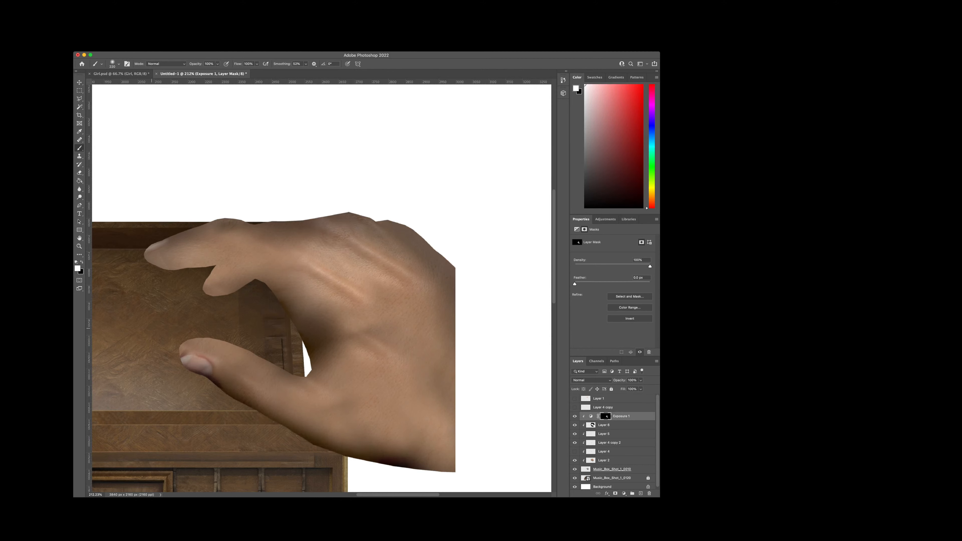
Step: Darken the thumb's tip and upper edge and the lower finger on the Exposure mask with a smaller brush, undoing unsuitable strokes
left_click_drag(153, 334, 168, 363)
key("super+z")
mouse_move(163, 297)
left_mouse_down()
mouse_move(214, 297)
mouse_move(189, 298)
left_mouse_up()
key("super+z")
mouse_move(173, 326)
left_mouse_down()
mouse_move(233, 322)
mouse_move(308, 364)
mouse_move(160, 334)
mouse_move(169, 401)
left_mouse_up()
key("super+z")
key("super+z")
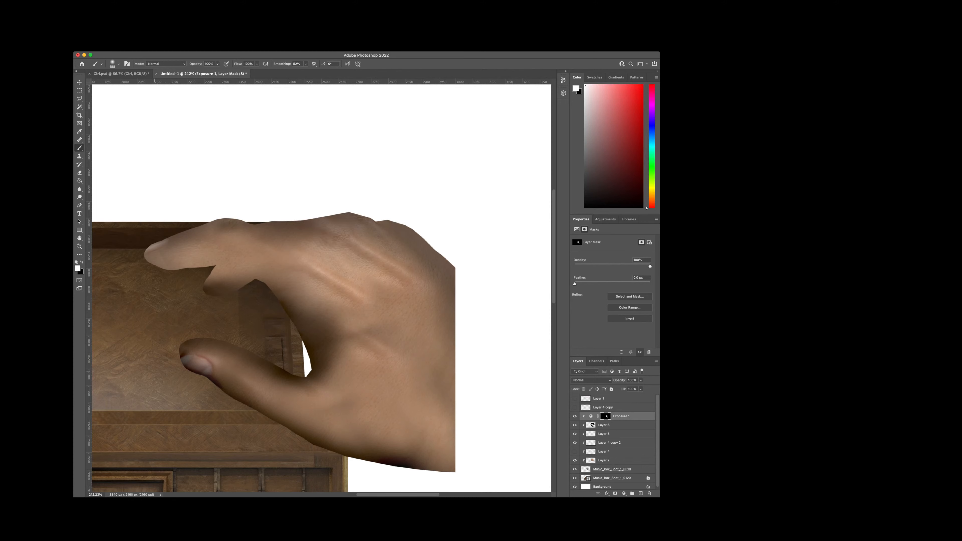
left_click_drag(154, 371, 163, 387)
key("super+z")
left_click_drag(163, 214, 223, 190)
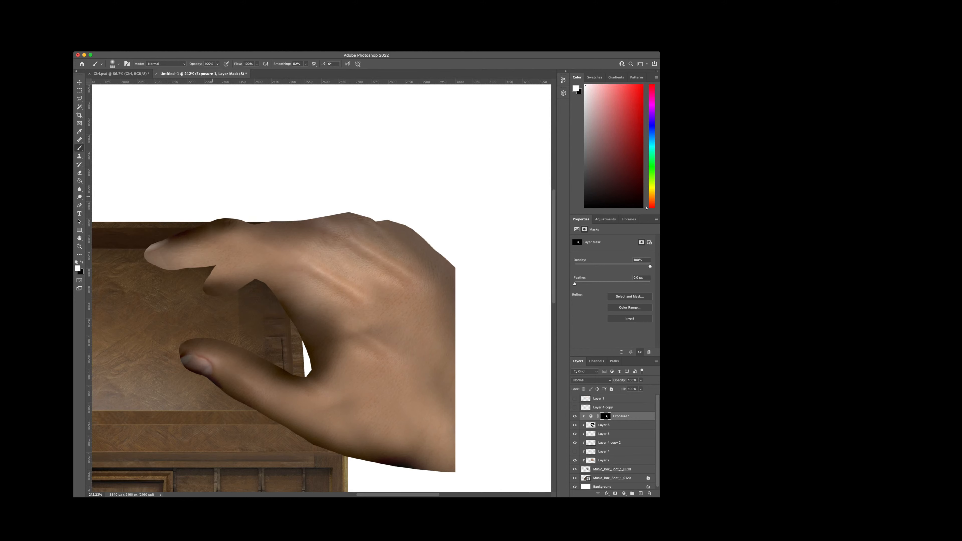
key("super+z")
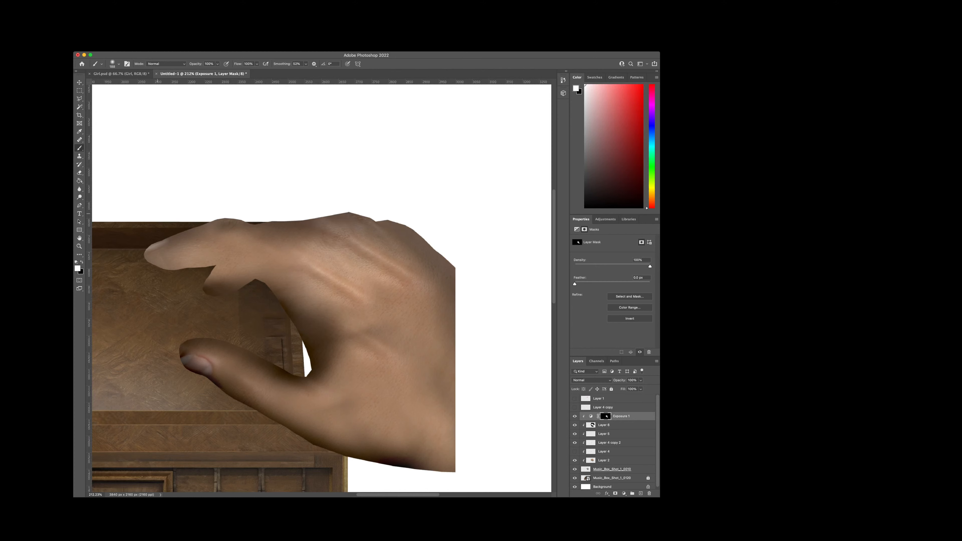
left_click_drag(157, 242, 228, 220)
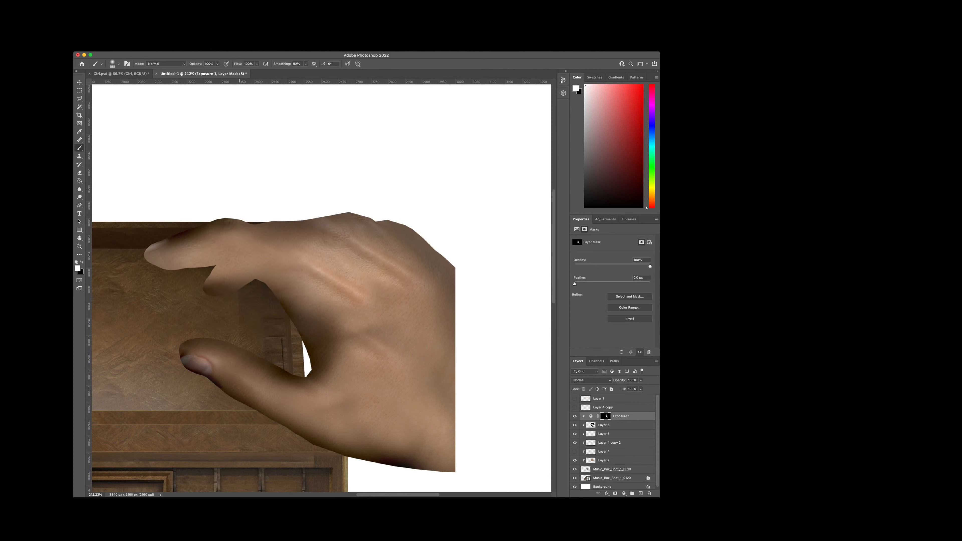
left_click_drag(220, 222, 254, 223)
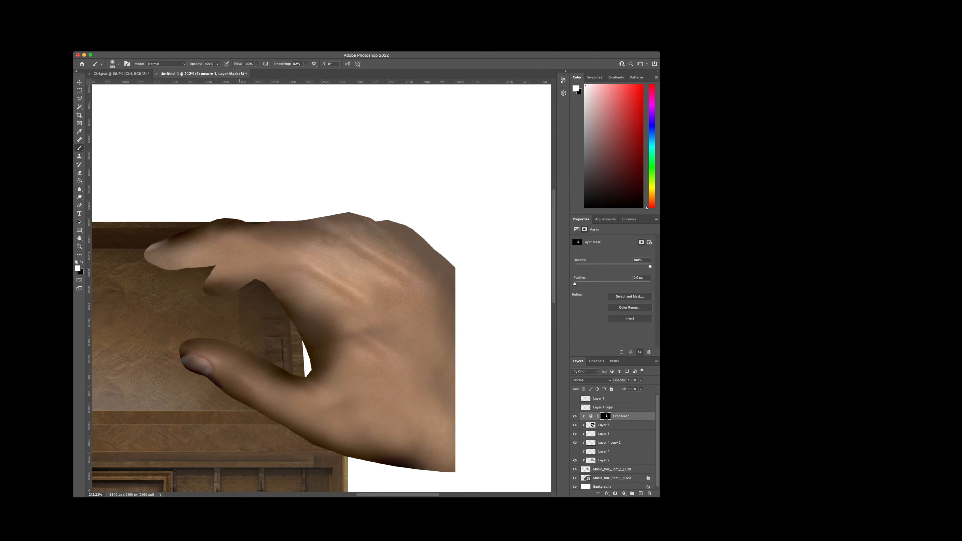
key("super+z")
key("super+z")
key("super+z")
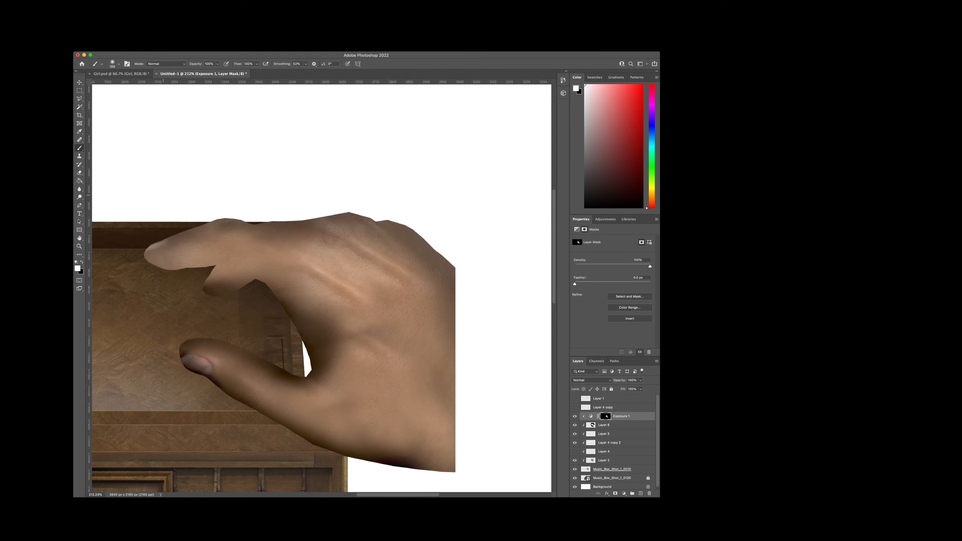
mouse_move(149, 245)
left_mouse_down()
mouse_move(238, 220)
mouse_move(320, 220)
left_mouse_up()
key("super+z")
Step: Paint white on the Exposure mask along the hand's upper edge to the wrist and around the index finger's tip and underside
left_click_drag(153, 212, 248, 188)
mouse_move(246, 222)
left_mouse_down()
mouse_move(341, 216)
mouse_move(405, 228)
mouse_move(453, 274)
left_mouse_up()
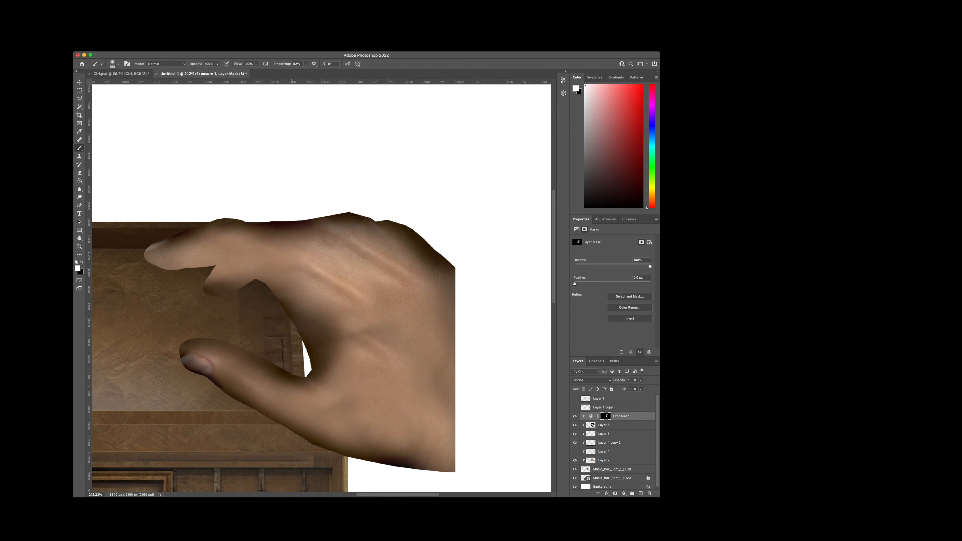
left_click_drag(183, 270, 150, 268)
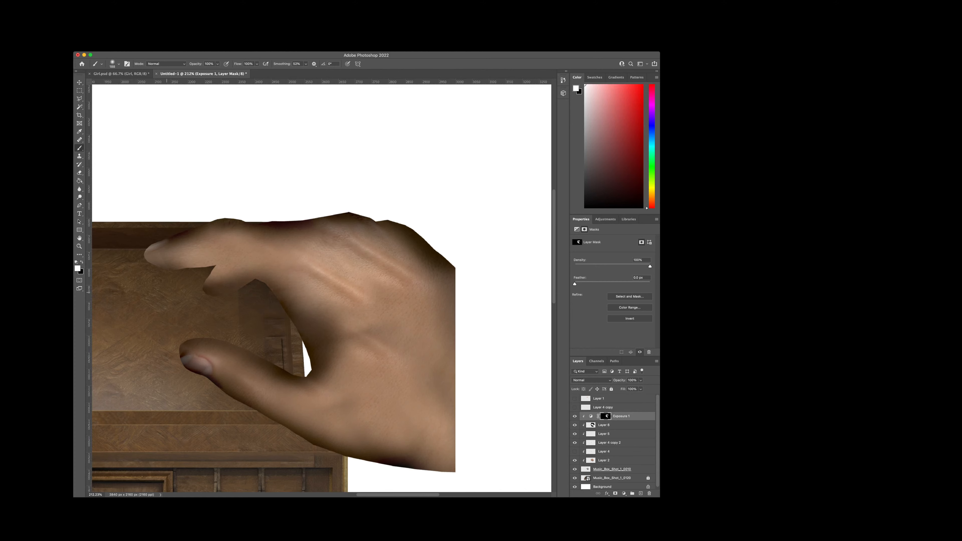
left_click_drag(167, 292, 138, 289)
left_click_drag(129, 245, 127, 240)
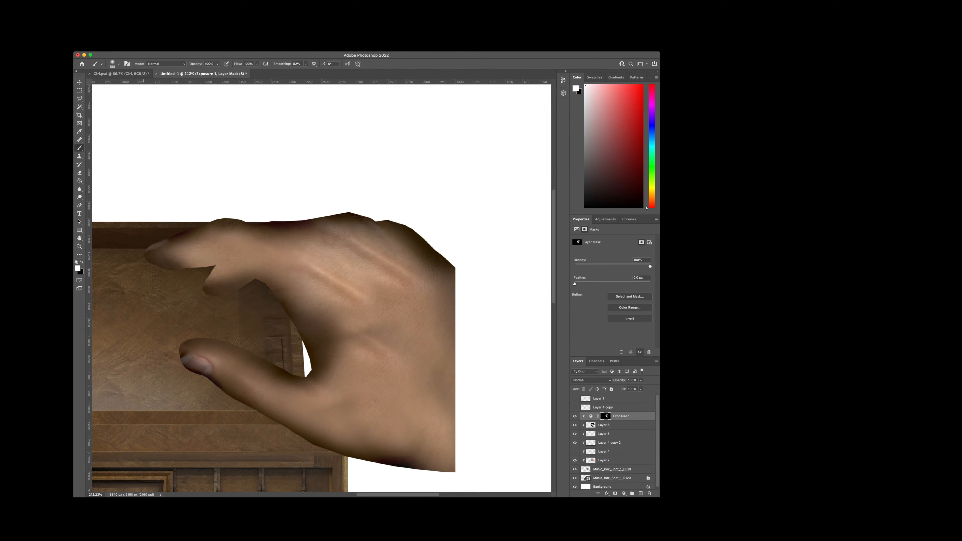
mouse_move(186, 270)
left_mouse_down()
mouse_move(223, 268)
mouse_move(247, 299)
left_mouse_up()
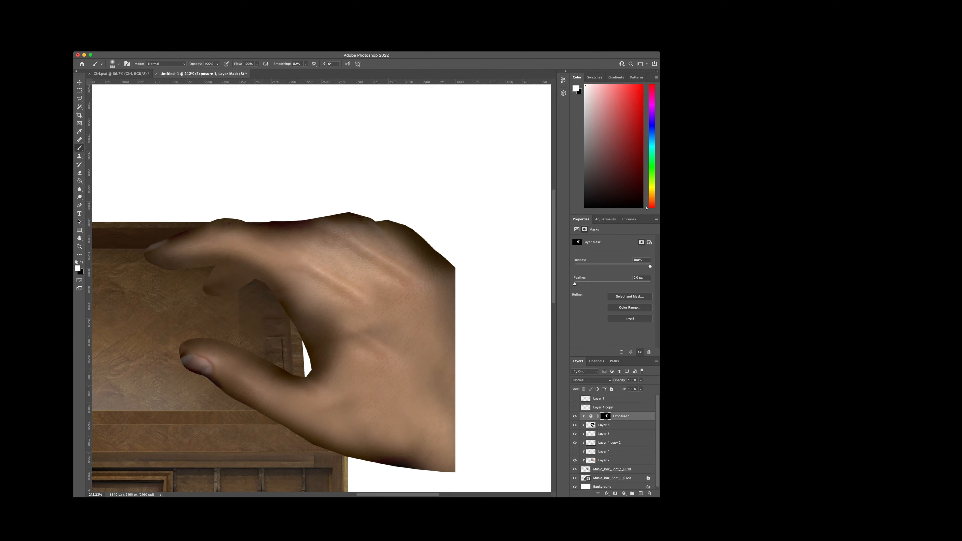
left_click(641, 494)
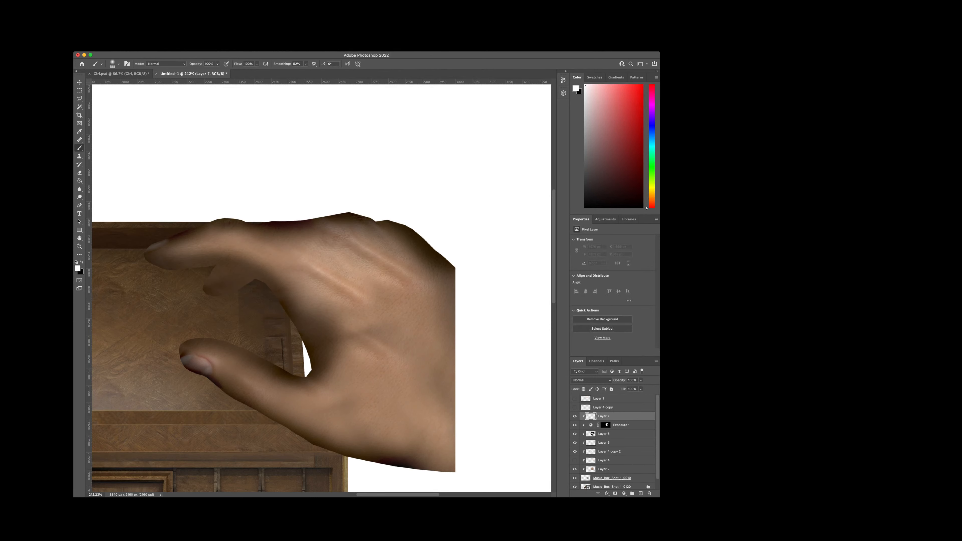
key("super+z")
key("super+z")
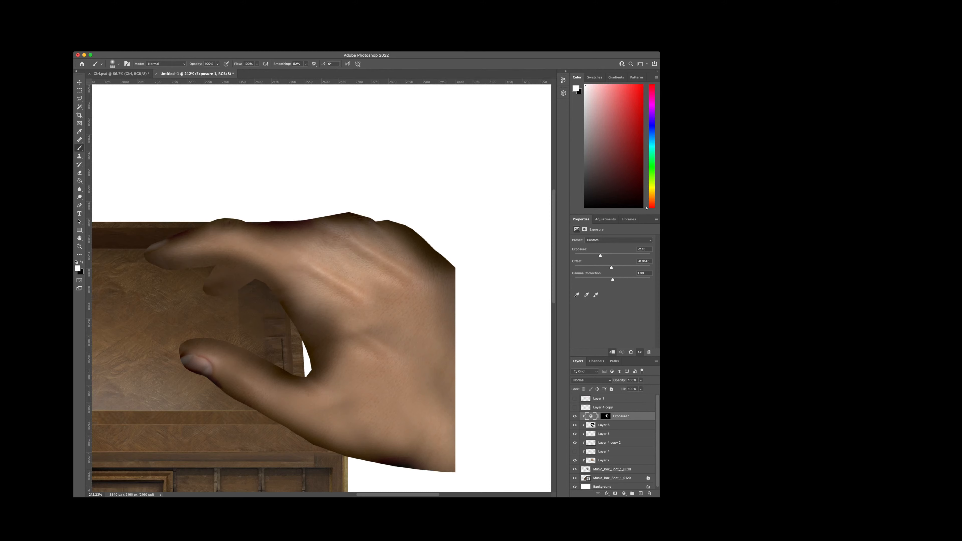
Step: Add a new layer above Exposure 1 and paint a broad soft black stroke over the base of the index finger
left_click(641, 493)
left_click_drag(249, 240, 298, 269)
key("super+z")
key("x")
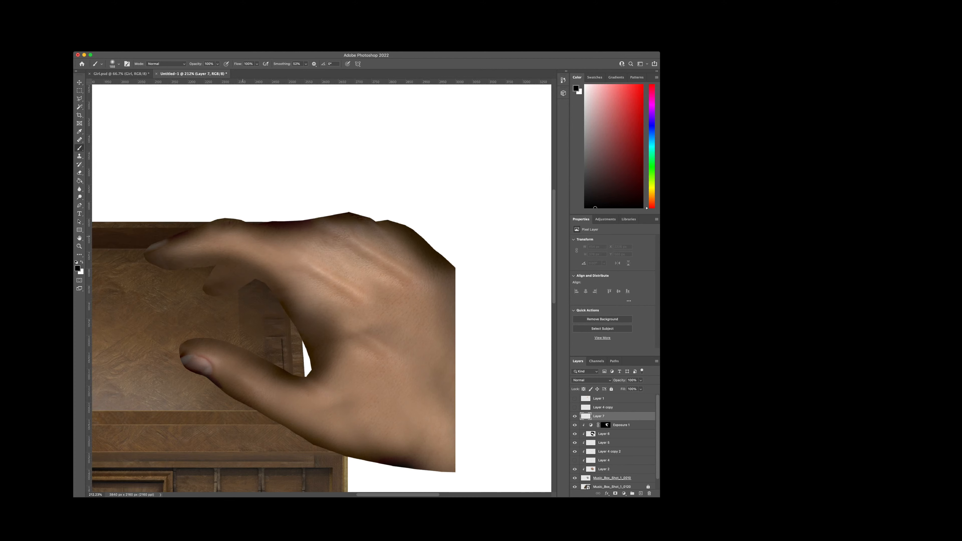
mouse_move(242, 237)
left_mouse_down()
mouse_move(281, 249)
mouse_move(235, 239)
mouse_move(297, 267)
left_mouse_up()
key("super+z")
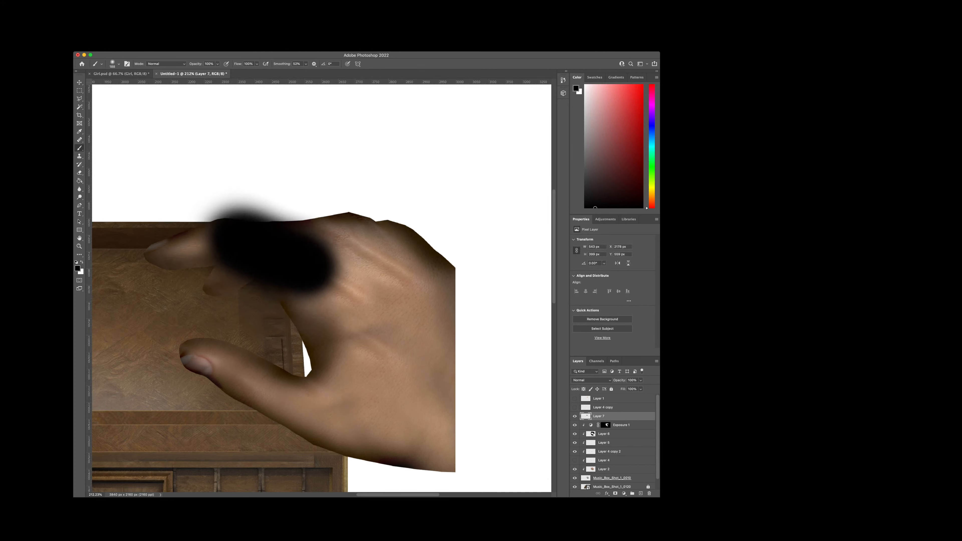
Step: Erase the lower part of the black stroke with a soft eraser, keeping a narrow dark band beside the knuckle
key("e")
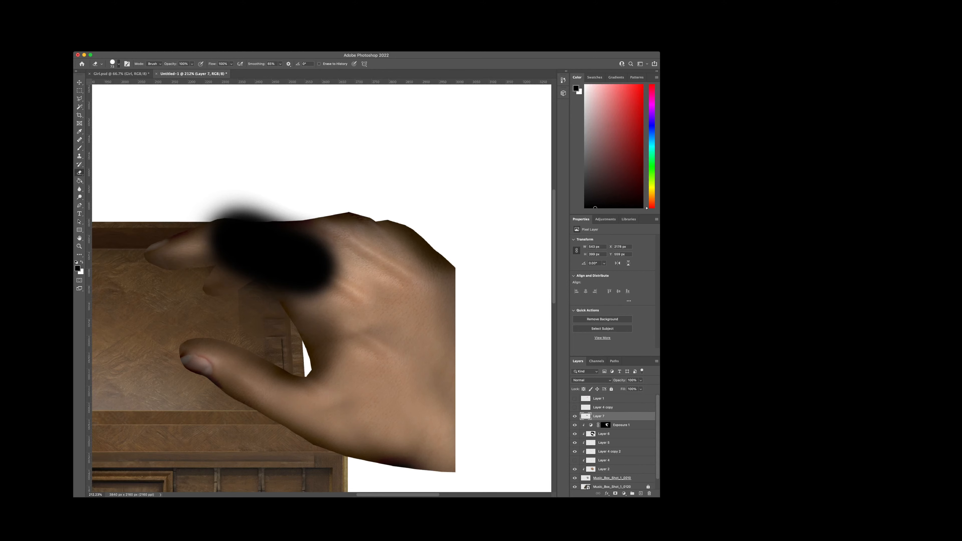
left_click_drag(336, 286, 317, 269)
key("super+z")
left_click(119, 64)
left_click(346, 269)
mouse_move(353, 283)
left_mouse_down()
mouse_move(296, 249)
mouse_move(212, 219)
left_mouse_up()
key("super+z")
mouse_move(343, 275)
left_mouse_down()
mouse_move(213, 224)
mouse_move(276, 288)
left_mouse_up()
mouse_move(341, 289)
left_mouse_down()
mouse_move(215, 231)
mouse_move(326, 297)
mouse_move(215, 266)
mouse_move(280, 304)
left_mouse_up()
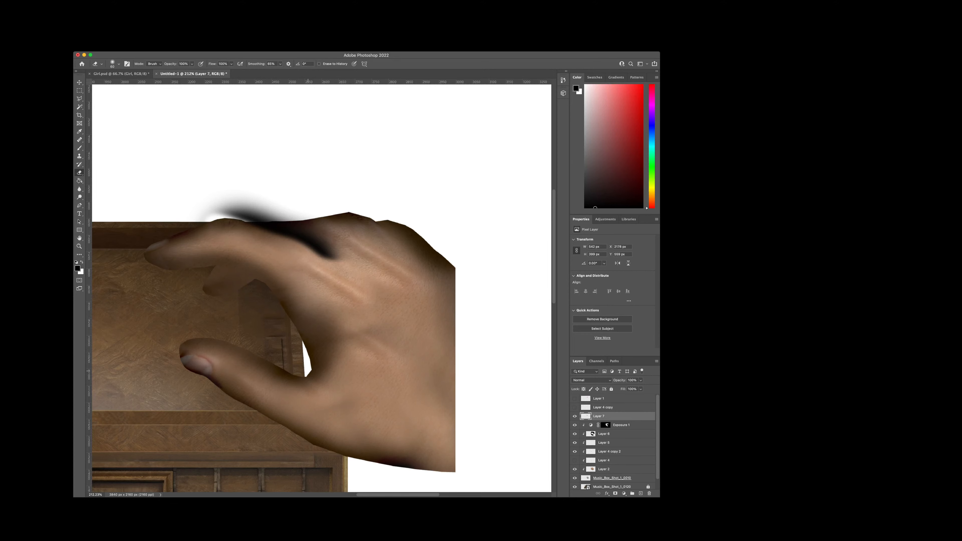
Step: Erase the black spill above the hand's upper edge and set the shading layer's blend mode to Soft Light
scroll(304, 363, "up", 2)
scroll(296, 377, "up", 3)
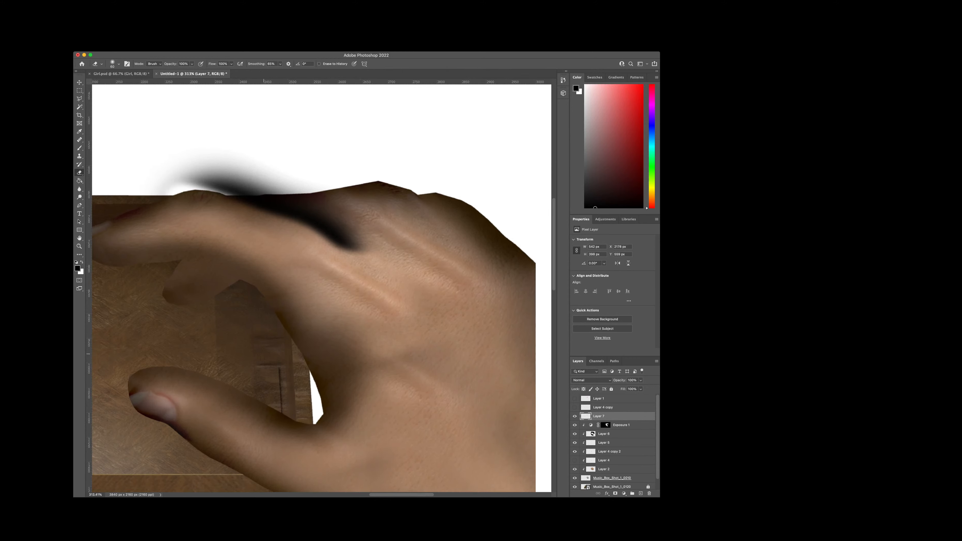
scroll(263, 354, "down", 1)
scroll(240, 305, "up", 3)
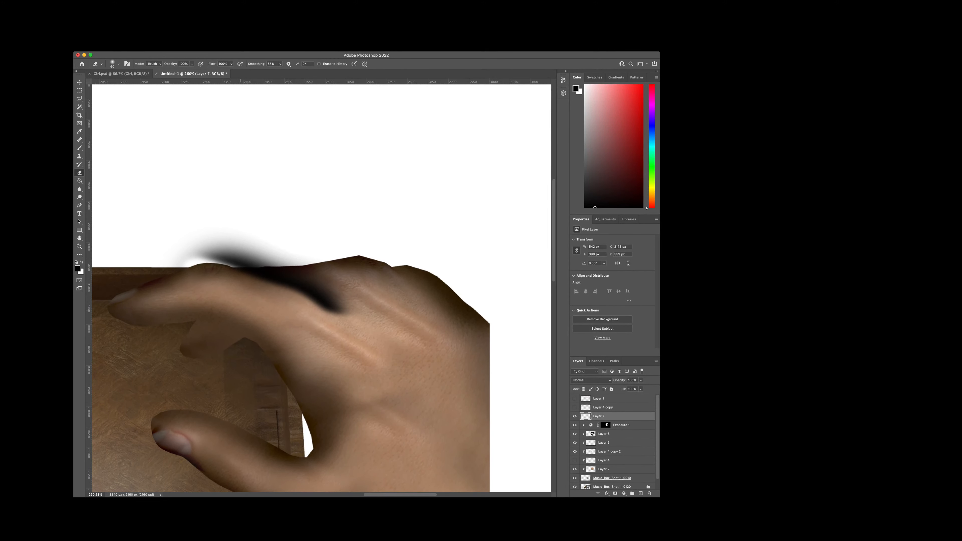
mouse_move(171, 258)
left_mouse_down()
mouse_move(224, 252)
mouse_move(250, 262)
mouse_move(301, 250)
left_mouse_up()
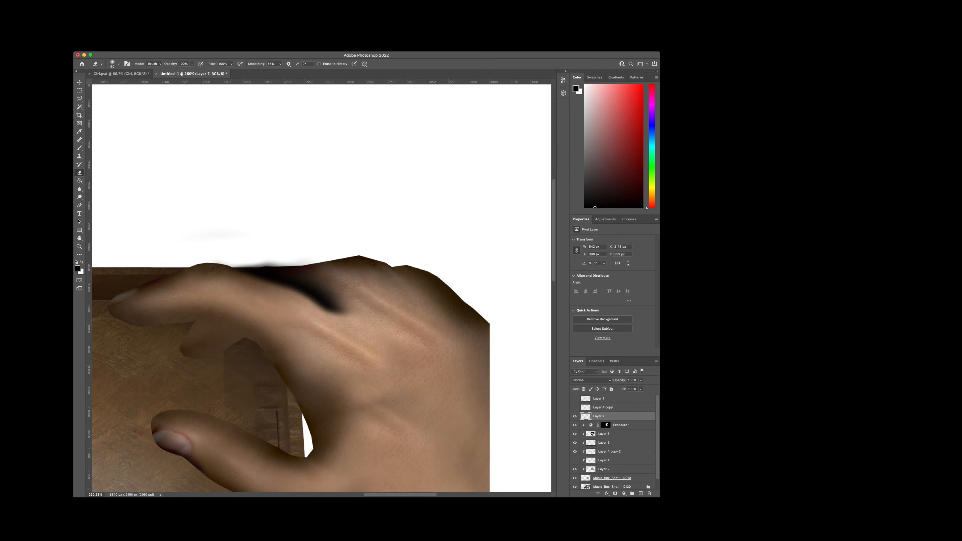
key("super+z")
mouse_move(172, 258)
left_mouse_down()
mouse_move(294, 261)
mouse_move(227, 239)
left_mouse_up()
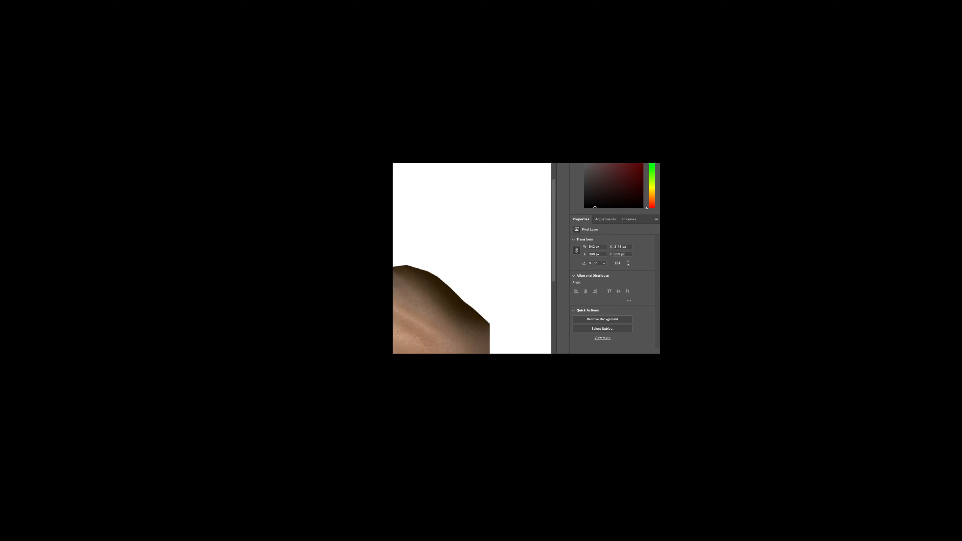
key("h")
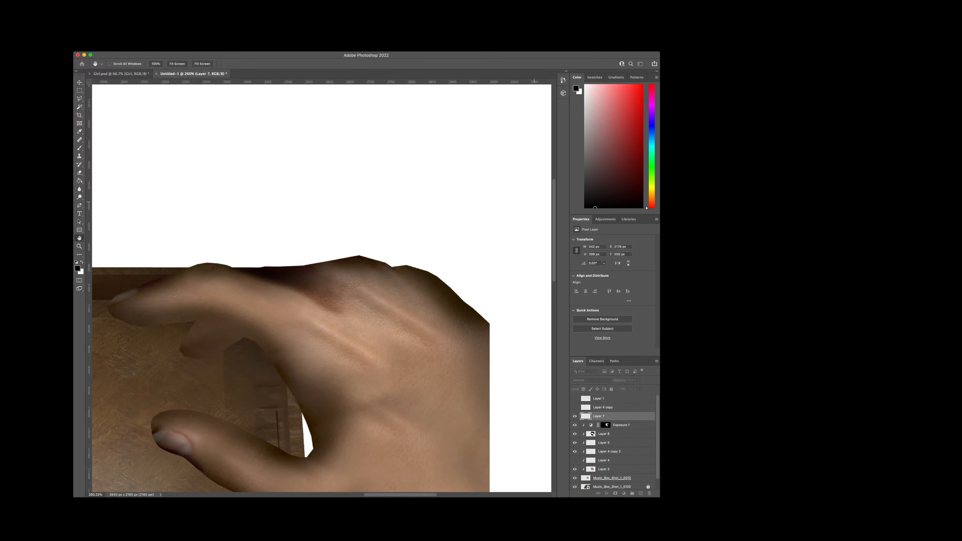
key("e")
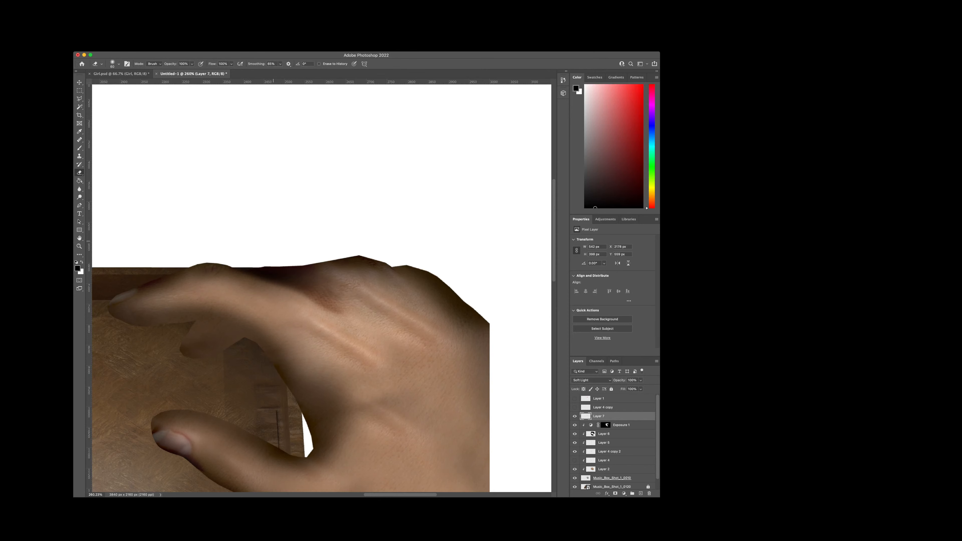
Step: Add another layer and paint a soft black band along the hand's upper edge from the knuckle toward the wrist, trimming it with the eraser
key("b")
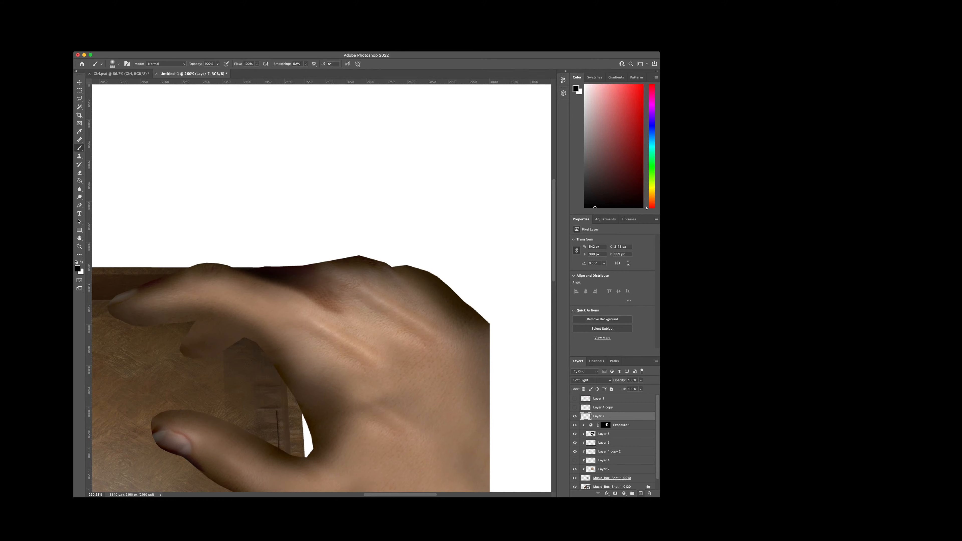
left_click(640, 493)
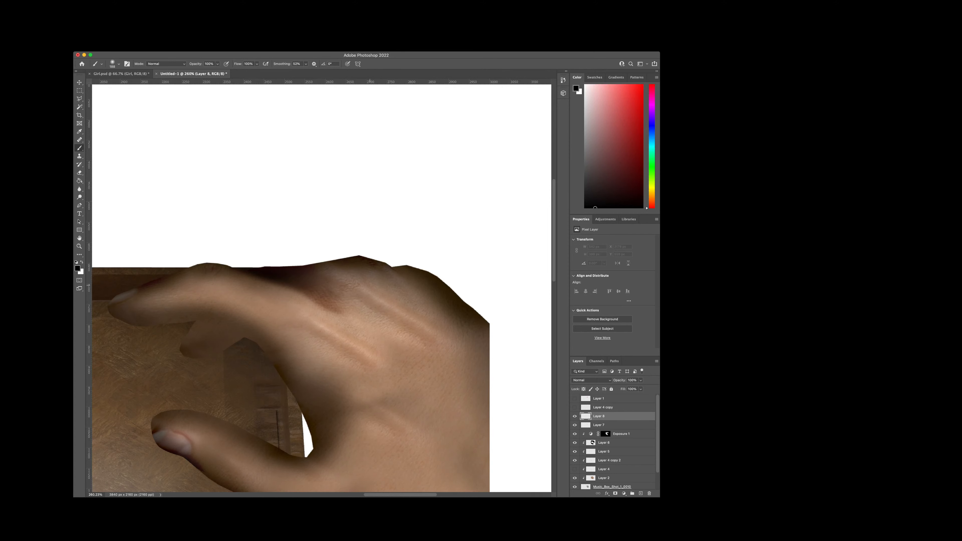
mouse_move(371, 286)
left_mouse_down()
mouse_move(413, 323)
mouse_move(356, 273)
mouse_move(383, 270)
mouse_move(402, 290)
mouse_move(375, 284)
mouse_move(435, 335)
mouse_move(348, 275)
mouse_move(313, 265)
mouse_move(325, 289)
mouse_move(447, 358)
mouse_move(380, 298)
mouse_move(333, 309)
mouse_move(409, 360)
mouse_move(360, 341)
mouse_move(319, 309)
left_mouse_up()
key("super+z")
key("e")
key("super+z")
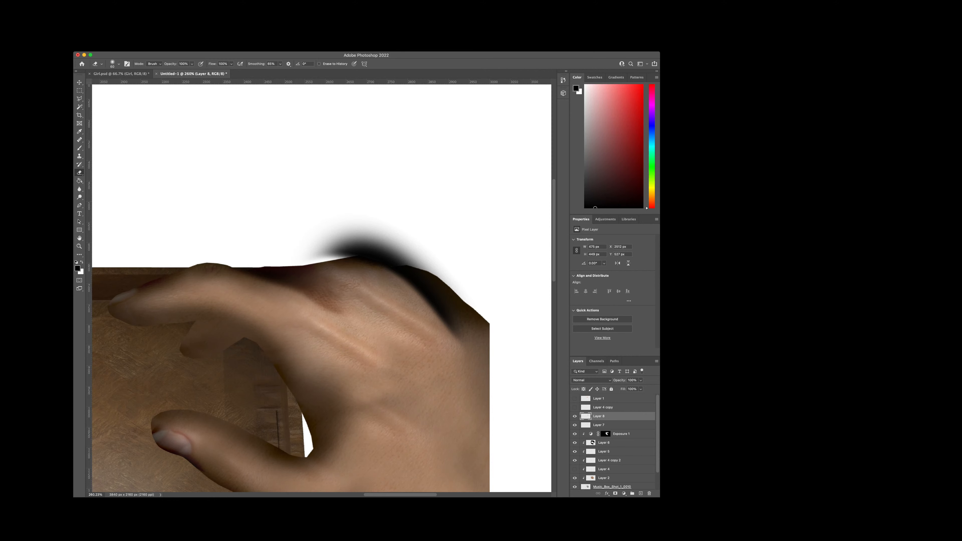
Step: Clip both shading layers to the hand, set the upper one to Soft Light, and compare its effect by toggling its visibility
left_click(607, 429, "alt")
left_click(607, 421, "alt")
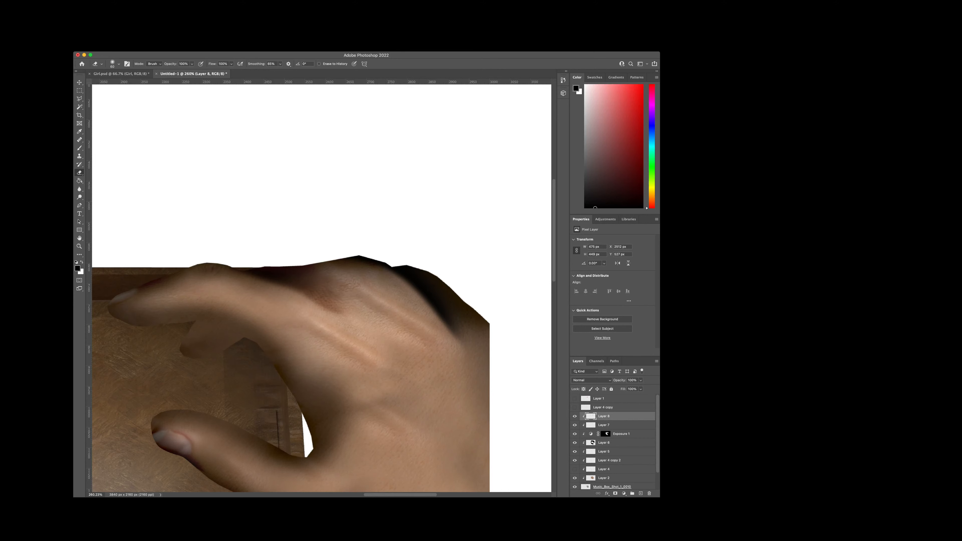
key("space")
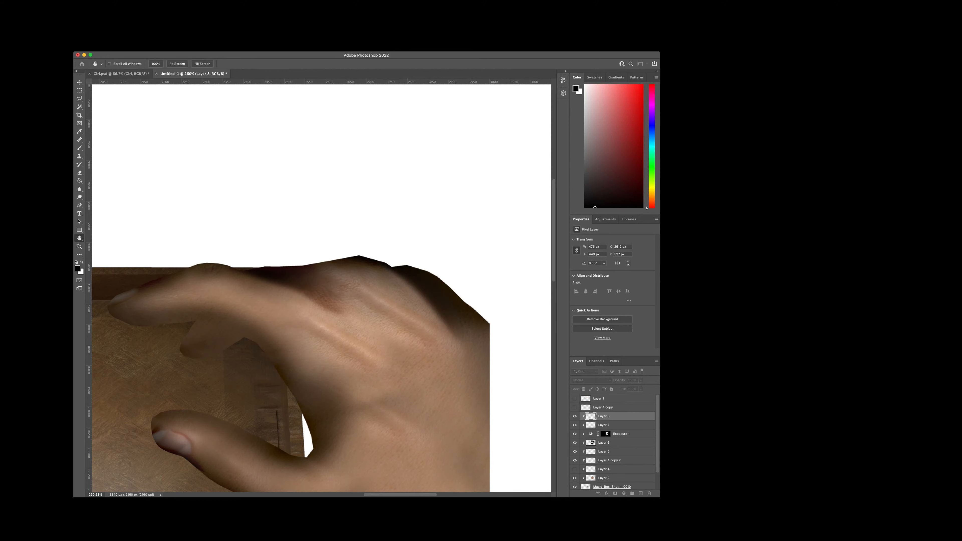
key("super+z")
key("super+z")
key("e")
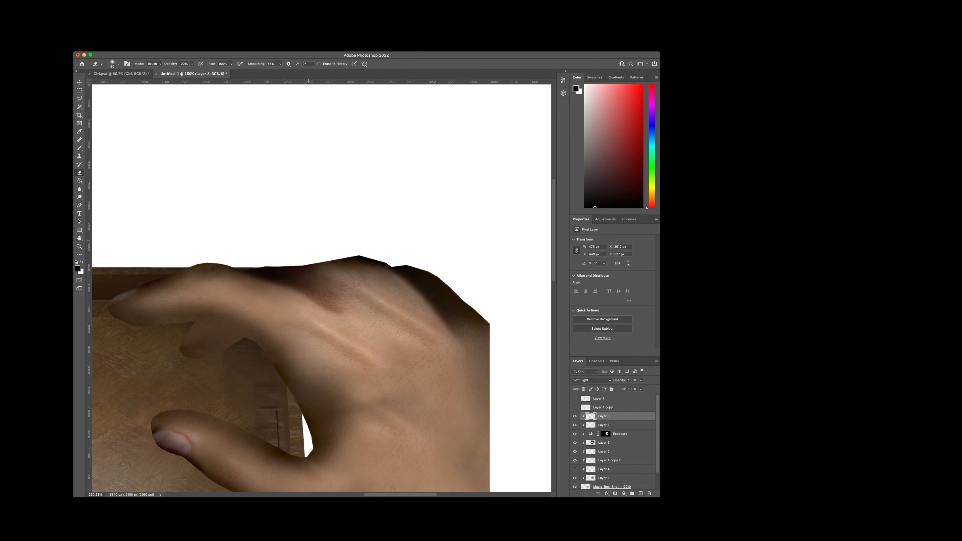
left_click(574, 416)
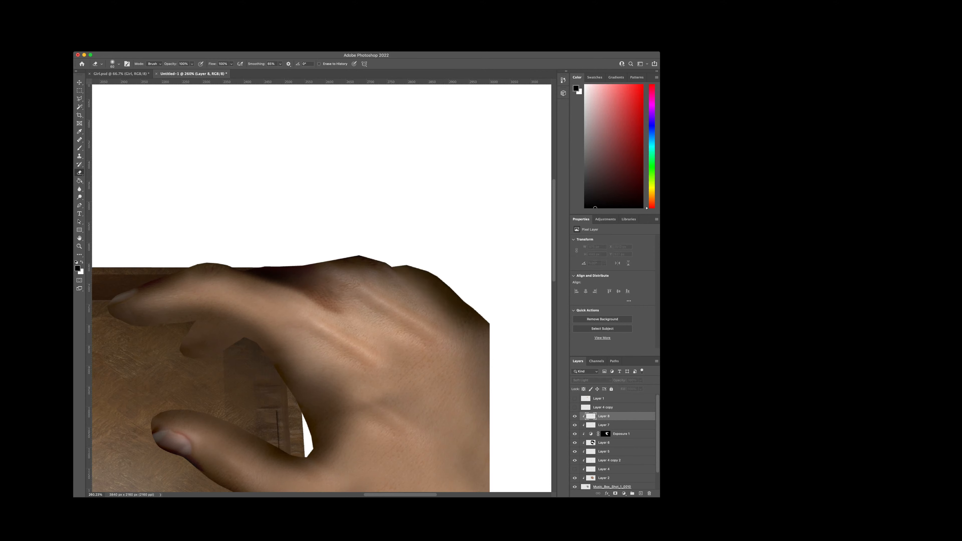
left_click(575, 416)
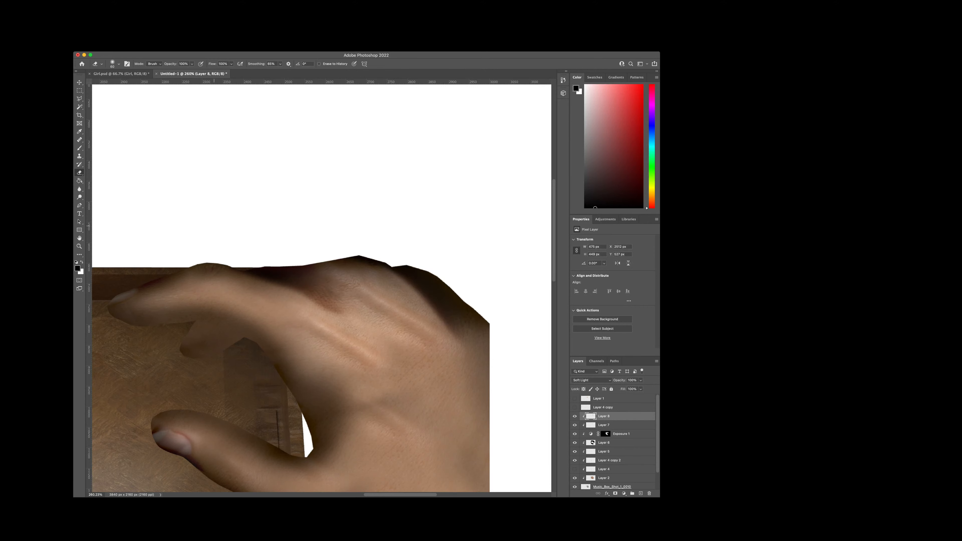
Step: Erase part of the Soft Light shading around the knuckles with a larger soft eraser to lighten it
scroll(521, 273, "up", 5)
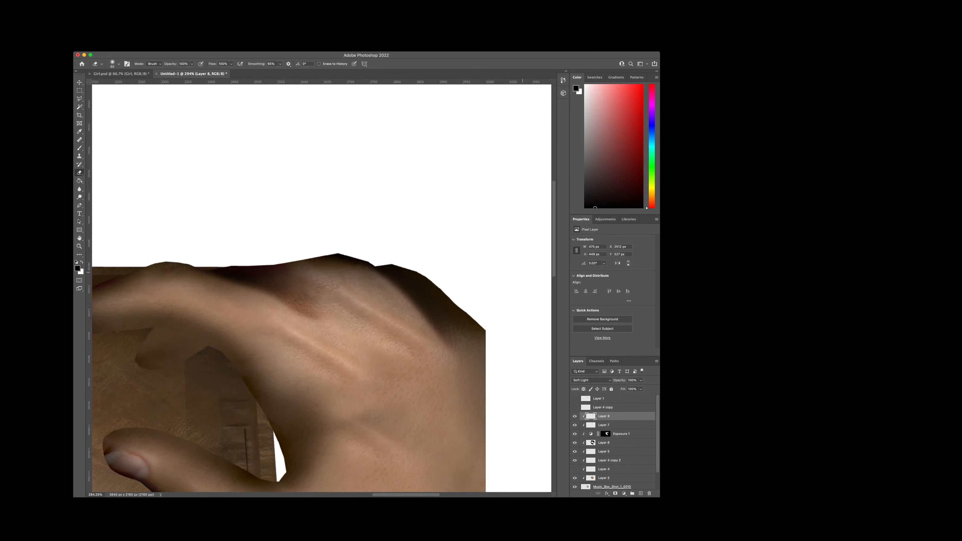
scroll(284, 370, "up", 1)
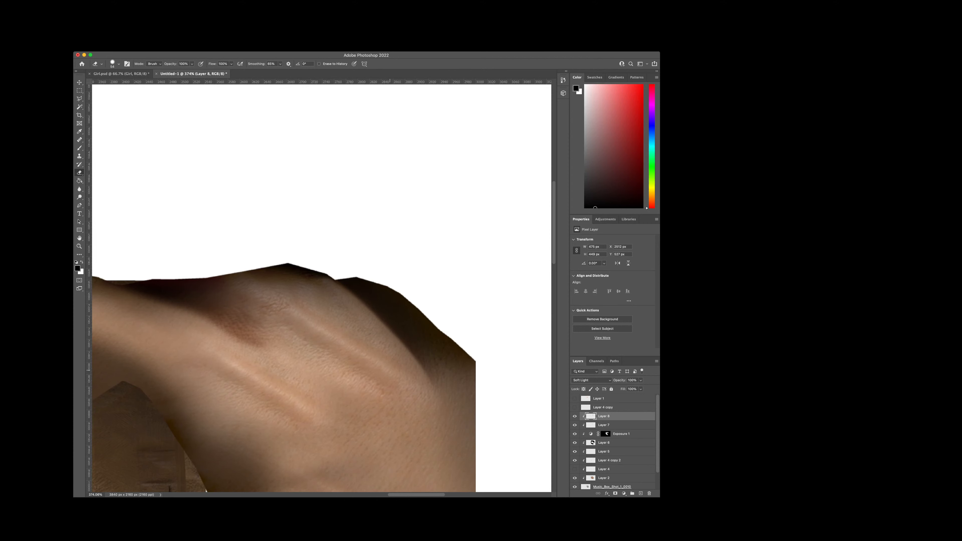
scroll(432, 357, "down", 5)
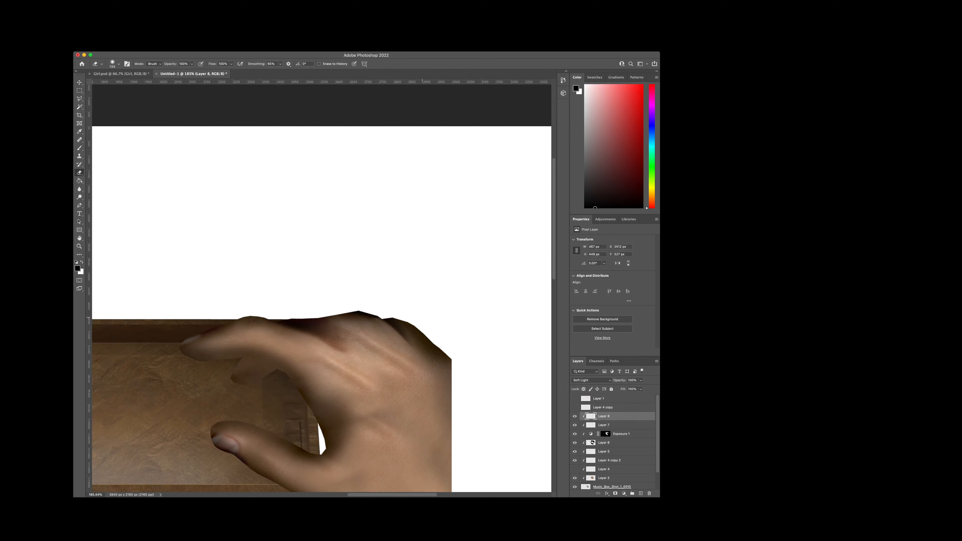
scroll(453, 386, "up", 5)
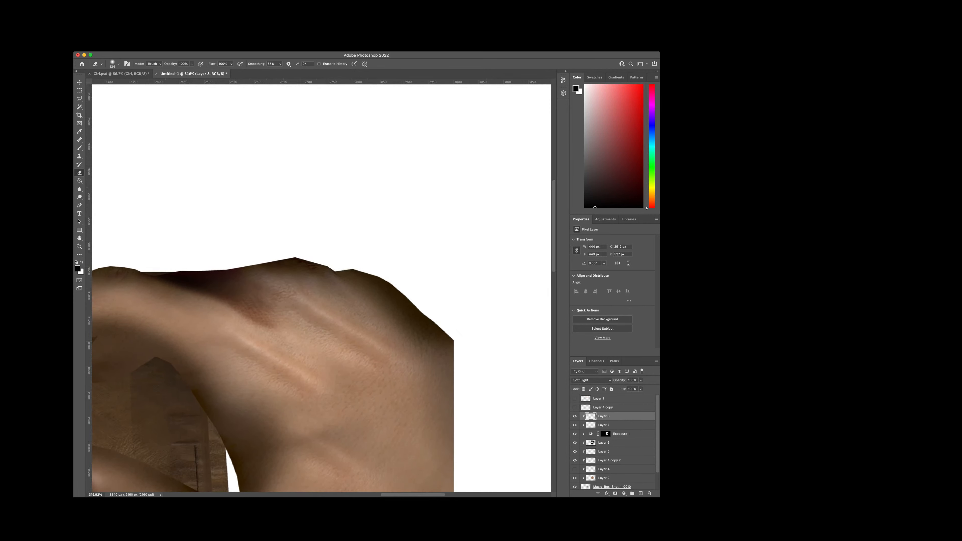
left_click_drag(301, 268, 290, 264)
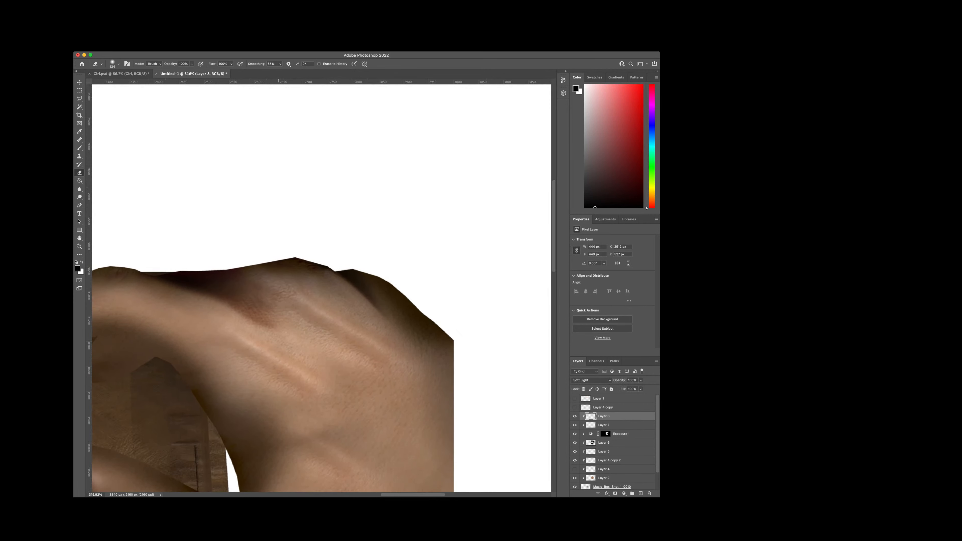
Step: Cut the angular upper edge off the Music_Box_Shot_1_0010 hand layer with a Polygonal Lasso selection above the knuckle, and deselect
scroll(613, 441, "down", 2)
left_click(612, 468)
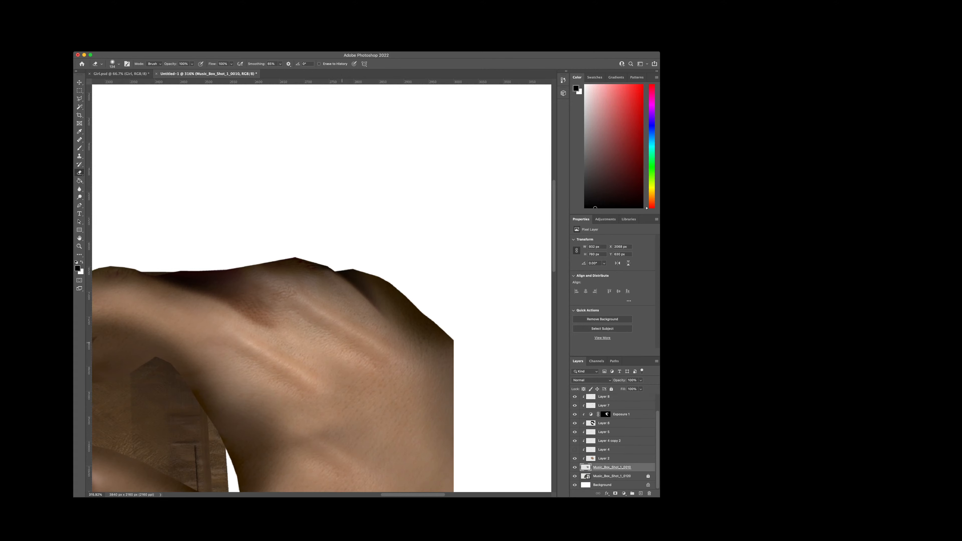
scroll(298, 241, "up", 3)
scroll(175, 222, "up", 3)
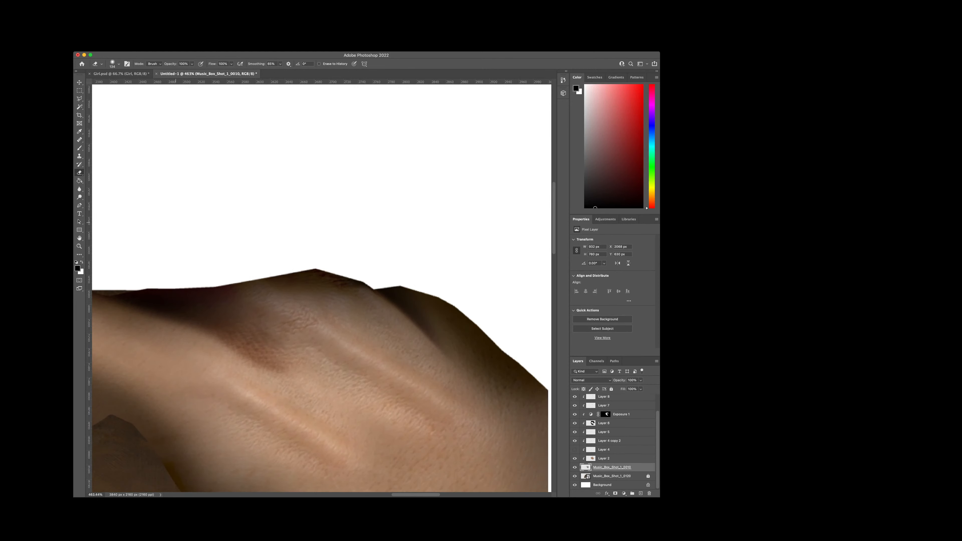
key("l")
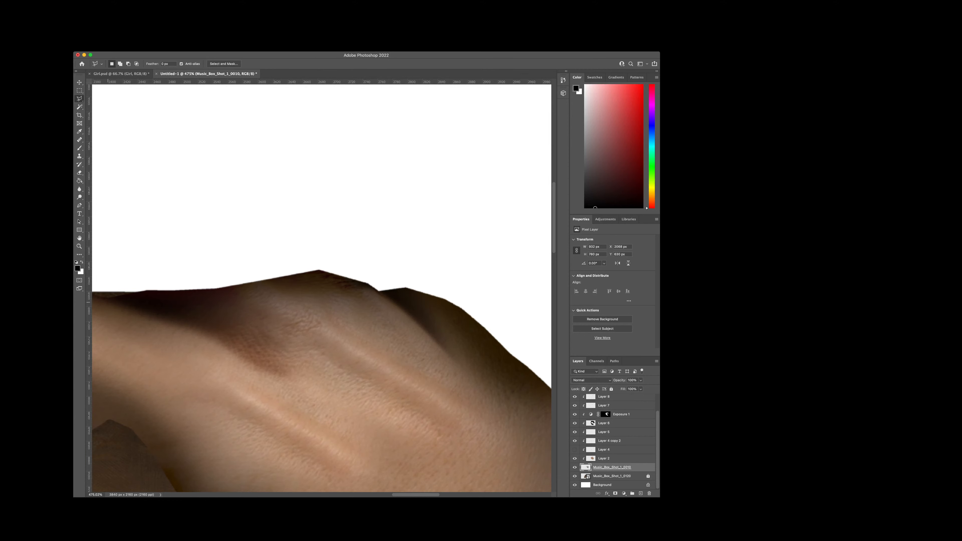
left_click(106, 298)
left_click(401, 274)
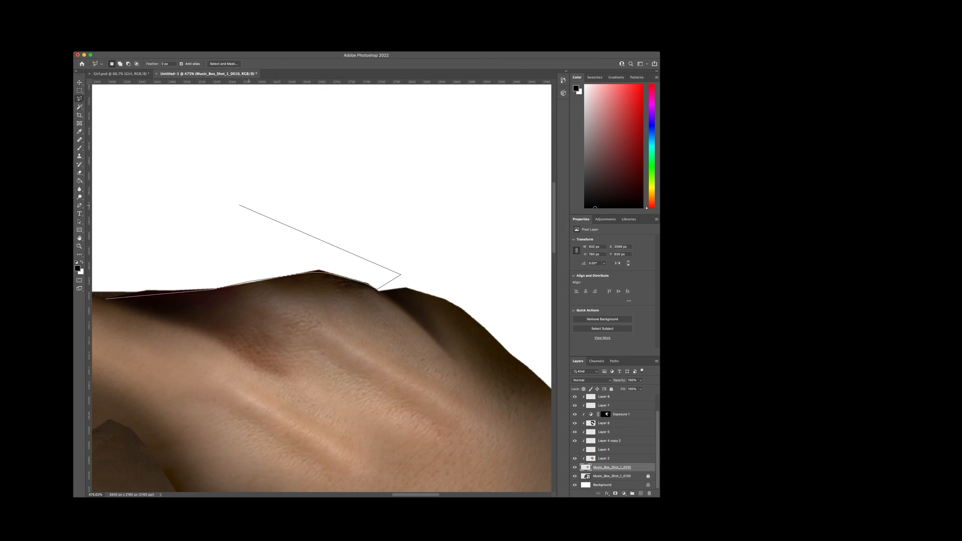
scroll(170, 216, "left", 10)
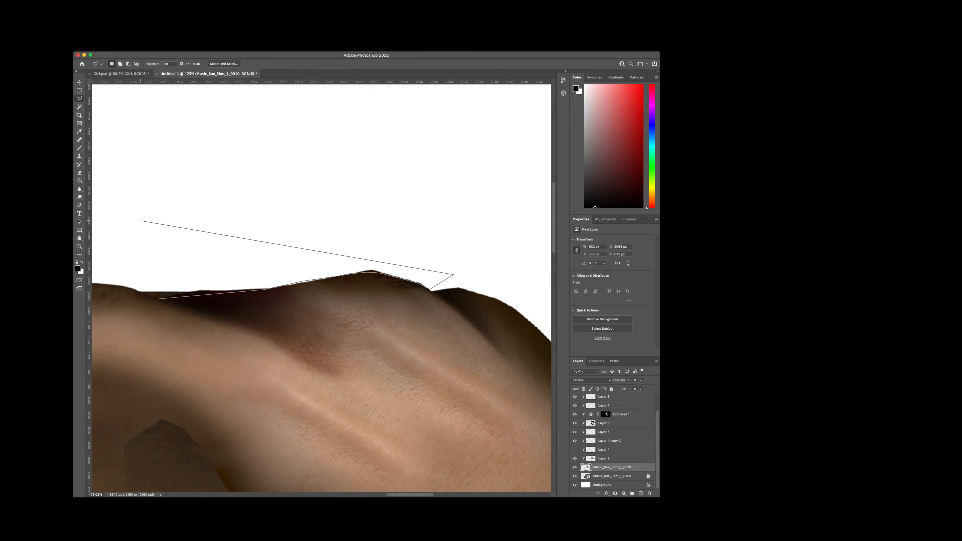
left_click(233, 215)
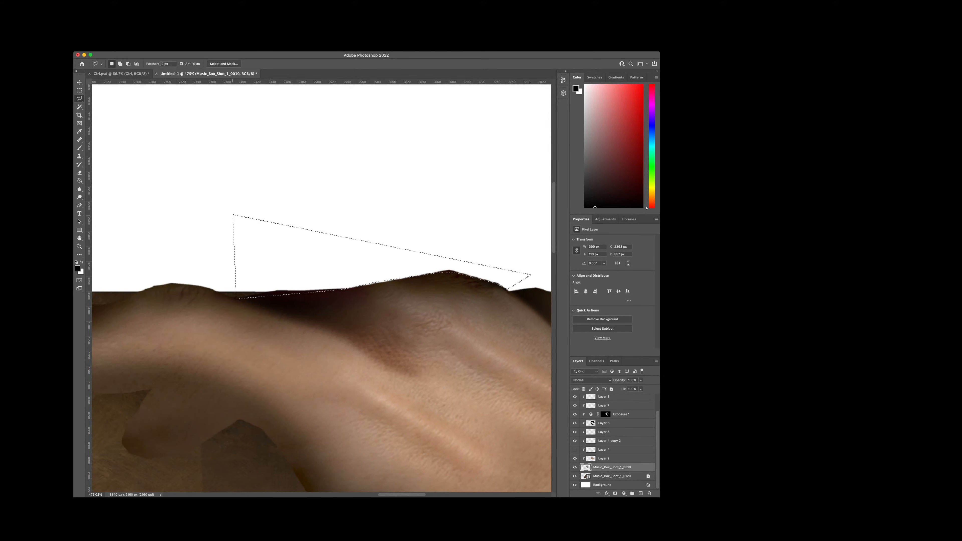
left_click(235, 298)
key("super+d")
Step: Examine the smoothed hand outline and shading by toggling the visibility of the base hand and its clipped layers
scroll(269, 276, "down", 8)
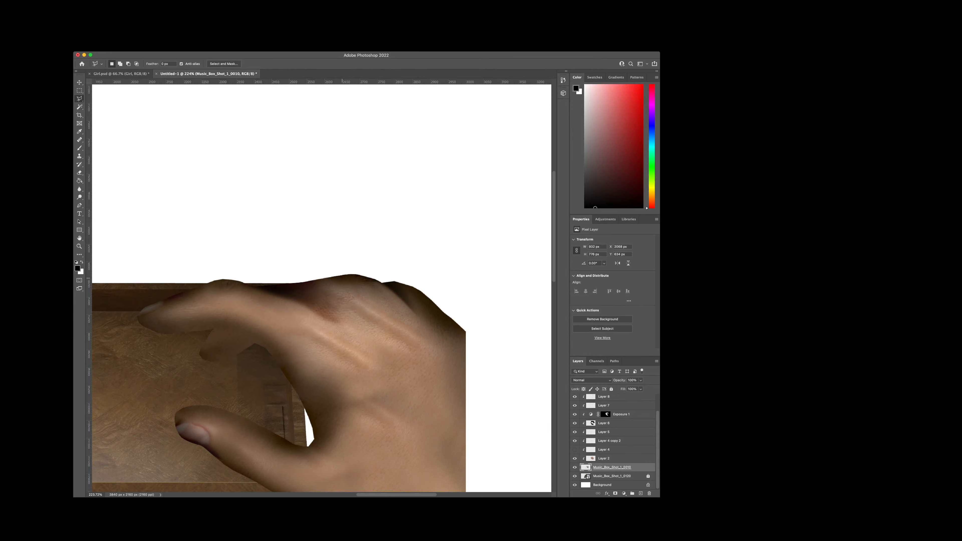
scroll(388, 294, "up", 1)
scroll(272, 283, "up", 2)
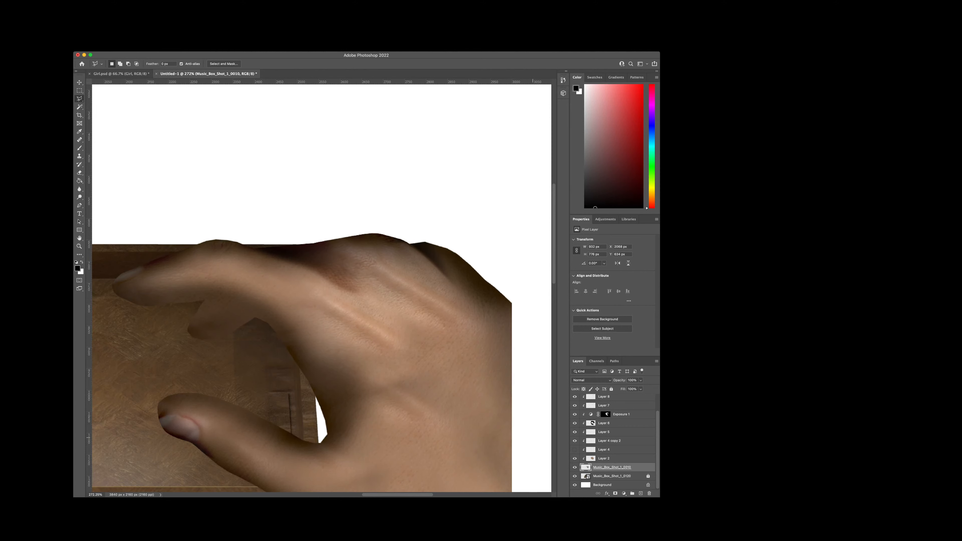
left_click(574, 467)
left_click(575, 467)
scroll(411, 419, "down", 2)
left_click(575, 424)
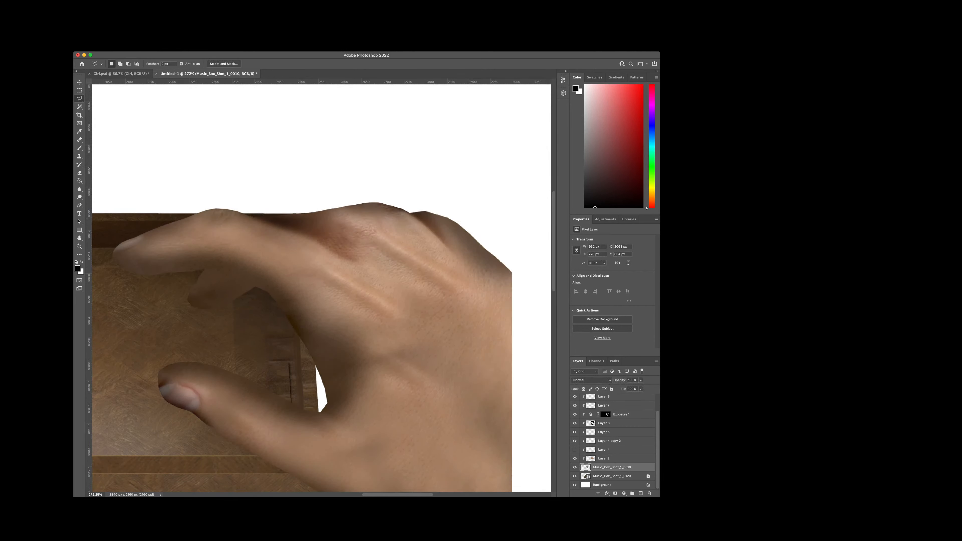
left_click(575, 423)
Step: Add a clipped layer directly below Exposure 1 and paint soft black on the index finger's underside and the tip of the finger behind it
left_click(612, 424)
left_click(641, 493)
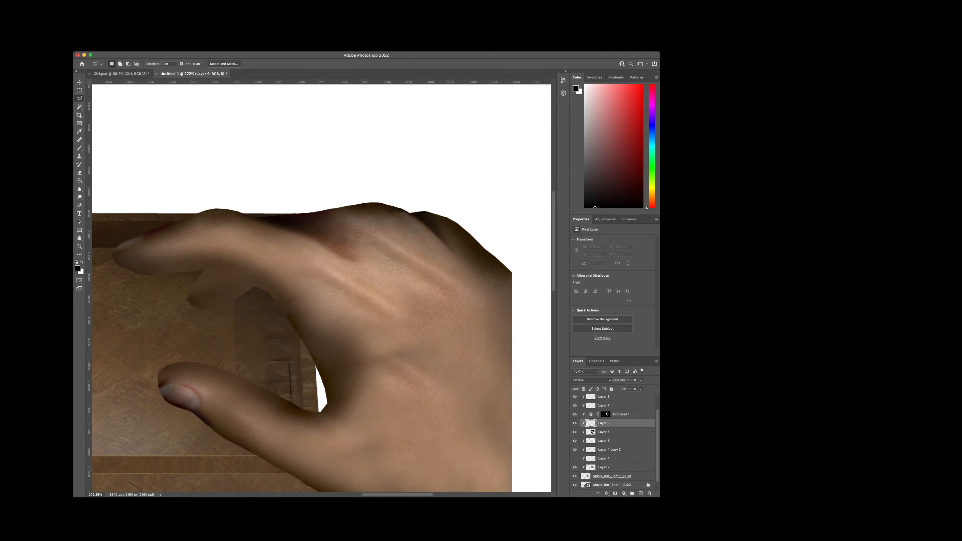
key("b")
mouse_move(118, 260)
left_mouse_down()
mouse_move(151, 266)
mouse_move(127, 262)
left_mouse_up()
key("super+z")
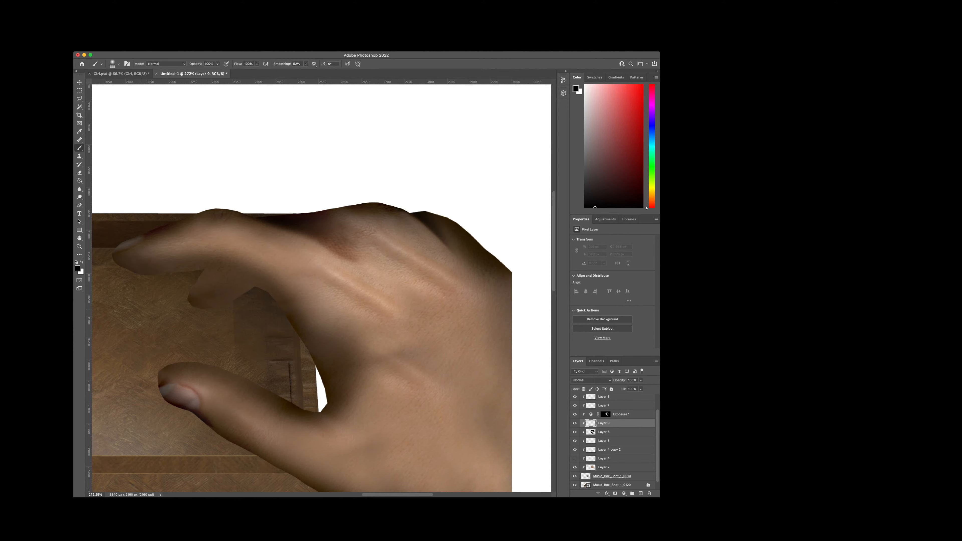
mouse_move(150, 310)
left_mouse_down()
mouse_move(180, 301)
mouse_move(197, 308)
left_mouse_up()
key("super+z")
key("super+z")
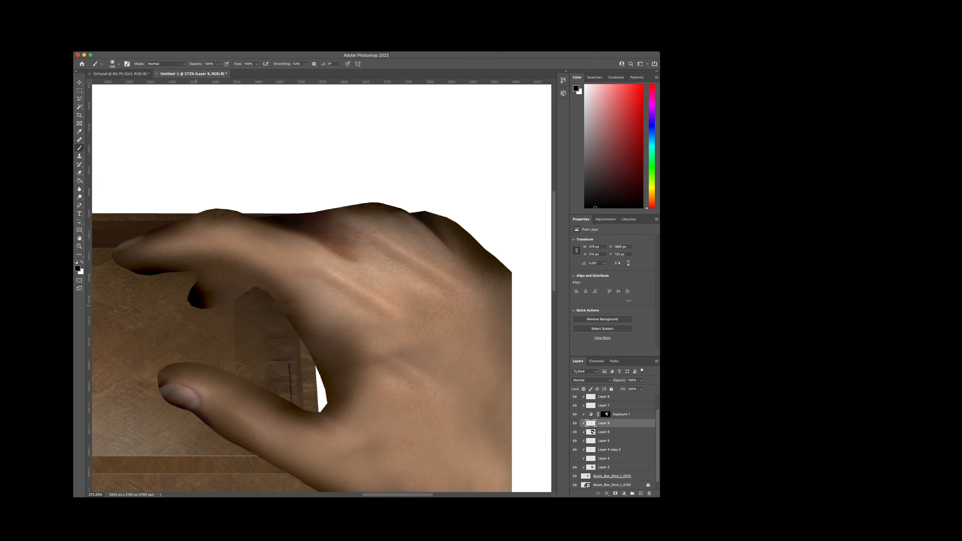
left_click_drag(188, 304, 196, 305)
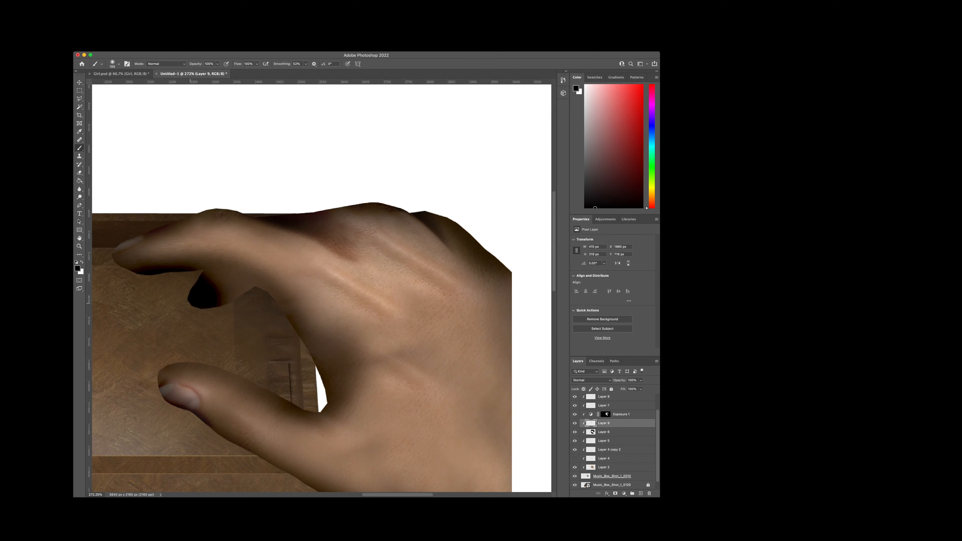
Step: Undo the last brush stroke and paint soft black along the inner curve between index finger and thumb and under the index fingertip
key("super+z")
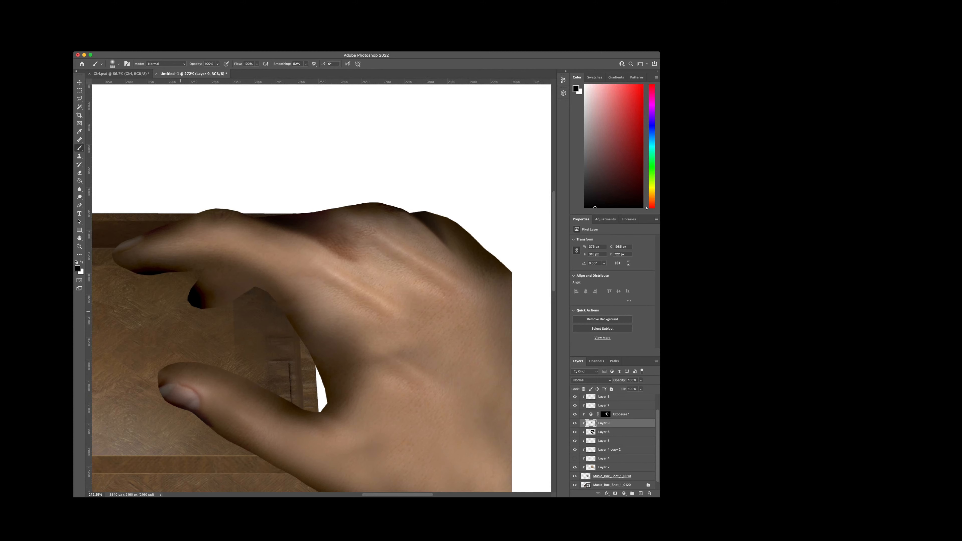
mouse_move(181, 305)
left_mouse_down()
mouse_move(237, 277)
mouse_move(225, 289)
mouse_move(250, 303)
mouse_move(241, 318)
mouse_move(314, 414)
mouse_move(303, 394)
left_mouse_up()
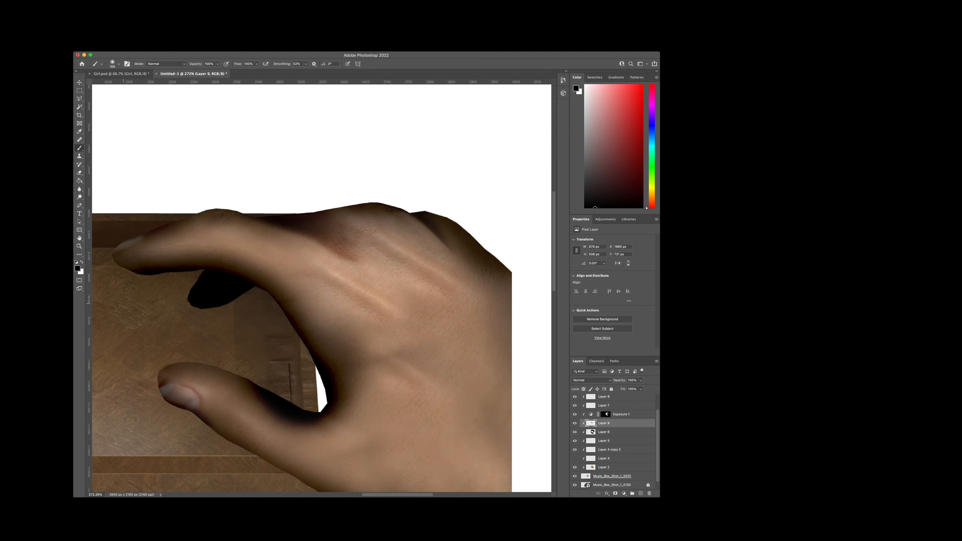
left_click_drag(141, 267, 116, 262)
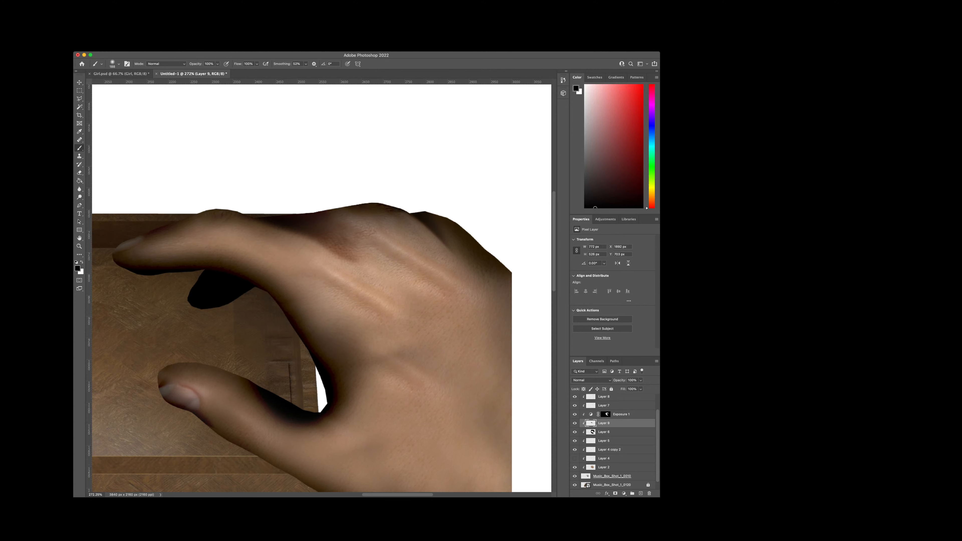
Step: Try darkening the tip and upper edge of the index finger with soft black, and erase that shading again
scroll(345, 470, "left", 5)
scroll(346, 470, "right", 2)
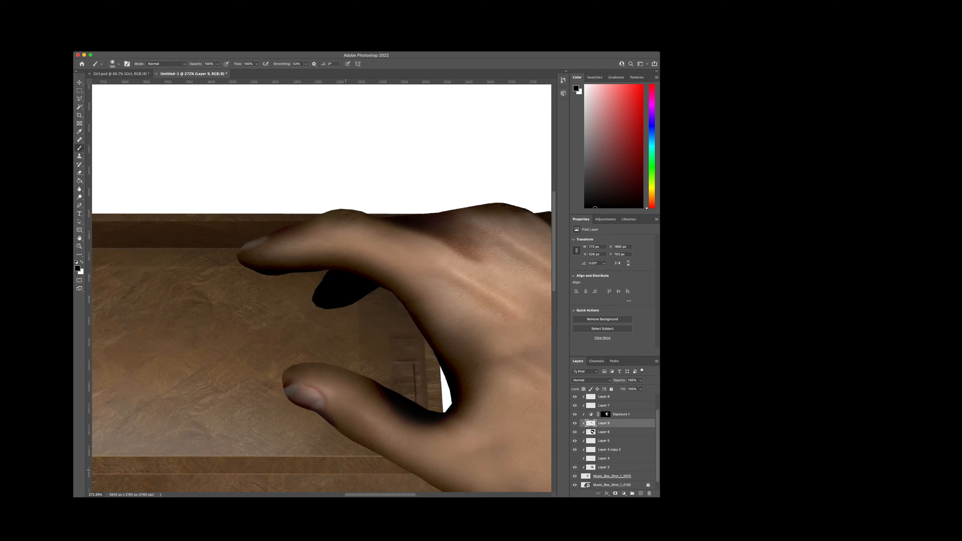
scroll(336, 351, "up", 4)
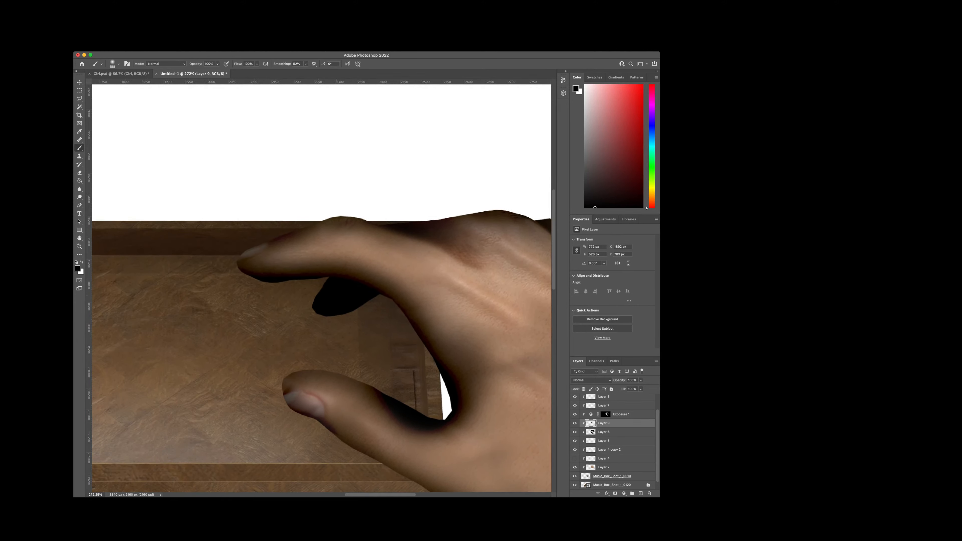
scroll(337, 347, "up", 6)
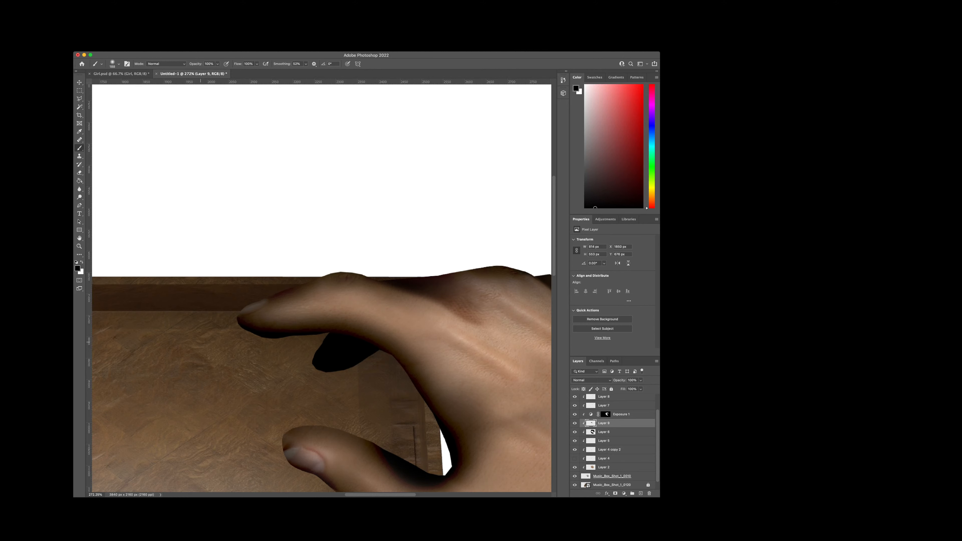
mouse_move(200, 342)
left_mouse_down()
mouse_move(203, 301)
mouse_move(264, 263)
left_mouse_up()
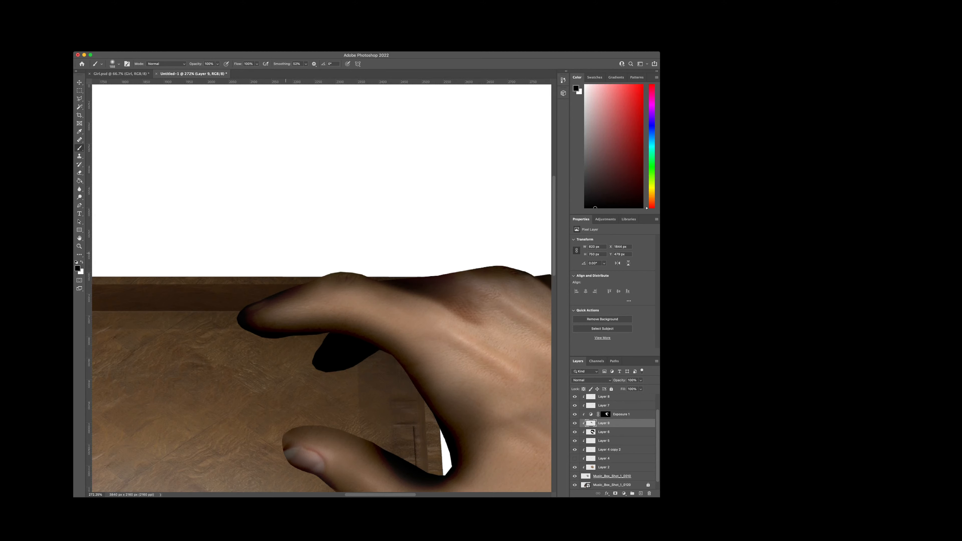
mouse_move(285, 253)
left_mouse_down()
mouse_move(345, 239)
mouse_move(379, 246)
left_mouse_up()
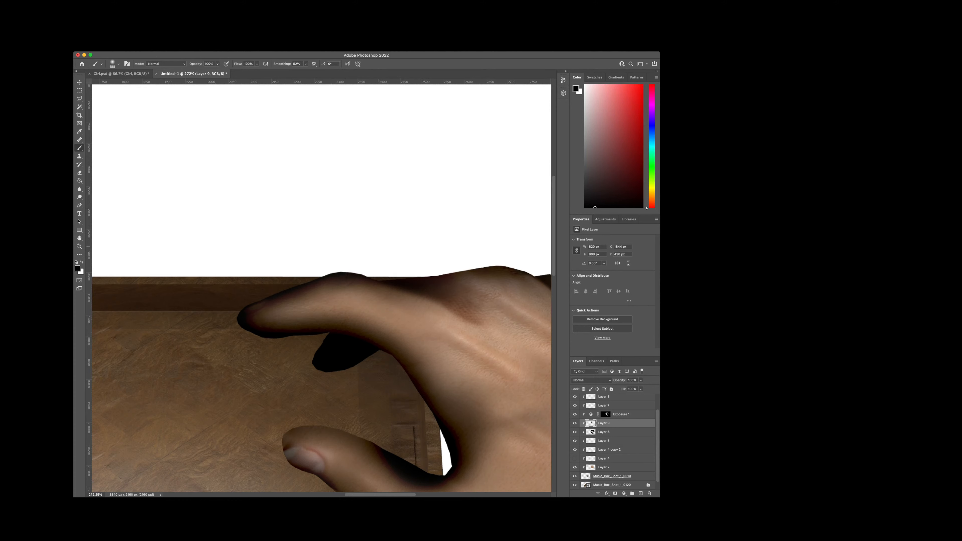
key("e")
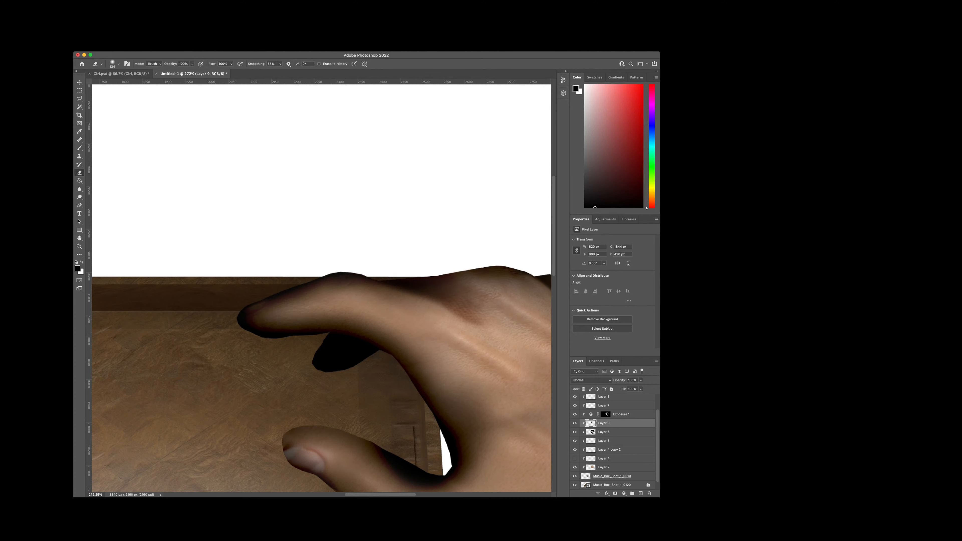
mouse_move(379, 279)
left_mouse_down()
mouse_move(332, 279)
mouse_move(243, 317)
mouse_move(265, 327)
mouse_move(335, 325)
left_mouse_up()
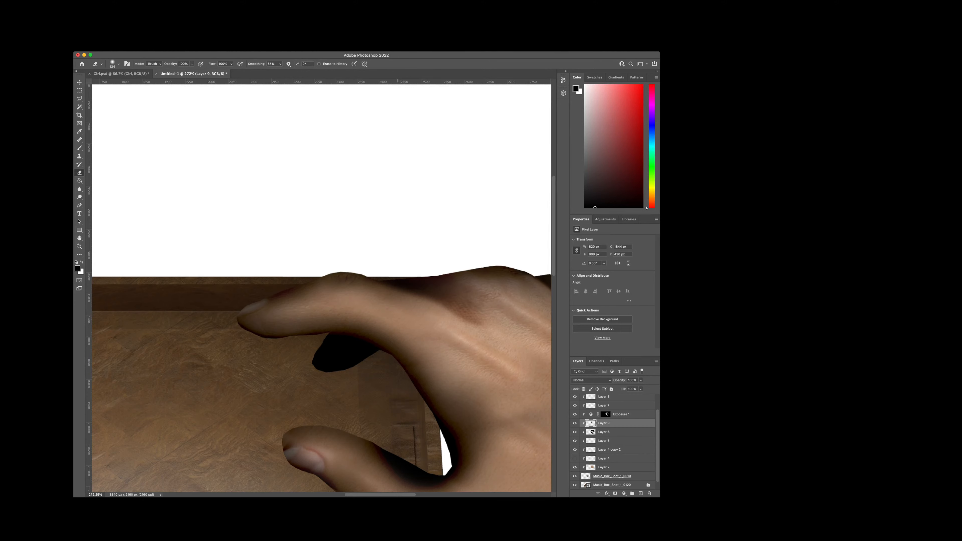
Step: Erase the soft black along the thumb and its web, and clear it from the finger behind the index finger
scroll(322, 288, "right", 4)
scroll(399, 443, "down", 3)
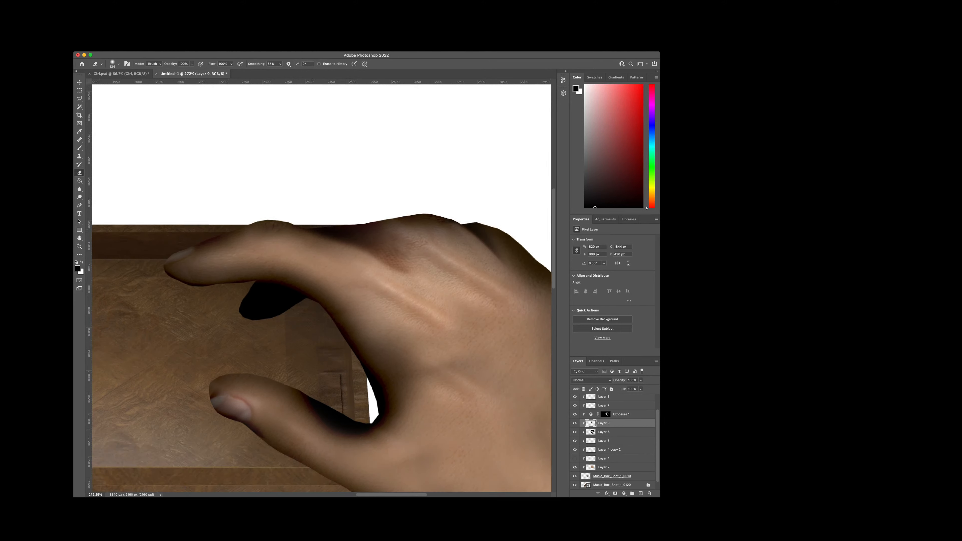
left_click_drag(316, 427, 355, 459)
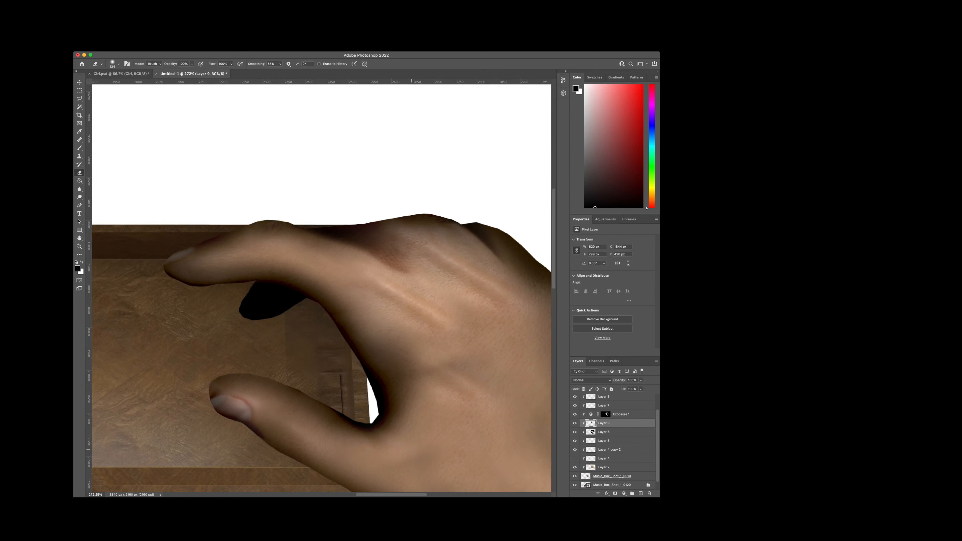
left_click_drag(411, 450, 413, 400)
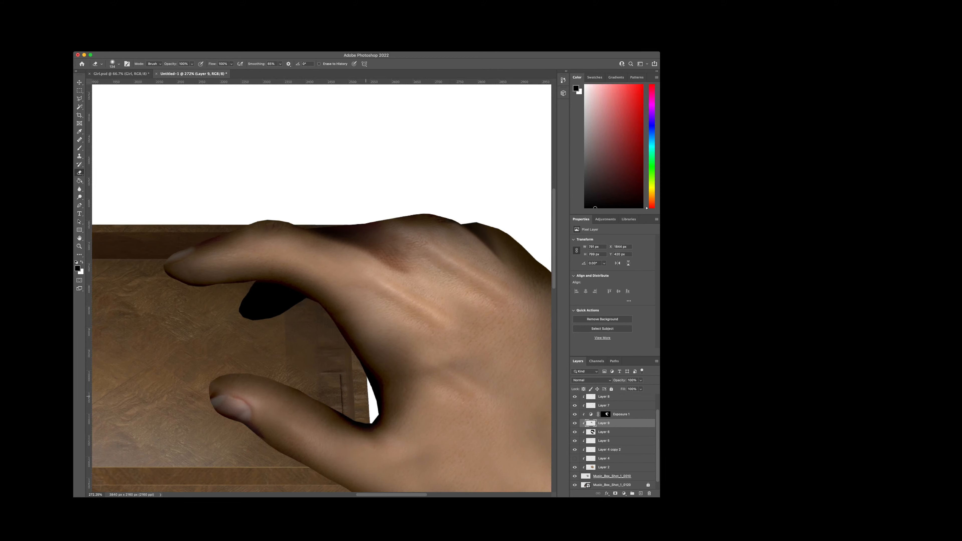
key("super+z")
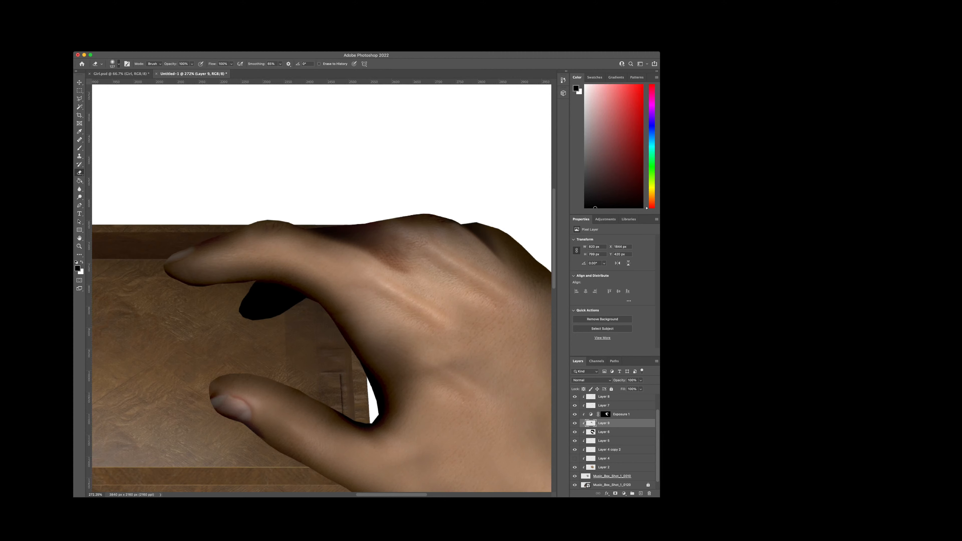
mouse_move(355, 452)
left_mouse_down()
mouse_move(404, 423)
mouse_move(411, 407)
mouse_move(410, 421)
left_mouse_up()
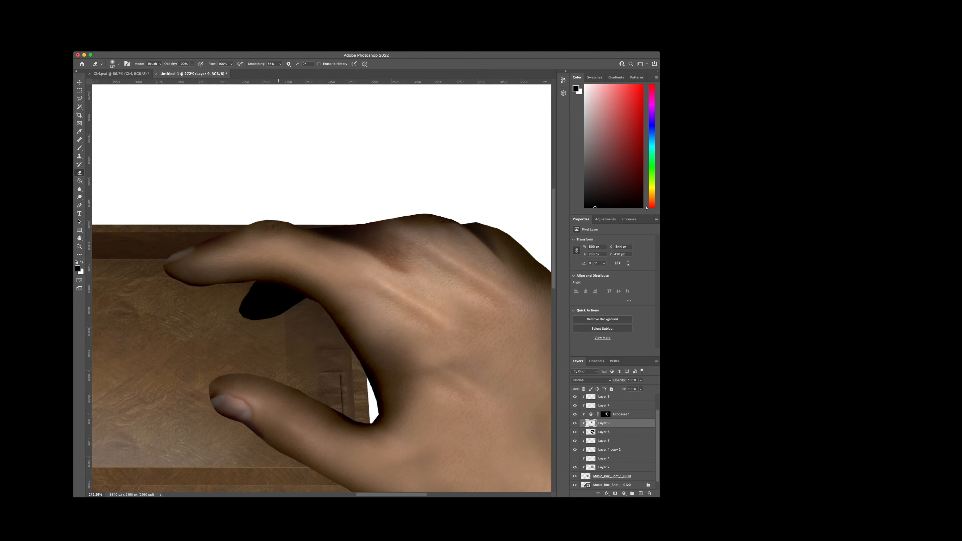
mouse_move(248, 330)
left_mouse_down()
mouse_move(265, 301)
mouse_move(282, 314)
left_mouse_up()
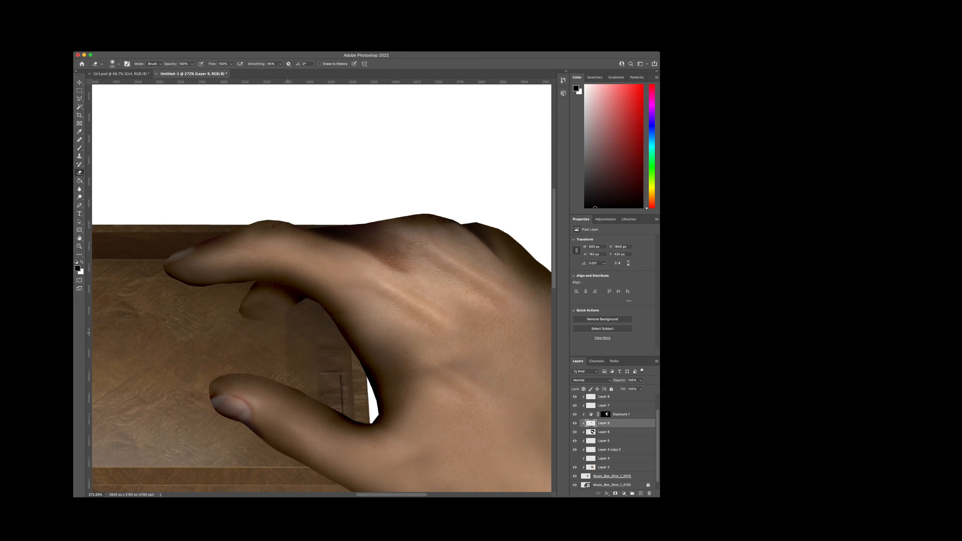
Step: Examine the shading on the index finger, the finger behind it and the thumb across the hand
scroll(288, 333, "down", 1)
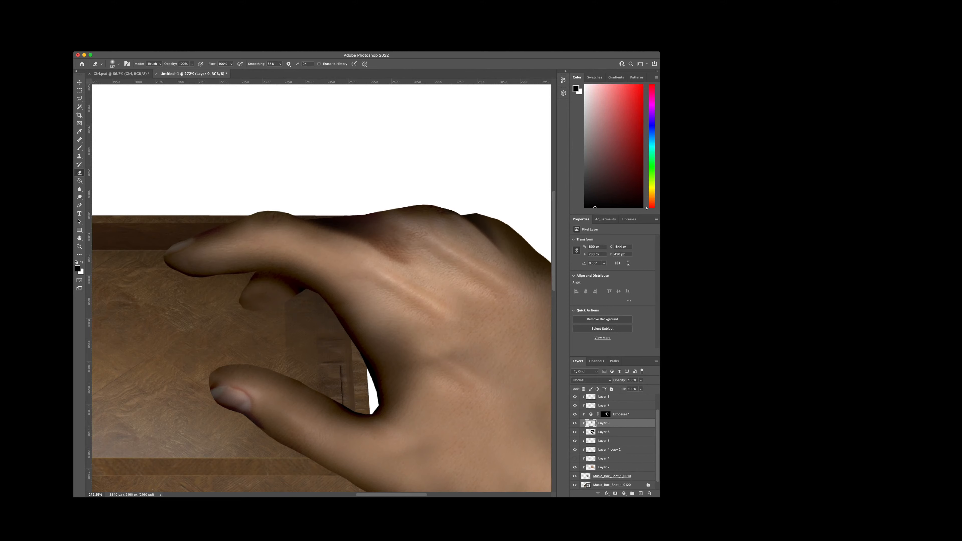
scroll(322, 289, "right", 4)
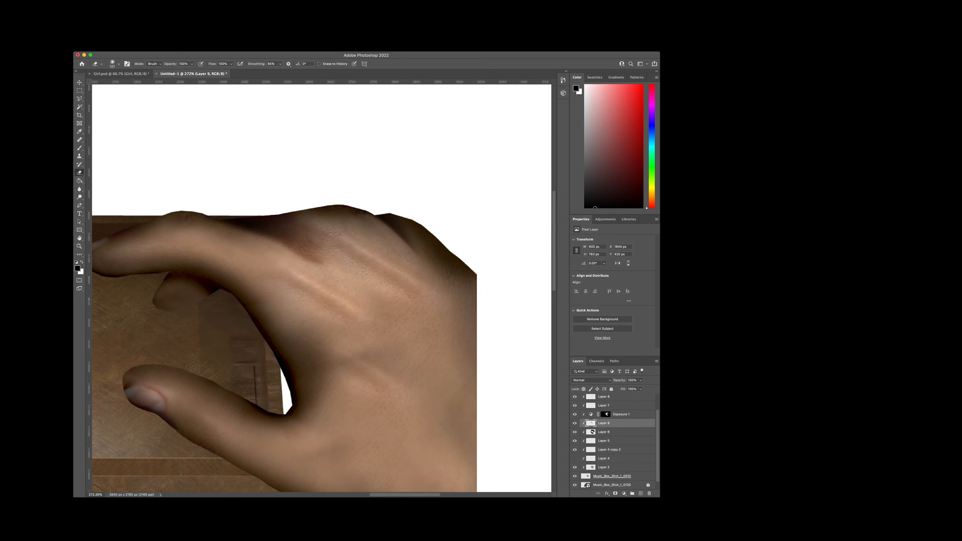
scroll(322, 288, "left", 6)
scroll(322, 288, "right", 5)
scroll(322, 288, "left", 4)
scroll(322, 289, "right", 2)
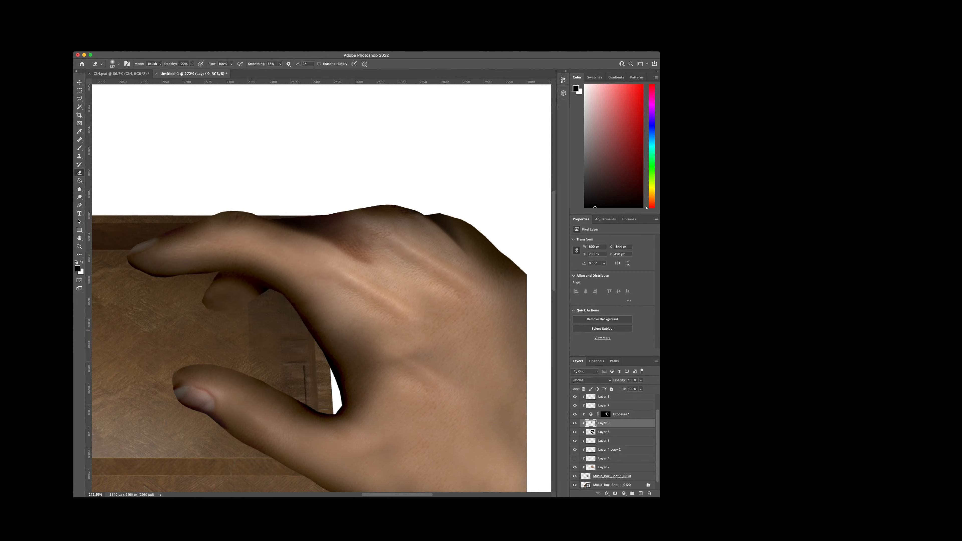
left_click(258, 312)
left_click(254, 310)
scroll(264, 302, "up", 1)
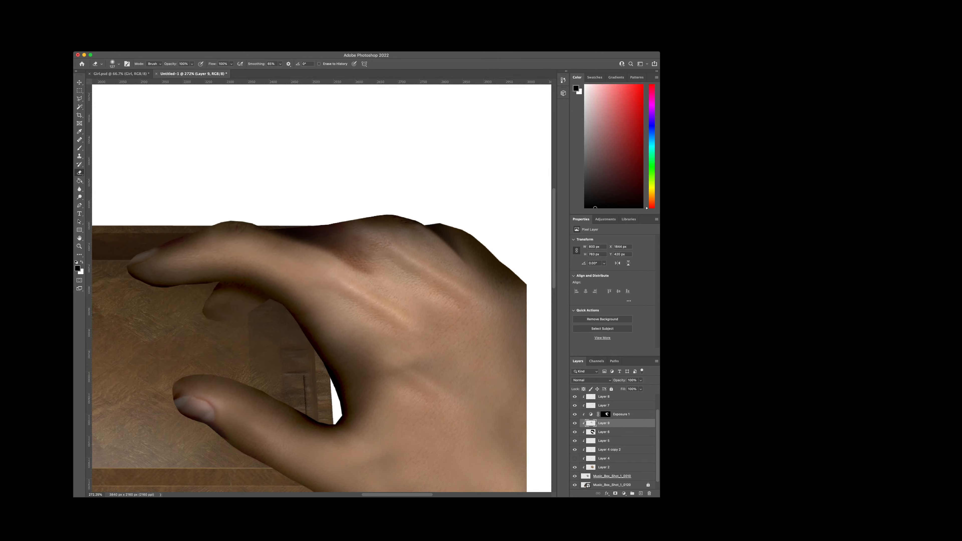
Step: Add a clipped layer below Exposure 1, dab soft black over the finger behind the index finger, and lower the layer's opacity to a faint shadow
left_click(641, 494)
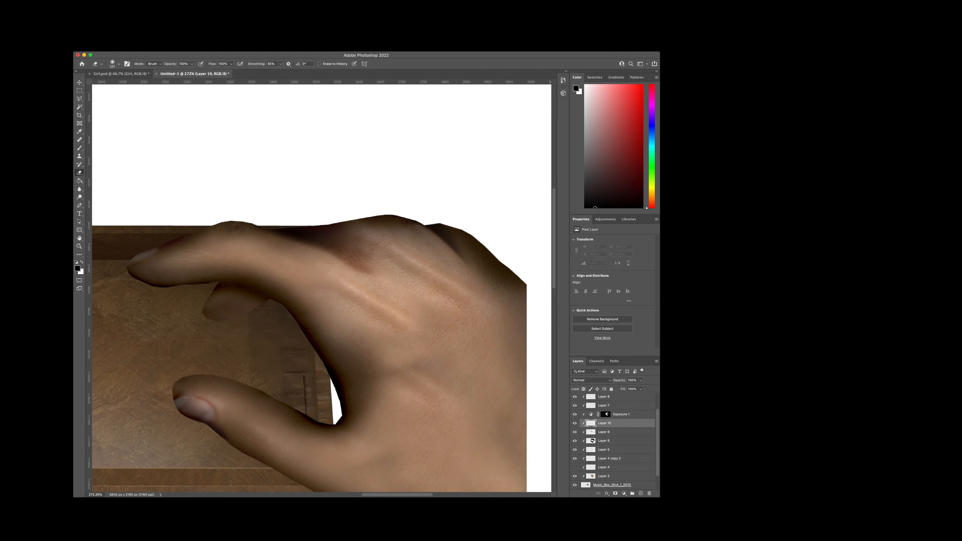
key("b")
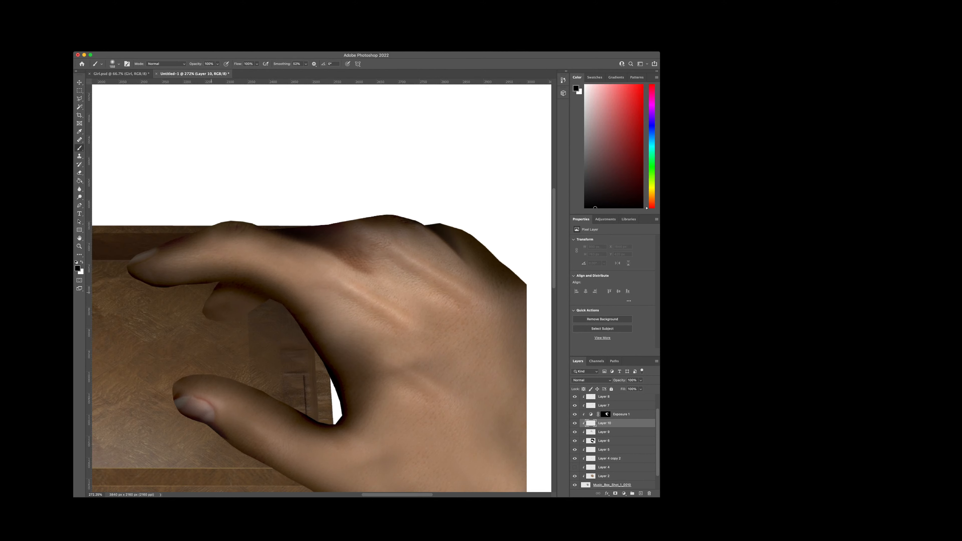
left_click(230, 323)
left_click(225, 318)
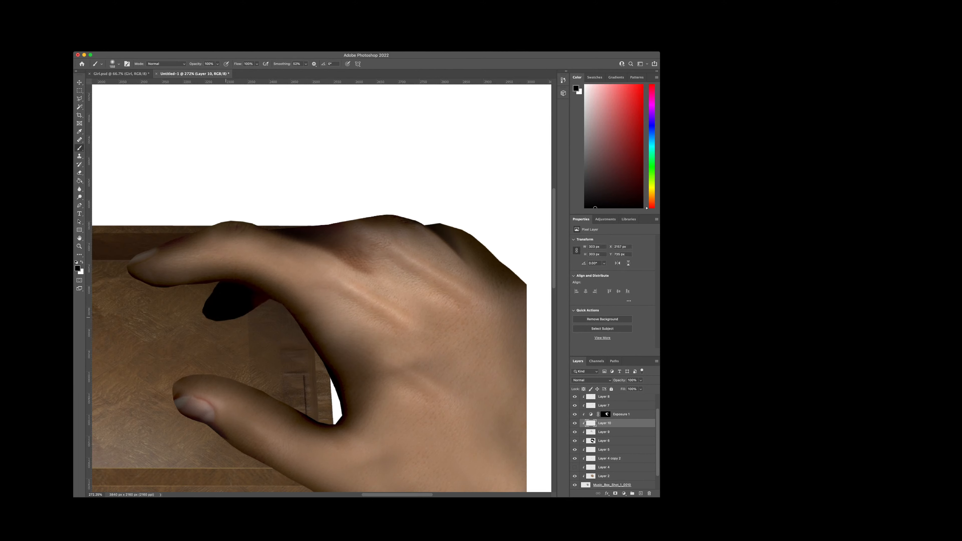
left_click(234, 317)
left_click_drag(619, 380, 607, 380)
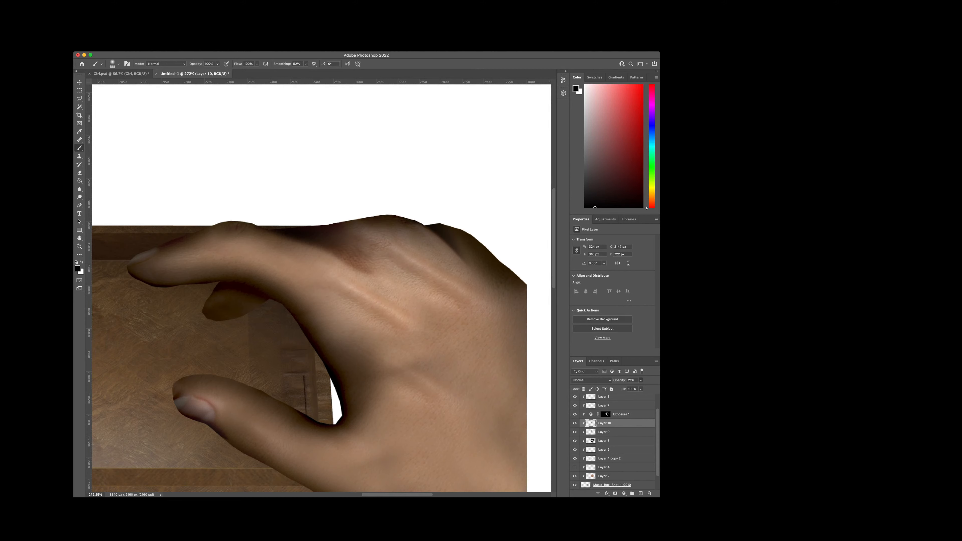
Step: Add another clipped layer, paint soft black along the rear finger's lower edge and base, and reduce the layer's opacity to about half
left_click(641, 493)
left_click_drag(274, 314, 226, 338)
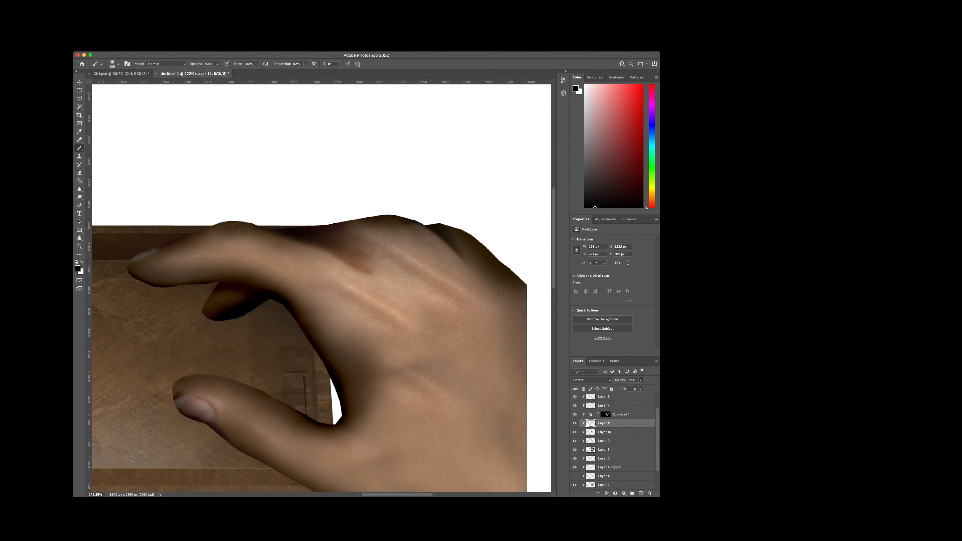
left_click_drag(619, 380, 612, 380)
Step: Examine the whole hand from fingertips to wrist to judge the new shadow on the rear finger
scroll(321, 288, "up", 4)
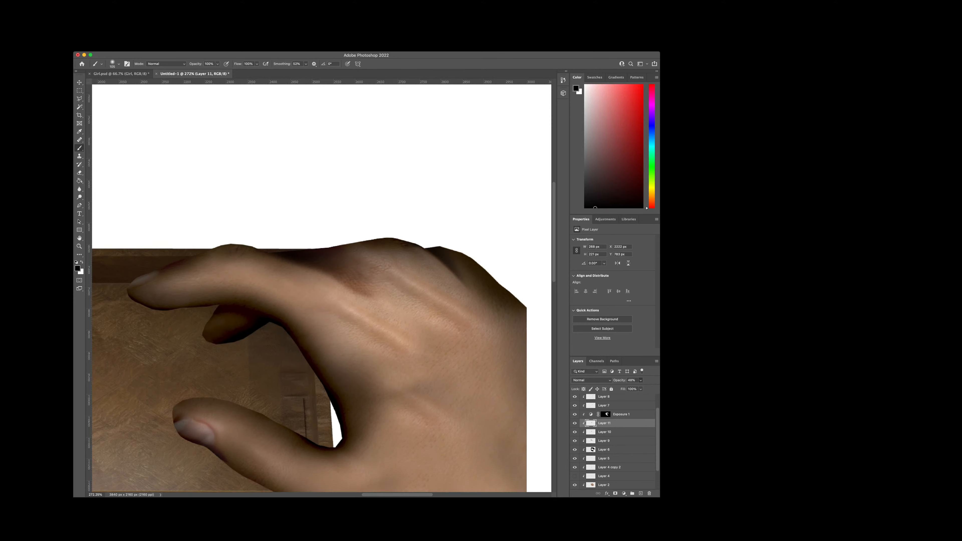
scroll(321, 288, "down", 2)
scroll(321, 288, "down", 3)
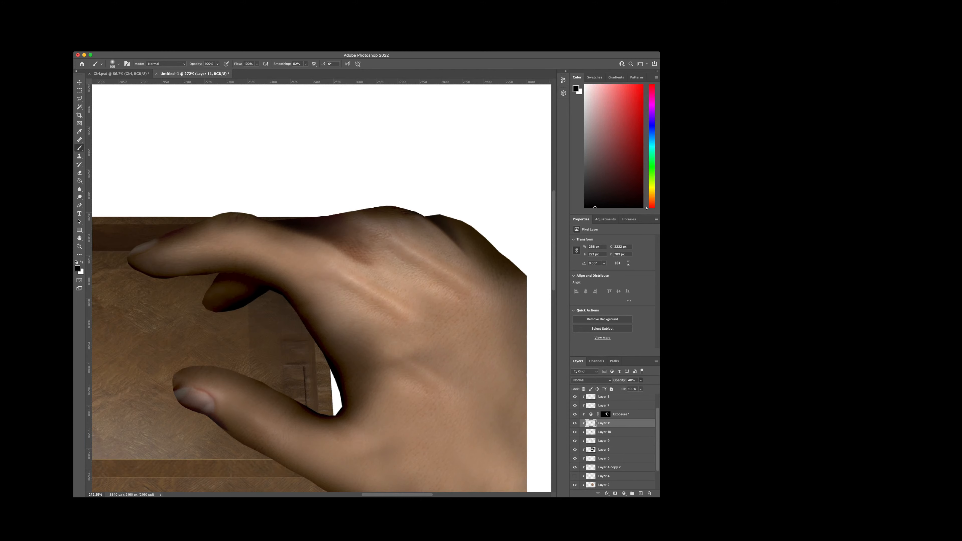
scroll(321, 289, "left", 2)
scroll(322, 289, "right", 5)
scroll(322, 288, "left", 5)
scroll(322, 288, "right", 6)
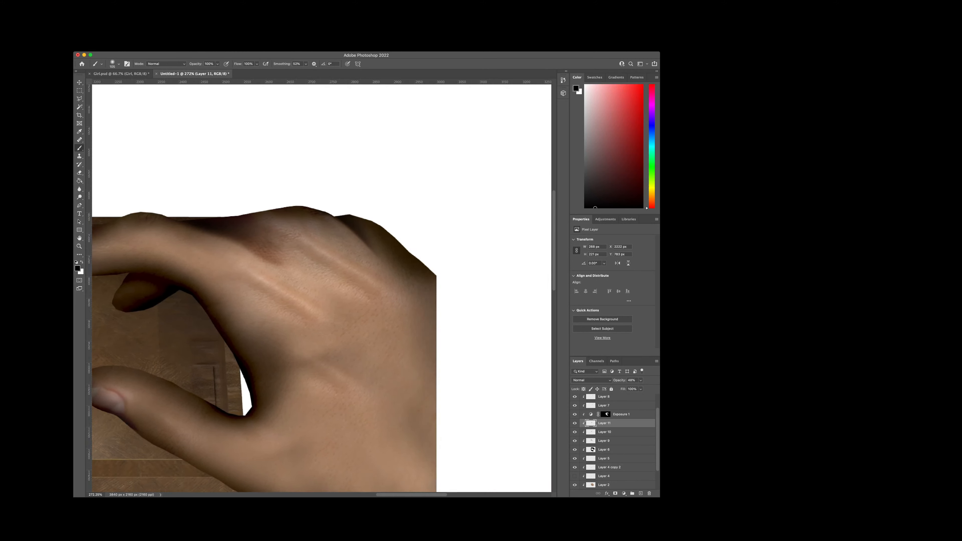
scroll(322, 288, "left", 5)
scroll(322, 288, "right", 3)
scroll(322, 288, "left", 2)
scroll(322, 288, "right", 3)
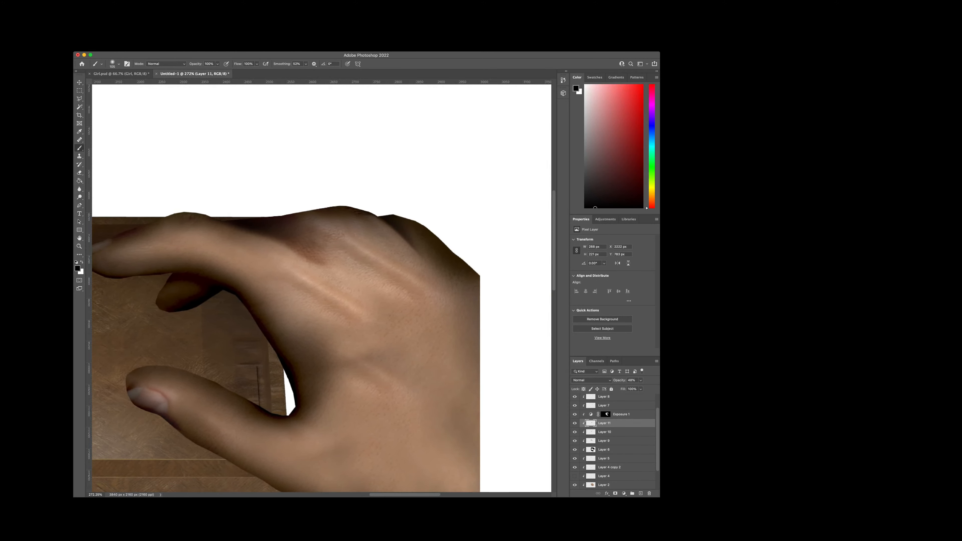
scroll(322, 288, "right", 2)
scroll(322, 288, "left", 5)
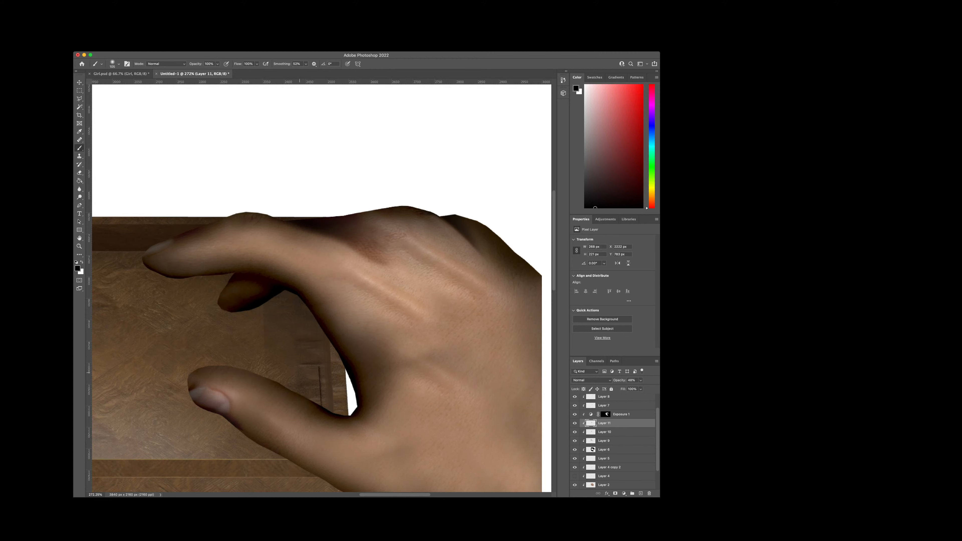
Step: Paint soft black along the thumb's upper edge on Layer 11 and trim the shading back with the eraser
mouse_move(291, 391)
left_mouse_down()
mouse_move(261, 383)
mouse_move(318, 410)
left_mouse_up()
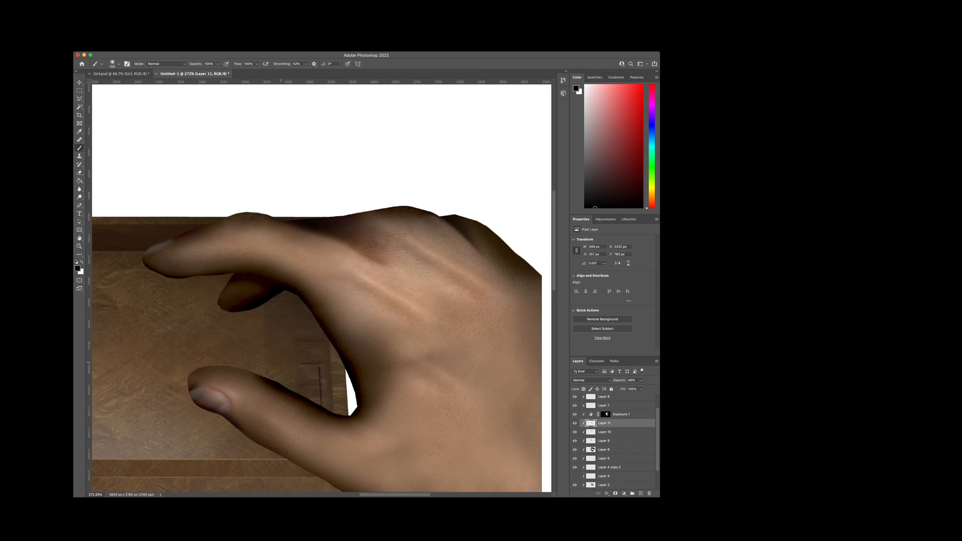
left_click_drag(265, 375, 197, 367)
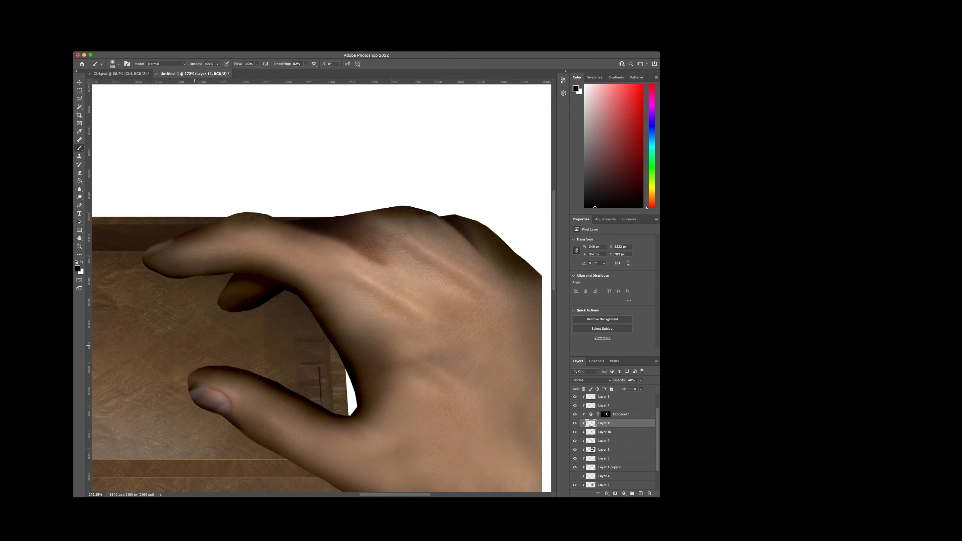
key("e")
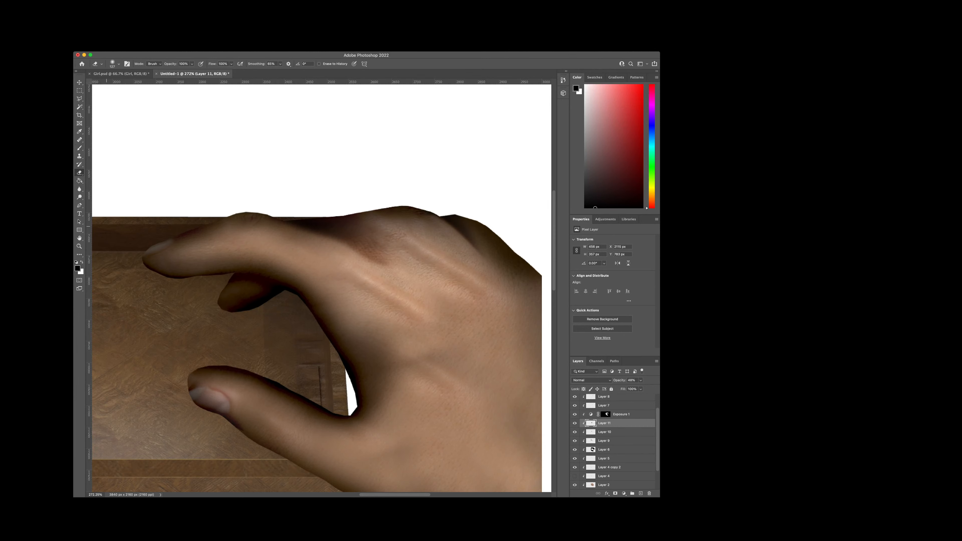
left_click_drag(218, 369, 292, 397)
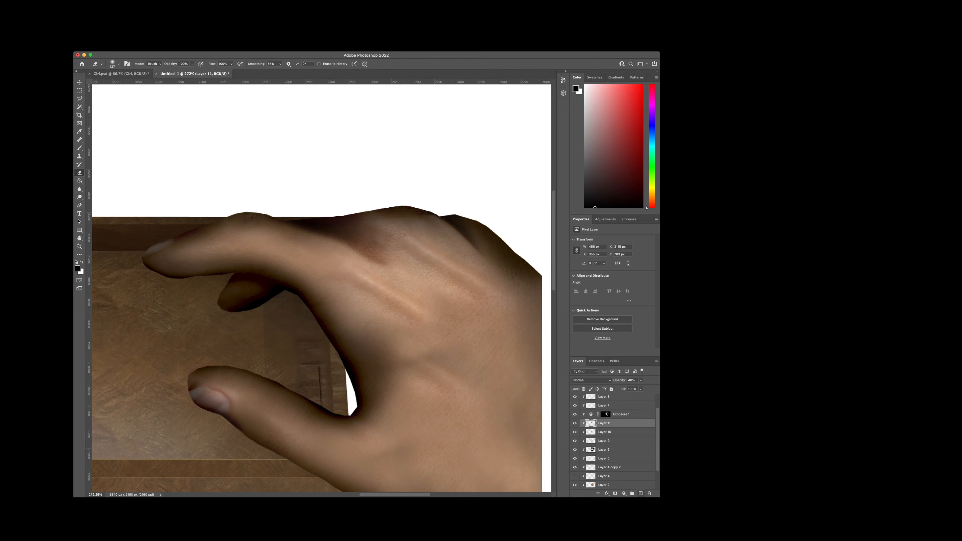
Step: Add a new clipped layer above Layer 11 and paint soft black over the tip of the thumb, undoing the first attempts
left_click(640, 493)
key("b")
left_click_drag(214, 368, 169, 388)
key("super+z")
Step: Darken the top of the index finger's knuckle with a soft black stroke on Layer 12, undoing the trial strokes
key("super+z")
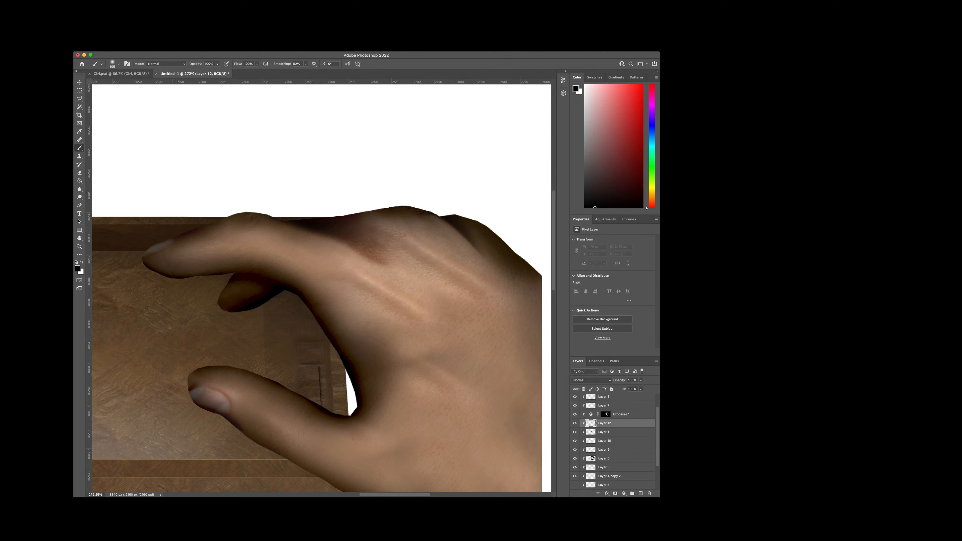
left_click_drag(180, 355, 211, 344)
mouse_move(182, 235)
left_mouse_down()
mouse_move(149, 252)
mouse_move(185, 236)
left_mouse_up()
key("super+z")
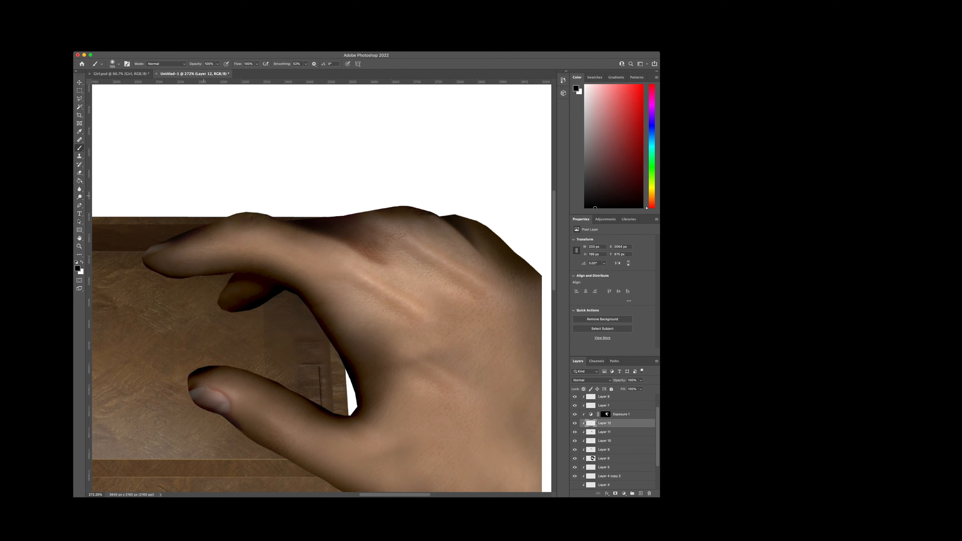
key("super+z")
left_click_drag(230, 194, 245, 195)
key("super+z")
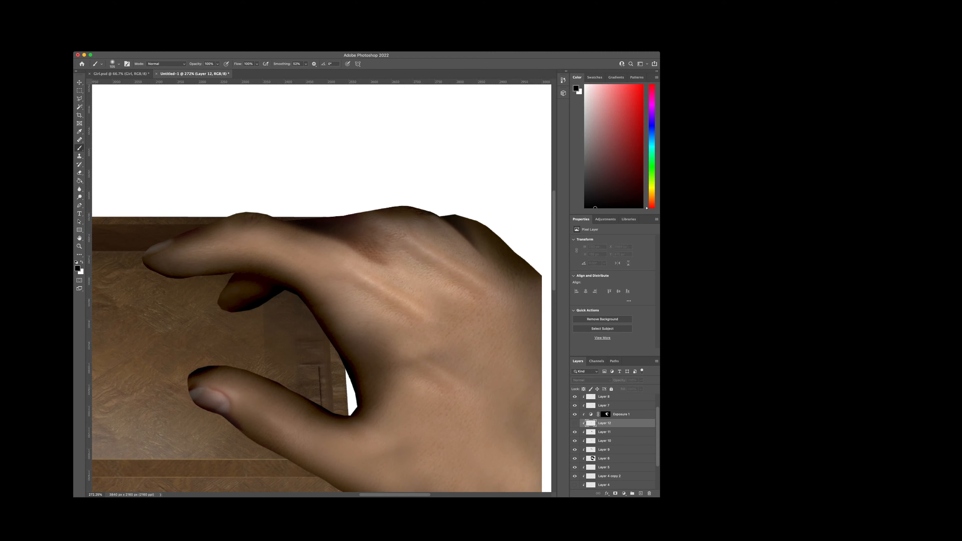
key("space")
left_click_drag(234, 194, 255, 195)
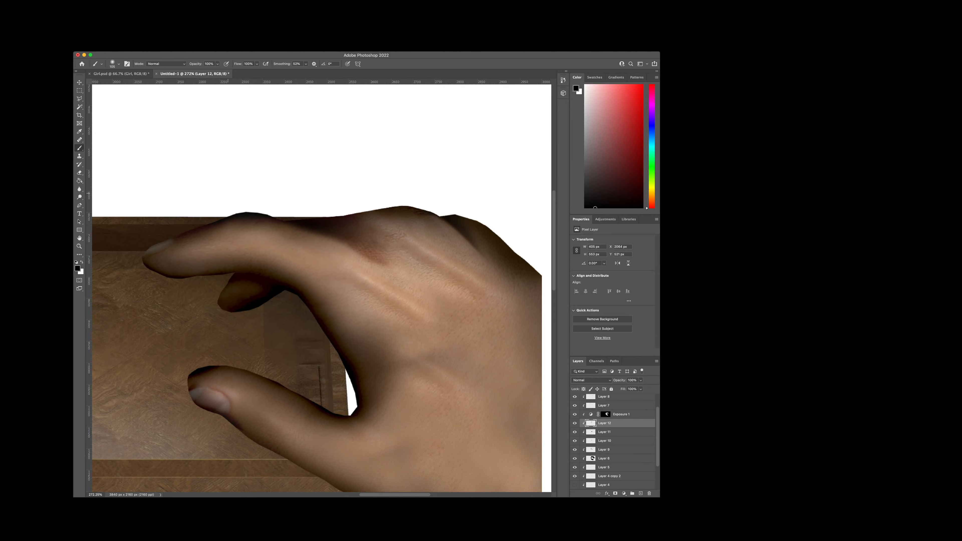
Step: Darken the tip of the index finger with soft black on Layer 12, undoing the extra trial stroke
scroll(317, 349, "up", 2)
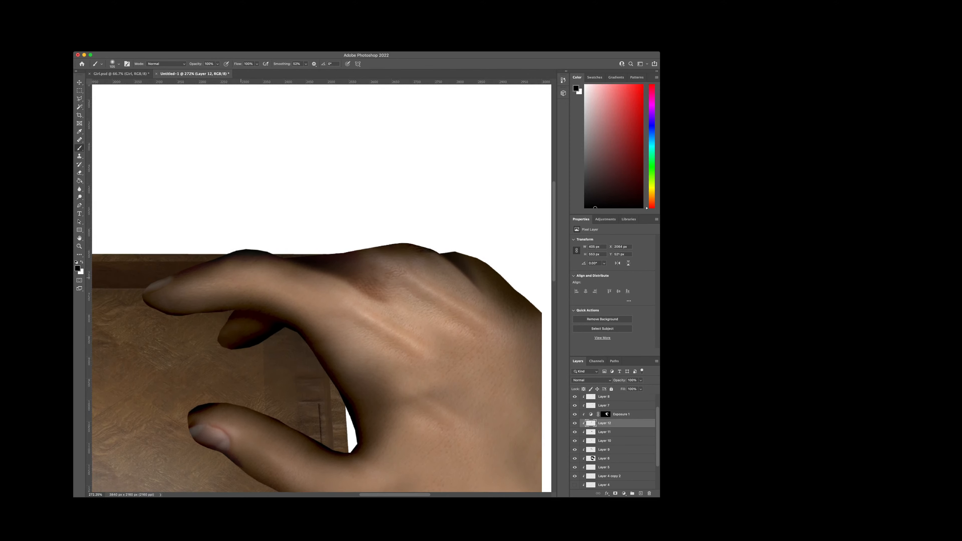
mouse_move(147, 263)
left_mouse_down()
mouse_move(132, 281)
mouse_move(153, 268)
left_mouse_up()
scroll(343, 402, "down", 2)
scroll(343, 403, "right", 2)
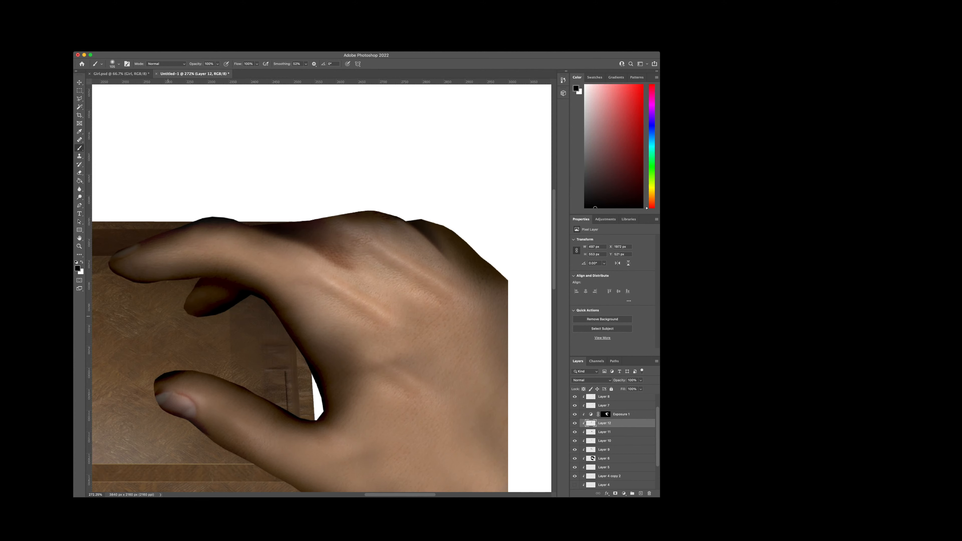
left_click_drag(170, 317, 179, 327)
left_click_drag(129, 300, 161, 305)
key("super+z")
scroll(321, 288, "down", 3)
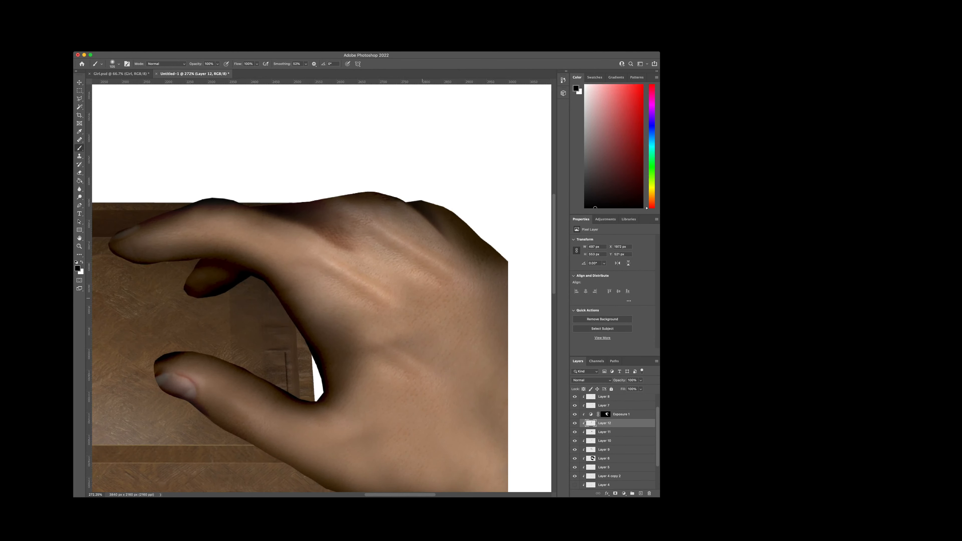
Step: Examine the whole hand against the music box and toggle layer visibility to identify the layer holding the thumbnail
left_click_drag(422, 298, 422, 297)
scroll(390, 294, "down", 6)
scroll(390, 295, "up", 4)
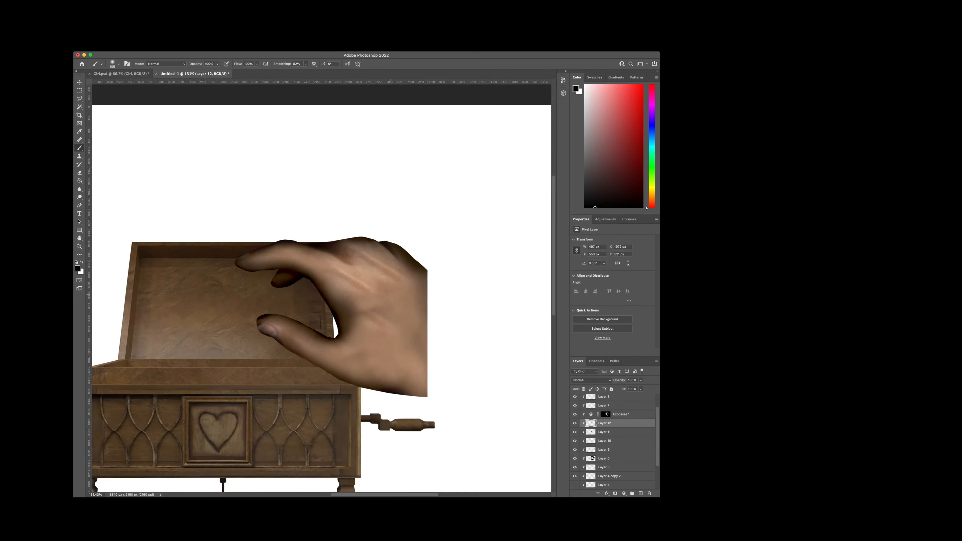
scroll(390, 295, "down", 3)
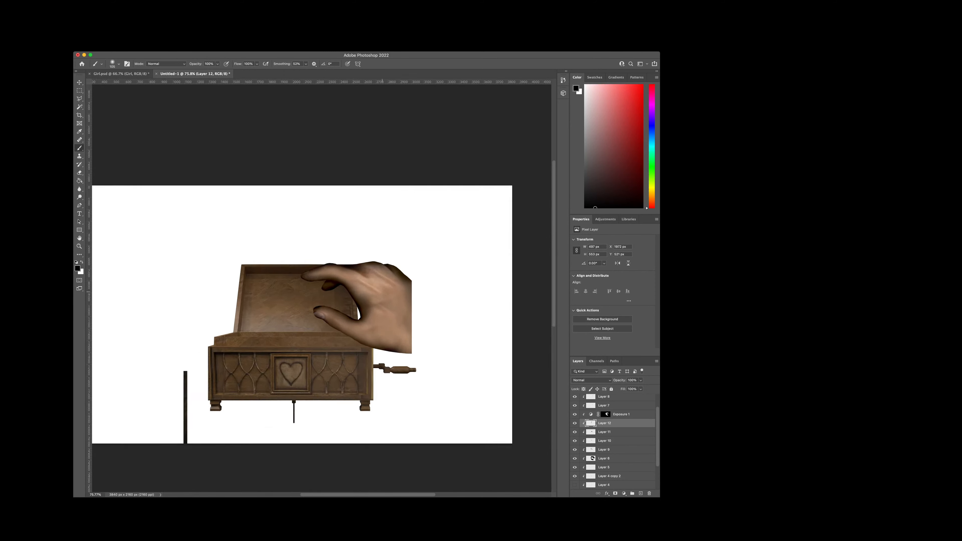
scroll(390, 295, "up", 1)
left_click(574, 422)
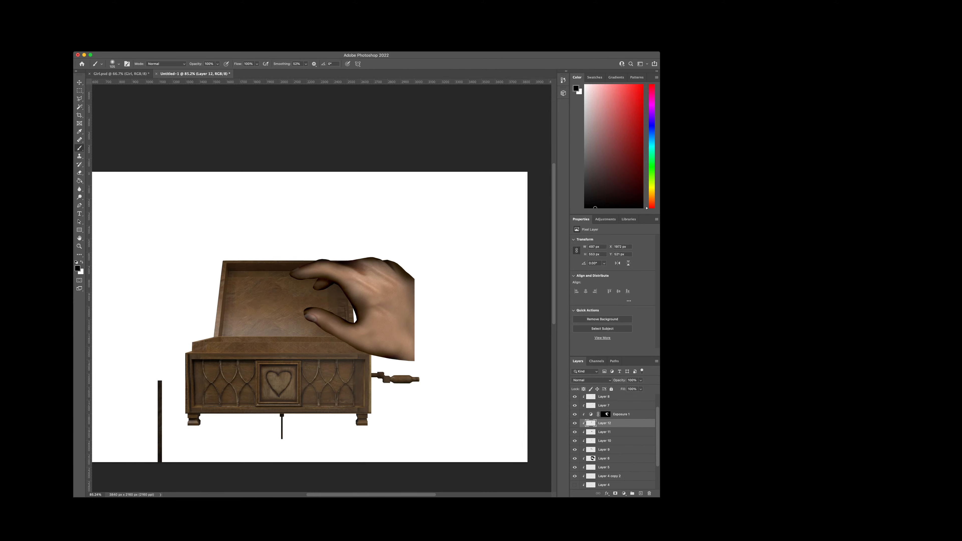
scroll(606, 441, "down", 4)
left_click(574, 441)
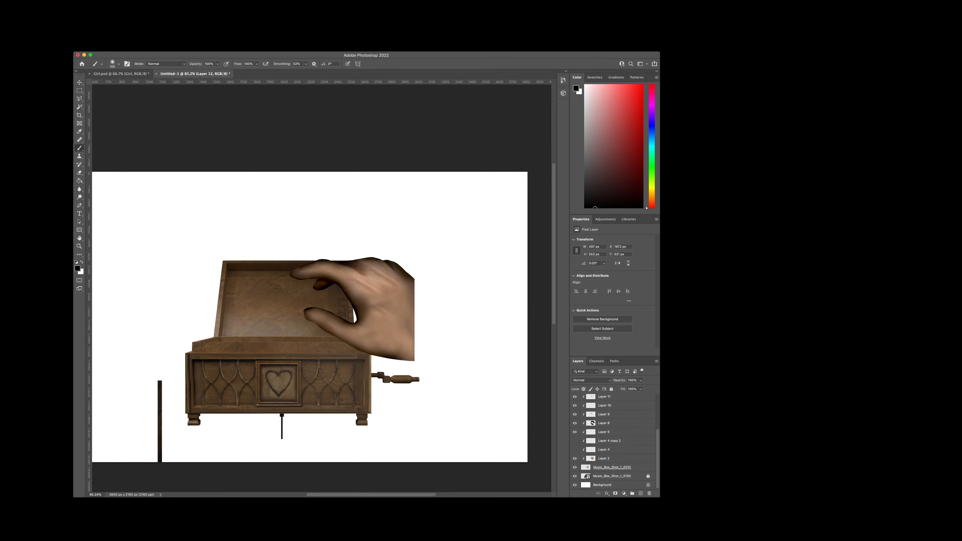
left_click(575, 441)
Step: Warp the thumbnail on Layer 4 copy 2, pulling its outer side and lower corner inward at the thumb tip
left_click(609, 441)
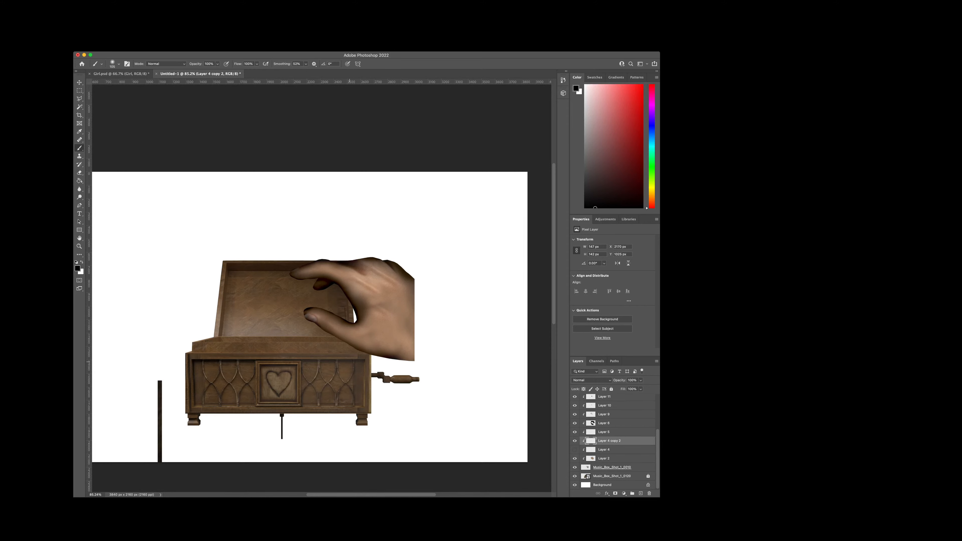
scroll(325, 345, "up", 5)
scroll(303, 292, "up", 5)
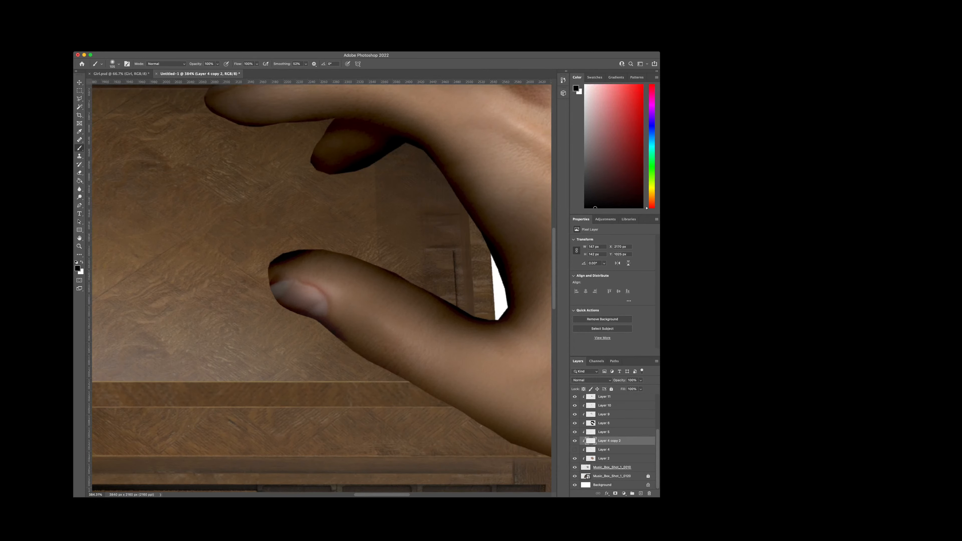
left_click(107, 226)
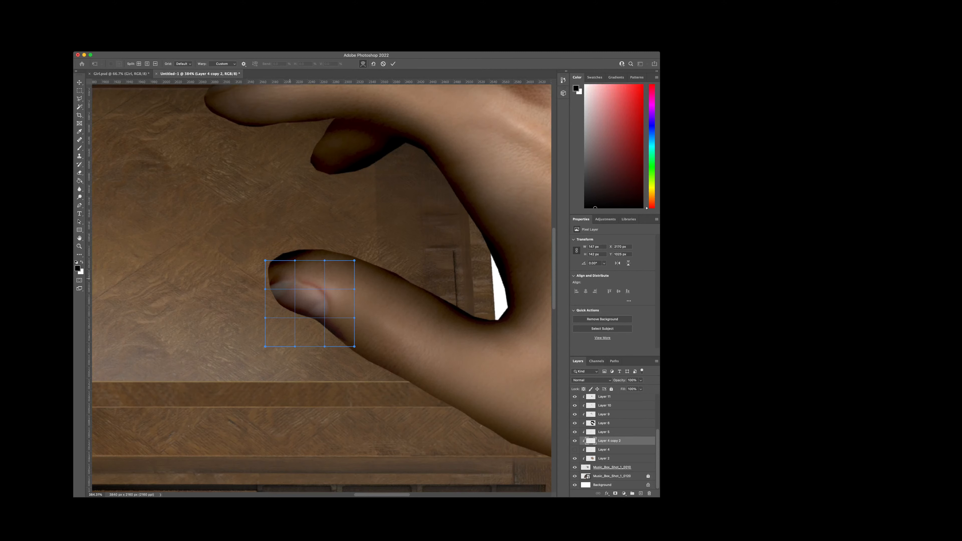
left_click_drag(265, 290, 291, 292)
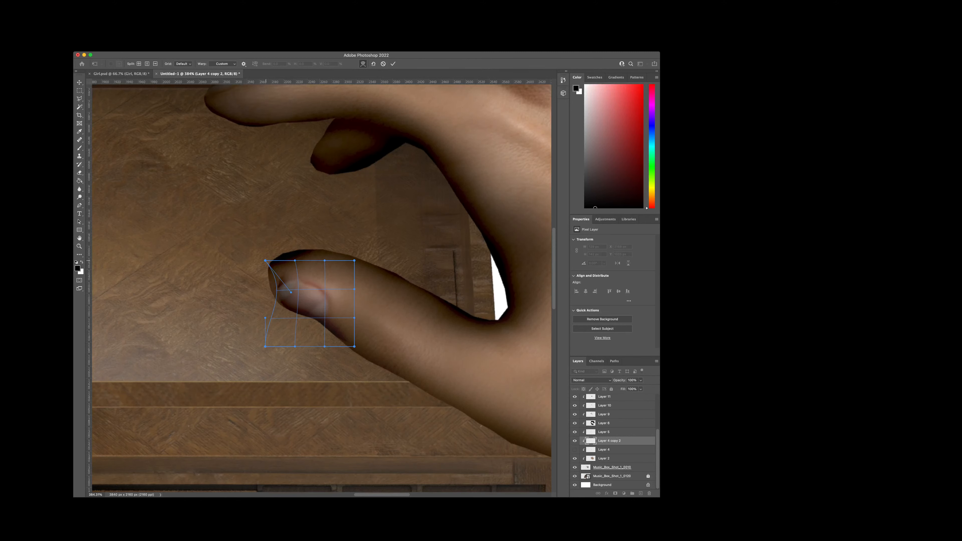
left_click_drag(265, 261, 269, 261)
left_click_drag(266, 346, 277, 335)
key("Return")
Step: Lock the Exposure 1 adjustment and Layer 6 so that they are not picked when selecting the thumbnail on the canvas
scroll(316, 273, "up", 2)
key("e")
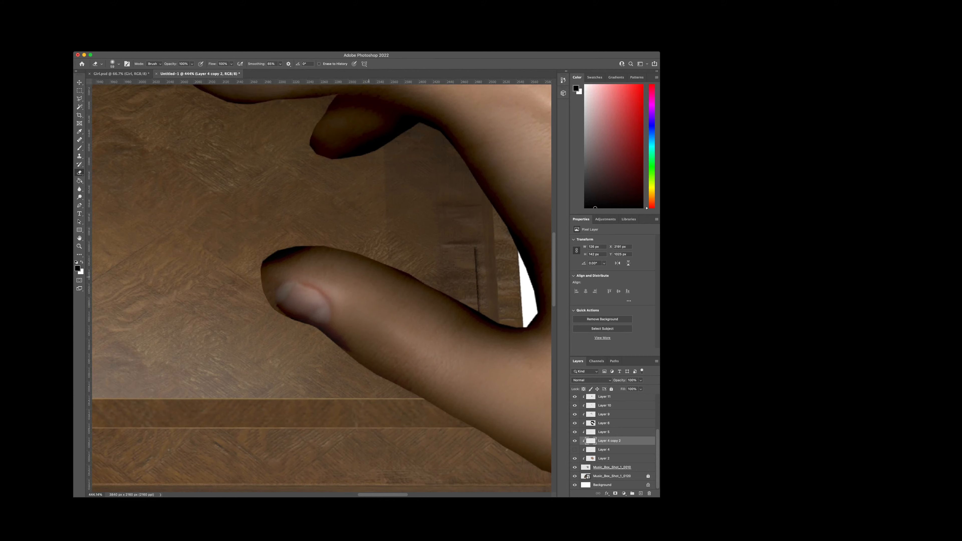
key("v")
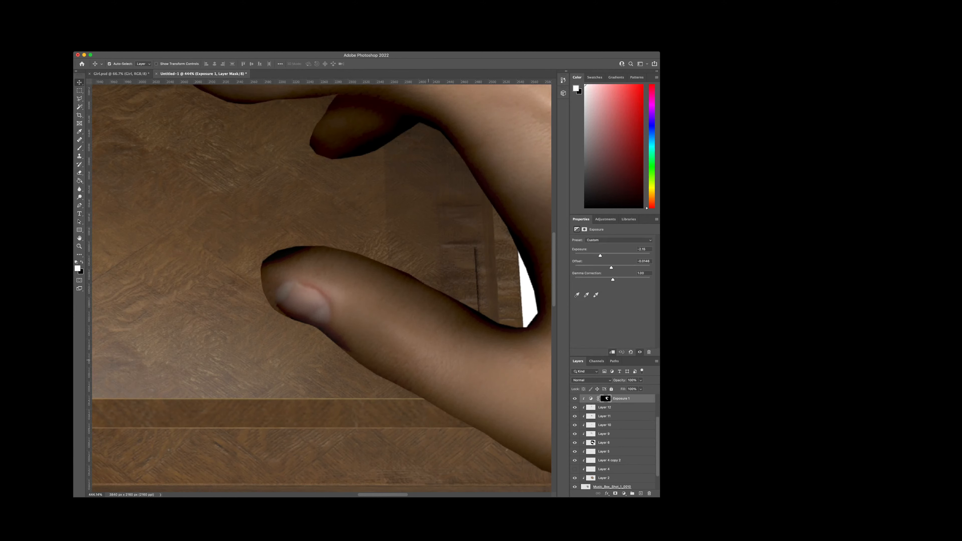
left_click(425, 212, "super")
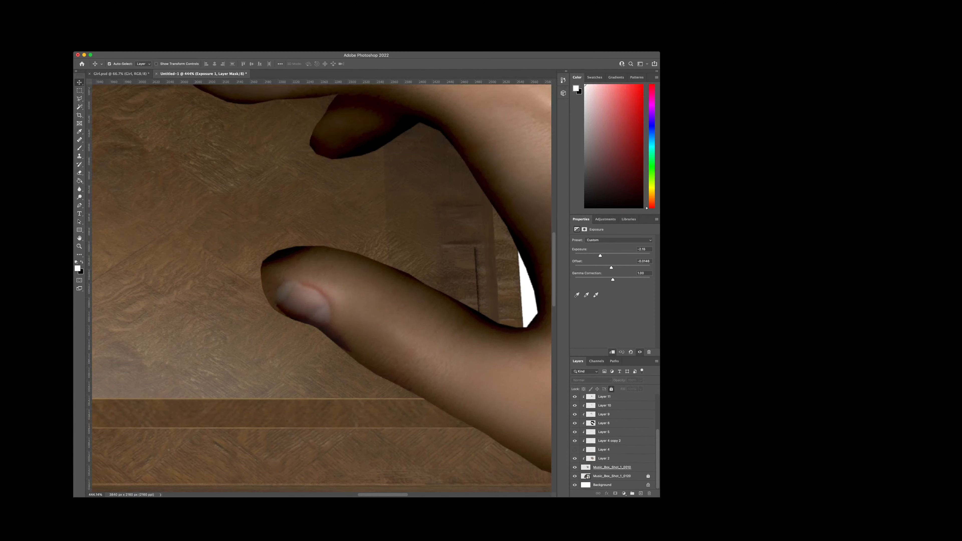
left_click(366, 329)
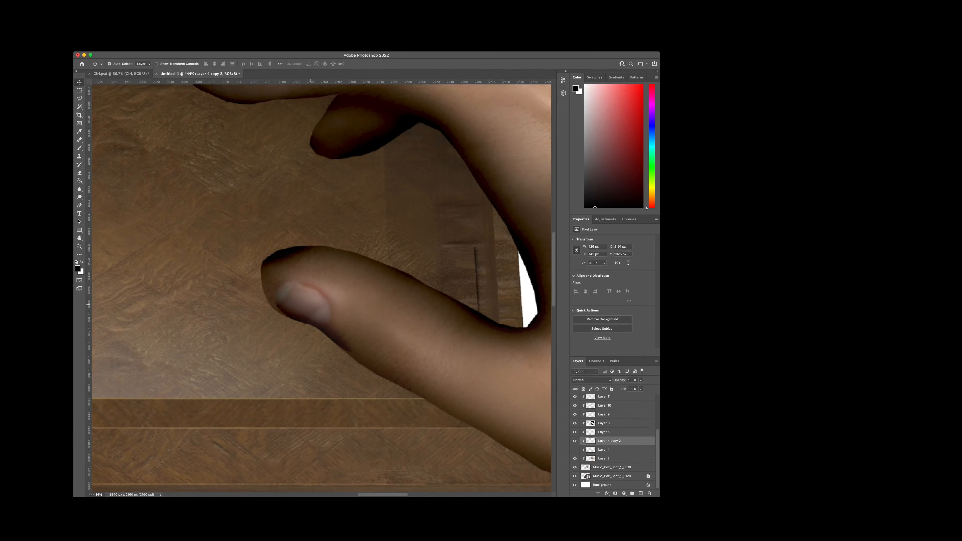
left_click(305, 298)
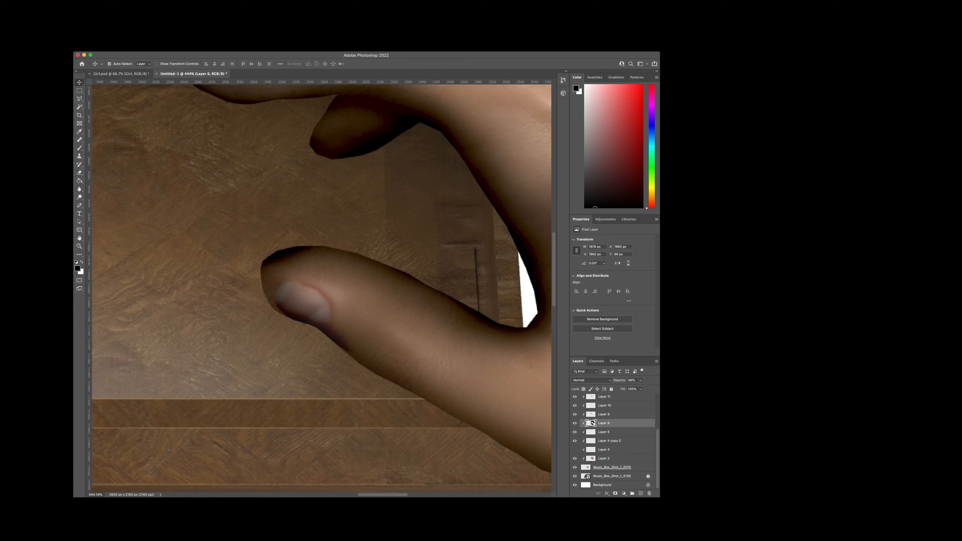
left_click(611, 389)
left_click(317, 303)
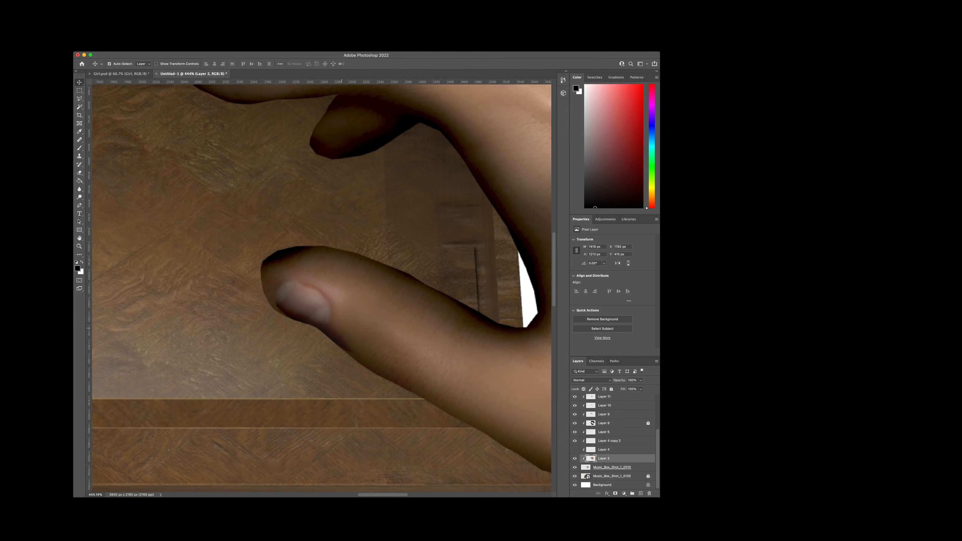
Step: Move the thumbnail on Layer 4 copy 2 closer to the thumb tip and warp it to fit the thumb's lower edge
left_click_drag(315, 303, 306, 300)
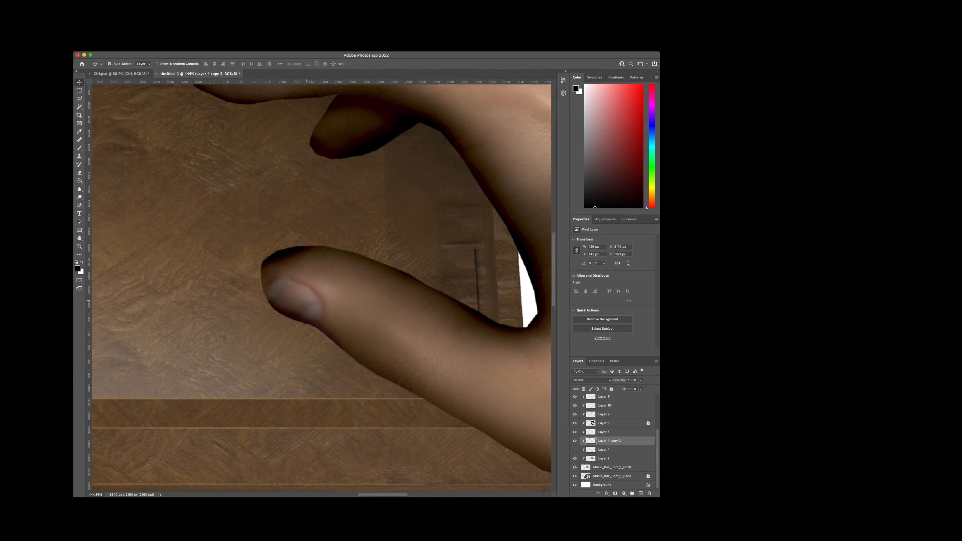
left_click_drag(307, 300, 304, 300)
left_click(139, 256)
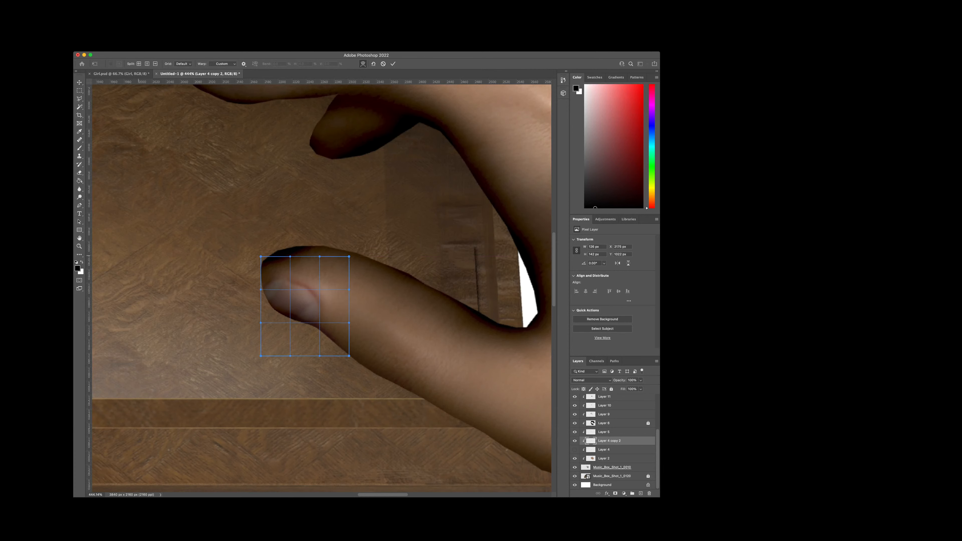
mouse_move(330, 339)
left_mouse_down()
mouse_move(335, 331)
mouse_move(320, 333)
left_mouse_up()
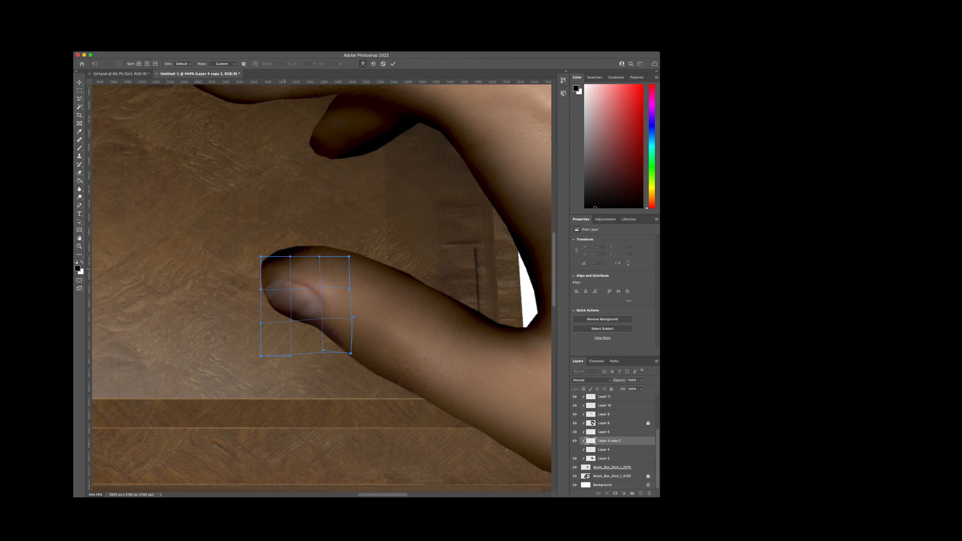
mouse_move(285, 258)
left_mouse_down()
mouse_move(278, 251)
mouse_move(273, 270)
left_mouse_up()
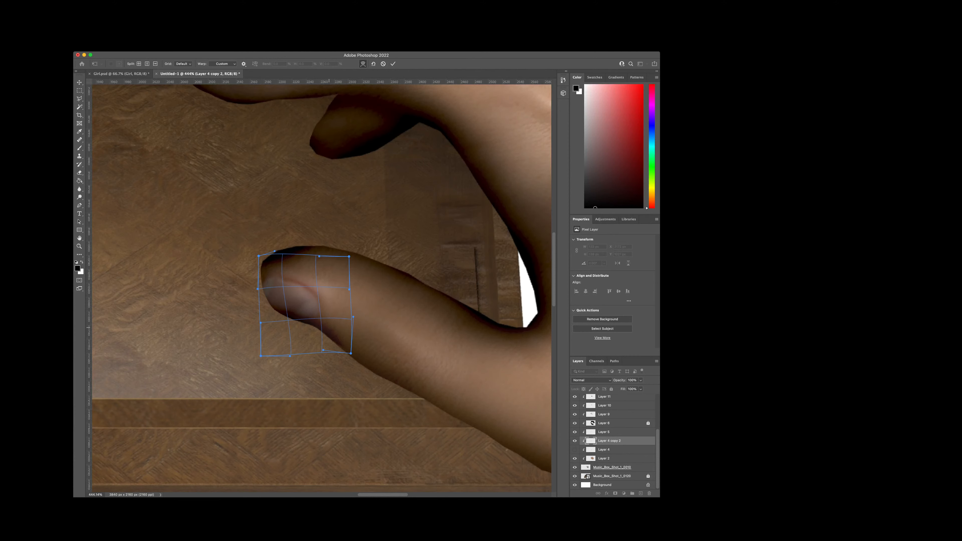
left_click_drag(329, 327, 326, 315)
left_click_drag(263, 304, 264, 303)
key("Return")
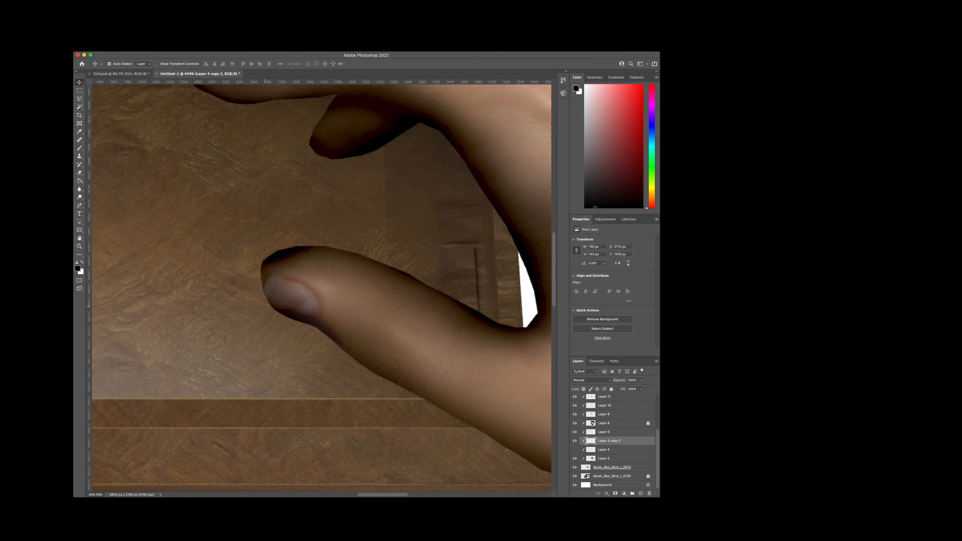
Step: Examine the reshaped thumbnail and toggle the clipped layers one by one to identify which holds the thumb-tip shading
scroll(322, 288, "down", 3)
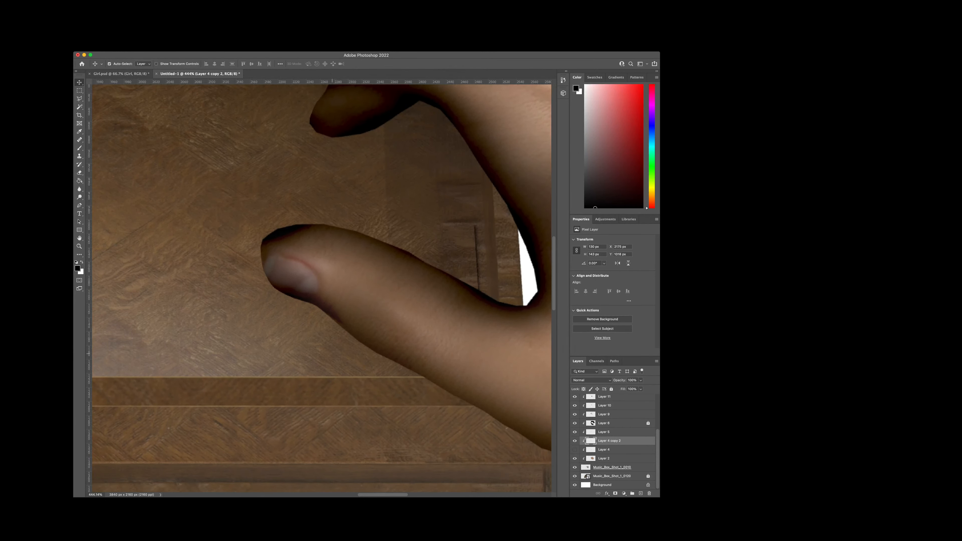
key("super+t")
key("super+0")
scroll(318, 250, "up", 5)
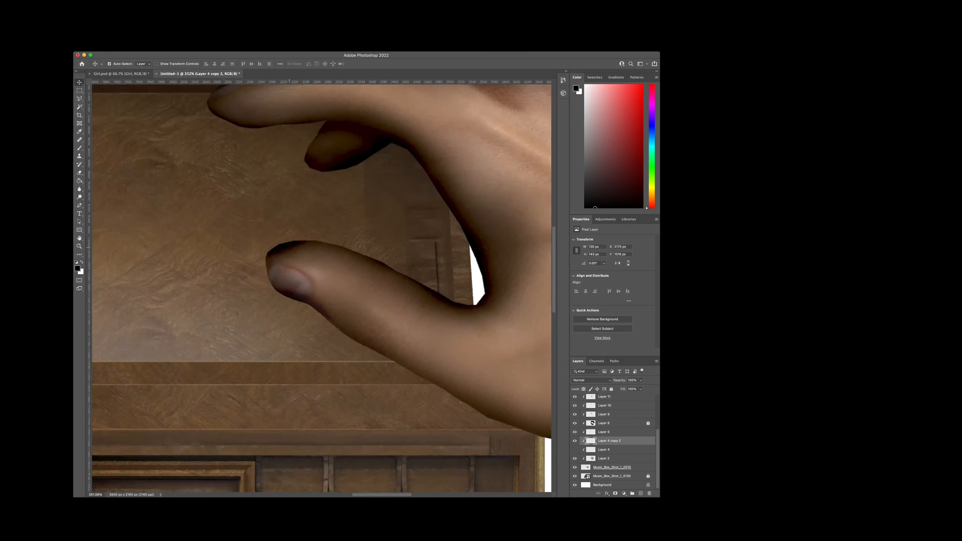
left_click(574, 441)
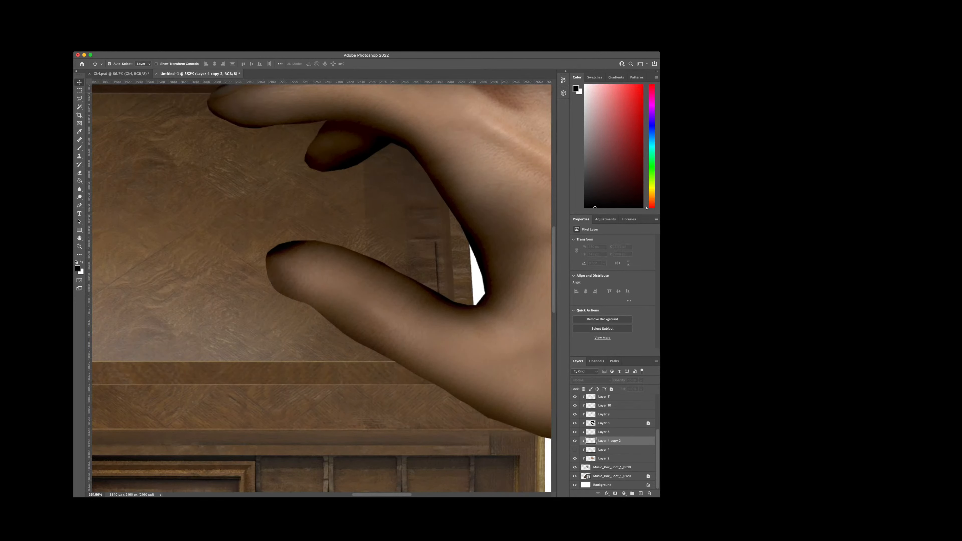
left_click(574, 441)
left_click(574, 440)
left_click(574, 441)
left_click(575, 432)
left_click(575, 432)
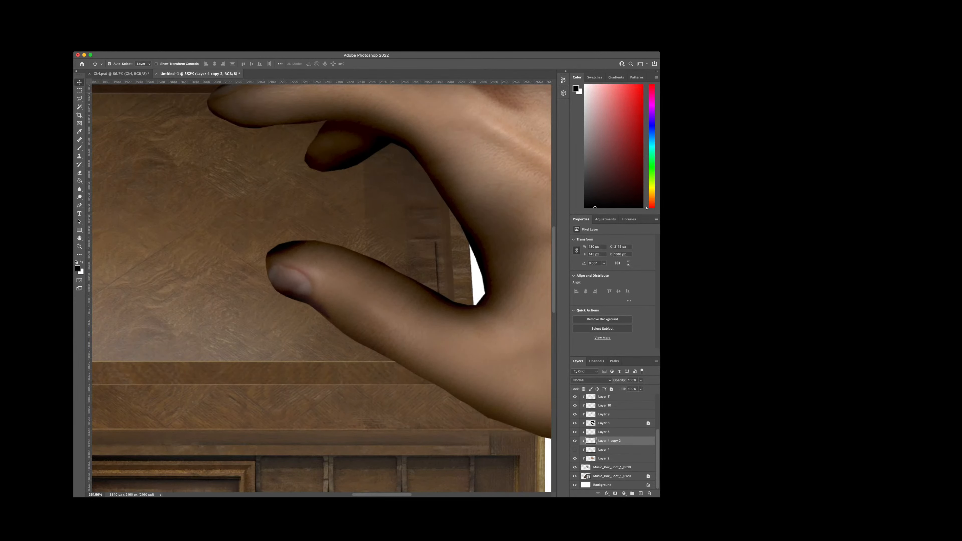
left_click(575, 432)
left_click(574, 423)
left_click(574, 423)
left_click(575, 414)
left_click(575, 415)
scroll(649, 429, "up", 3)
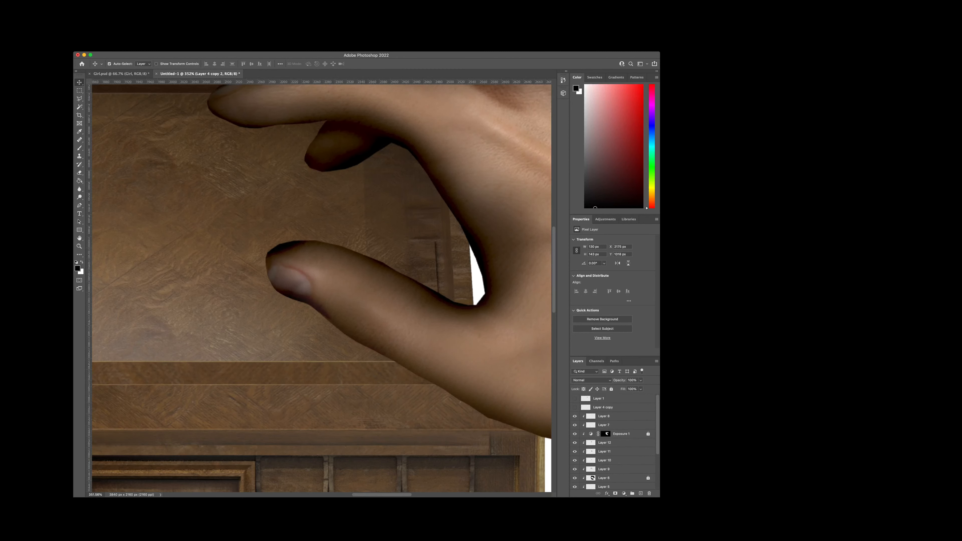
left_click(574, 442)
left_click(574, 443)
left_click(575, 434)
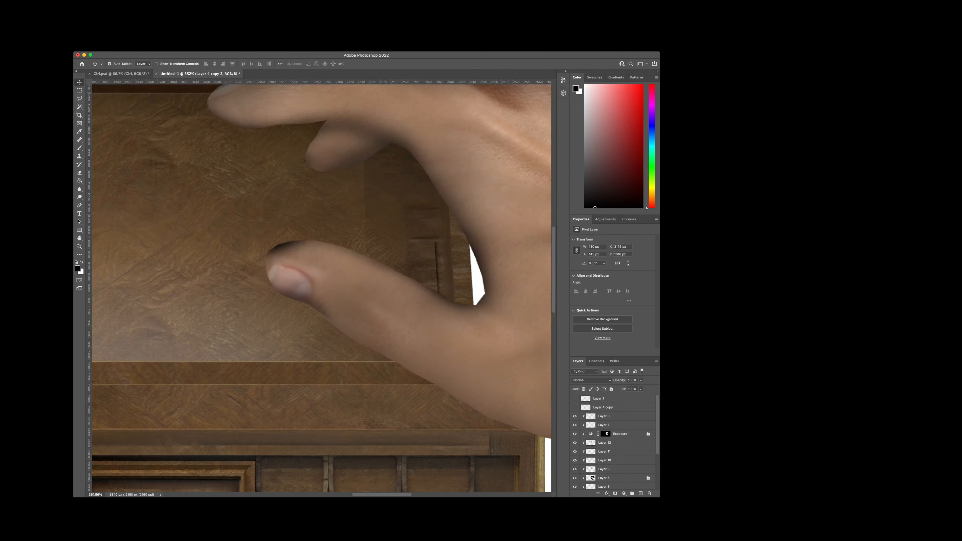
left_click(575, 434)
left_click(574, 434)
left_click(574, 434)
left_click(575, 425)
left_click(575, 443)
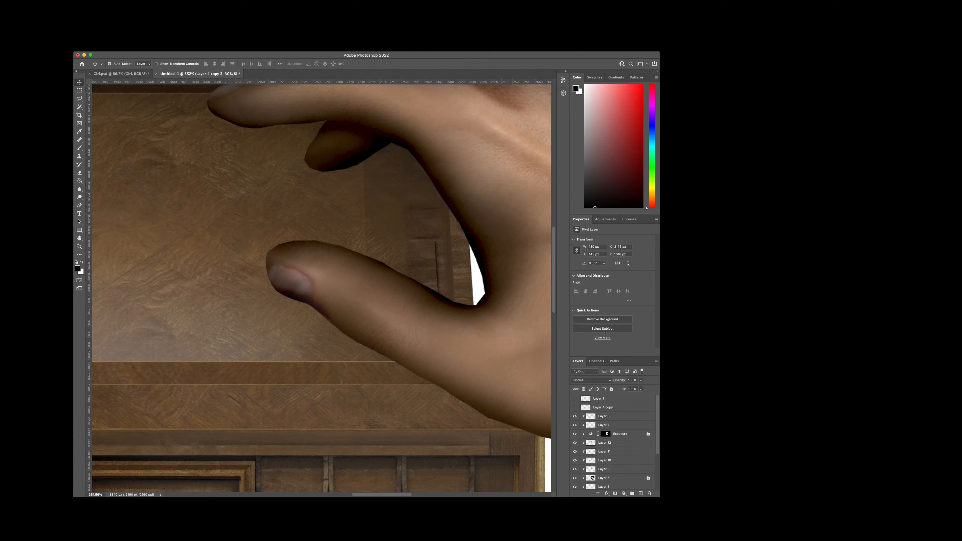
left_click(575, 443)
Step: Soften the black shading over the thumb tip on Layer 12 with the Eraser, undoing the first pass
left_click(610, 442)
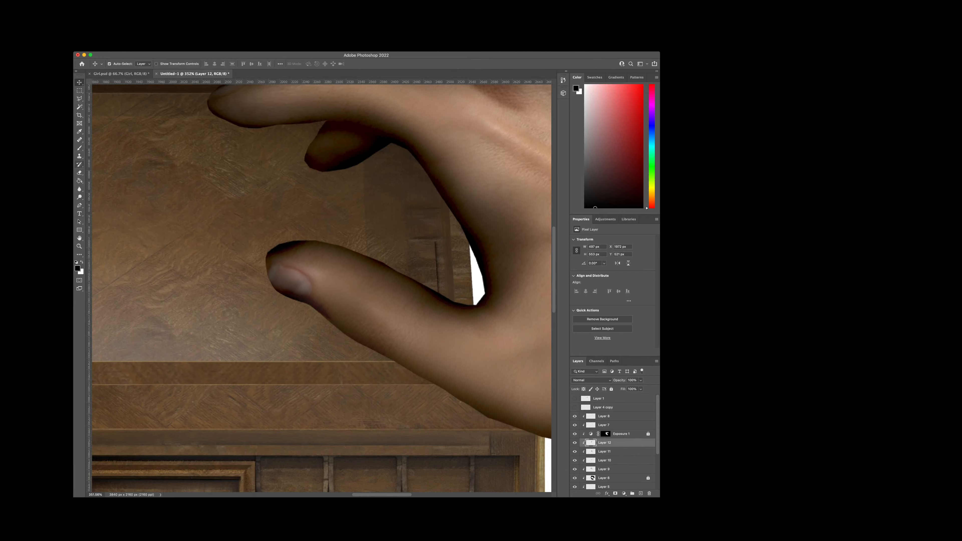
key("e")
left_click_drag(287, 262, 310, 256)
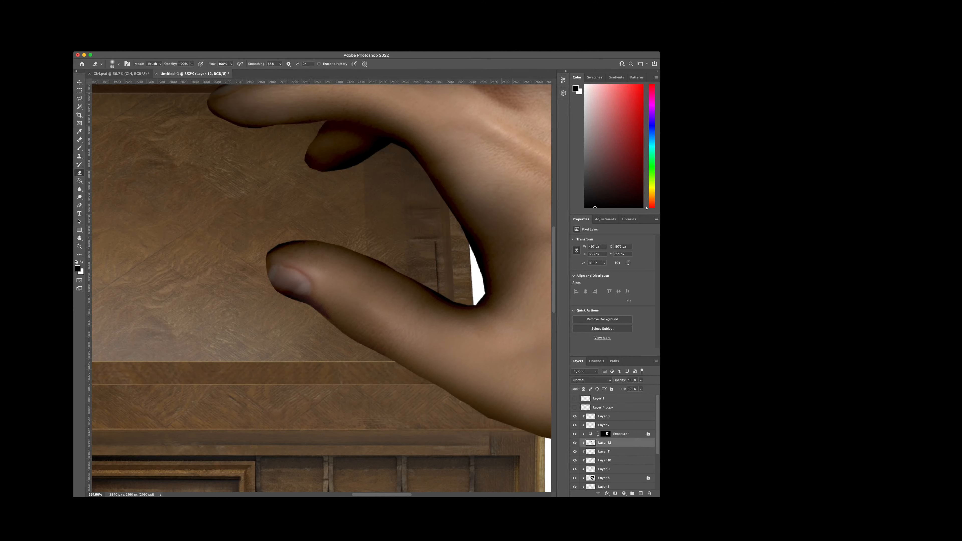
key("super+z")
left_click_drag(324, 272, 283, 262)
scroll(334, 280, "down", 10)
scroll(474, 223, "up", 3)
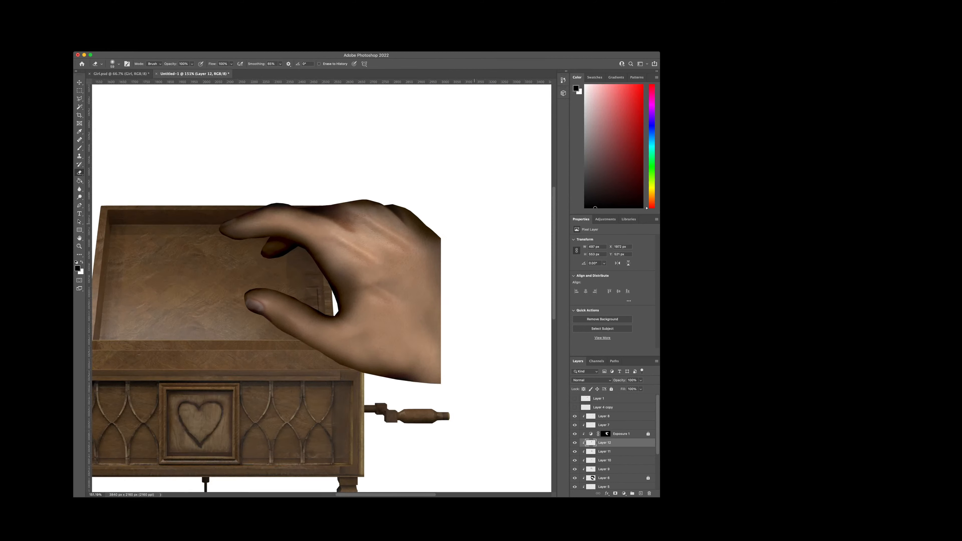
Step: Add a new layer directly above Layer 2, clipped with the other hand shading layers
scroll(614, 442, "down", 3)
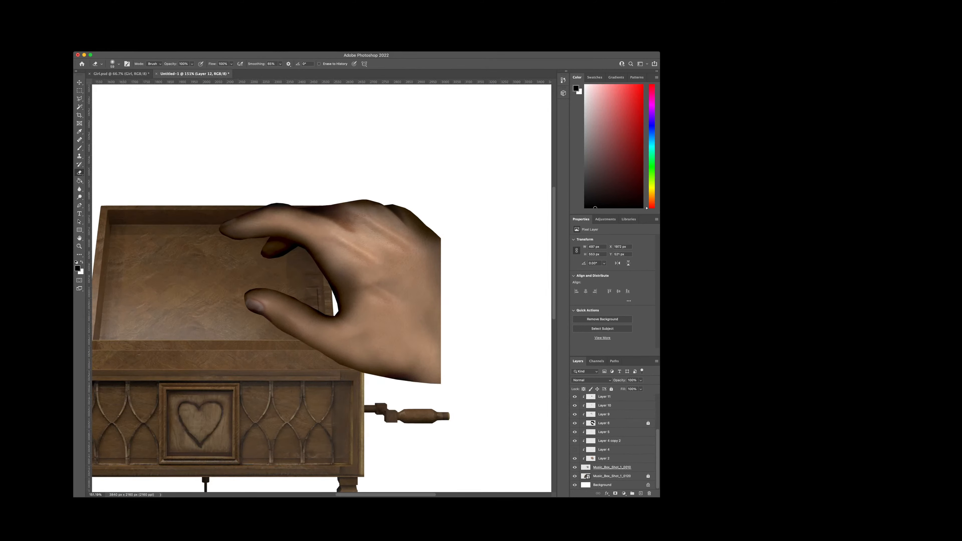
left_click(613, 459)
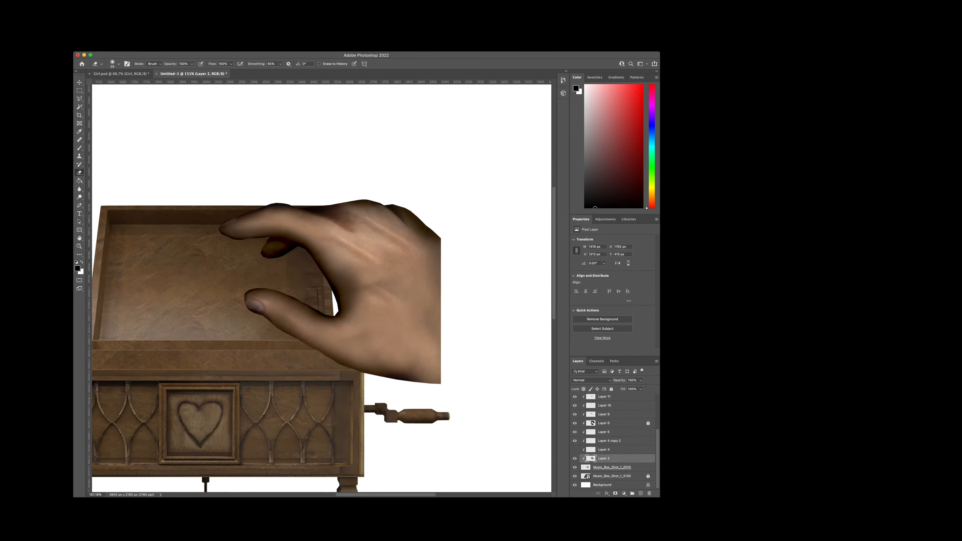
left_click(640, 493)
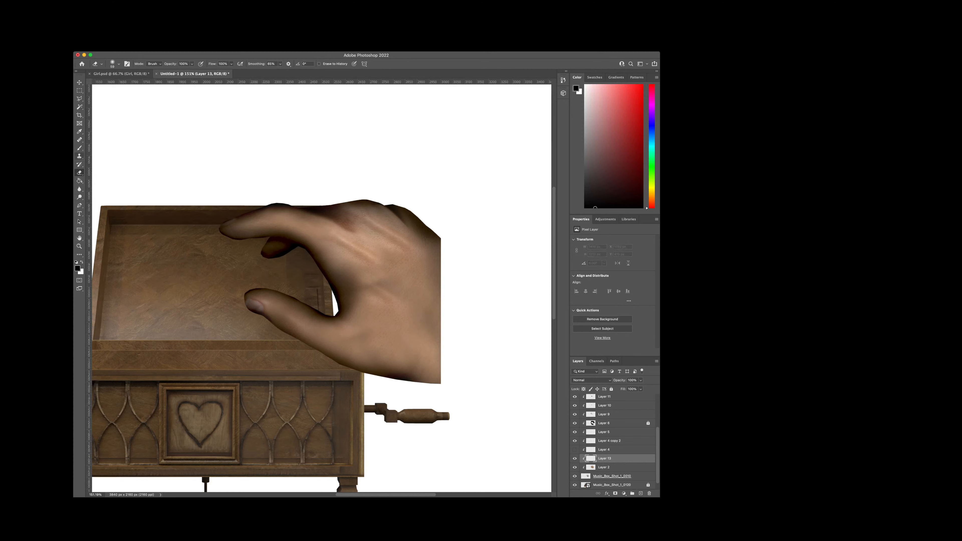
Step: Paint soft black shading over the wrist and lower edge of the hand on Layer 13 with a large Brush, undoing the first stroke
key("b")
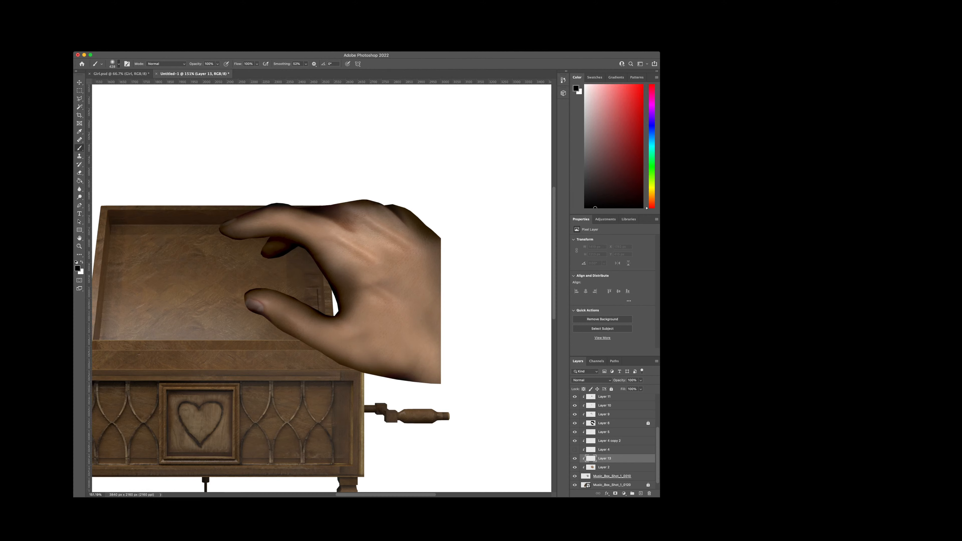
left_click_drag(484, 273, 484, 384)
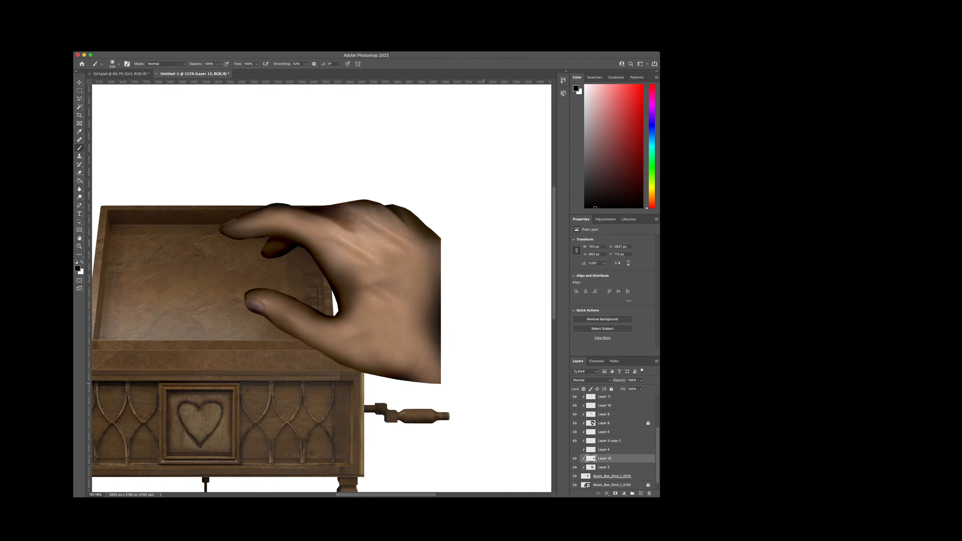
key("ctrl+z")
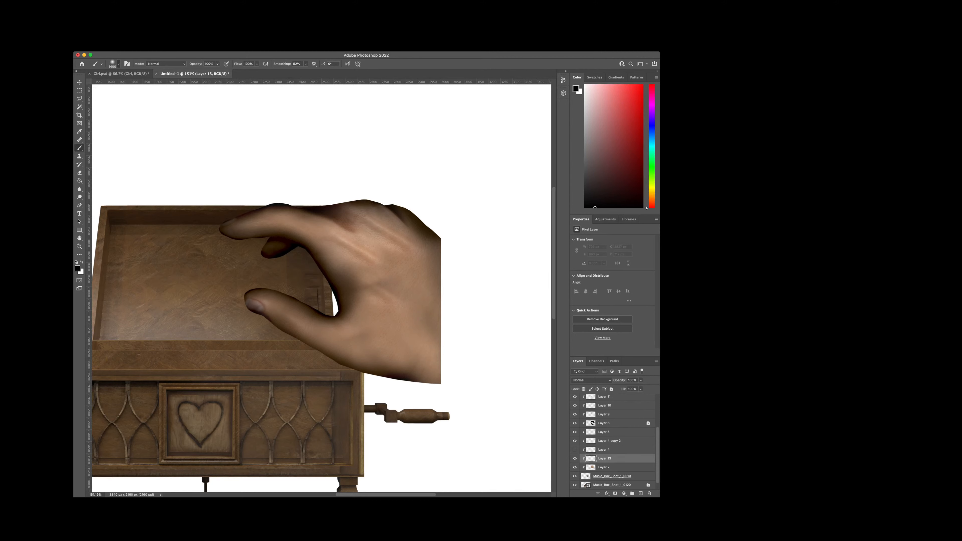
mouse_move(492, 364)
left_mouse_down()
mouse_move(464, 406)
mouse_move(369, 432)
left_mouse_up()
mouse_move(499, 333)
left_mouse_down()
mouse_move(495, 248)
mouse_move(476, 365)
left_mouse_up()
left_click_drag(399, 416, 385, 420)
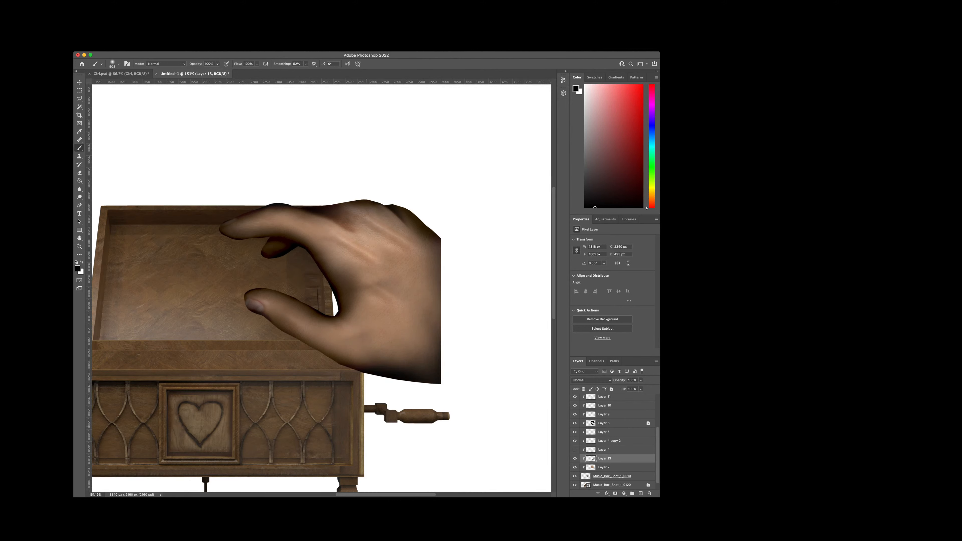
mouse_move(468, 372)
left_mouse_down()
mouse_move(469, 320)
mouse_move(441, 364)
mouse_move(465, 280)
mouse_move(390, 384)
left_mouse_up()
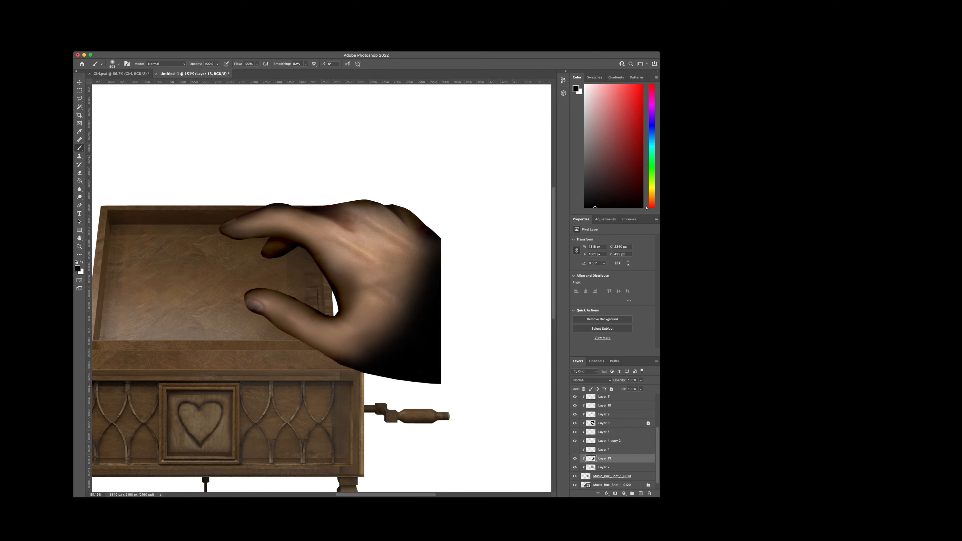
Step: Soften the inner side of the wrist shading on Layer 13 with a large Eraser, undoing the first pass, and reduce the layer's opacity
key("e")
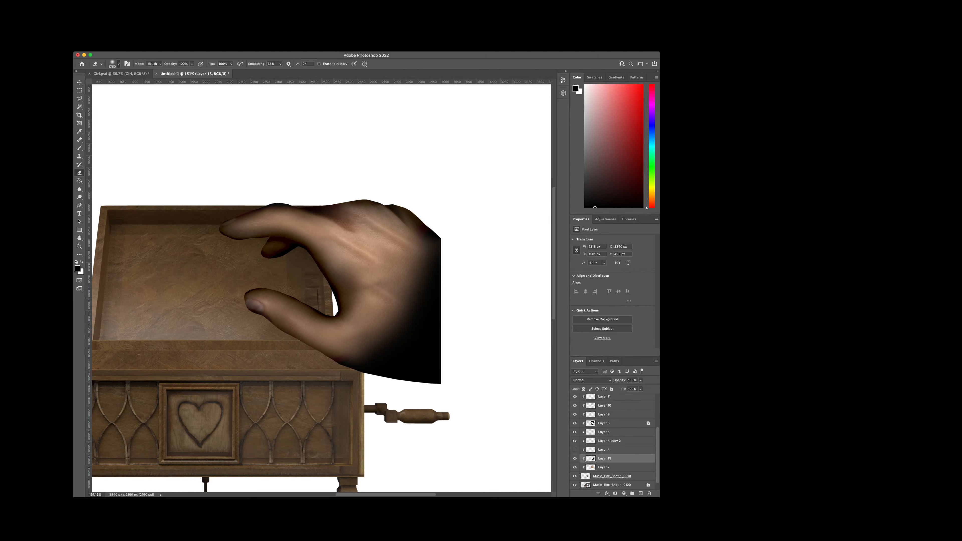
mouse_move(387, 266)
left_mouse_down()
mouse_move(390, 323)
mouse_move(371, 289)
left_mouse_up()
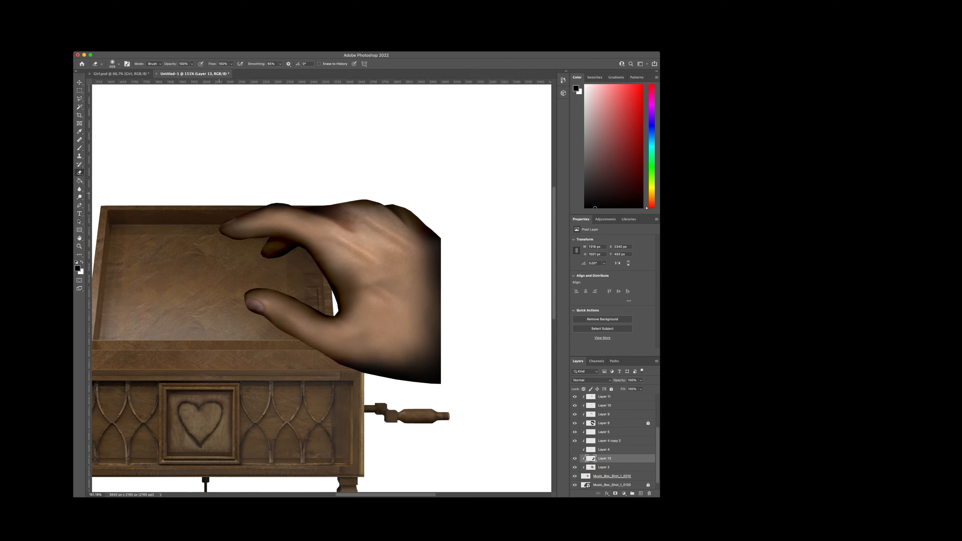
key("super+z")
key("super+z")
key("super+z")
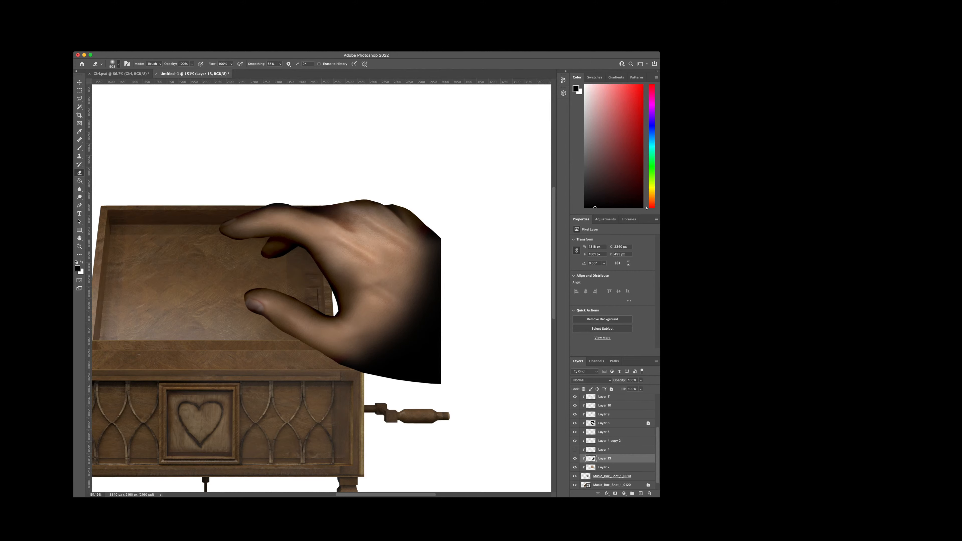
mouse_move(399, 303)
left_mouse_down()
mouse_move(383, 328)
mouse_move(397, 322)
mouse_move(411, 283)
mouse_move(380, 303)
mouse_move(379, 254)
left_mouse_up()
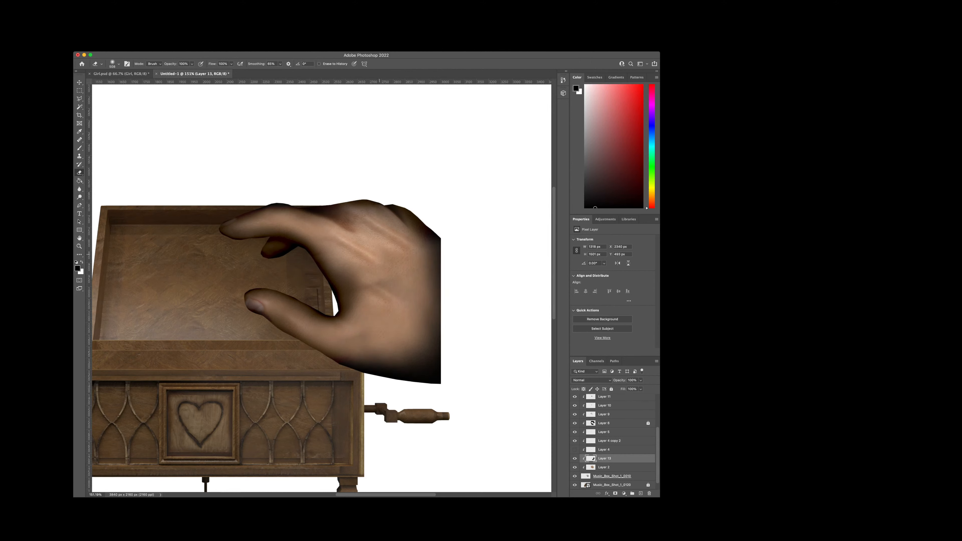
left_click_drag(361, 303, 371, 313)
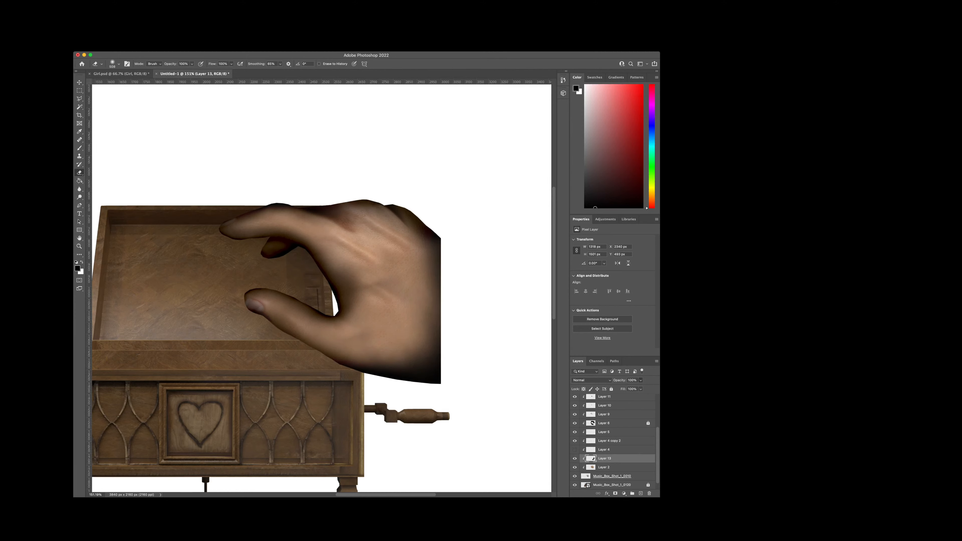
left_click_drag(618, 380, 613, 380)
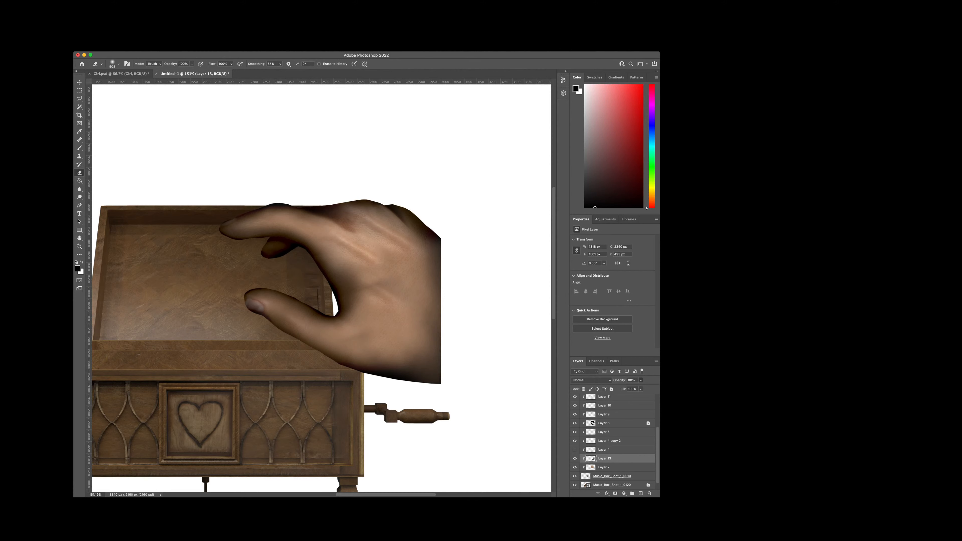
key("super+z")
Step: Check Layer 2 by toggling its visibility and smooth its bright streaks on the middle of the hand's back with the Clone Stamp
scroll(613, 440, "down", 1)
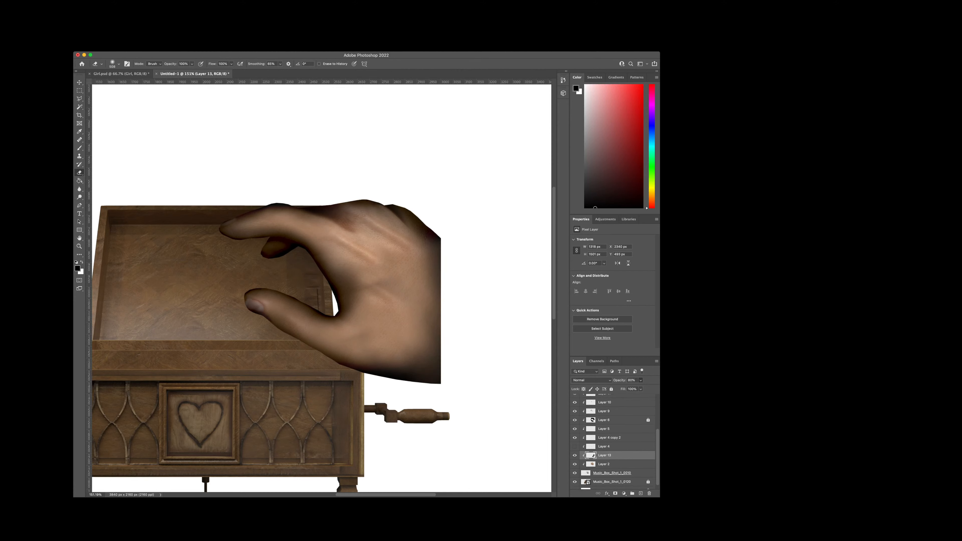
left_click(575, 465)
left_click(574, 464)
left_click(574, 465)
left_click(606, 464)
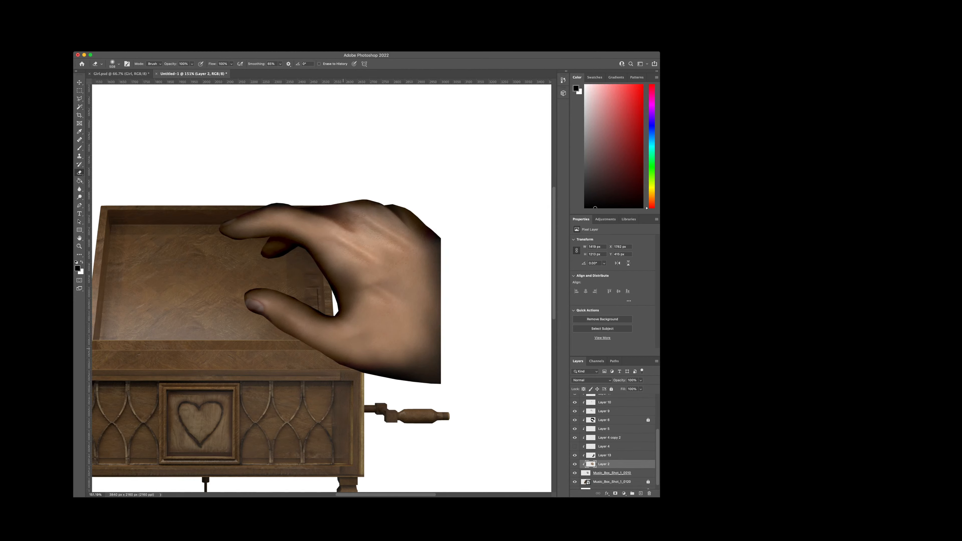
key("s")
left_click(272, 248)
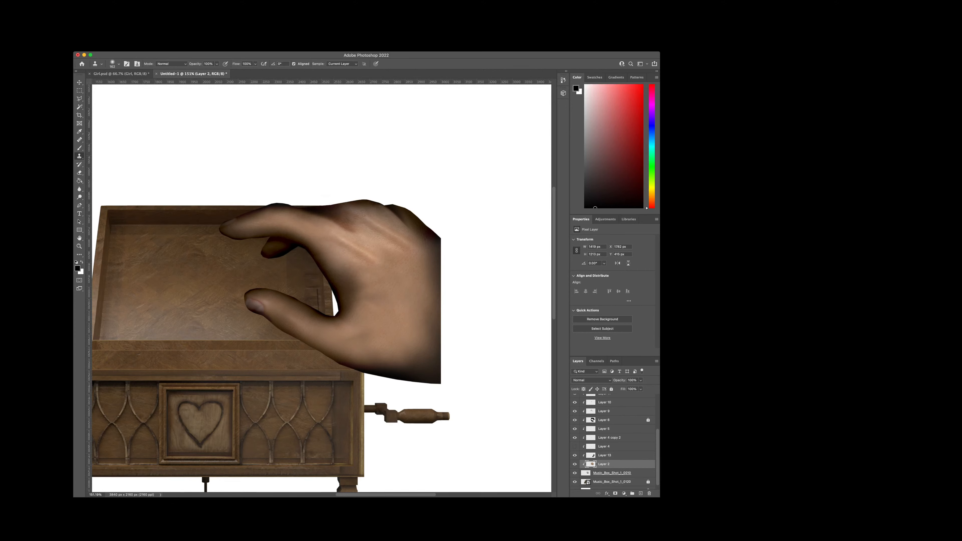
scroll(243, 294, "down", 1)
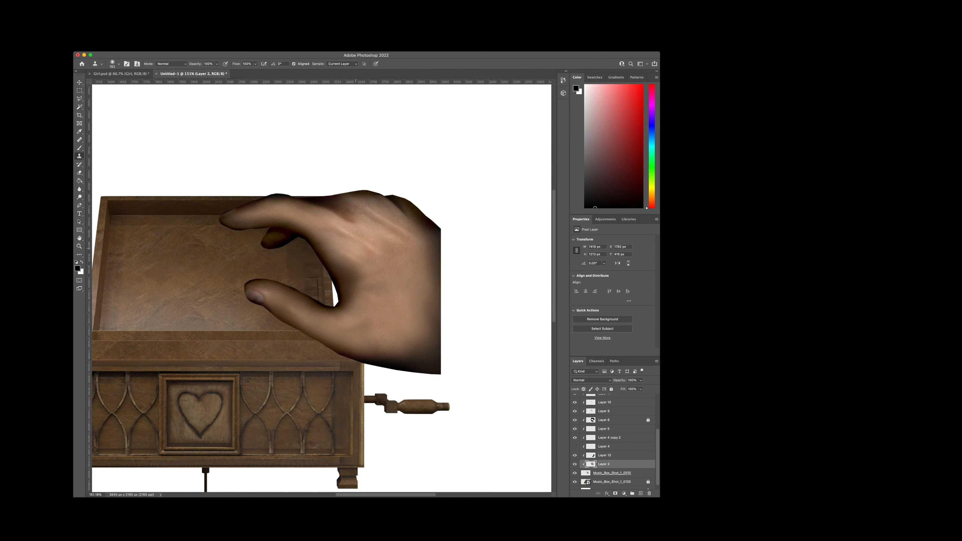
left_click_drag(348, 260, 370, 241)
left_click_drag(369, 295, 411, 276)
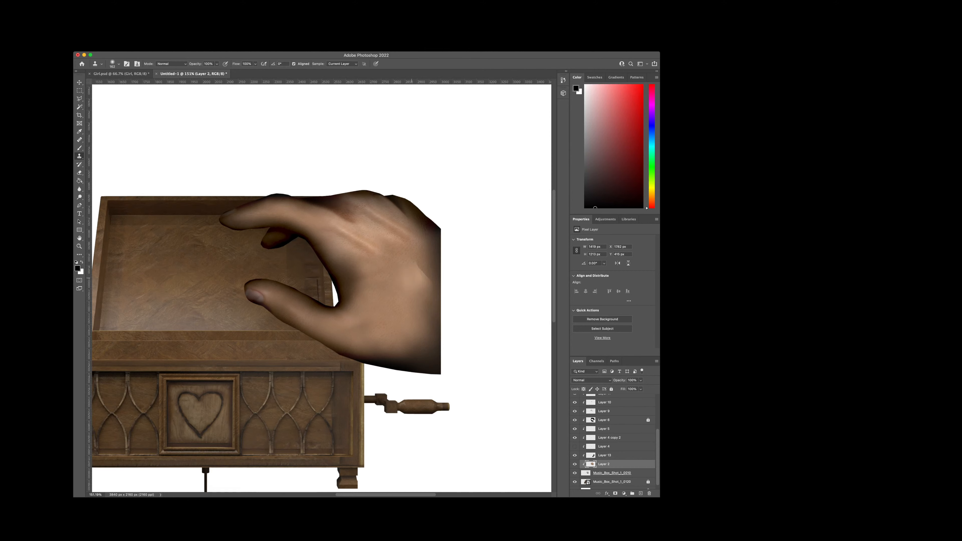
mouse_move(338, 236)
left_mouse_down()
mouse_move(359, 223)
mouse_move(378, 246)
left_mouse_up()
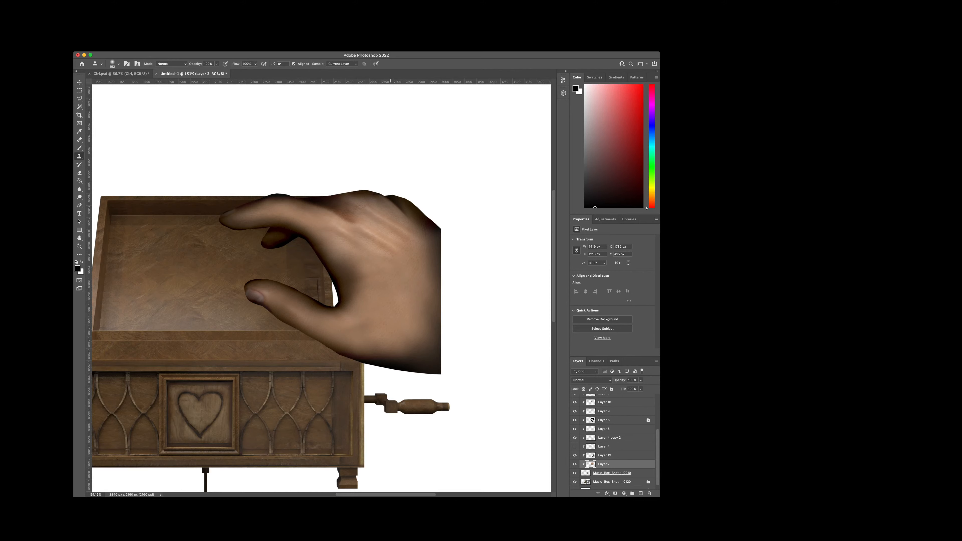
mouse_move(353, 248)
left_mouse_down()
mouse_move(339, 228)
mouse_move(322, 242)
mouse_move(380, 257)
left_mouse_up()
mouse_move(382, 265)
left_mouse_down()
mouse_move(372, 251)
mouse_move(356, 269)
left_mouse_up()
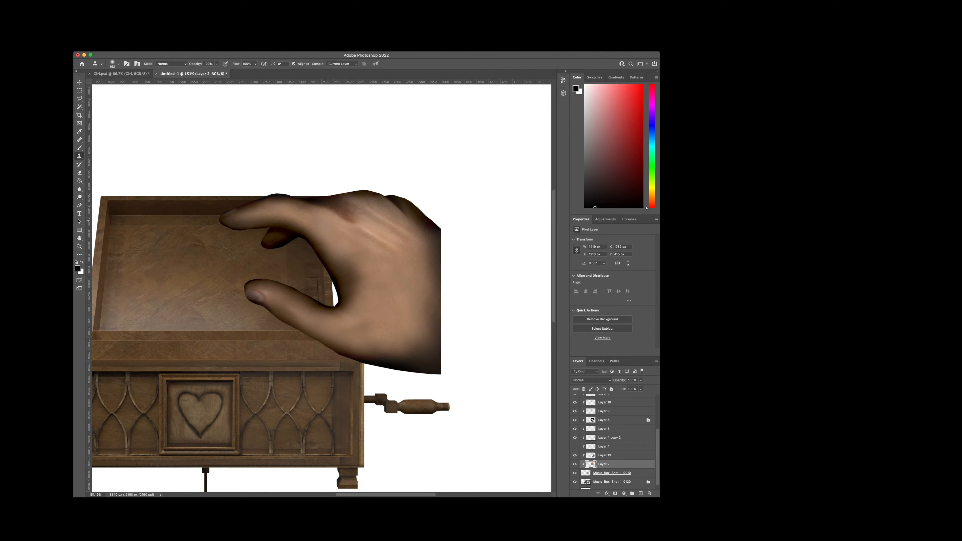
Step: Clone plain skin over the bright streaks between the knuckles and the upper wrist on Layer 2
left_click(444, 250)
scroll(375, 248, "up", 3)
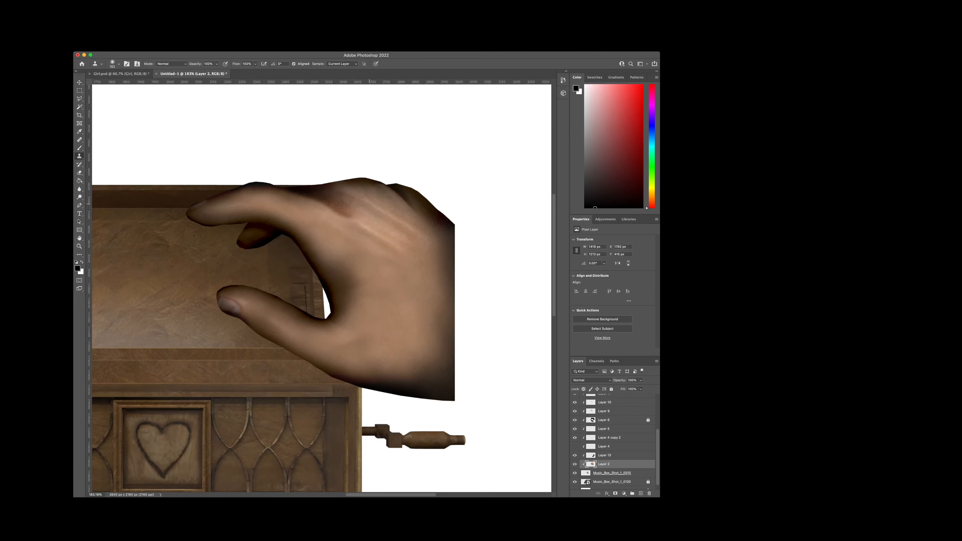
left_click(373, 208, "alt")
left_click_drag(427, 219, 446, 241)
left_click_drag(377, 194, 429, 262)
left_click_drag(395, 202, 363, 198)
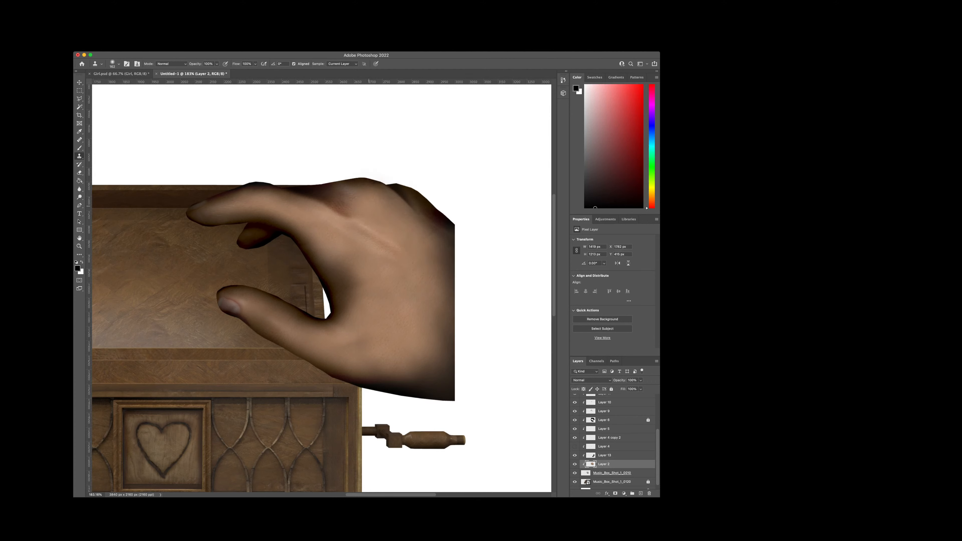
left_click_drag(437, 249, 435, 241)
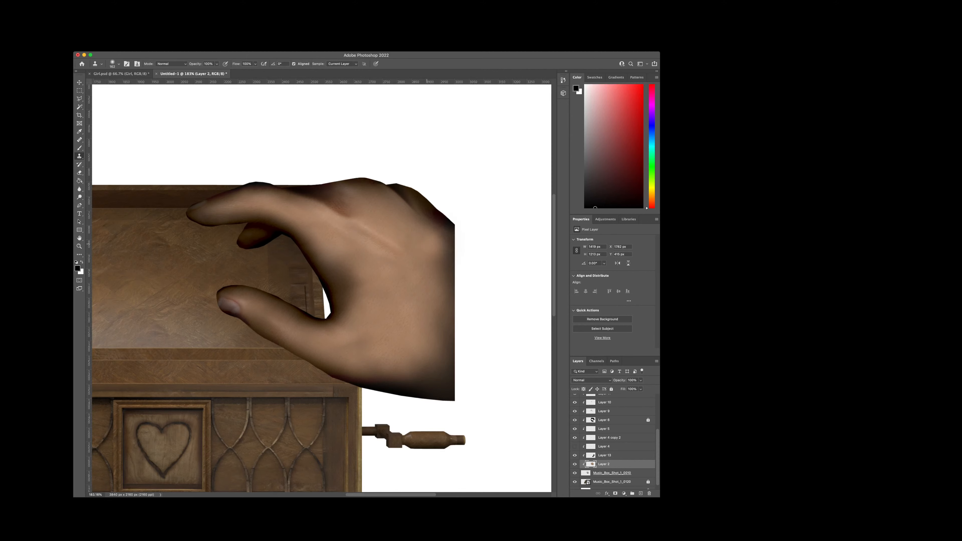
left_click(389, 214)
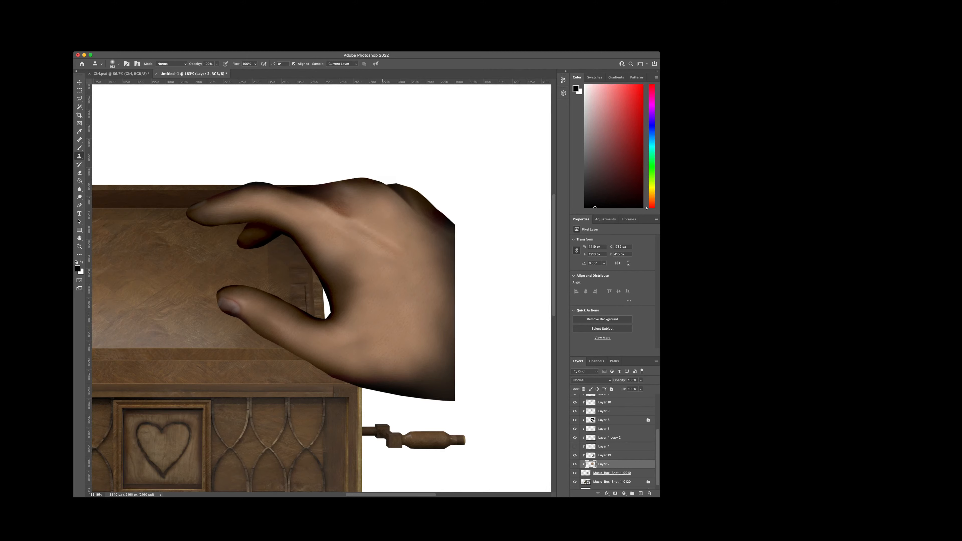
left_click(385, 204)
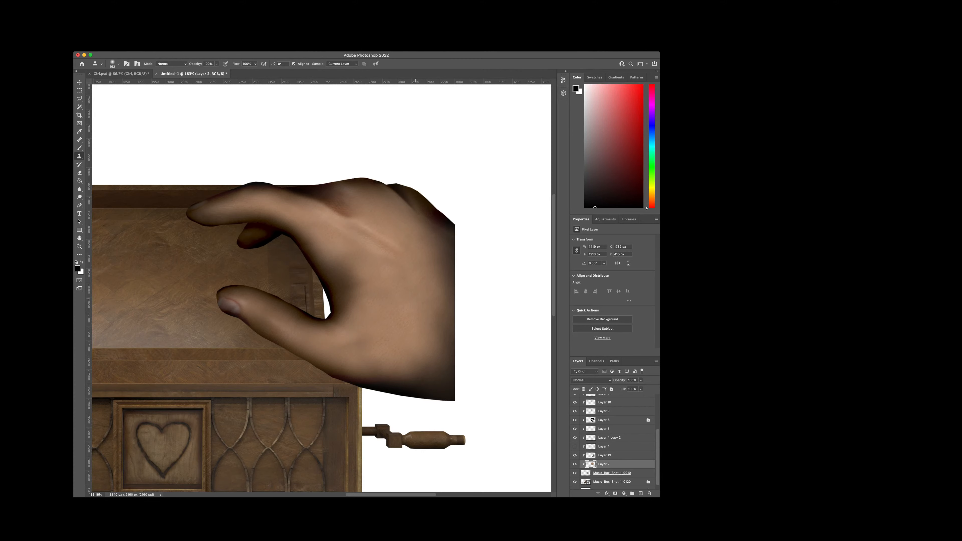
Step: Touch up the skin beside the dark upper wrist edge on Layer 2 with the Clone Stamp
scroll(405, 299, "up", 2)
scroll(417, 227, "up", 1)
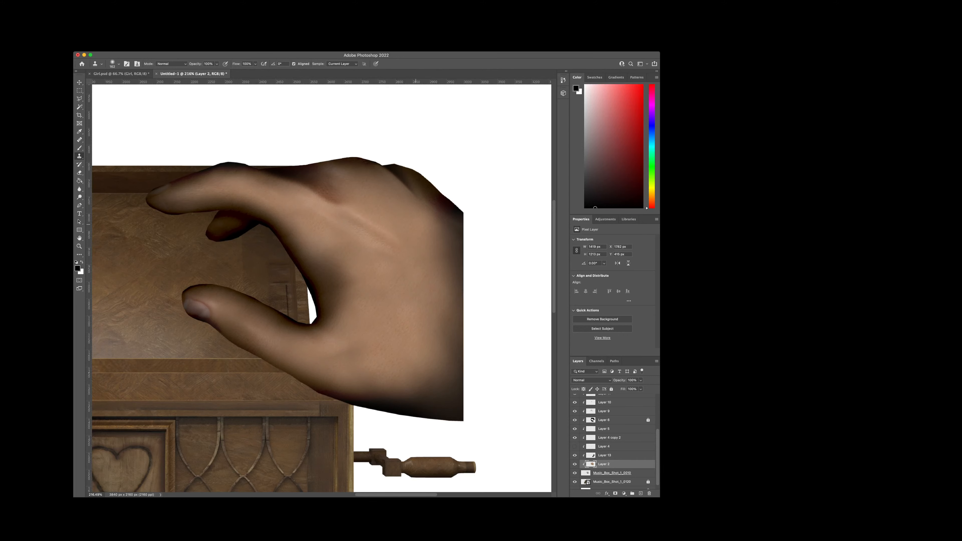
scroll(415, 224, "up", 1)
left_click(425, 221)
scroll(404, 231, "up", 1)
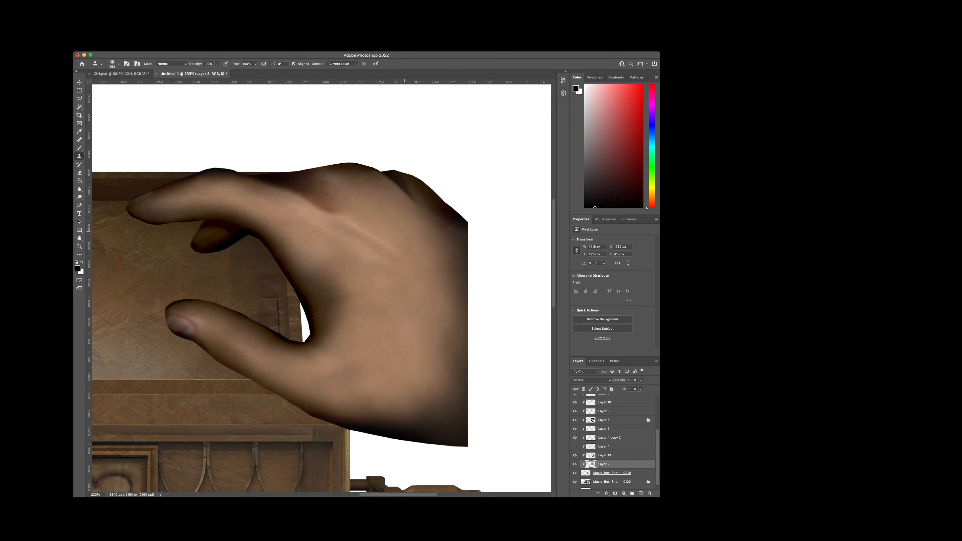
scroll(409, 246, "up", 1)
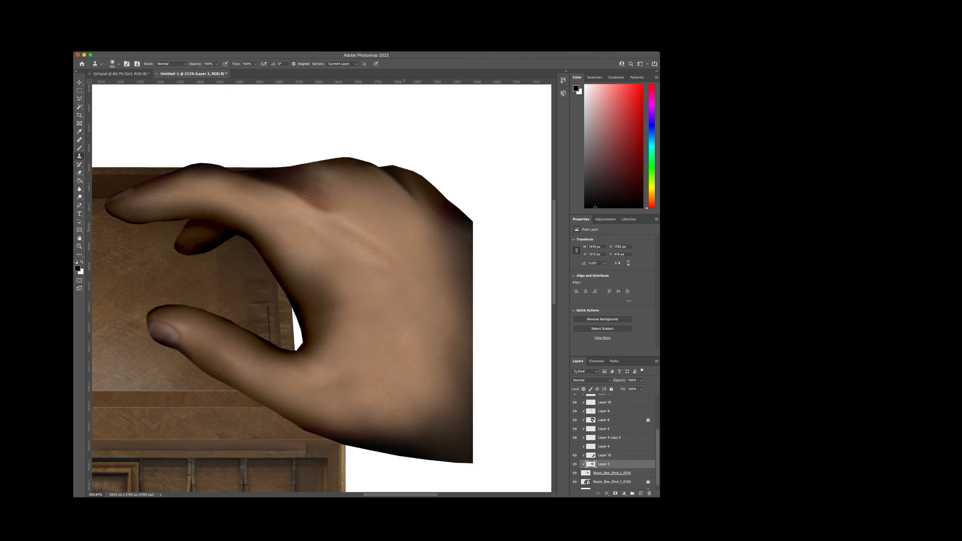
scroll(404, 230, "up", 1)
left_click(420, 223)
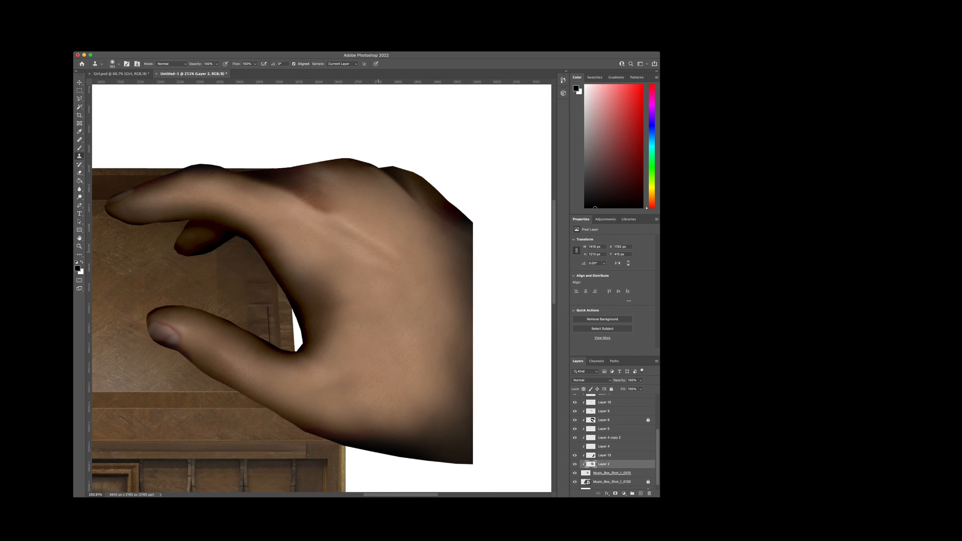
Step: Extend the remaining tendon line on the back of the hand toward the wrist by cloning it, undoing the stroke that runs too far
left_click_drag(378, 250, 432, 277)
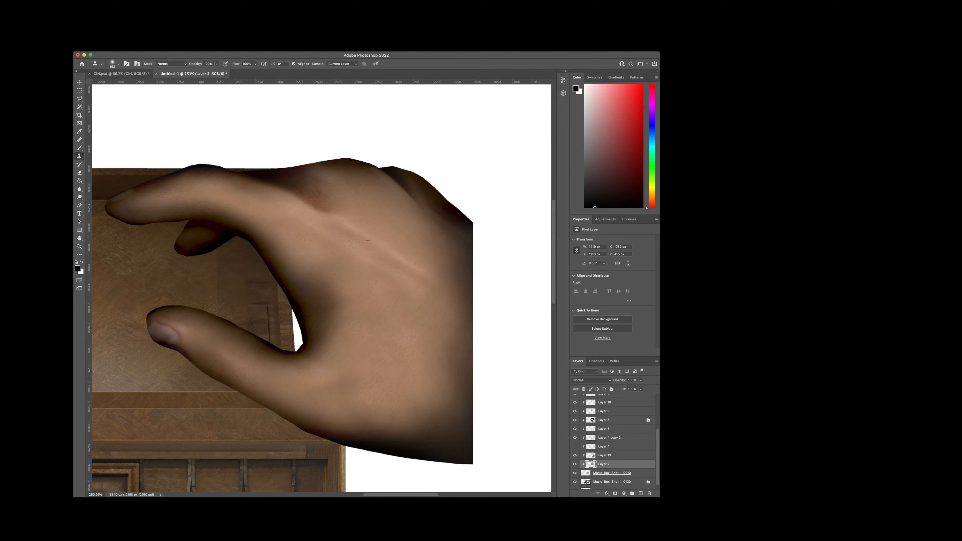
left_click(353, 230, "alt")
left_click_drag(427, 280, 453, 284)
key("ctrl+z")
left_click(389, 260, "alt")
left_click_drag(427, 284, 420, 281)
left_click_drag(414, 278, 407, 272)
scroll(399, 266, "up", 1)
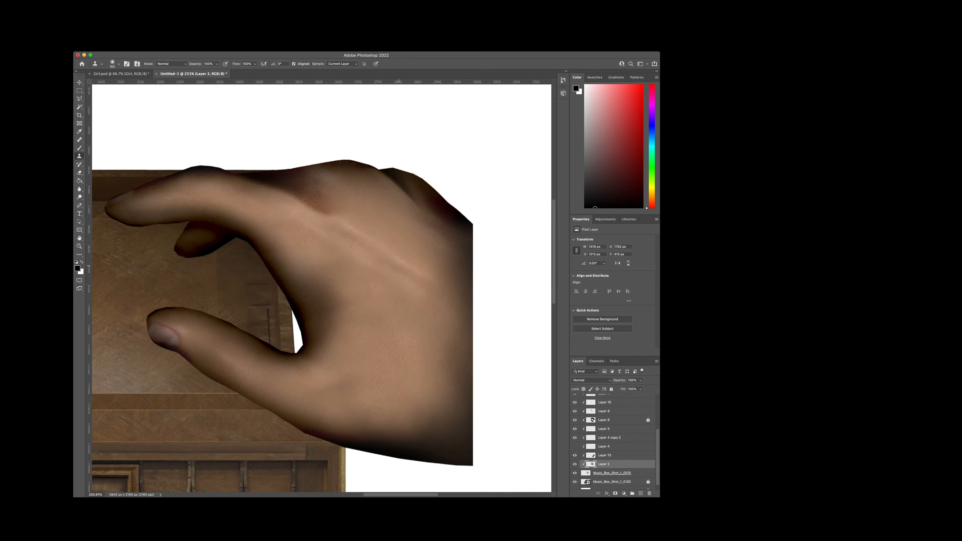
Step: Blend the skin around the extended tendon line and on the lower back of the hand with the Clone Stamp
left_click_drag(390, 266, 384, 259)
left_click_drag(381, 262, 376, 258)
left_click_drag(386, 319, 376, 334)
left_click(409, 349)
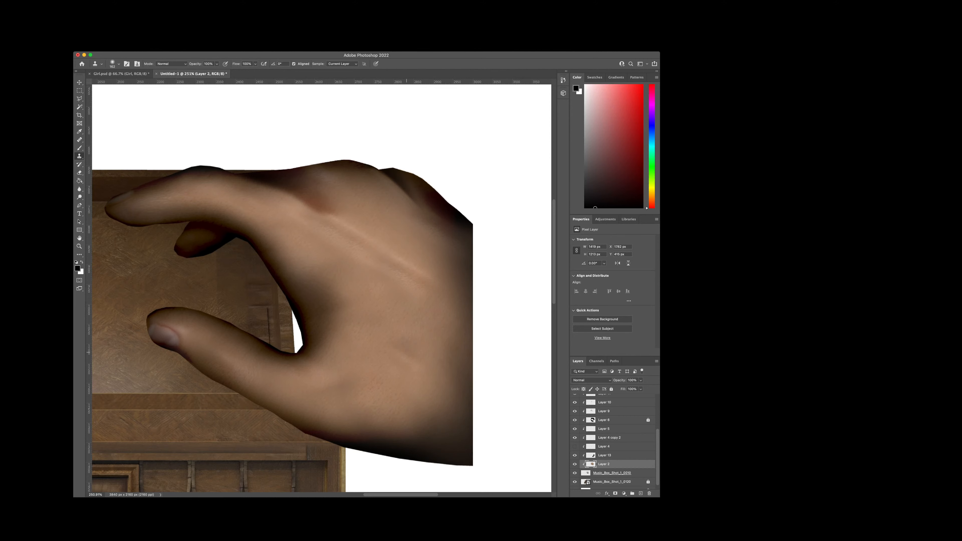
Step: Hide the locked music box layer and inspect the whole hand against the white background
scroll(613, 440, "down", 1)
left_click(575, 476)
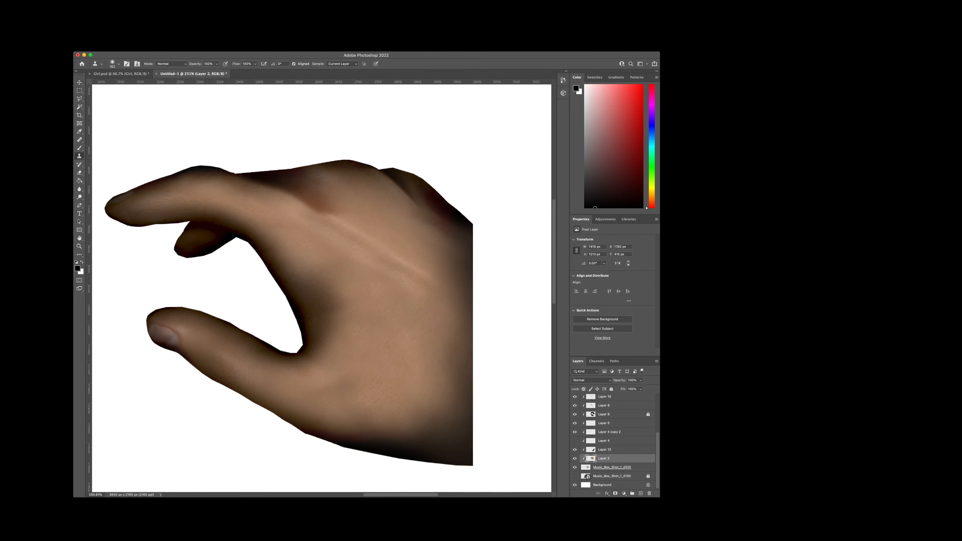
scroll(384, 366, "down", 10)
scroll(384, 366, "up", 5)
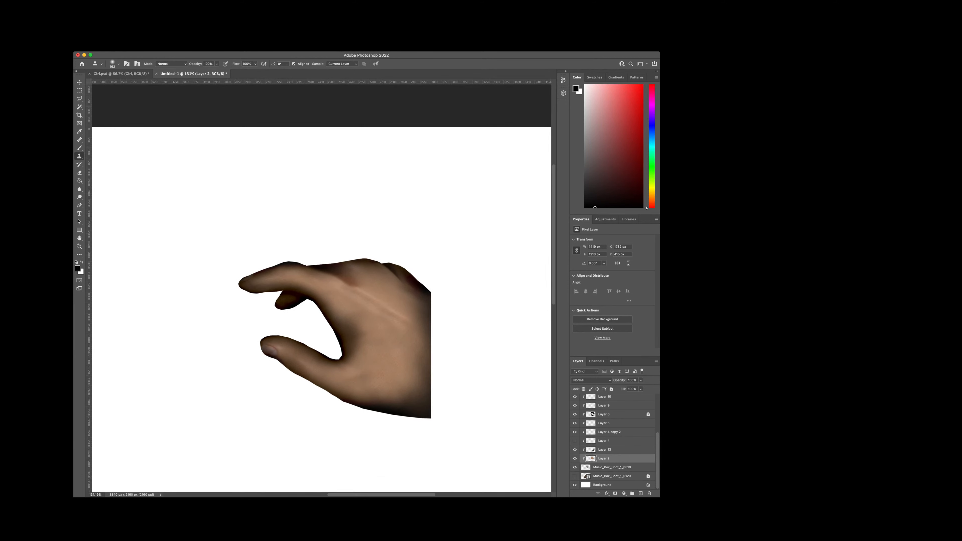
Step: Compare the hand with and without the photographed skin on Layer 2
left_click(575, 459)
left_click(575, 459)
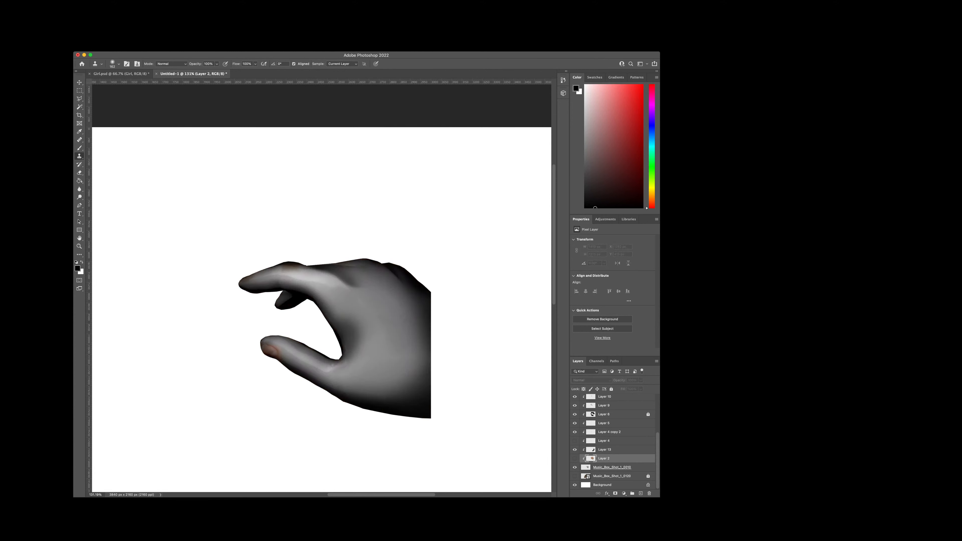
left_click(574, 459)
left_click(574, 458)
left_click(574, 459)
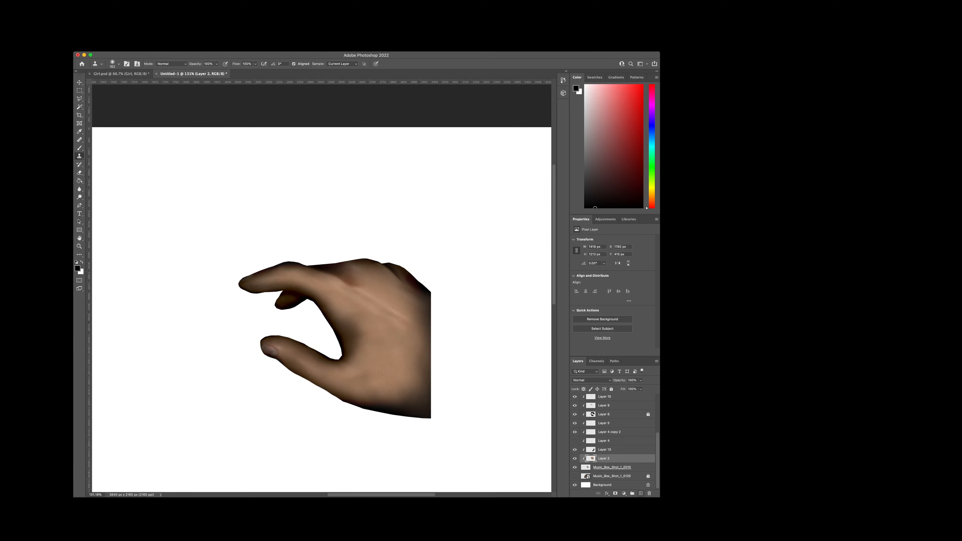
Step: Add a Hue/Saturation adjustment layer above Layer 8 with Saturation set to -21
scroll(614, 440, "up", 3)
left_click(622, 405)
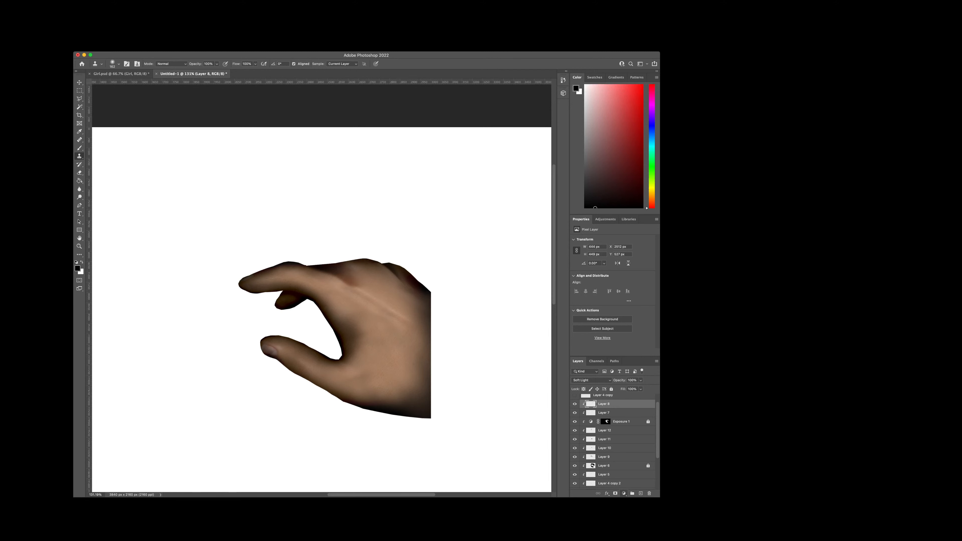
left_click(624, 493)
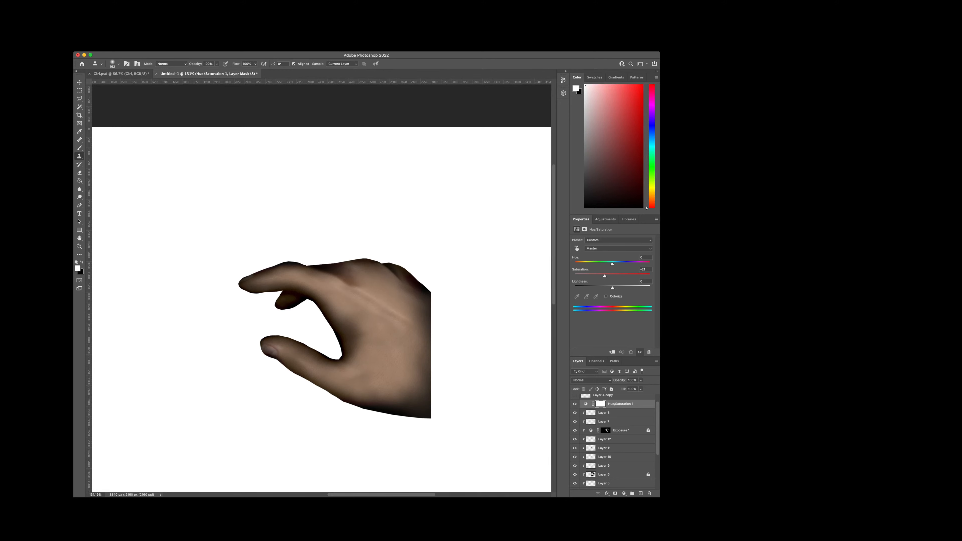
scroll(614, 440, "up", 2)
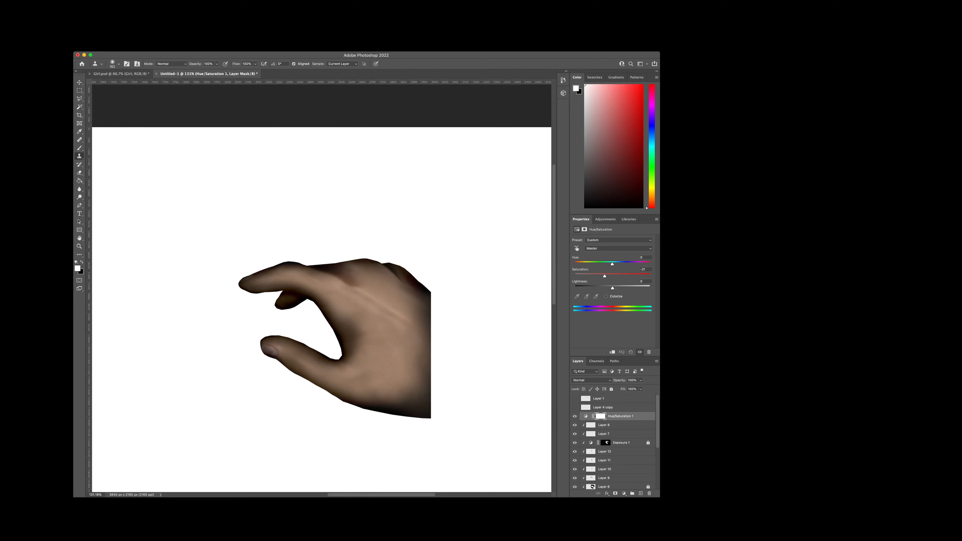
left_click(640, 352)
left_click(639, 352)
left_click(600, 417)
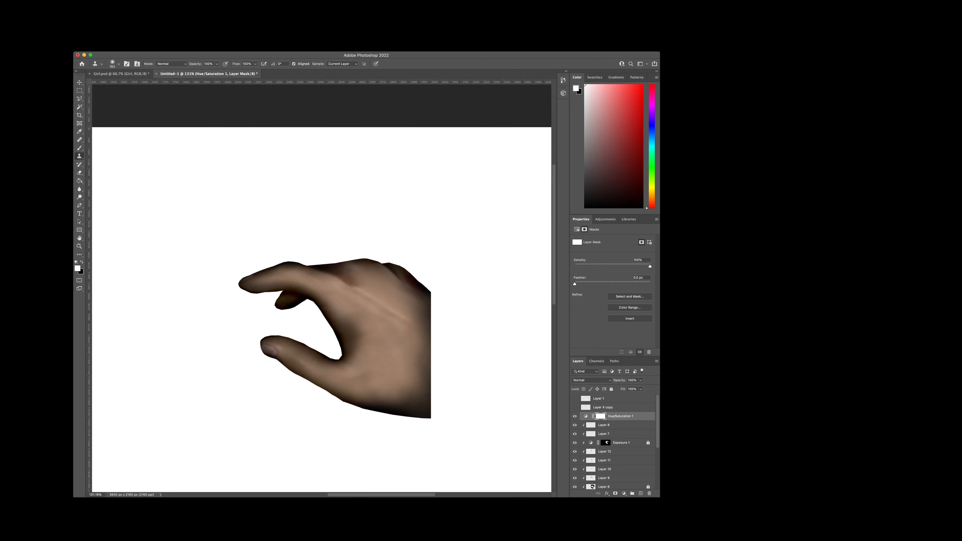
left_click(586, 417)
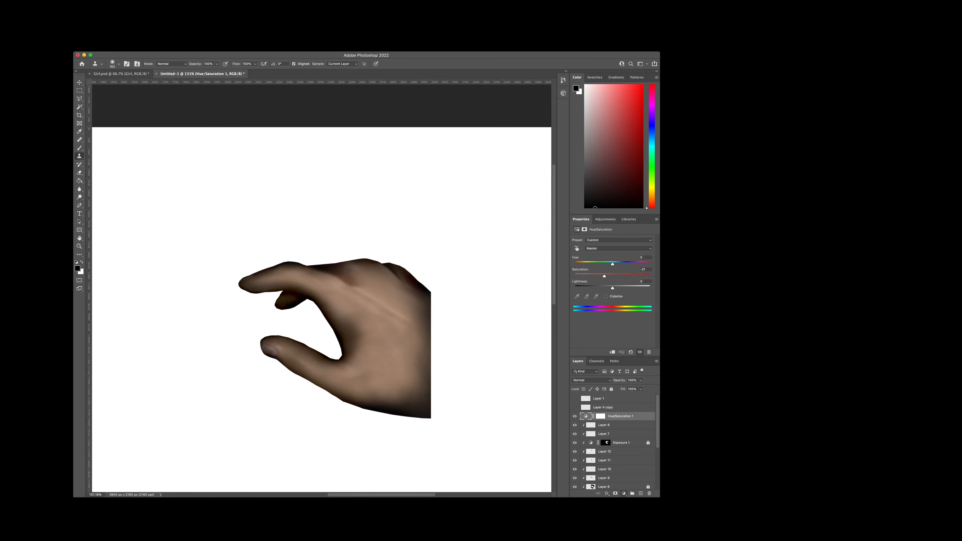
Step: Add a Color Balance adjustment layer above Hue/Saturation 1, shifting the midtones slightly toward red and blue, and check the hand's tone
left_click(640, 409)
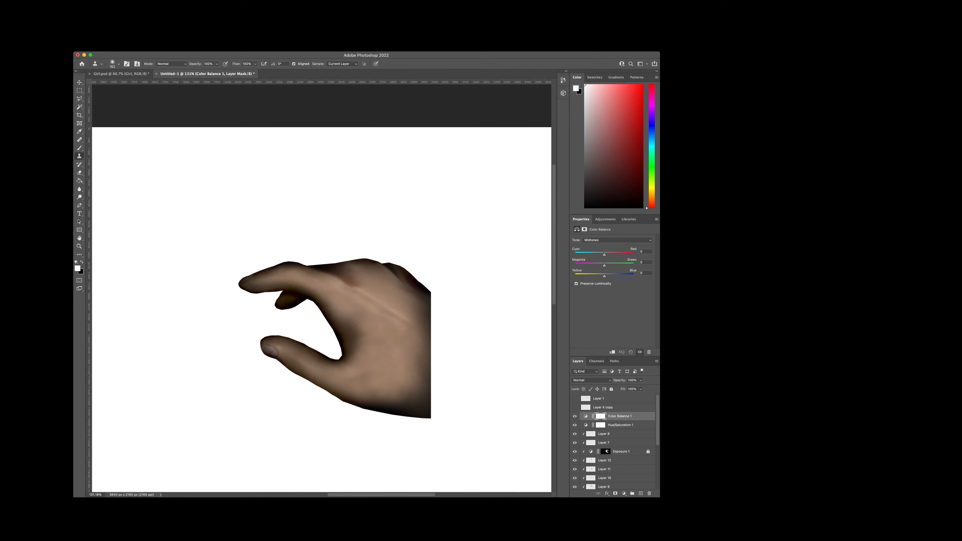
left_click_drag(597, 277, 608, 276)
scroll(428, 314, "up", 5)
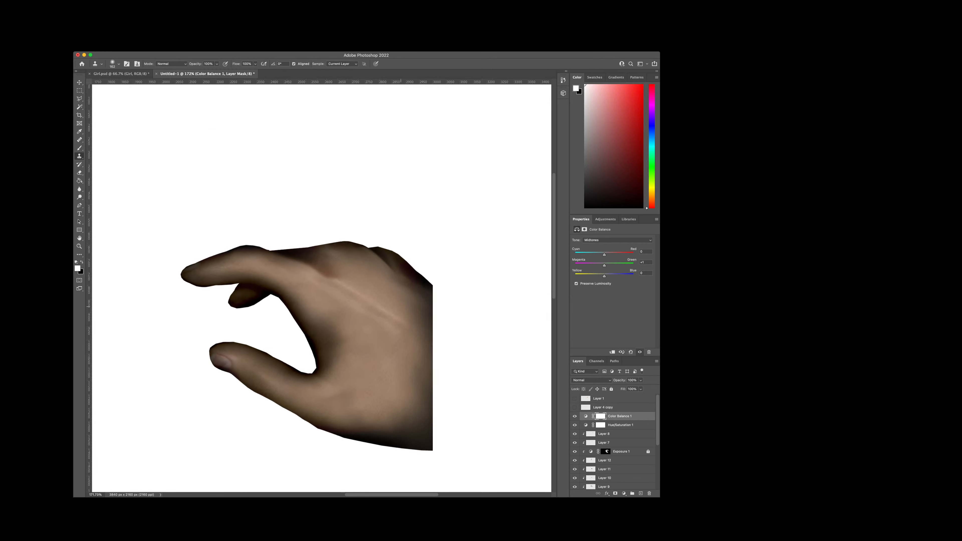
scroll(407, 309, "up", 3)
scroll(408, 310, "down", 2)
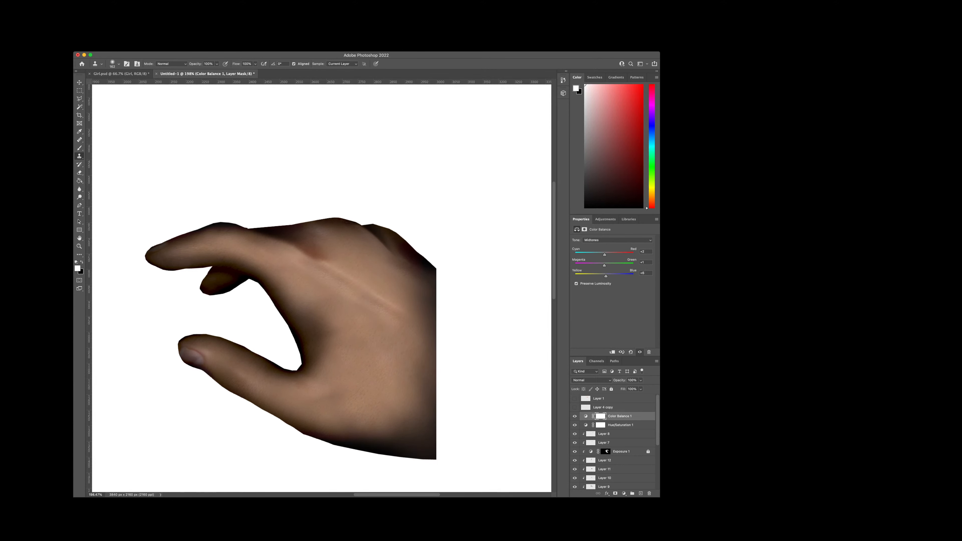
scroll(437, 313, "down", 5)
scroll(379, 310, "up", 5)
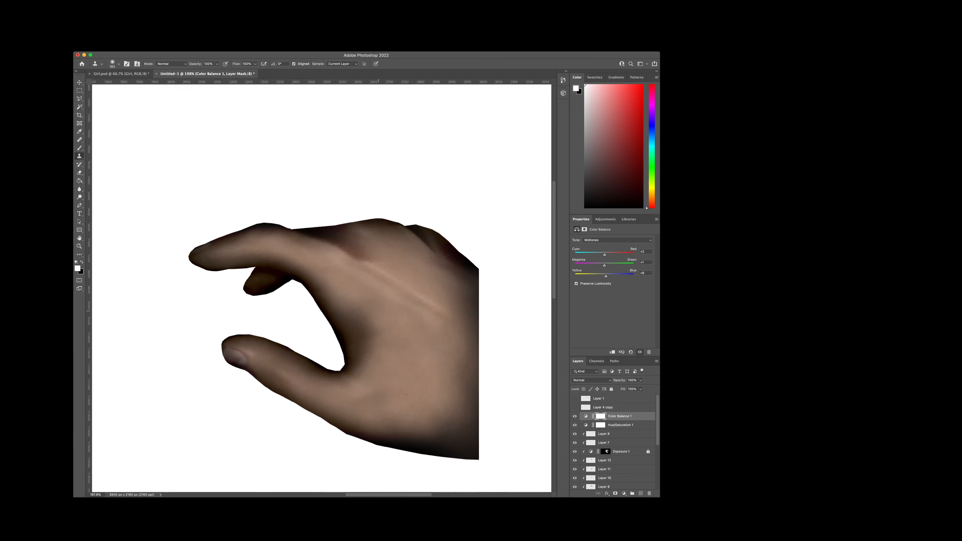
scroll(379, 311, "down", 3)
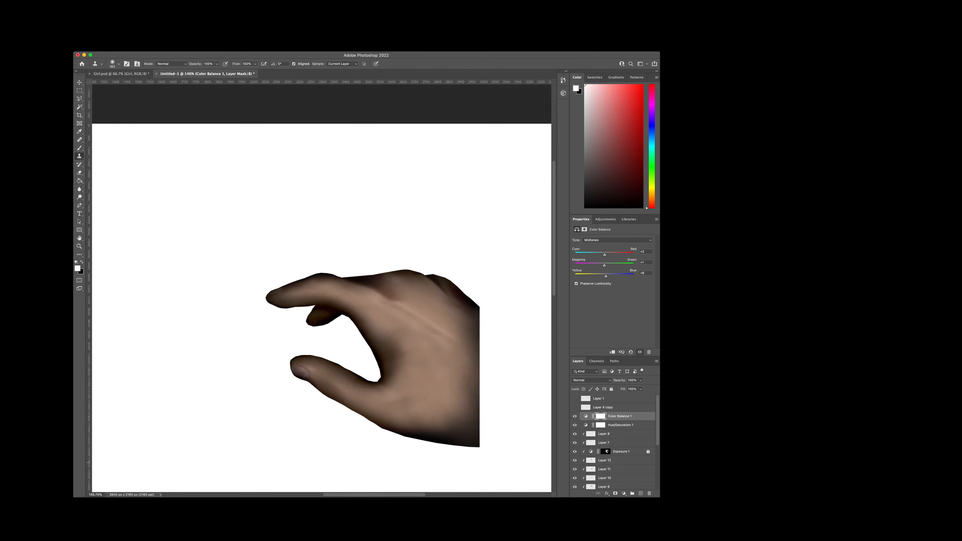
scroll(379, 311, "up", 2)
scroll(379, 311, "down", 2)
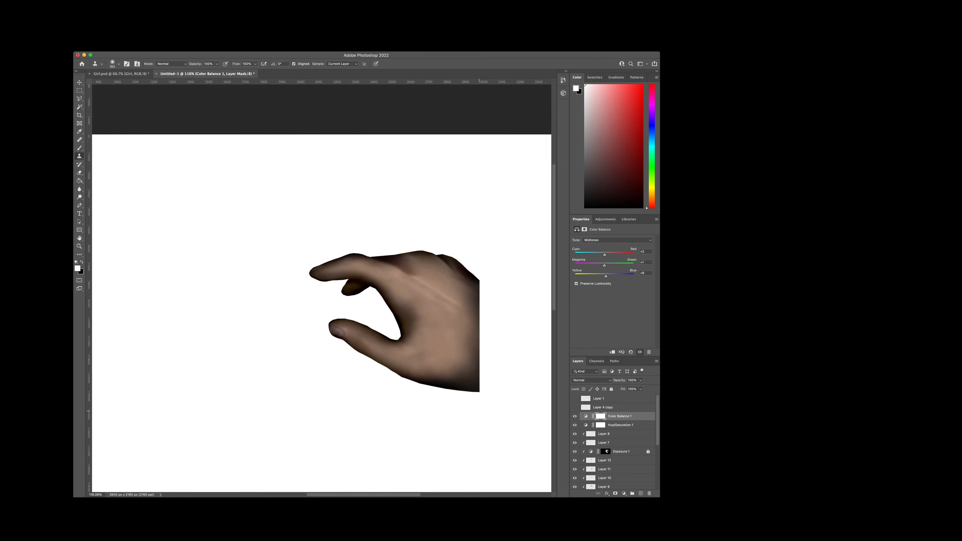
Step: Create a new layer directly above the Background and fill it with black using the Paint Bucket
scroll(613, 443, "down", 5)
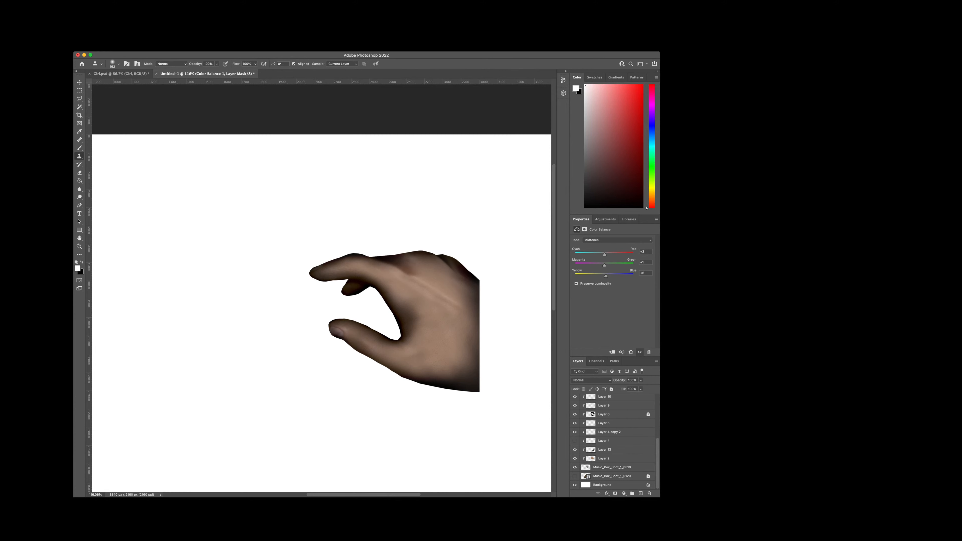
left_click(613, 485)
left_click(648, 485)
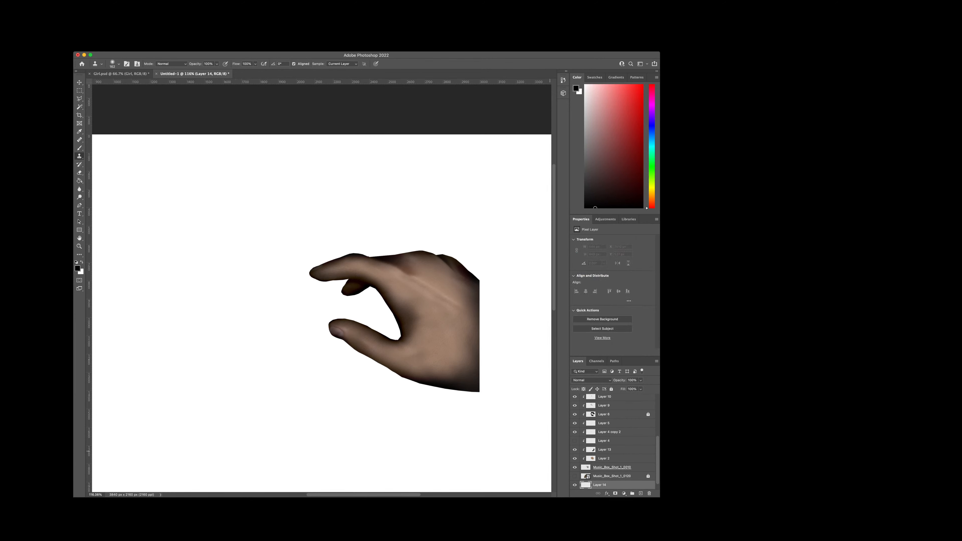
left_click(79, 180)
left_click(286, 302)
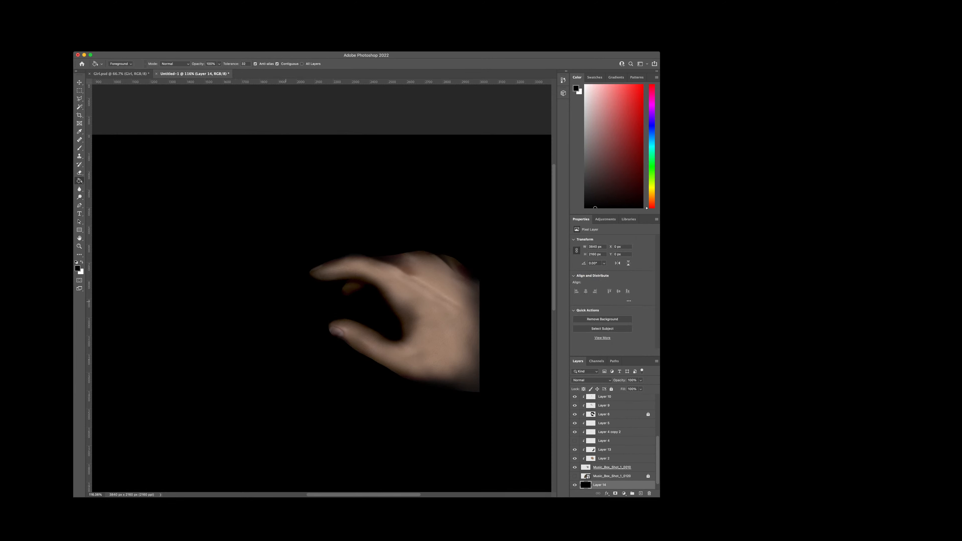
Step: Examine the hand's edges and shading against the black backdrop, comparing them with the white background
scroll(417, 289, "up", 5)
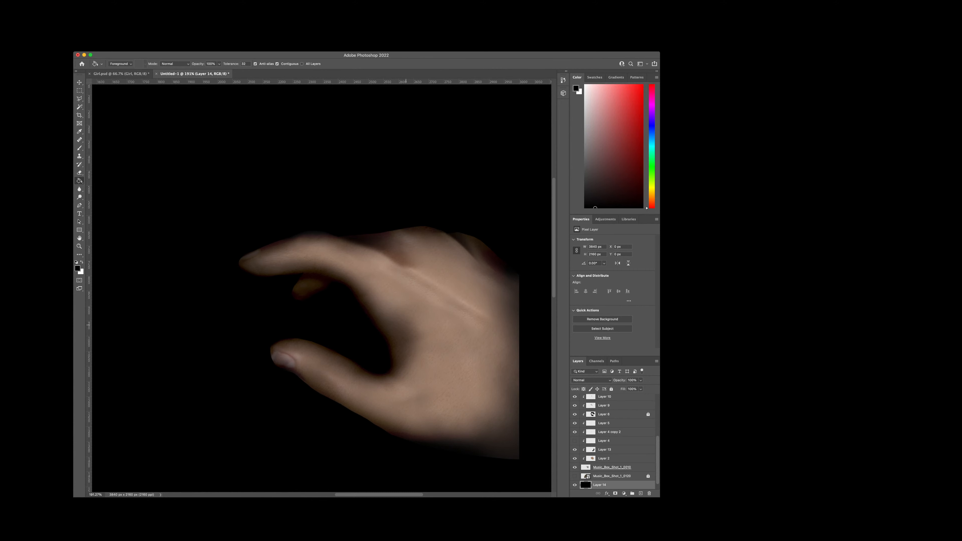
scroll(411, 326, "down", 6)
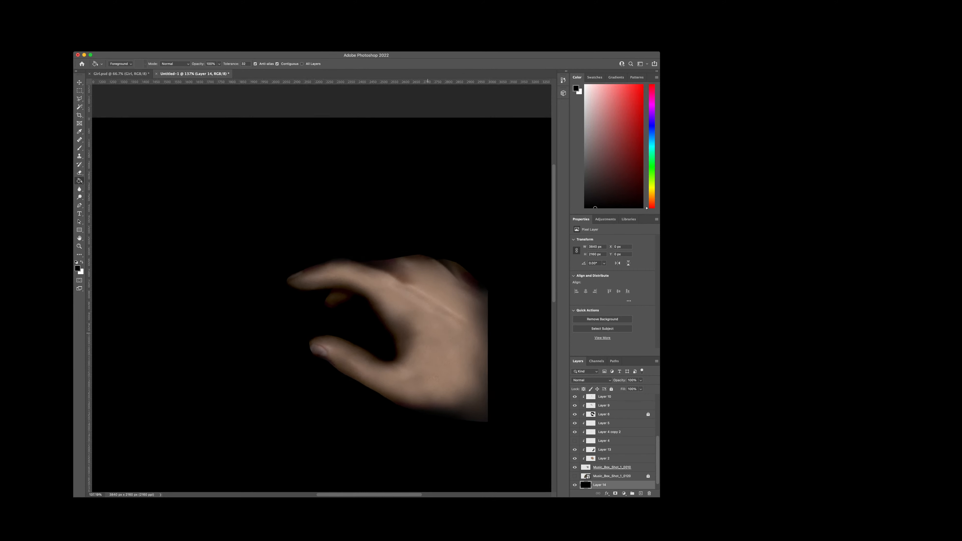
scroll(412, 325, "down", 4)
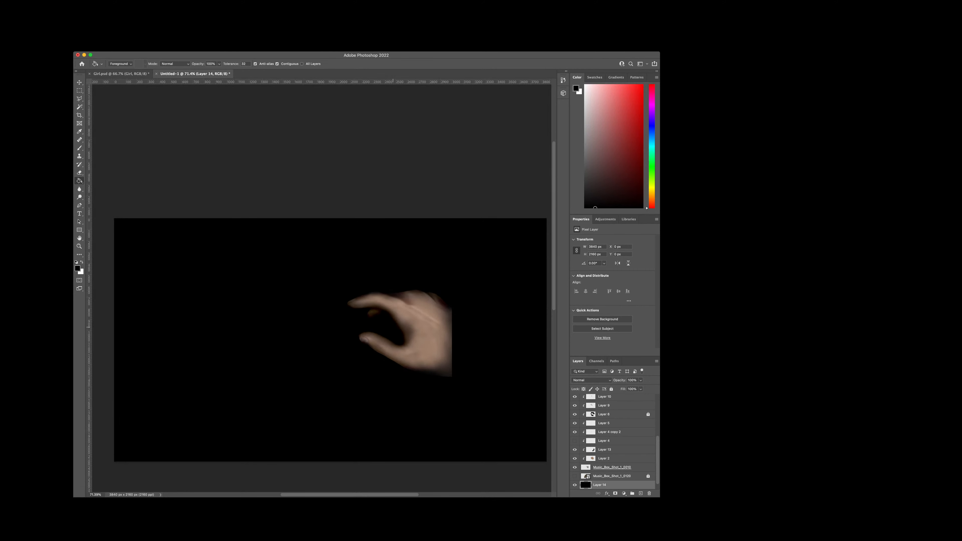
scroll(438, 331, "up", 2)
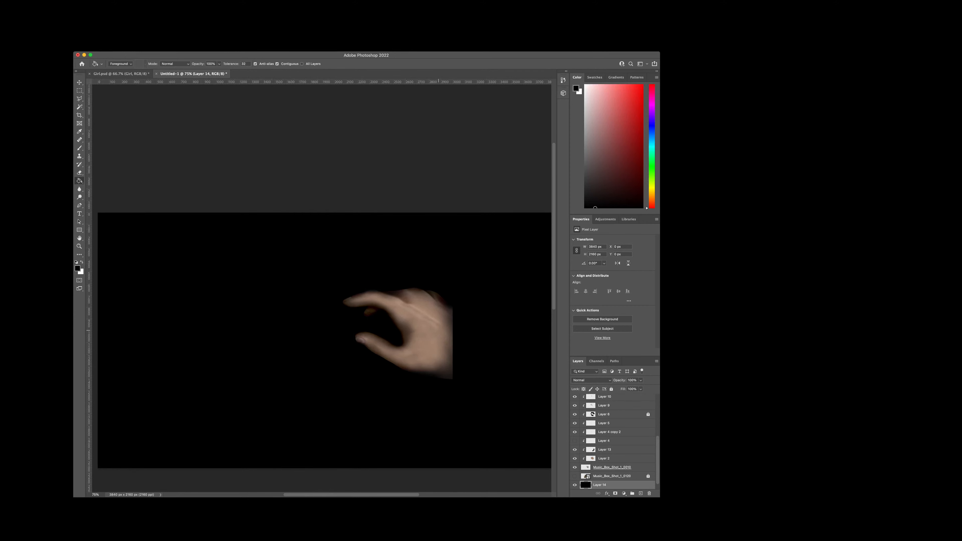
scroll(434, 330, "up", 6)
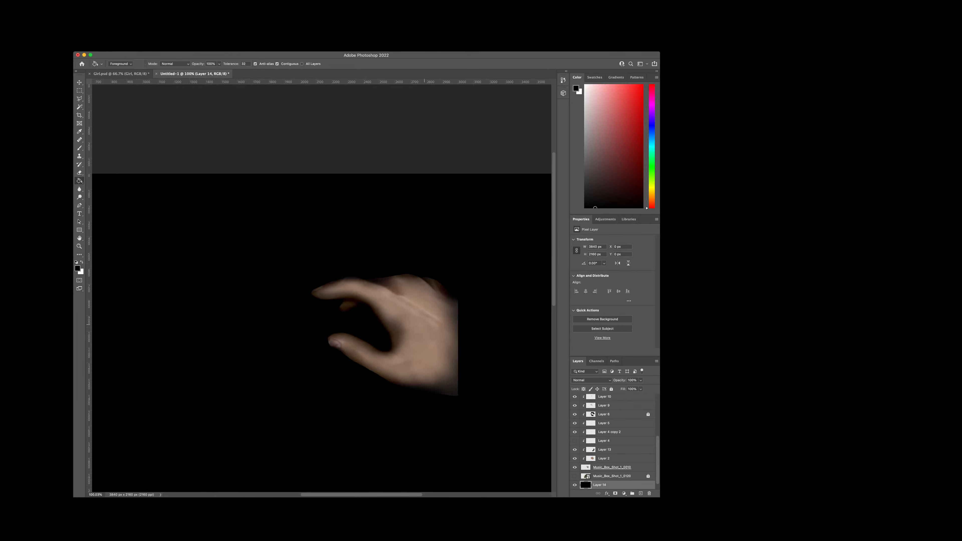
scroll(409, 325, "up", 2)
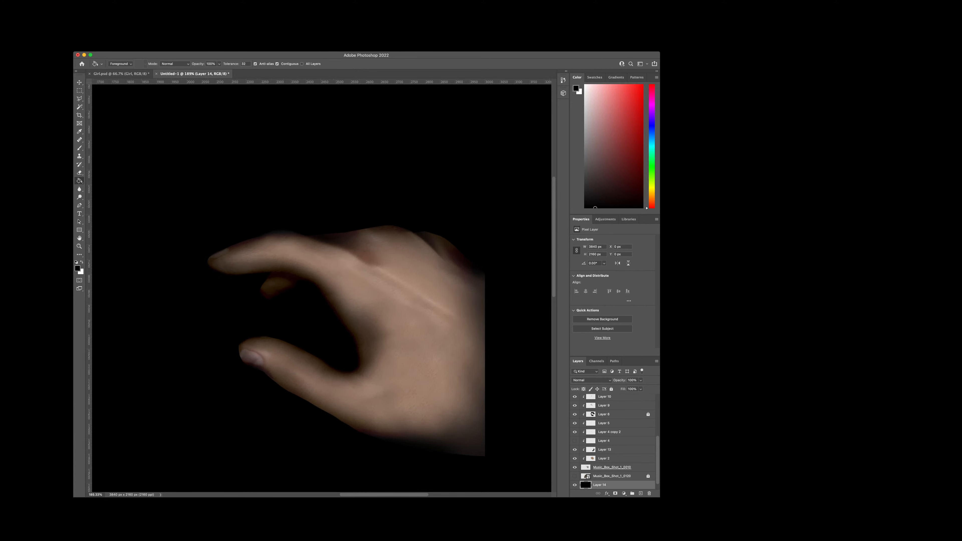
left_click(574, 485)
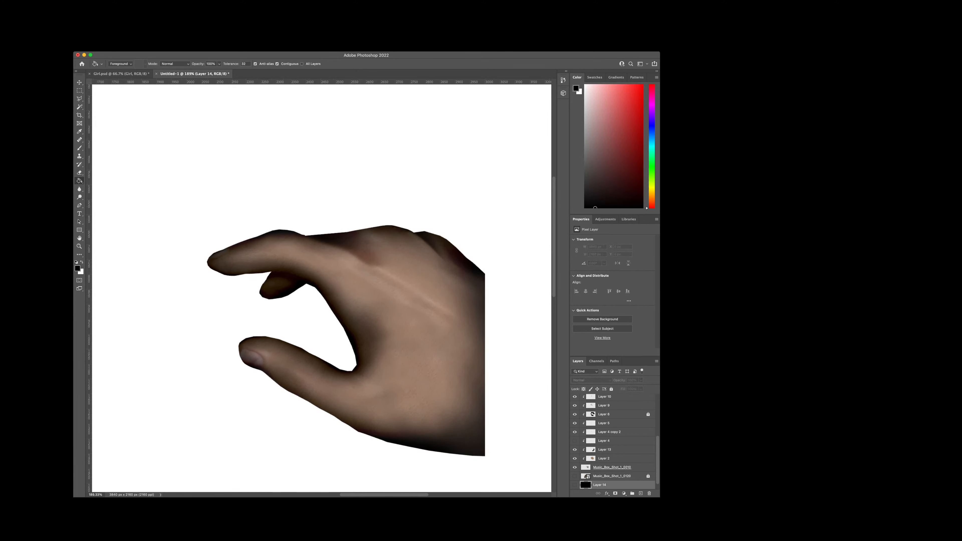
left_click(575, 485)
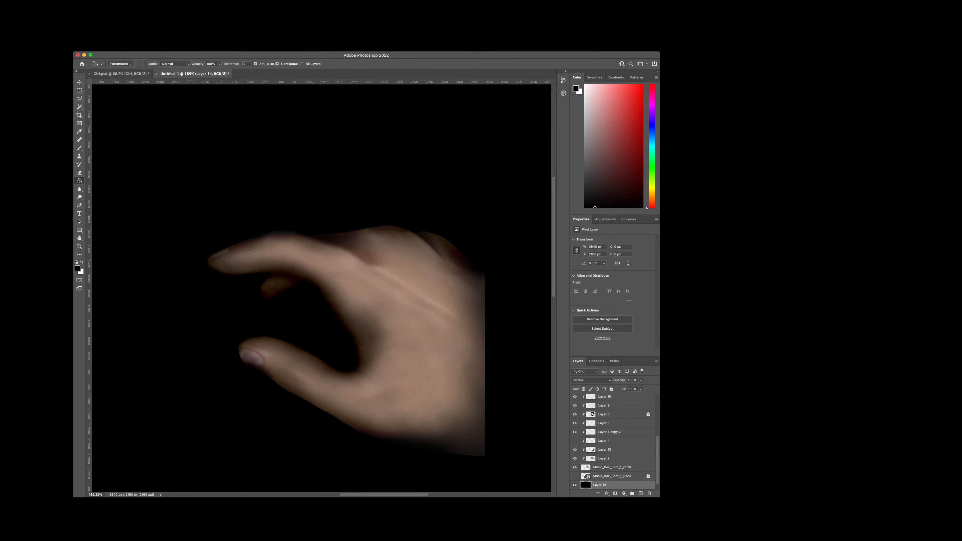
Step: Hide the black fill layer and view the hand against the white background
left_click(574, 485)
scroll(389, 377, "down", 10)
scroll(379, 399, "up", 2)
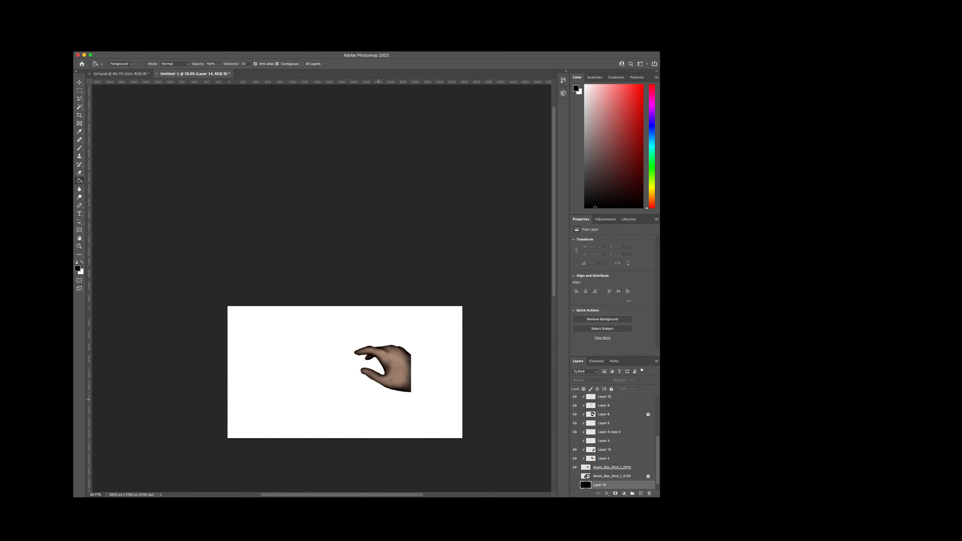
scroll(417, 389, "up", 4)
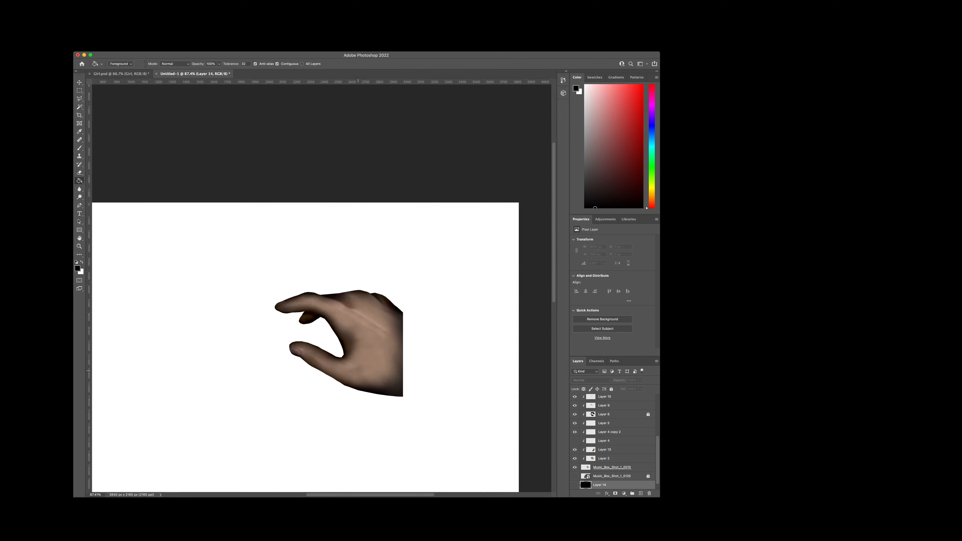
scroll(349, 329, "up", 3)
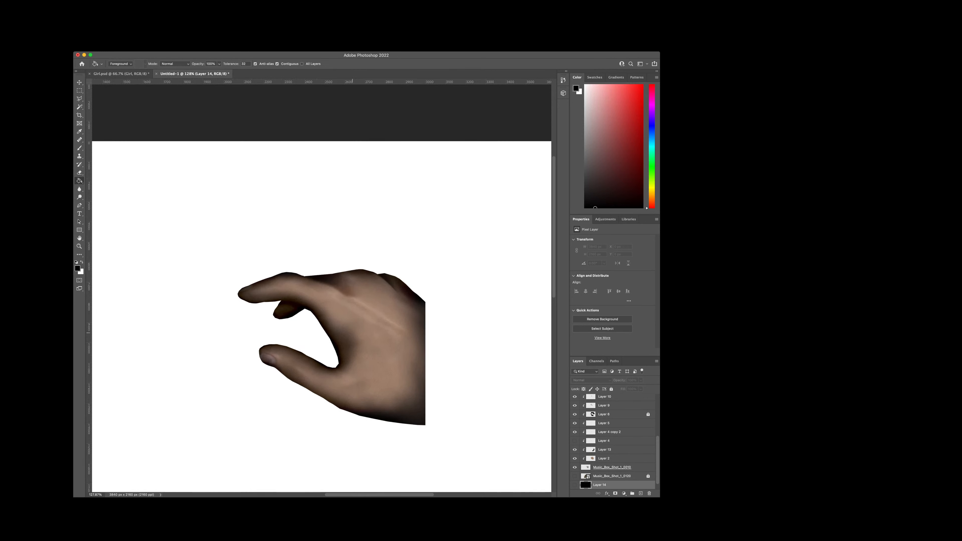
Step: Compare the hand with and without the locked Layer 6 shading and leave that layer hidden
left_click(575, 414)
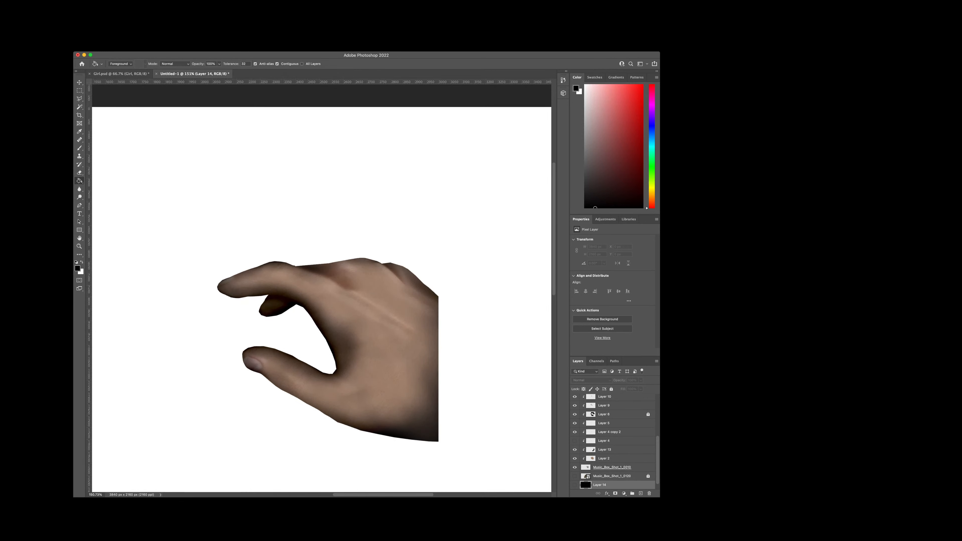
left_click(574, 414)
left_click(575, 414)
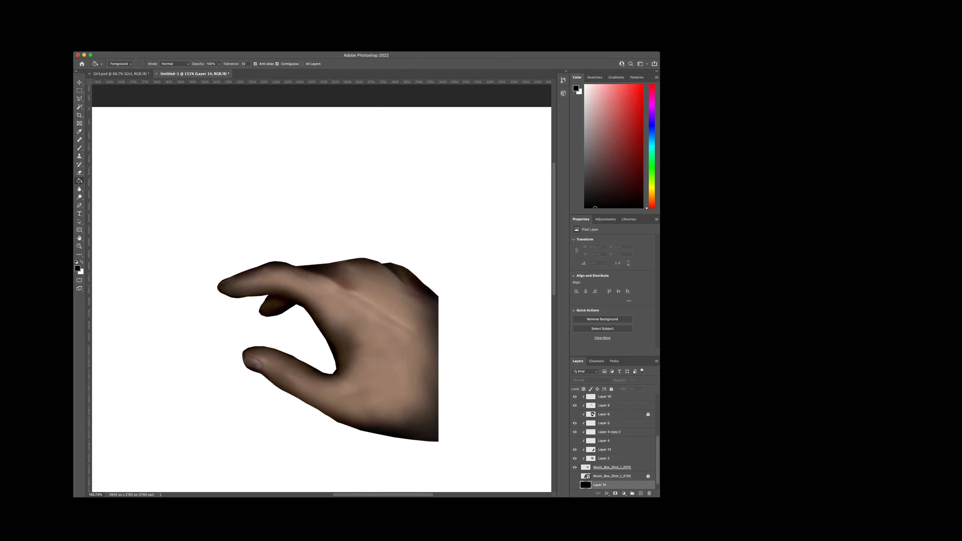
left_click(574, 414)
left_click(613, 414)
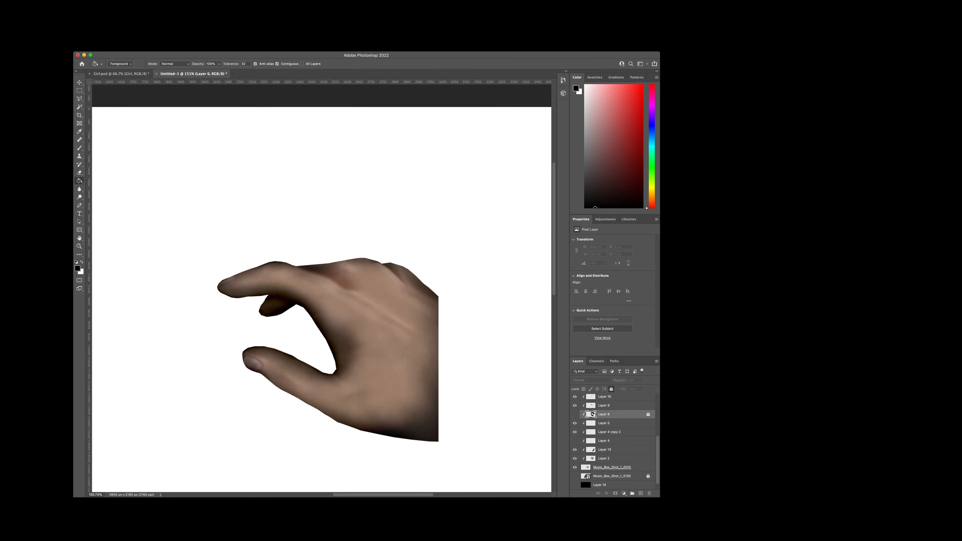
Step: On the Music_Box_Shot_1_0010 layer, cut away the small bump where the index finger meets the back of the hand with the Polygonal Lasso
scroll(613, 441, "down", 1)
left_click(575, 459)
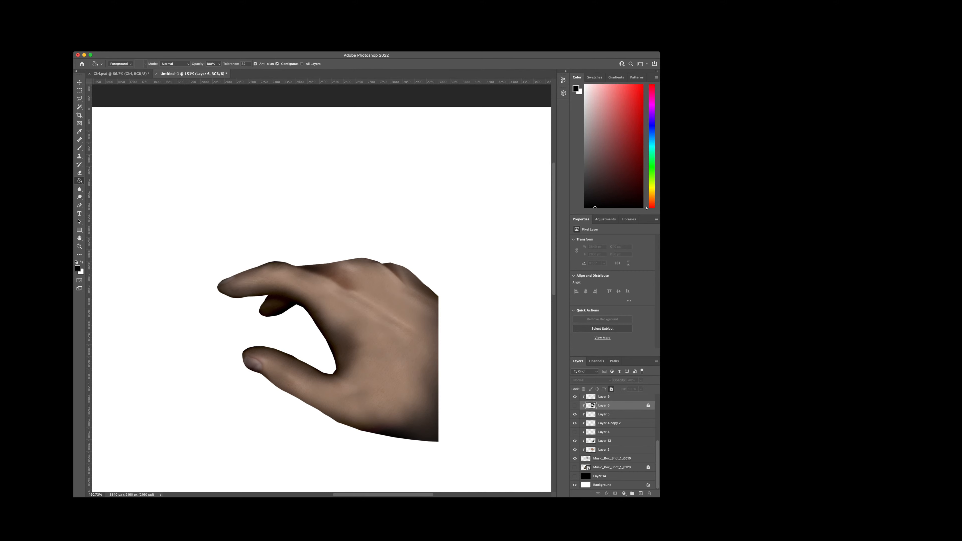
left_click(612, 458)
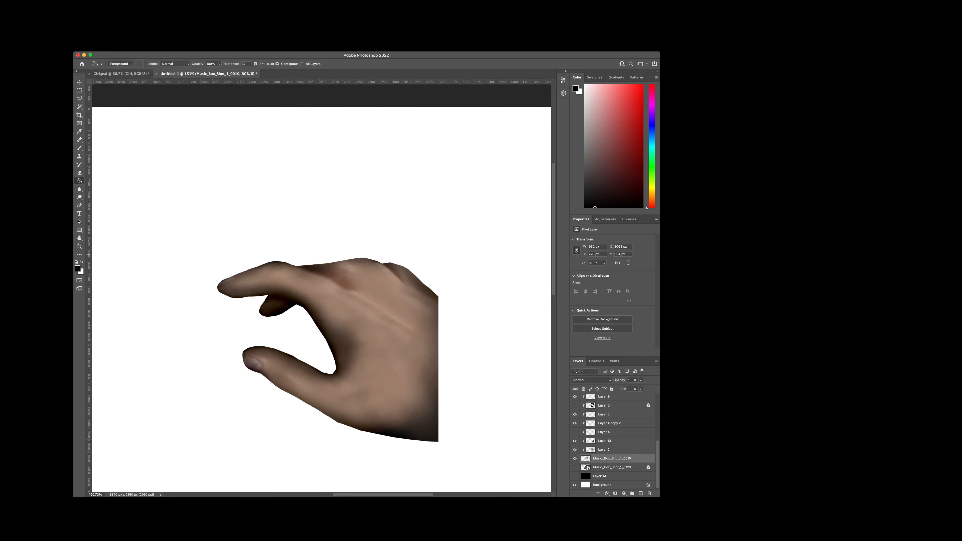
scroll(341, 228, "up", 5)
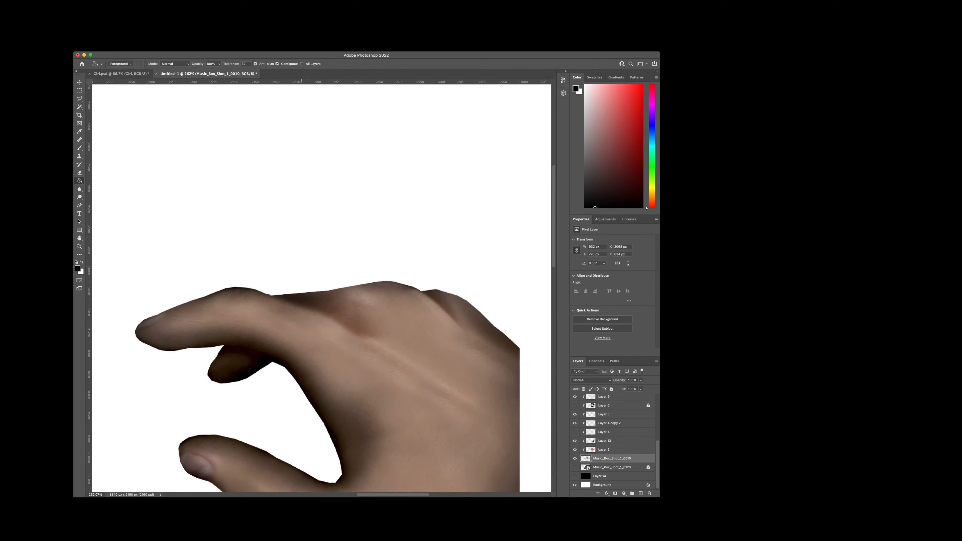
scroll(242, 297, "up", 5)
scroll(266, 300, "up", 1)
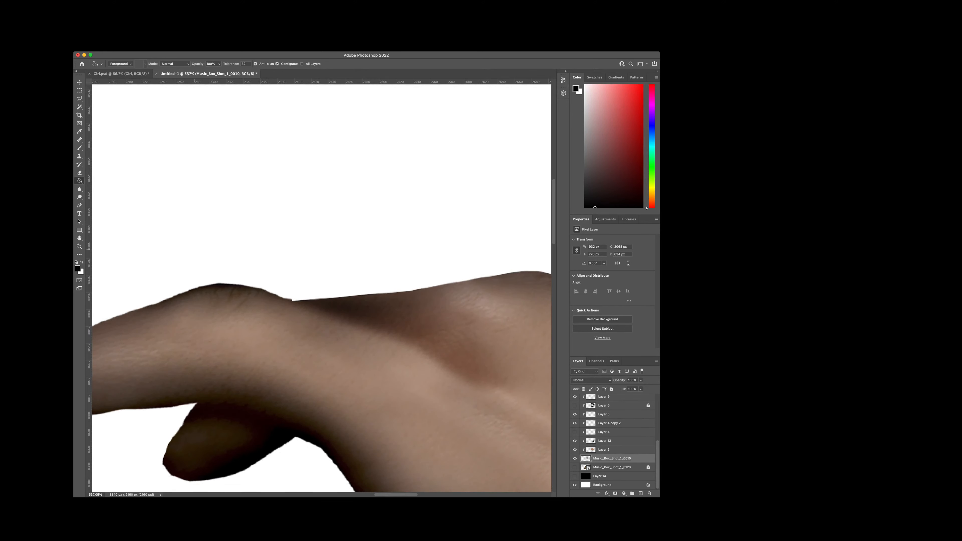
key("l")
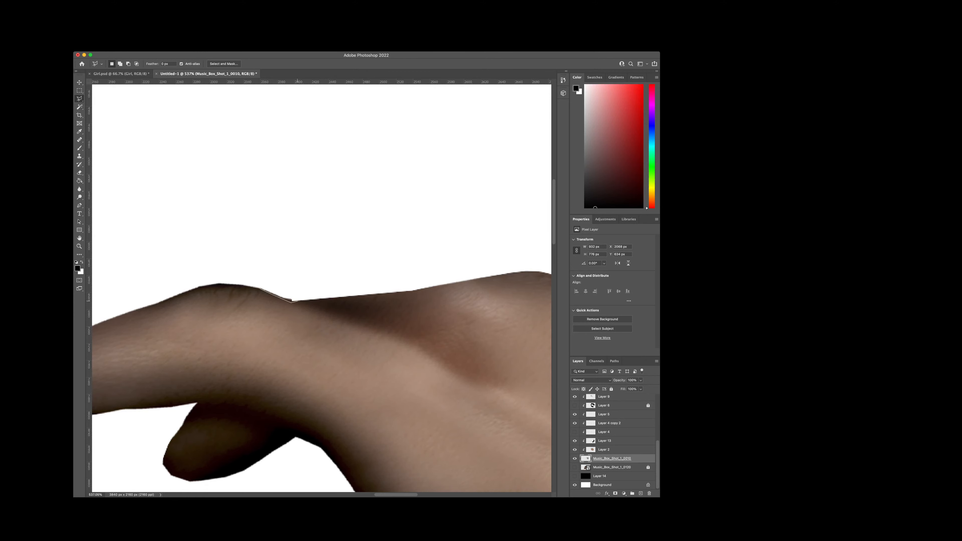
left_click(298, 301)
left_click(322, 287)
left_click(273, 252)
left_click(260, 288)
key("ctrl+d")
Step: Trim the thin sliver along the straight upper outline between the index finger and the back of the hand
left_click(291, 302)
left_click(411, 291)
left_click(405, 274)
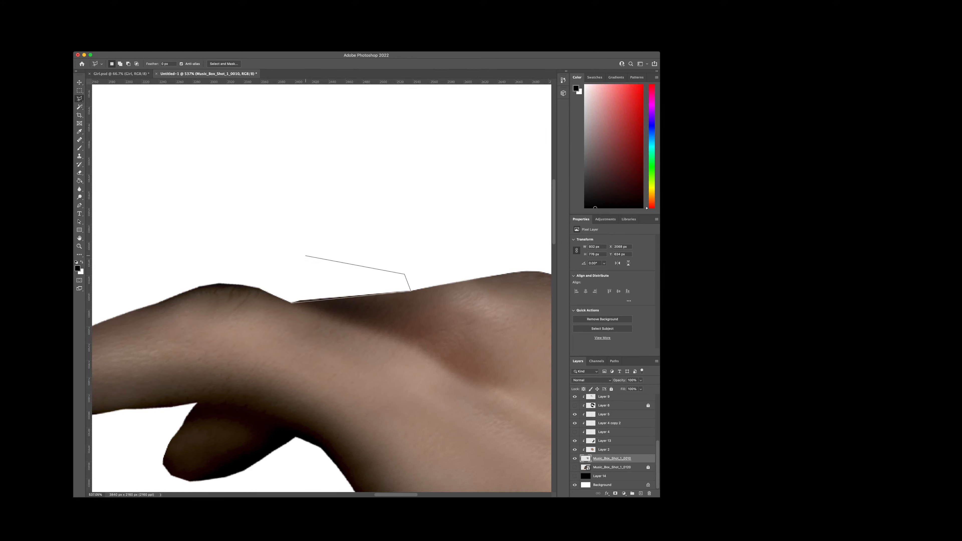
double_click(306, 256)
key("super+d")
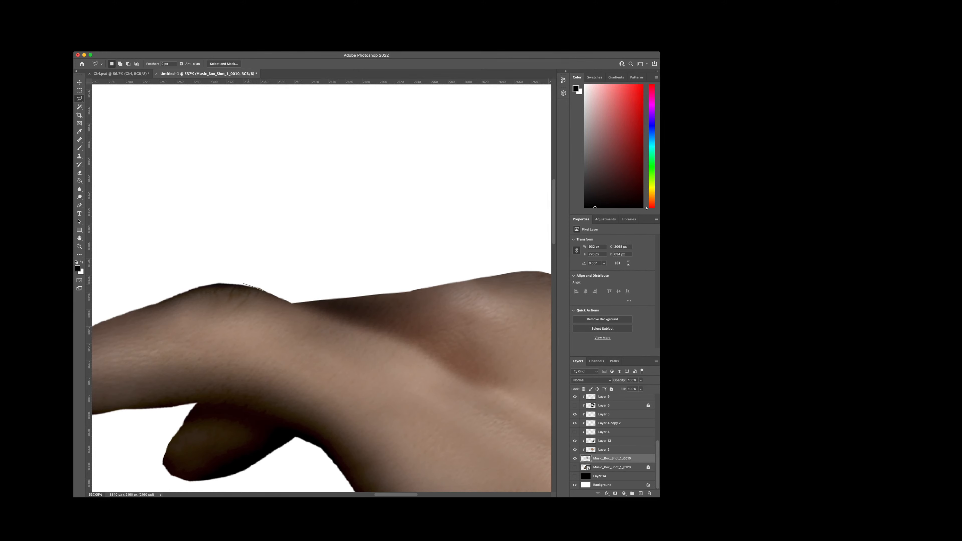
Step: Shave the angular corner off the upper outline of the index finger's bent knuckle
left_click(243, 283)
left_click(266, 276)
double_click(286, 282)
key("Delete")
key("super+d")
Step: Cut off the angular lower corner at the tip of the dark finger behind the index finger
scroll(276, 290, "down", 5)
scroll(166, 348, "up", 5)
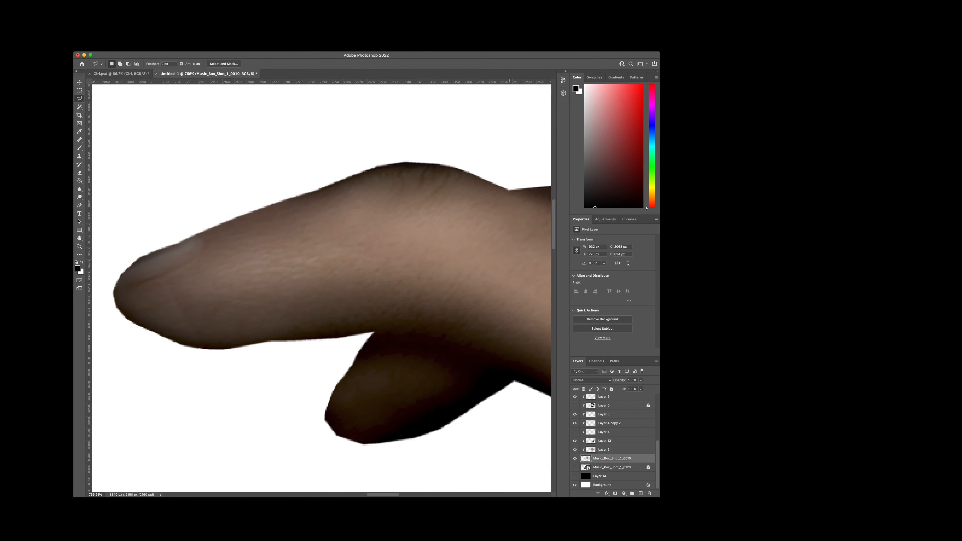
scroll(518, 458, "up", 4)
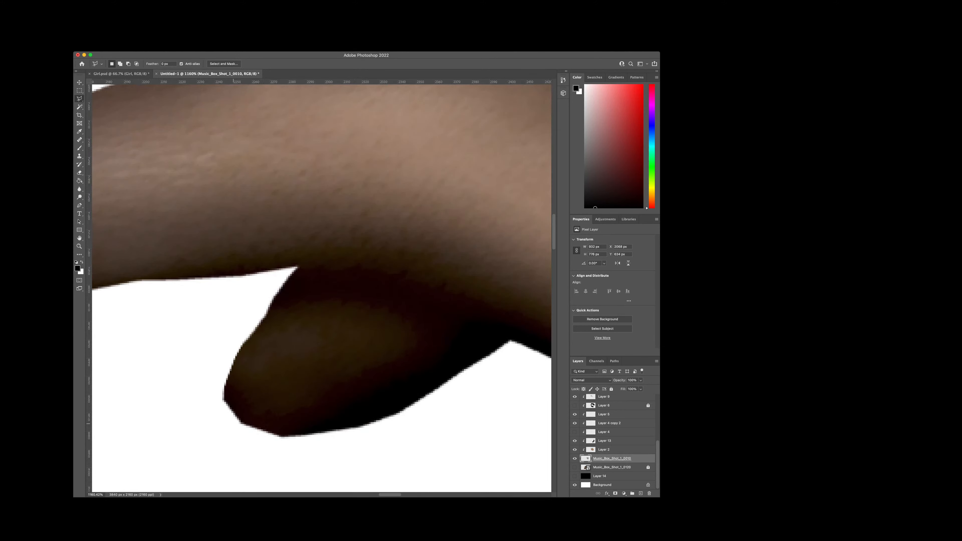
left_click(254, 428)
left_click(244, 441)
double_click(200, 434)
key("Delete")
key("super+d")
Step: Round off the underside and the foremost corner of the dark fingertip by deleting lasso-selected slivers
double_click(251, 454)
key("Delete")
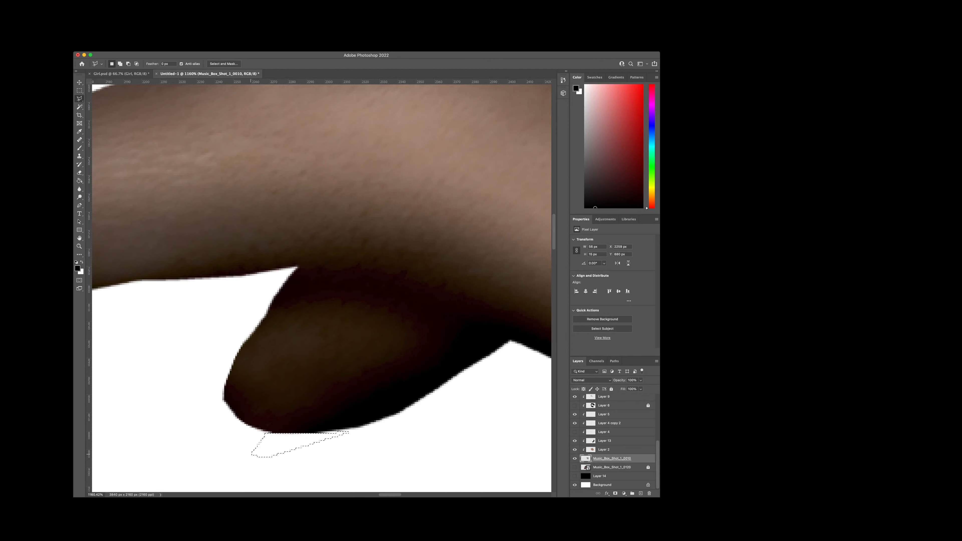
key("ctrl+d")
left_click(199, 364)
left_click(186, 439)
double_click(226, 405)
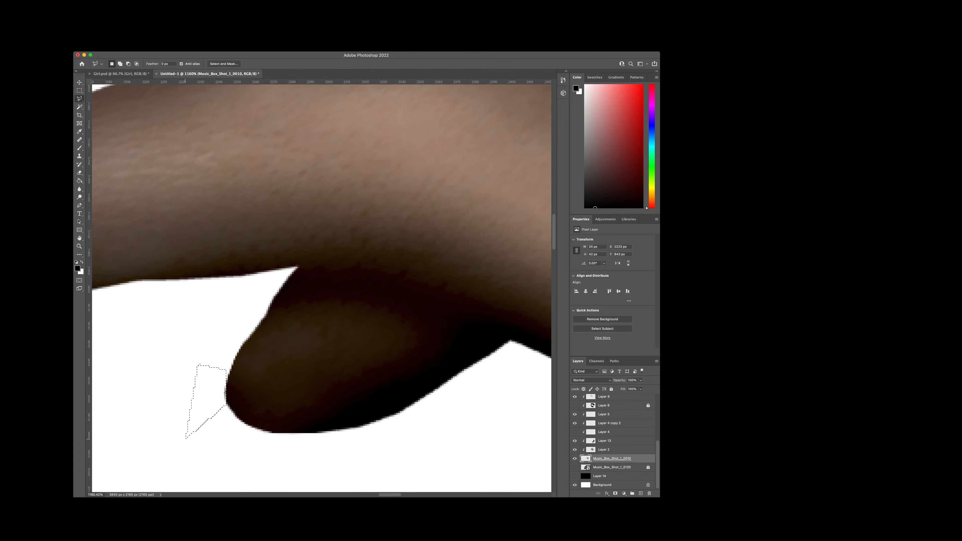
key("ctrl+d")
Step: Trim the angular upper outline near the thumb's tip into a smoother curve
scroll(364, 358, "down", 2)
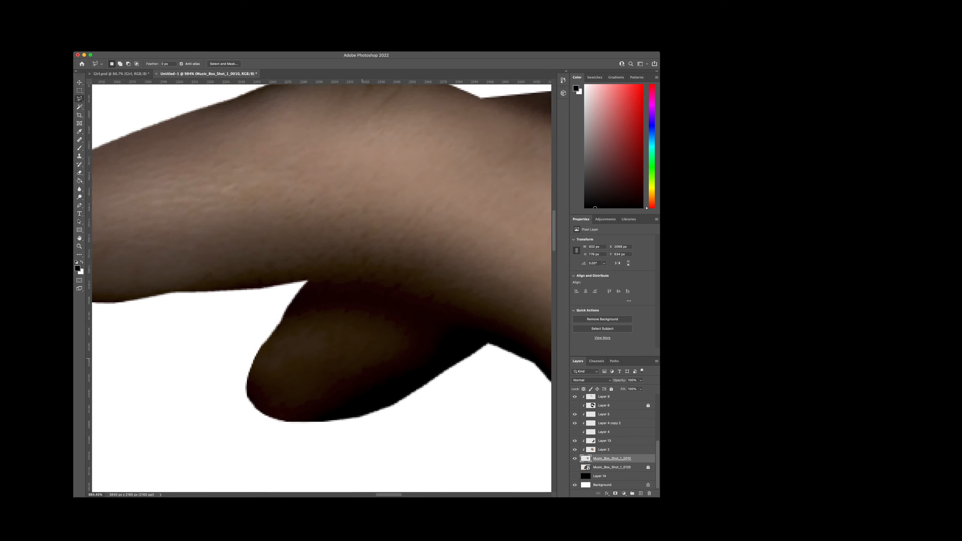
scroll(364, 358, "down", 10)
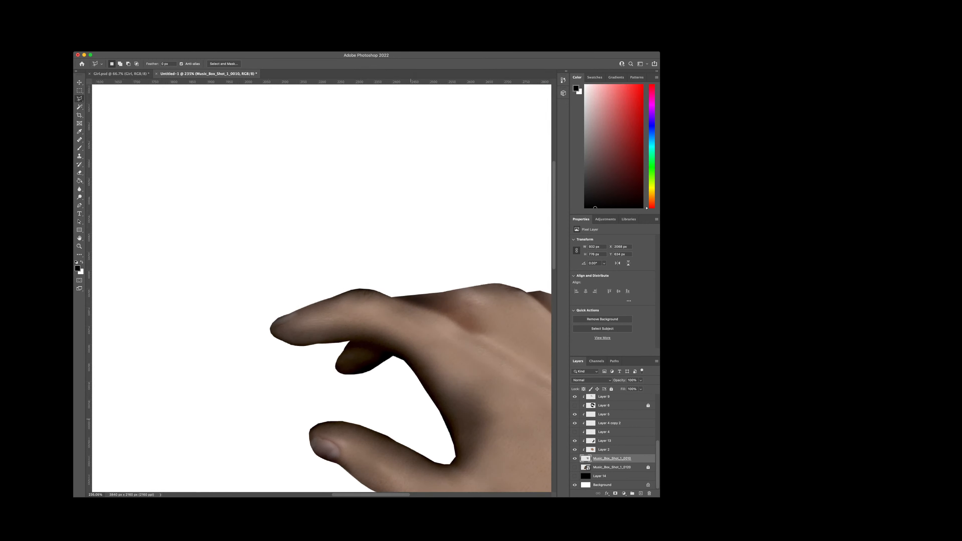
scroll(334, 443, "up", 8)
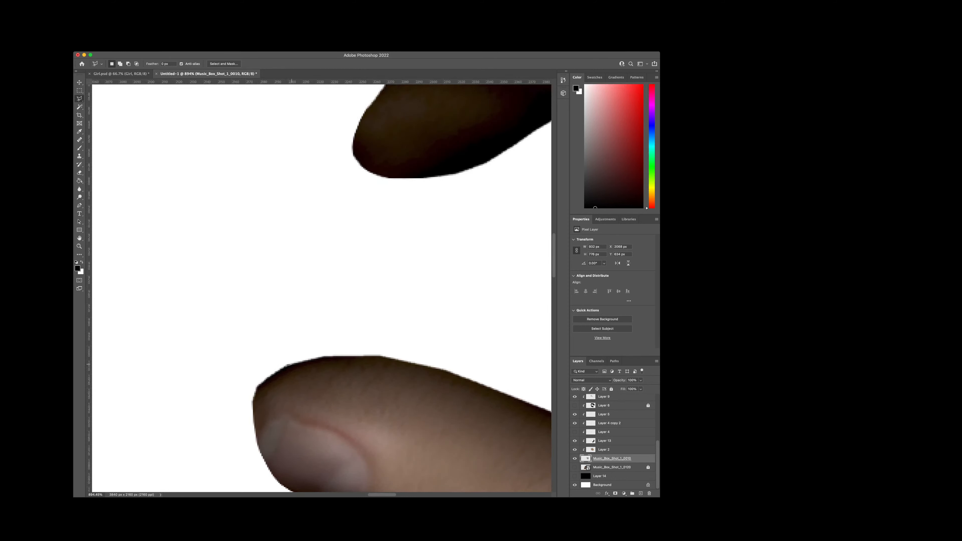
left_click(301, 362)
left_click(299, 355)
double_click(236, 341)
key("Delete")
key("super+d")
Step: Cut away the sharp corner at the front of the thumb tip above the nail
scroll(268, 348, "down", 2)
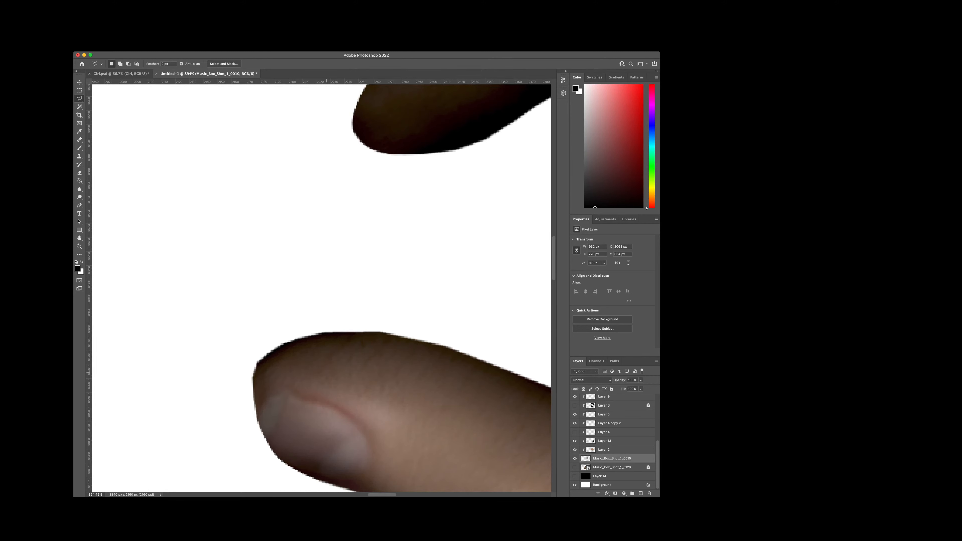
scroll(326, 373, "down", 1)
scroll(325, 373, "up", 2)
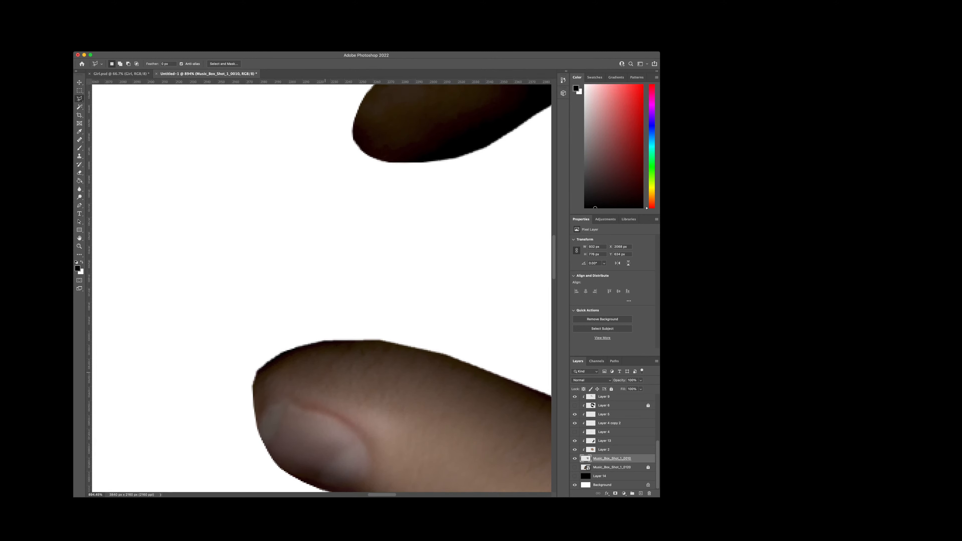
scroll(325, 372, "up", 2)
scroll(325, 372, "down", 4)
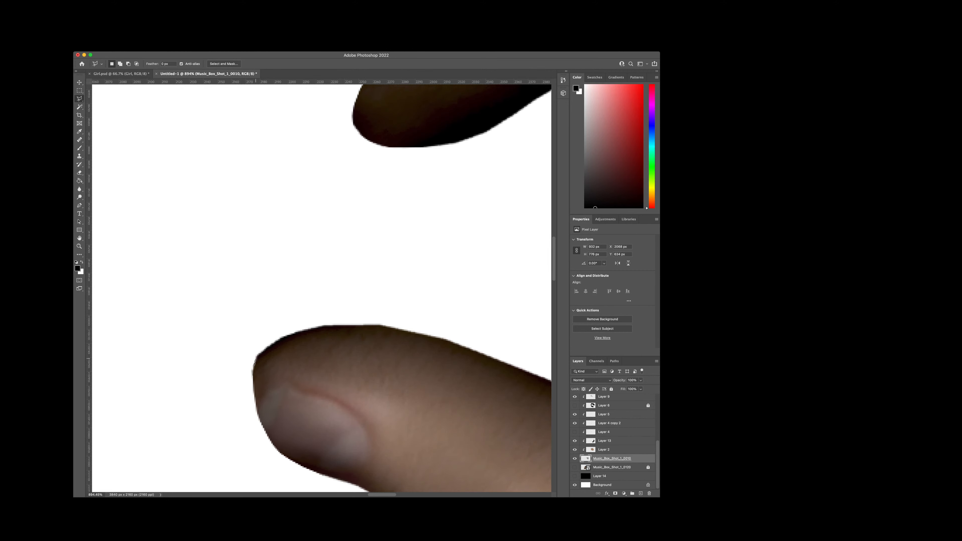
left_click(267, 348)
left_click(262, 333)
key("Escape")
double_click(209, 355)
key("super+d")
Step: Trim the thumb's outline along the underside of the nail
scroll(322, 288, "right", 3)
scroll(322, 289, "down", 5)
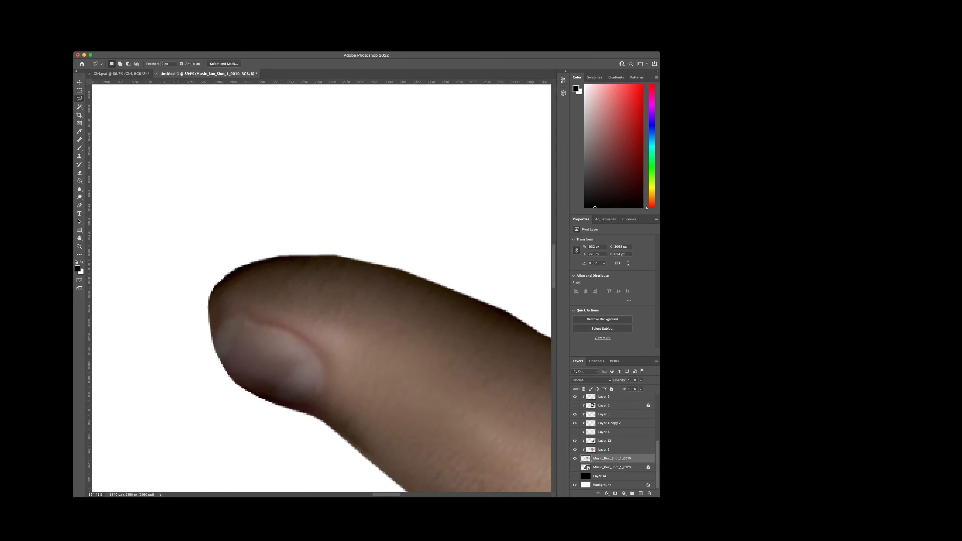
scroll(322, 288, "up", 2)
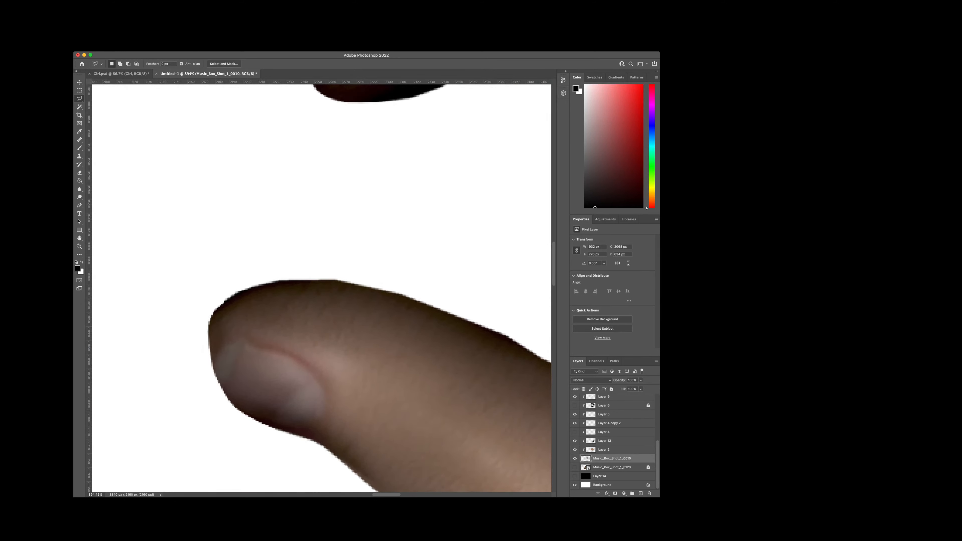
left_click(220, 387)
left_click(295, 437)
left_click(254, 447)
left_click(185, 421)
left_click(221, 387)
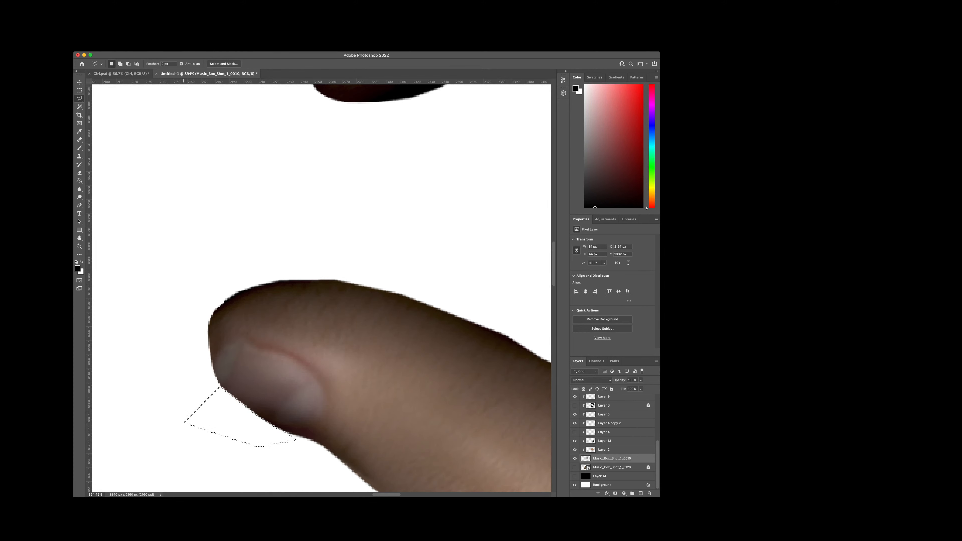
key("ctrl+d")
Step: Remove the raised corner midway along the thumb's inner edge with a lasso selection
scroll(322, 289, "right", 5)
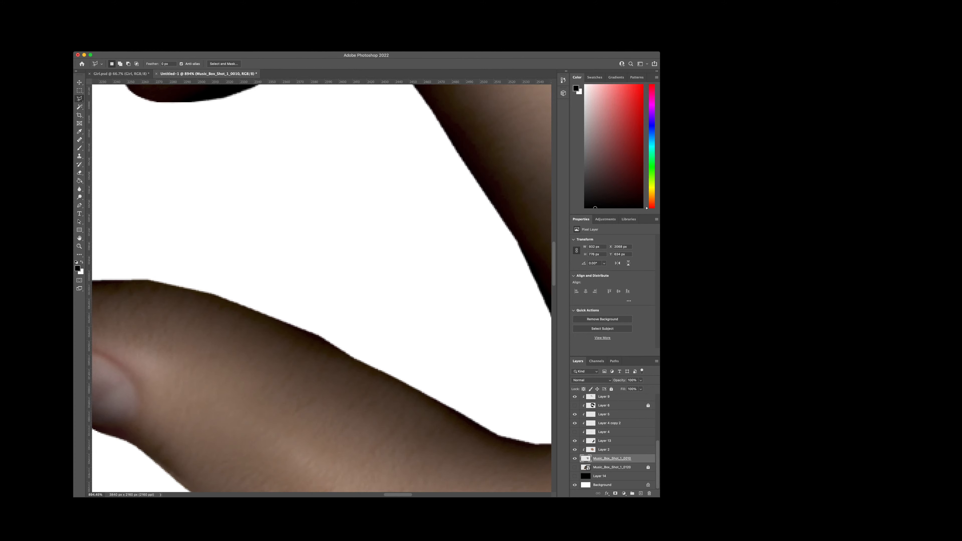
left_click_drag(344, 426, 305, 401)
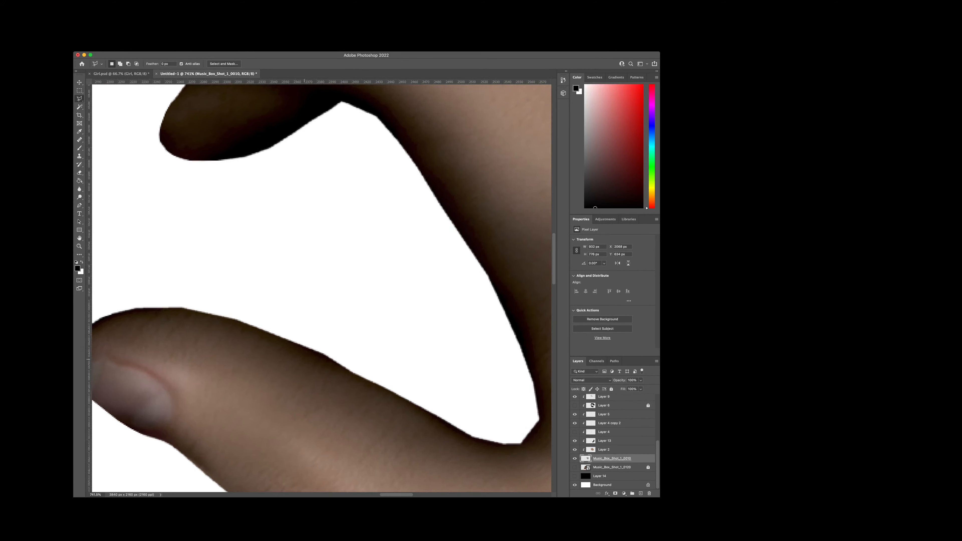
left_click_drag(334, 353, 407, 352)
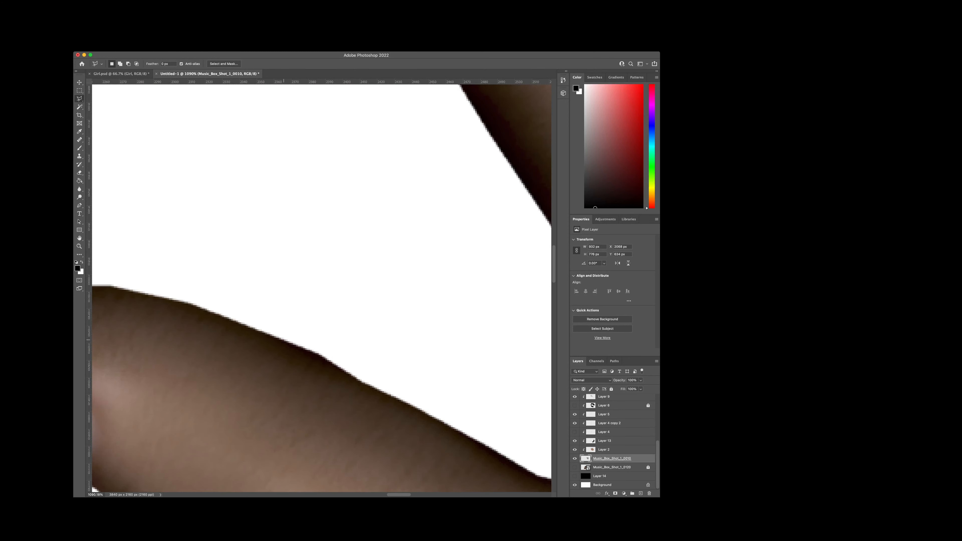
left_click(284, 340)
left_click(377, 383)
double_click(287, 293)
key("Delete")
key("super+d")
Step: Smooth the angular corner on the hand's lower outline below the base of the thumb
left_click_drag(287, 293, 373, 281)
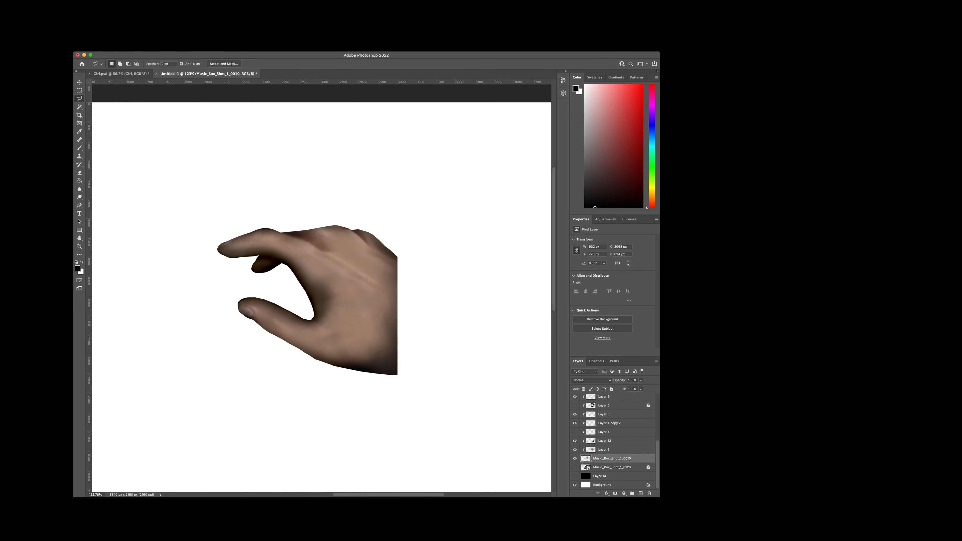
scroll(613, 451, "up", 1)
left_click_drag(304, 363, 424, 371)
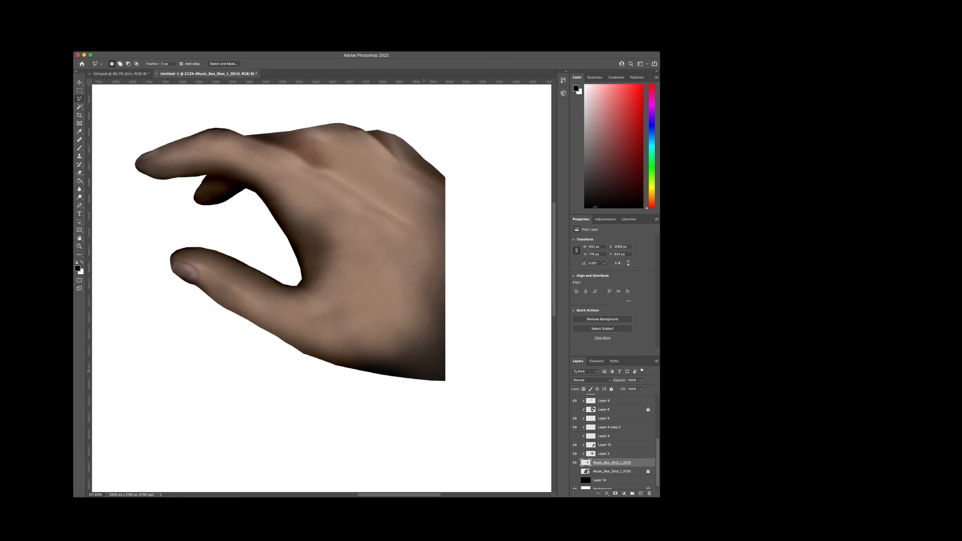
left_click_drag(346, 343, 458, 342)
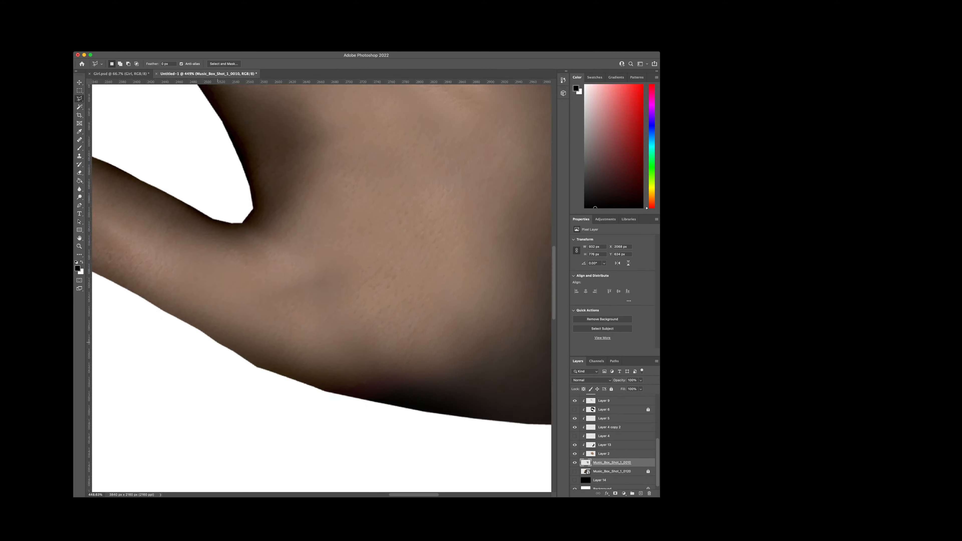
left_click(235, 352)
left_click(290, 378)
left_click(261, 390)
double_click(200, 383)
key("super+d")
Step: Trim the lower corner of the index fingertip by deleting a lasso-selected sliver
scroll(417, 398, "down", 5)
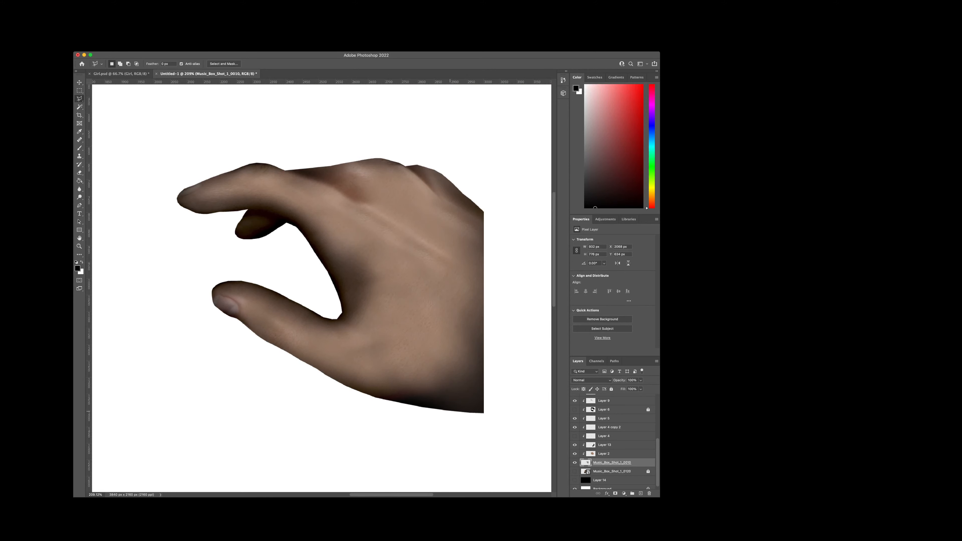
scroll(500, 315, "up", 1)
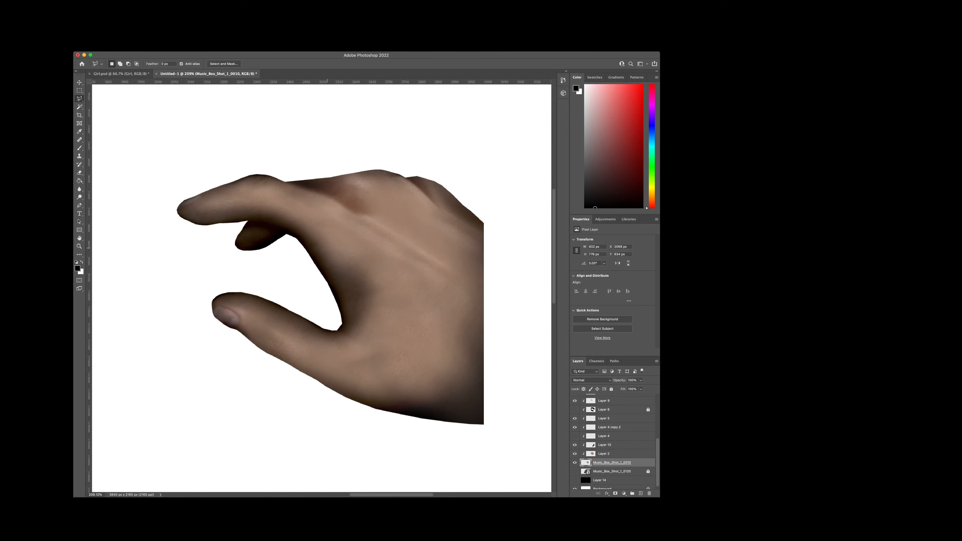
scroll(334, 246, "up", 2)
scroll(159, 171, "up", 6)
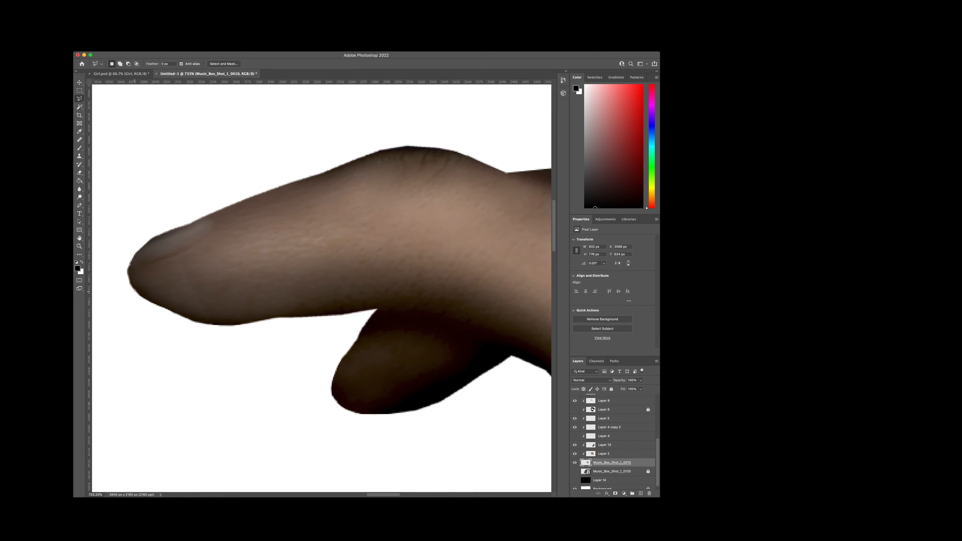
left_click(138, 304)
double_click(114, 298)
key("Delete")
key("ctrl+d")
Step: Shave the front edge of the index fingertip with two more lasso cuts to round its outline
left_click(123, 258)
double_click(114, 289)
key("Delete")
key("ctrl+d")
double_click(111, 274)
key("Delete")
key("ctrl+d")
Step: Examine the trimmed outline along the index finger and the back of the hand, and check the whole hand
scroll(341, 284, "up", 1)
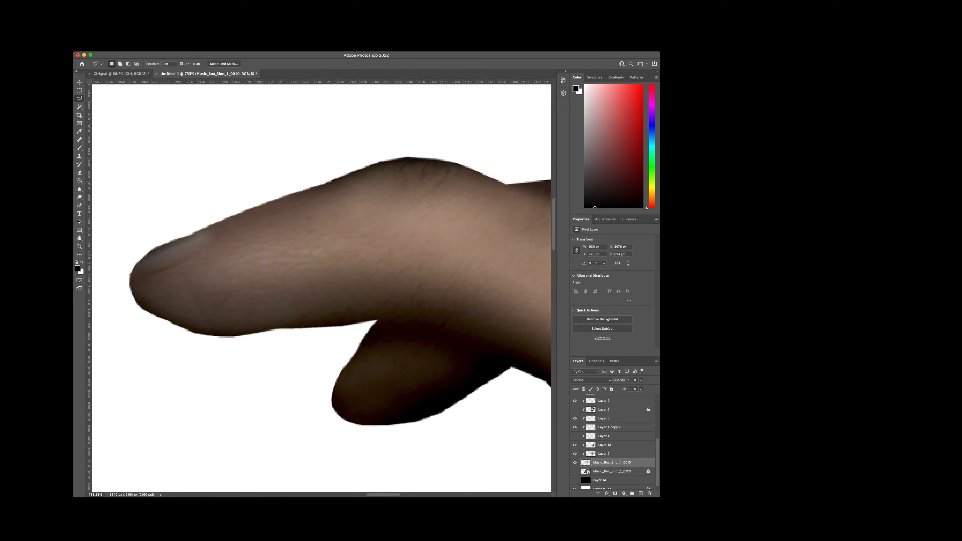
scroll(322, 288, "right", 10)
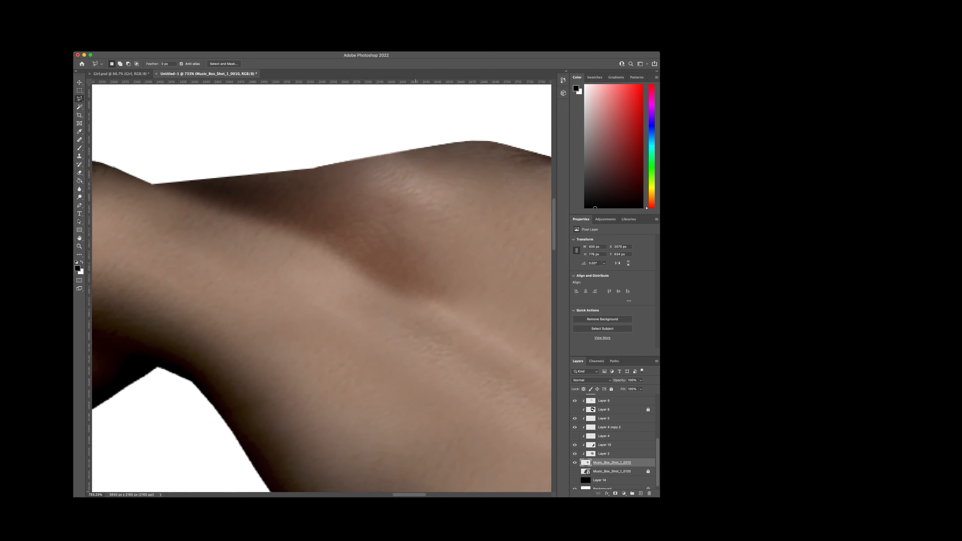
scroll(322, 289, "up", 3)
scroll(322, 288, "up", 4)
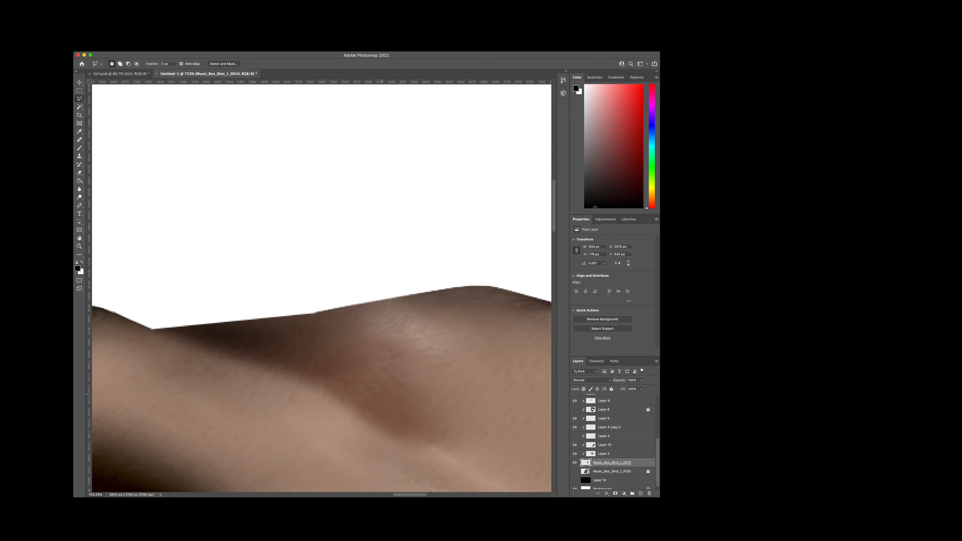
scroll(381, 393, "down", 10)
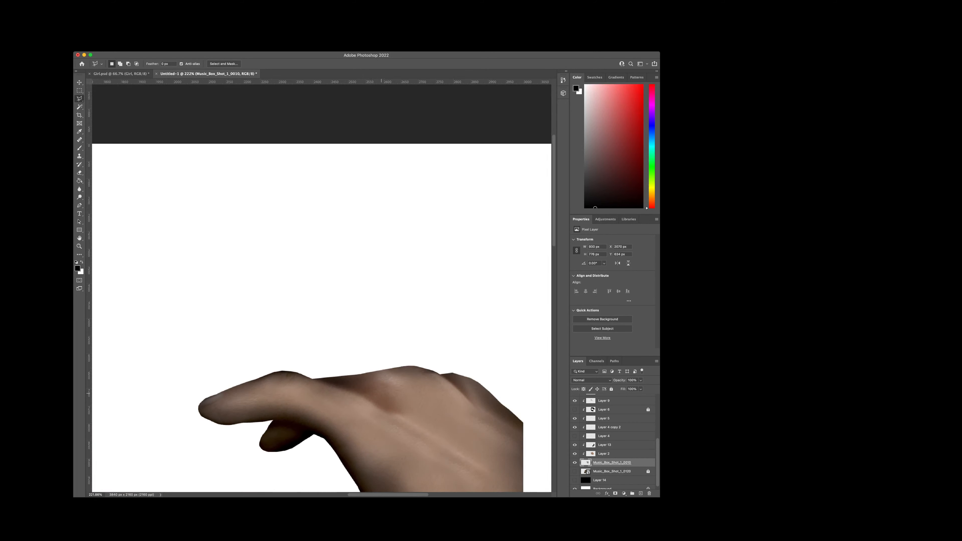
scroll(382, 392, "down", 5)
scroll(381, 390, "down", 3)
scroll(381, 391, "right", 5)
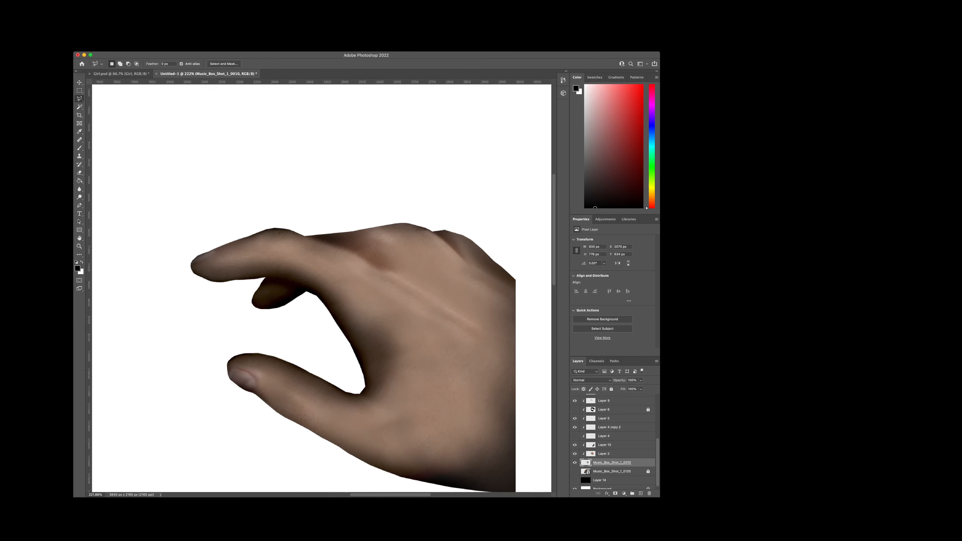
scroll(407, 401, "down", 3)
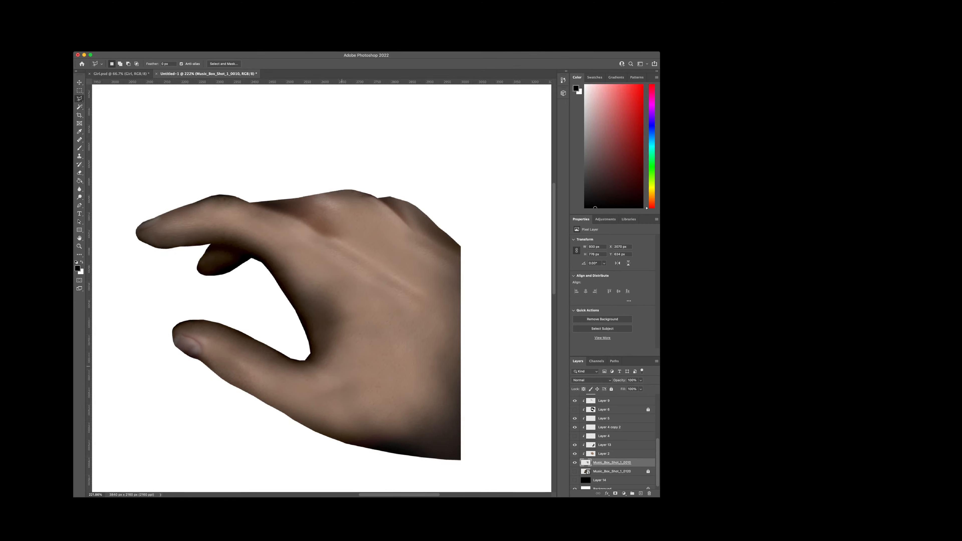
Step: Round the angular corner of the web between thumb and index finger by deleting a lasso-selected patch
scroll(319, 355, "up", 8)
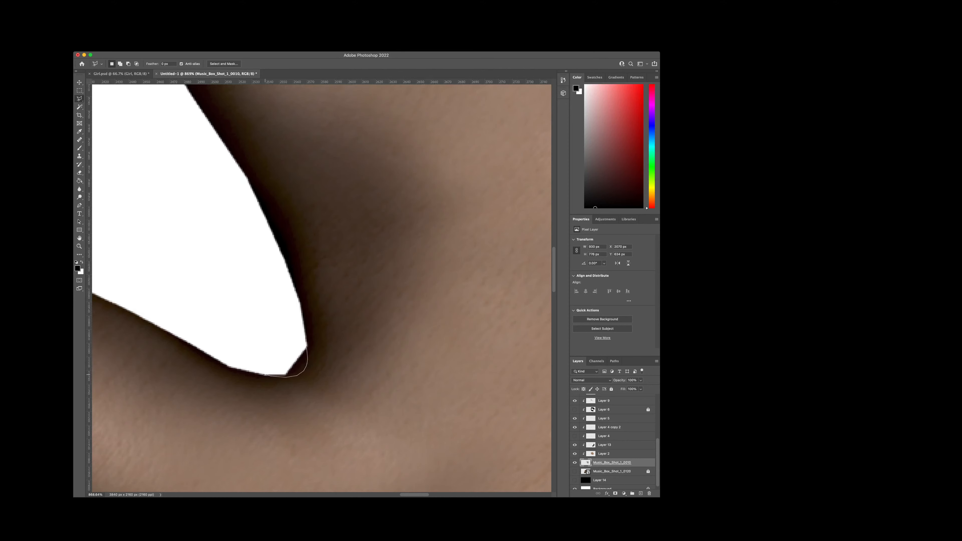
left_click(247, 363)
double_click(272, 334)
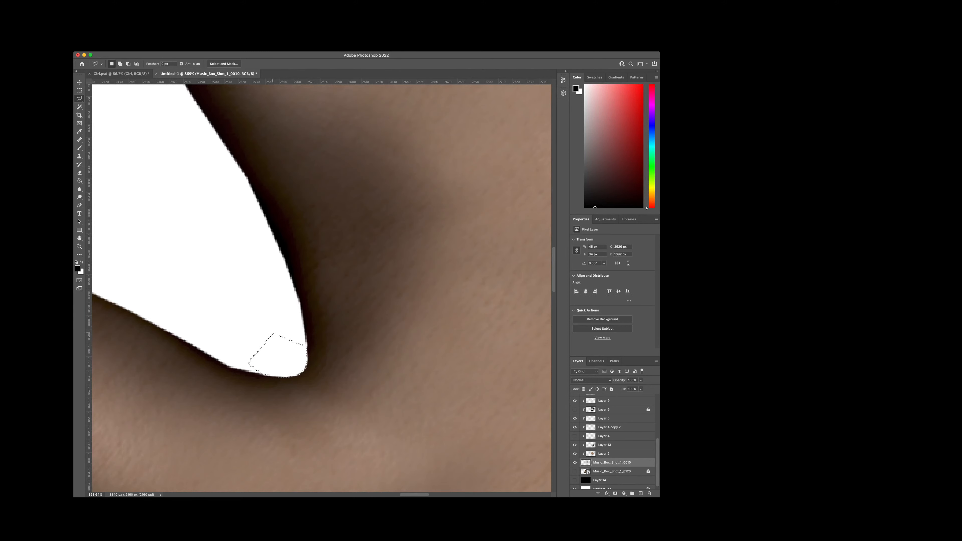
key("super+d")
scroll(273, 334, "down", 10)
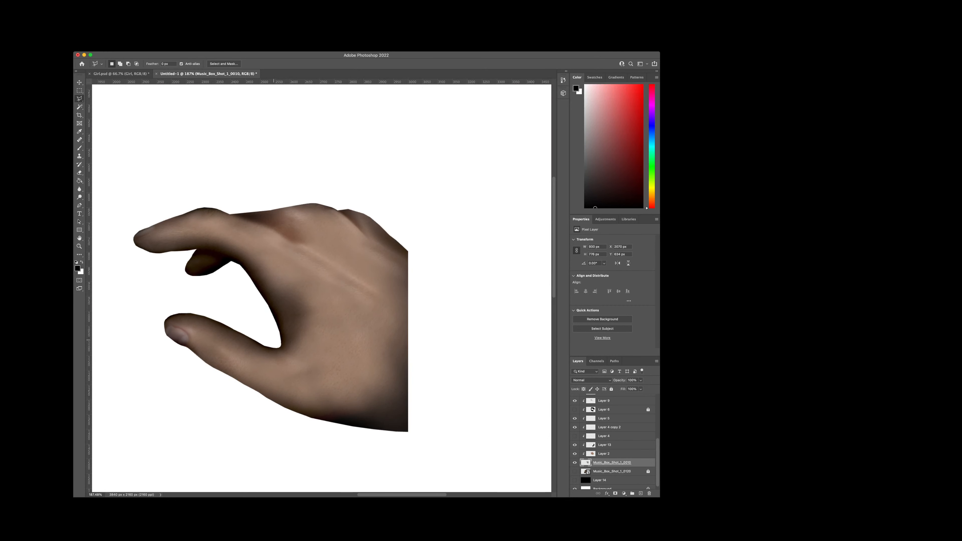
scroll(245, 331, "down", 2)
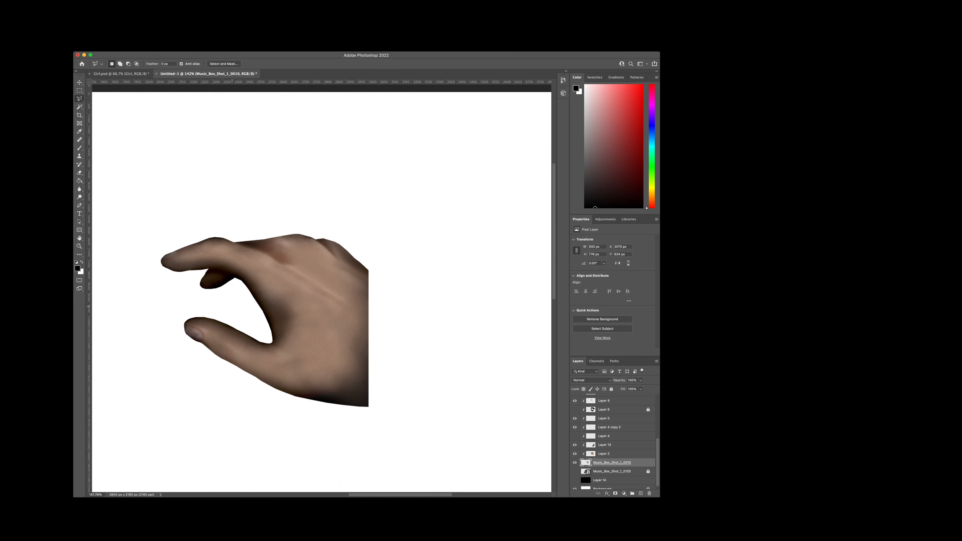
Step: Trim the upper edge of the thumb near its tip with a lasso cut to smooth its outline
scroll(232, 307, "up", 5)
scroll(239, 303, "up", 1)
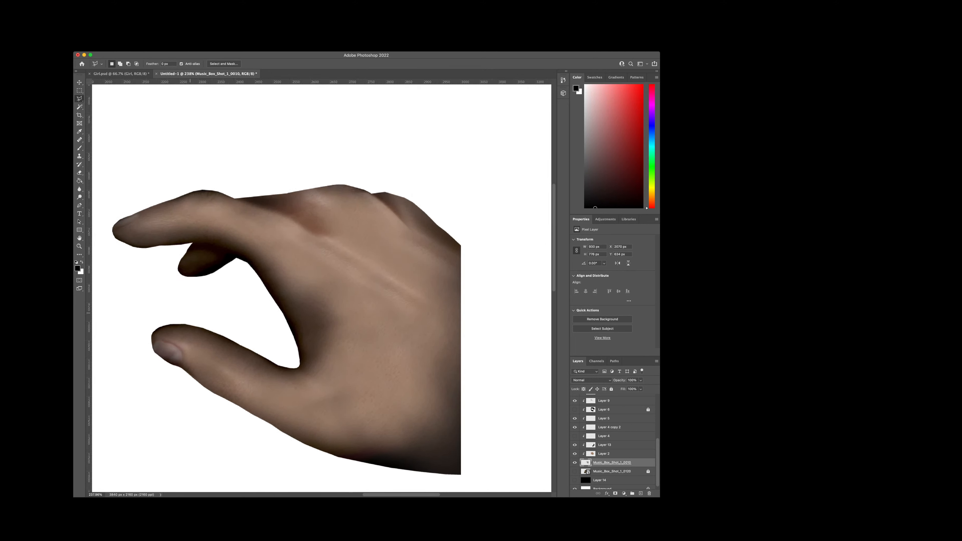
scroll(172, 326, "up", 4)
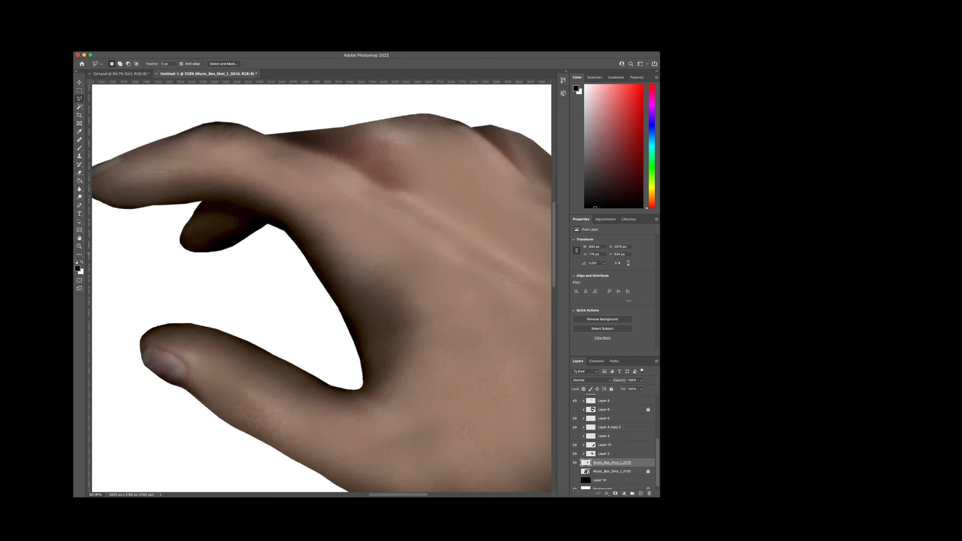
scroll(183, 328, "up", 4)
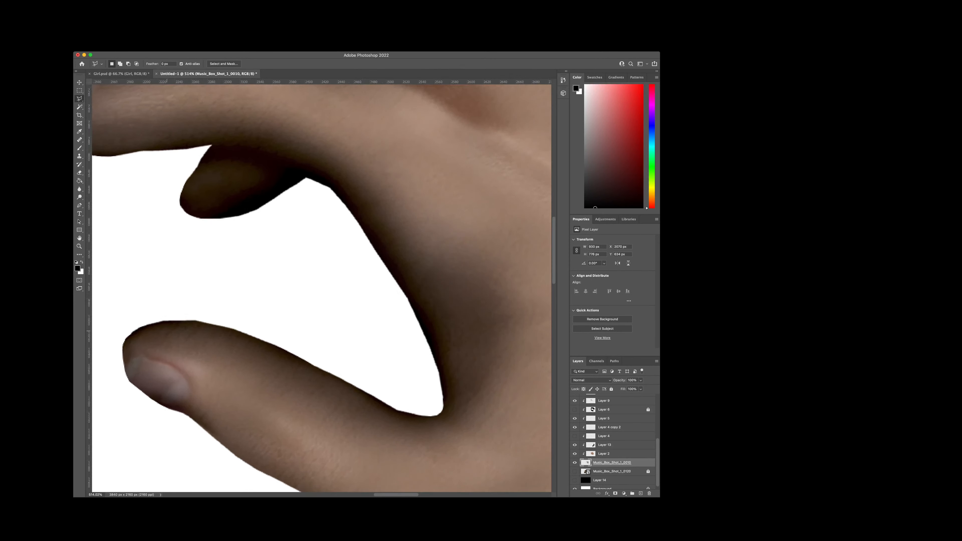
scroll(173, 311, "up", 2)
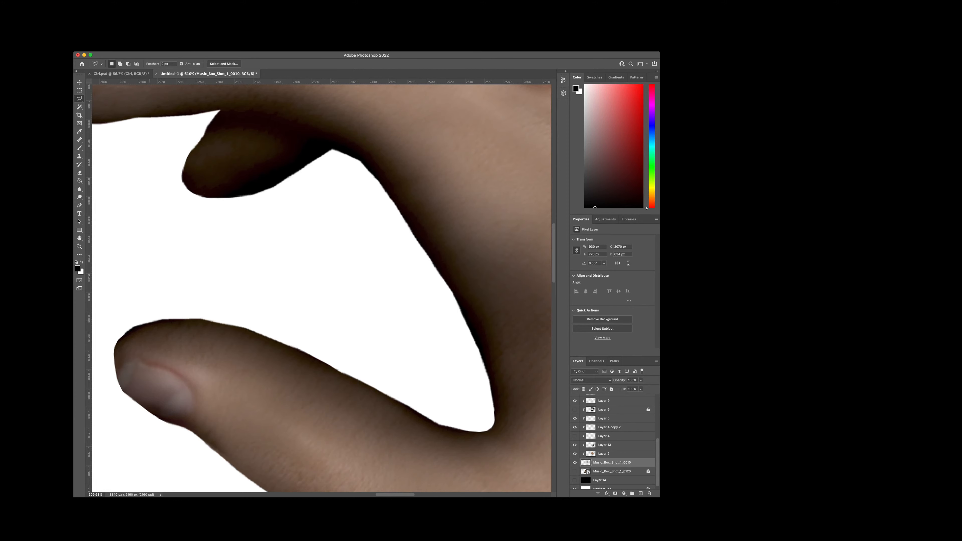
scroll(150, 321, "up", 5)
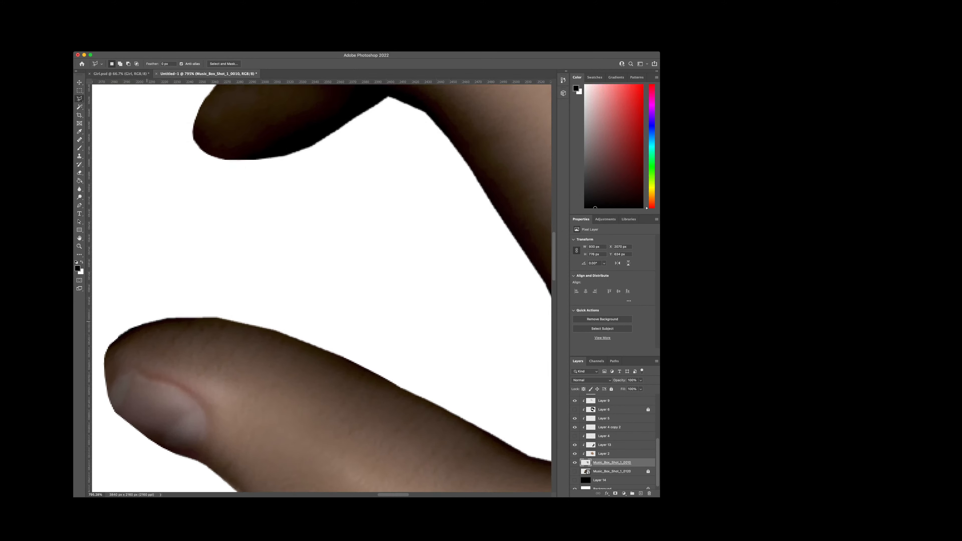
scroll(150, 320, "up", 3)
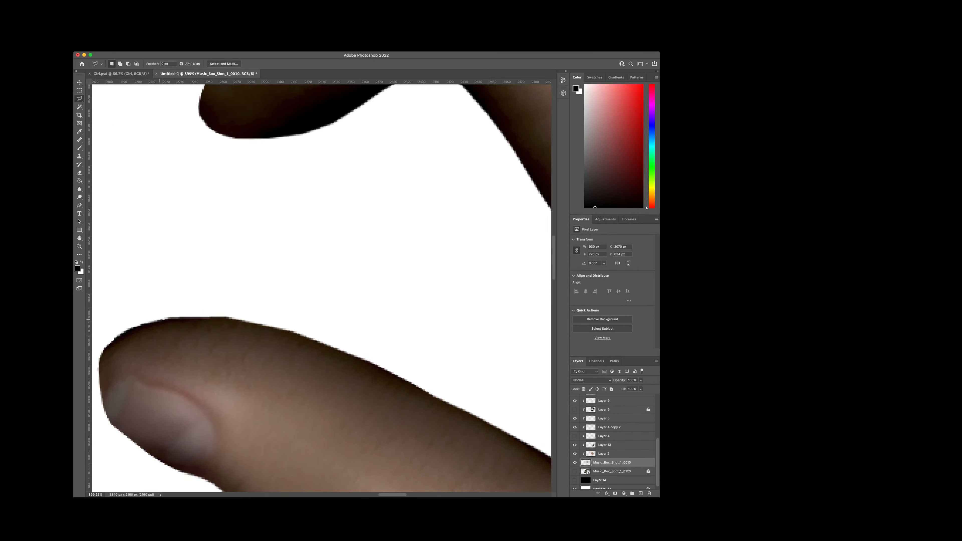
left_click(190, 317)
left_click(194, 305)
double_click(129, 285)
key("ctrl+d")
scroll(252, 311, "down", 8)
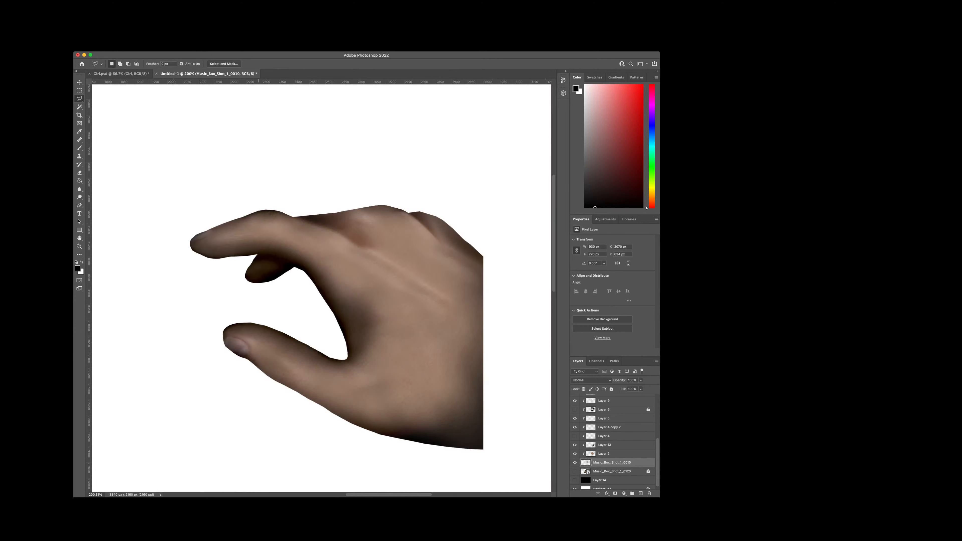
Step: Shave the front edge of the dark finger beneath the index finger by deleting a lasso-selected sliver
scroll(260, 271, "up", 8)
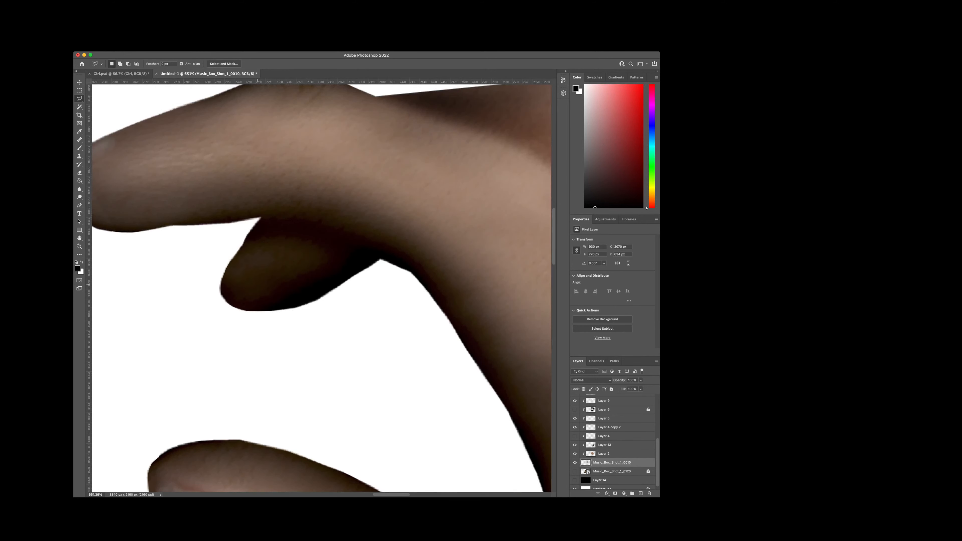
left_click(230, 222)
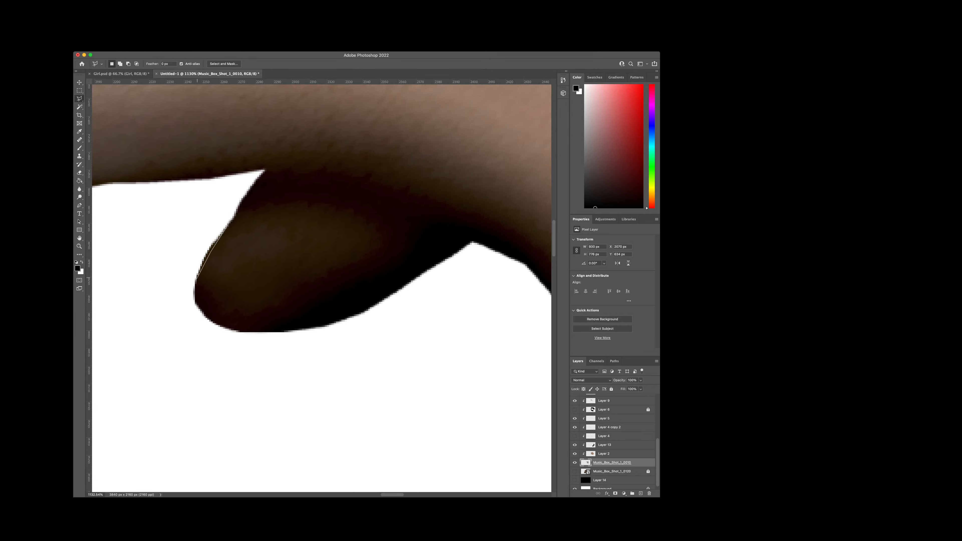
left_click(189, 299)
left_click(178, 296)
double_click(206, 214)
key("Delete")
key("super+d")
scroll(210, 214, "down", 7)
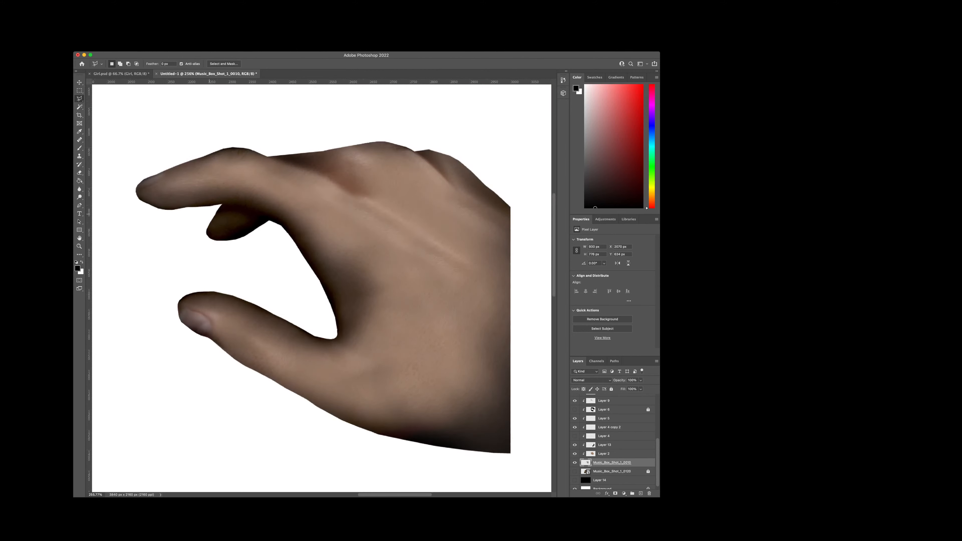
Step: Flatten the pointed knuckle at the far upper edge of the hand with a lasso cut and check the whole hand
scroll(481, 135, "up", 7)
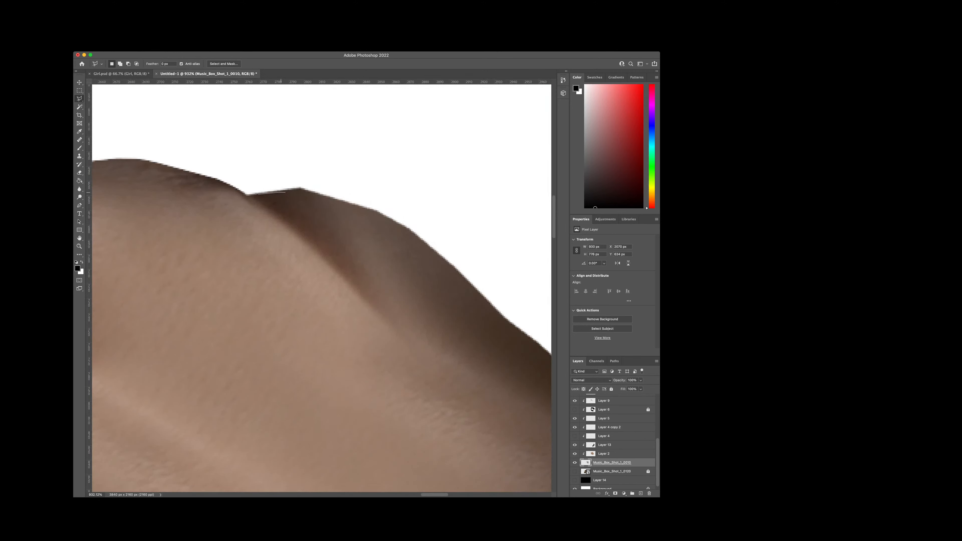
left_click(359, 205)
left_click(379, 190)
left_click(319, 161)
double_click(208, 152)
key("Delete")
key("super+d")
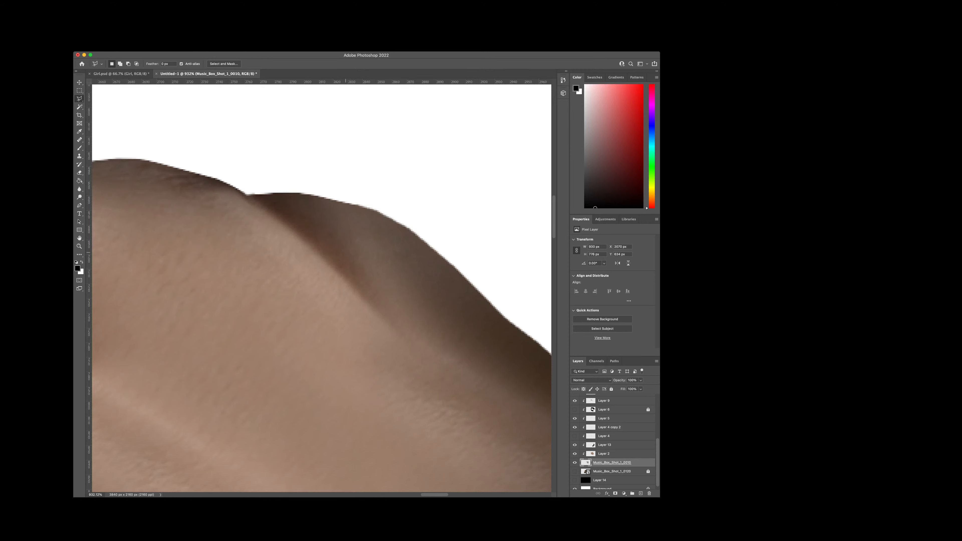
scroll(346, 252, "down", 10)
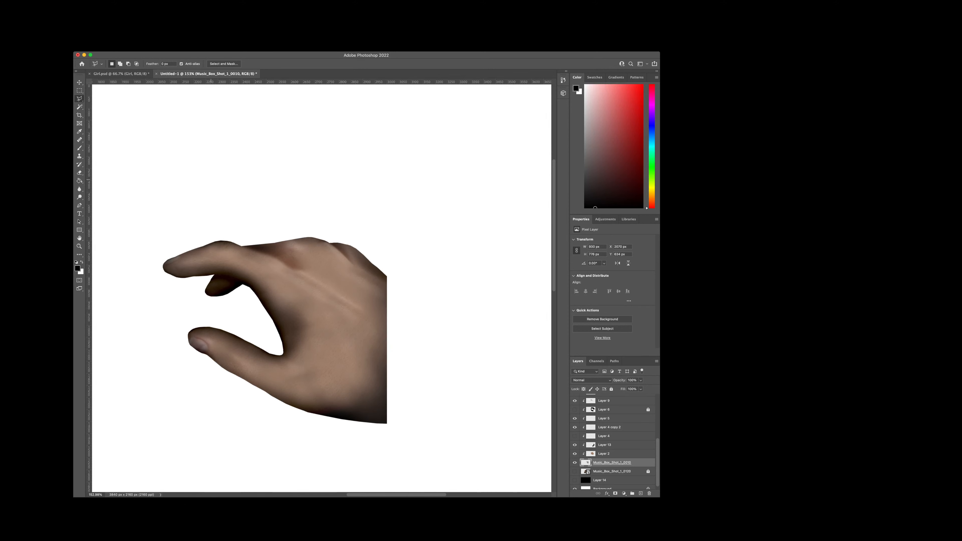
scroll(242, 250, "down", 1)
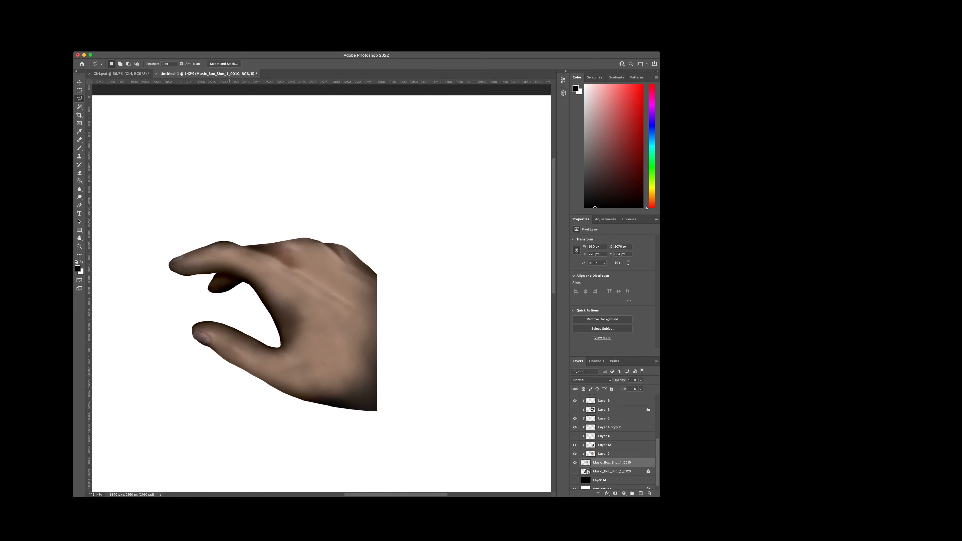
Step: Group the layers from Color Balance 1 down to Music_Box_Shot_1_0010 and check the group by toggling its visibility
scroll(228, 307, "up", 1)
scroll(614, 442, "up", 4)
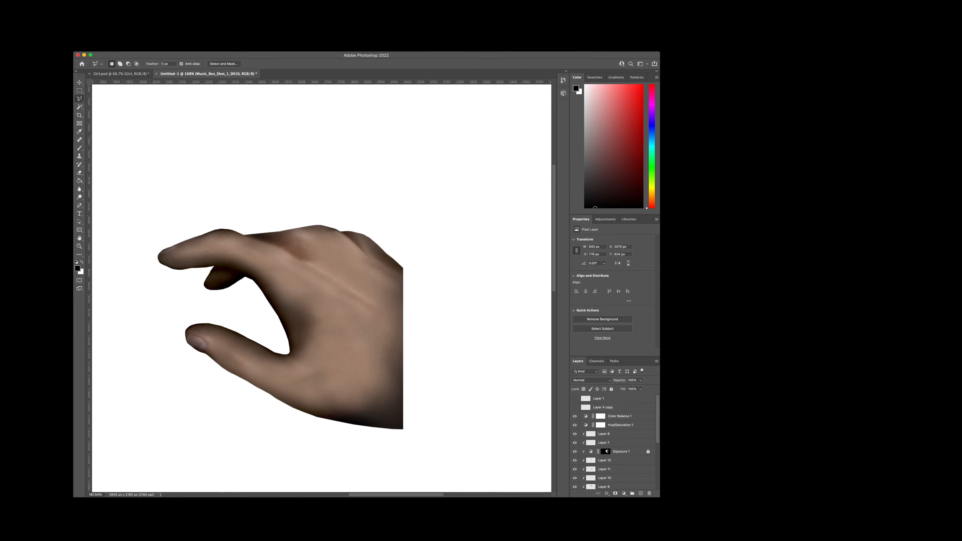
left_click(620, 416)
scroll(620, 421, "down", 4)
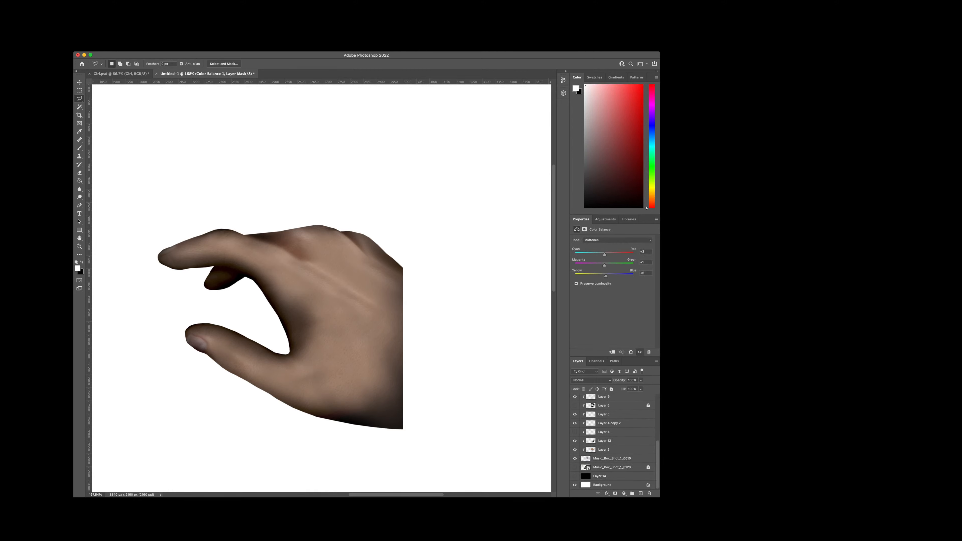
left_click(612, 459, "shift")
left_click(632, 494)
left_click(575, 416)
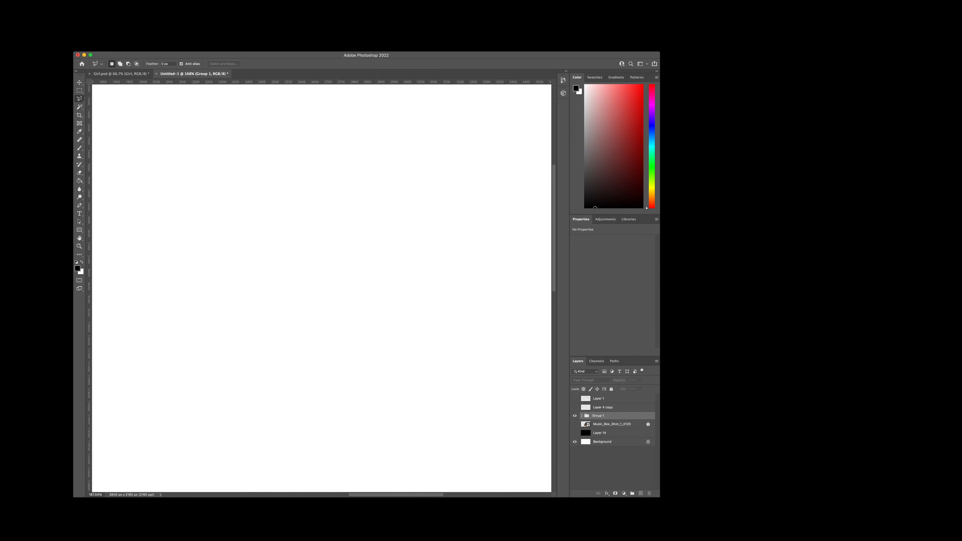
Step: Rename the new hand layer group as Hand_One
scroll(350, 367, "down", 6)
scroll(234, 355, "up", 3)
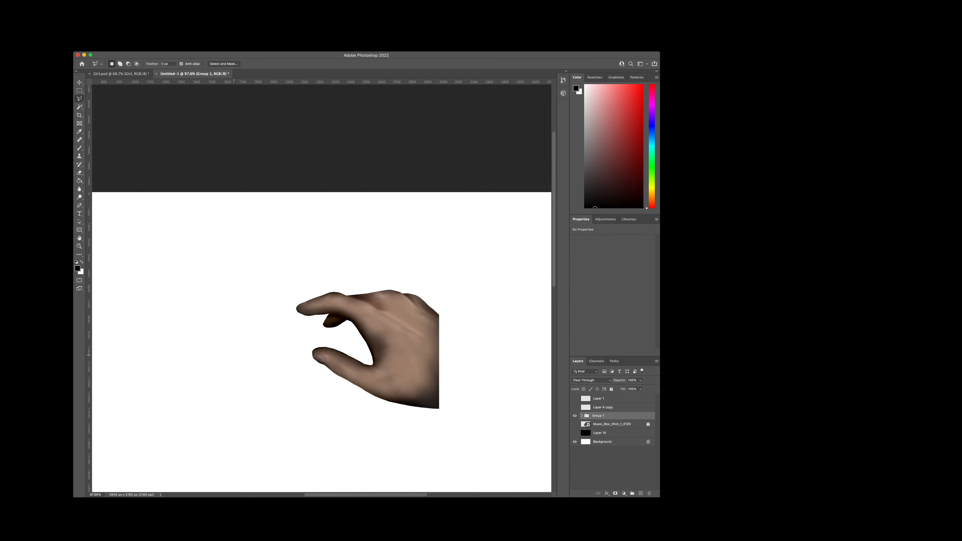
scroll(331, 365, "down", 2)
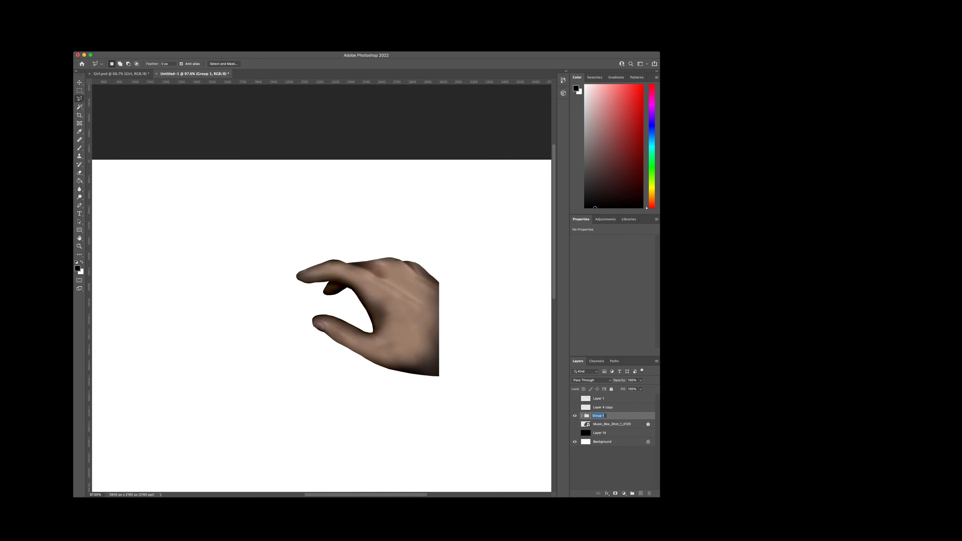
type("Hand_One")
key("Return")
Step: Switch between applications to bring in the arm render as the LiftFour layer above Hand_One, with the Hand_One group hidden
key("super+Tab")
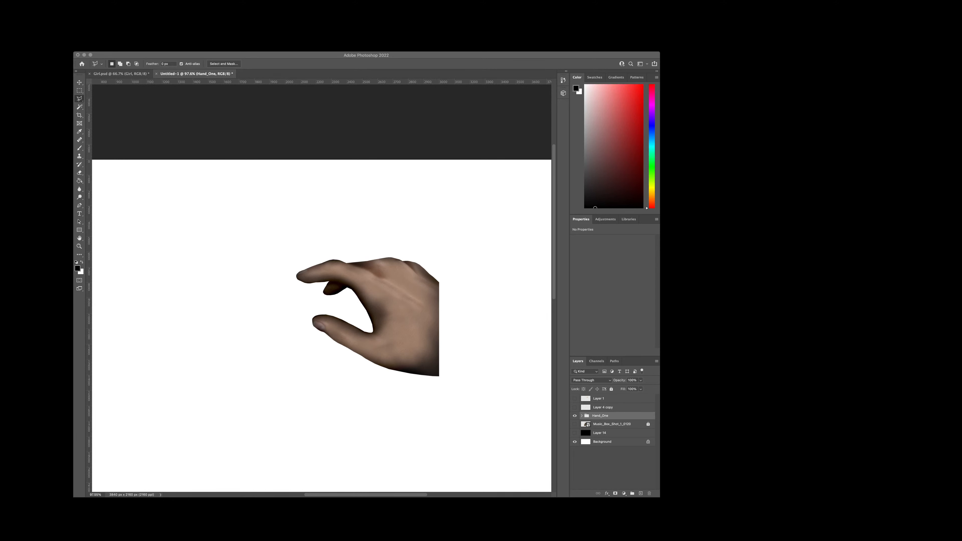
key("super+Tab")
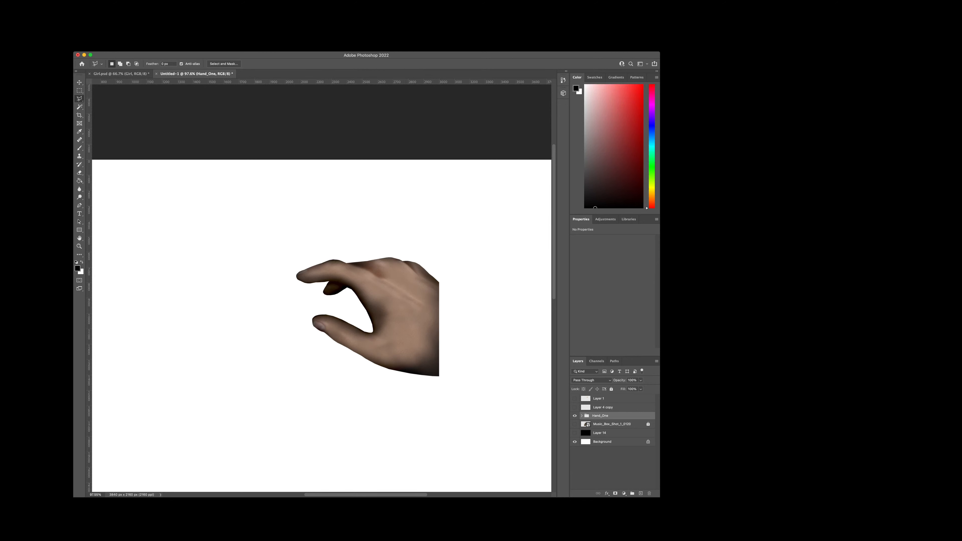
key("super+Tab")
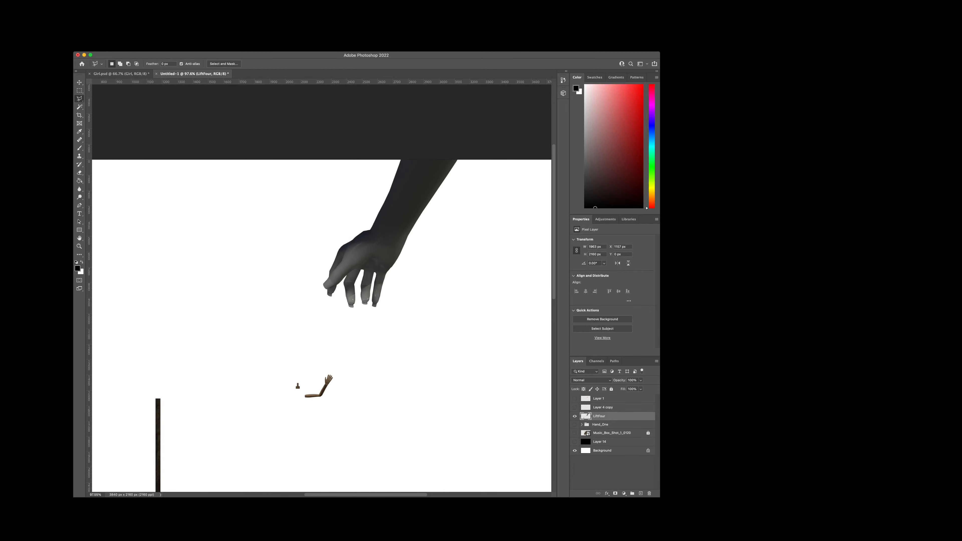
scroll(371, 357, "down", 2)
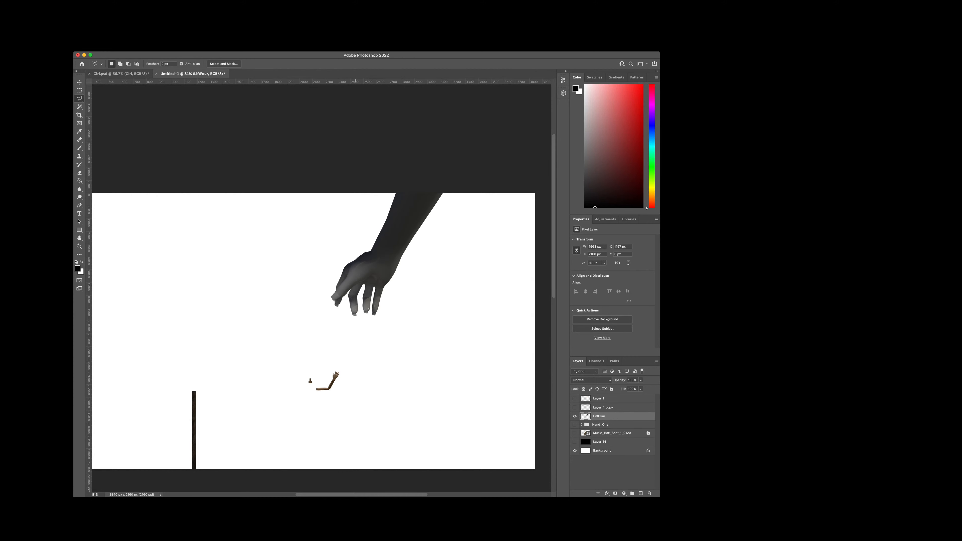
scroll(356, 360, "down", 1)
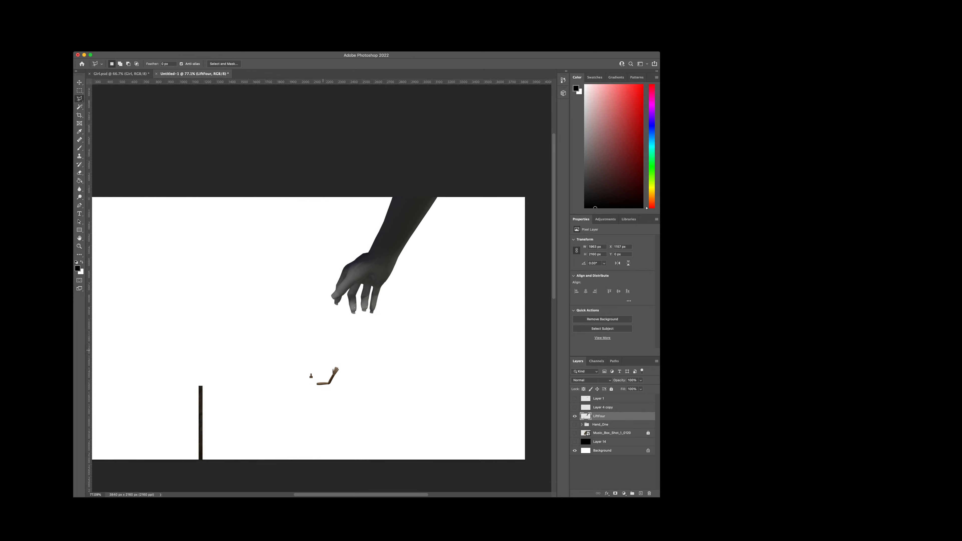
Step: Lasso and delete the dark post and small stray pieces below the hand on the LiftFour layer
scroll(291, 356, "up", 1)
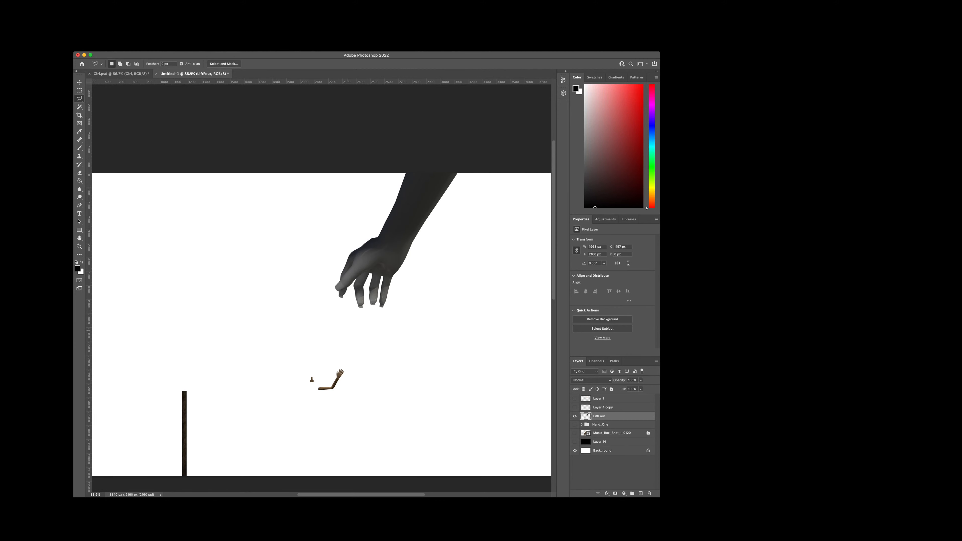
left_click(343, 330)
left_click(251, 323)
left_click(214, 332)
left_click(156, 354)
scroll(142, 444, "down", 1)
left_click(141, 436)
left_click(144, 471)
left_click(166, 474)
left_click(383, 470)
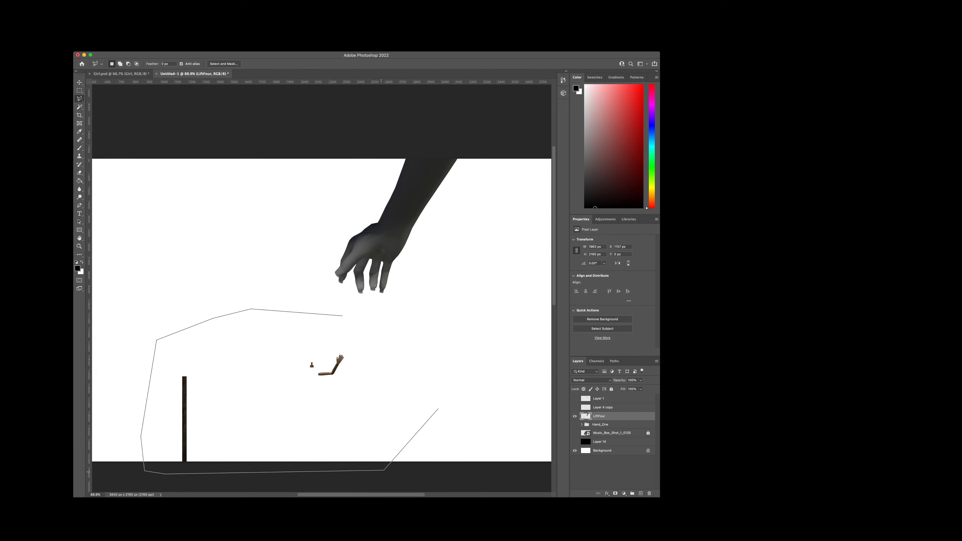
left_click(427, 382)
double_click(375, 332)
key("Delete")
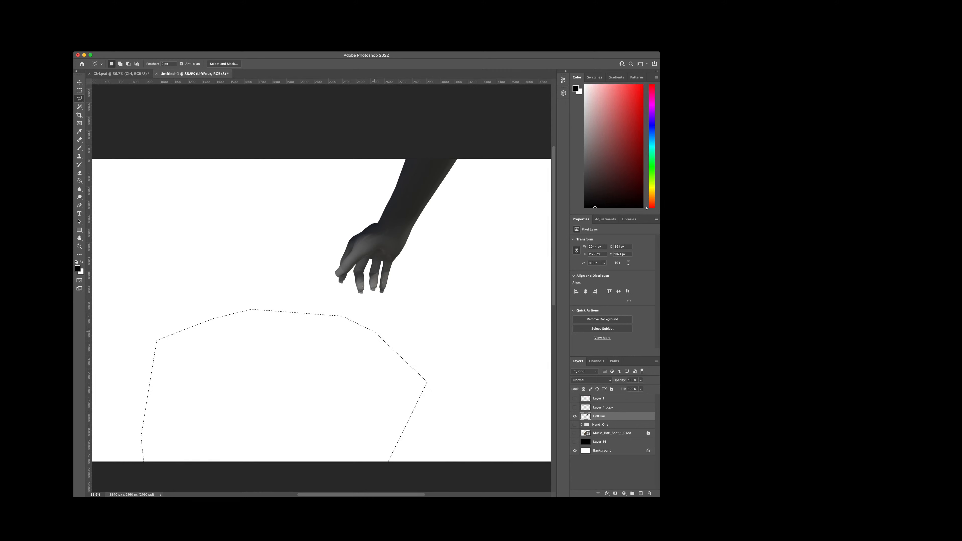
key("super+d")
key("super+Tab")
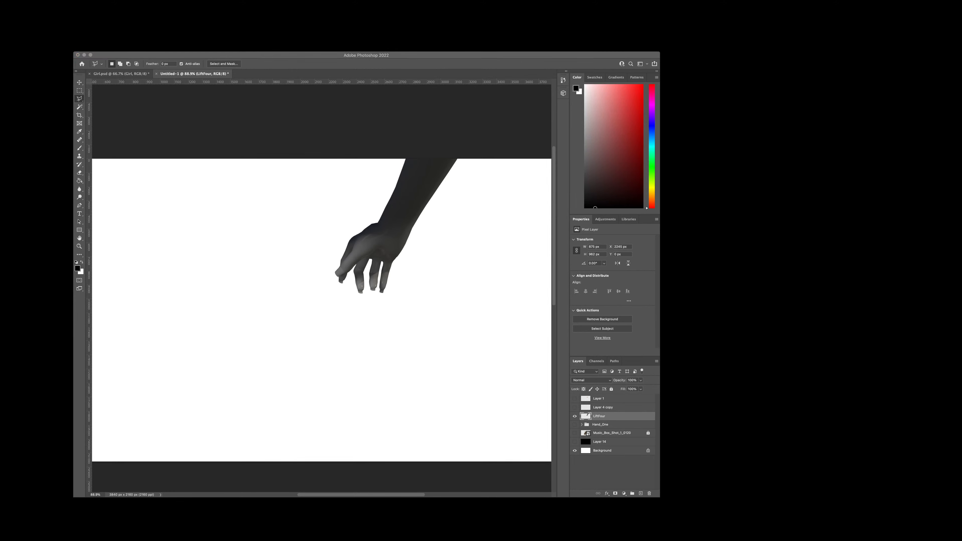